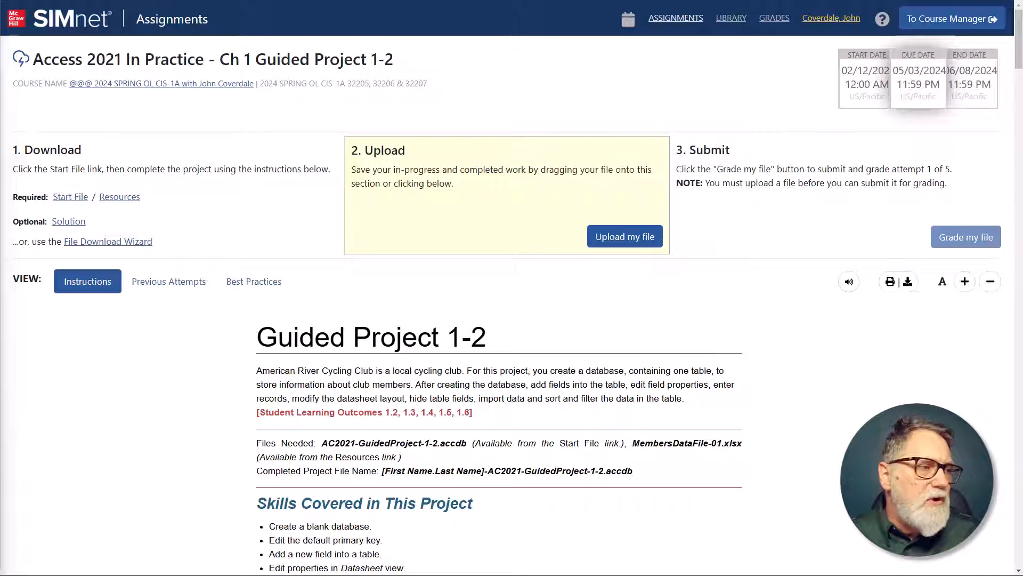
Step: Switch to Access with the database COMPLETE-complete-AC2021-GuidedProject-1-2 and open its Members table in Datasheet view
{"action": "left_click_drag", "start_coordinate": [2, 197], "coordinate": [437, 103]}
{"action": "double_click", "coordinate": [437, 103]}
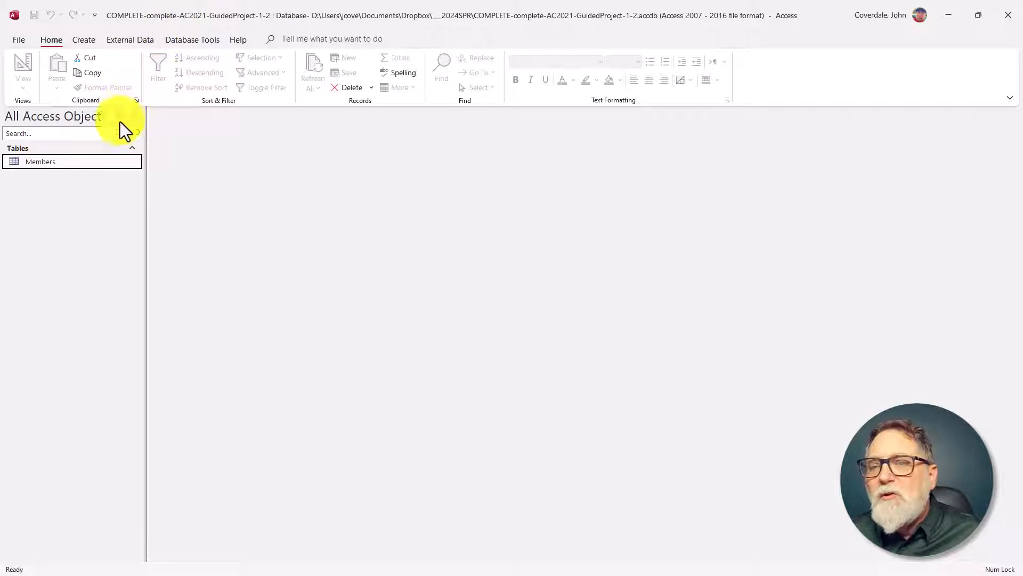
{"action": "double_click", "coordinate": [63, 162]}
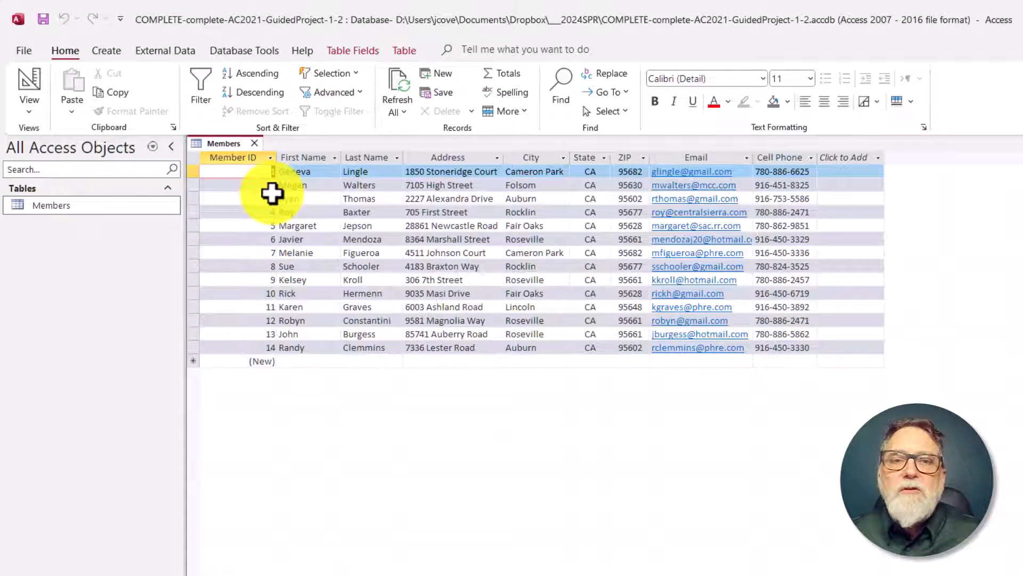
Step: Look at the second record of the Members table and show the field settings for its Last Name field
{"action": "left_click", "coordinate": [190, 185]}
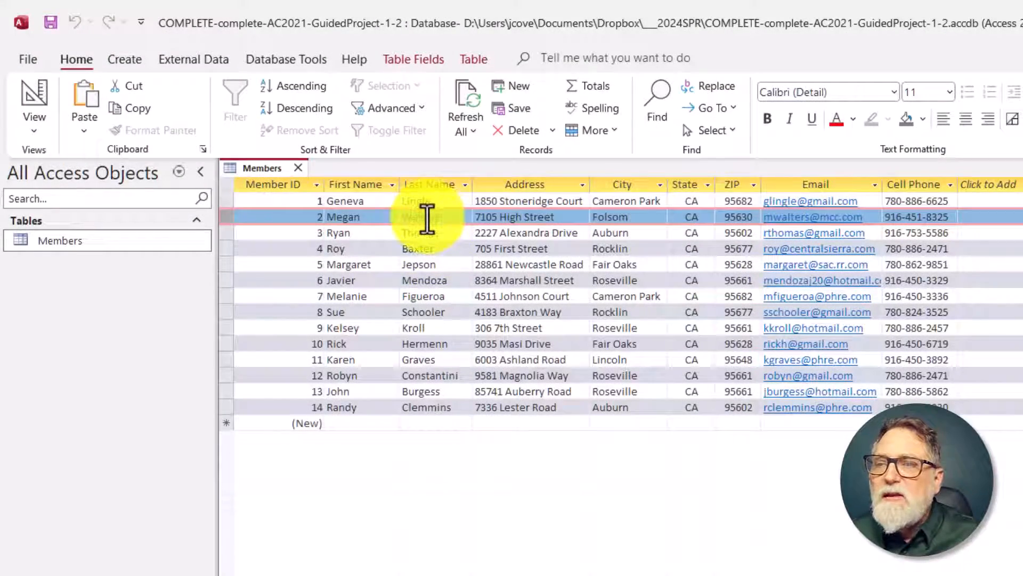
{"action": "left_click", "coordinate": [428, 217]}
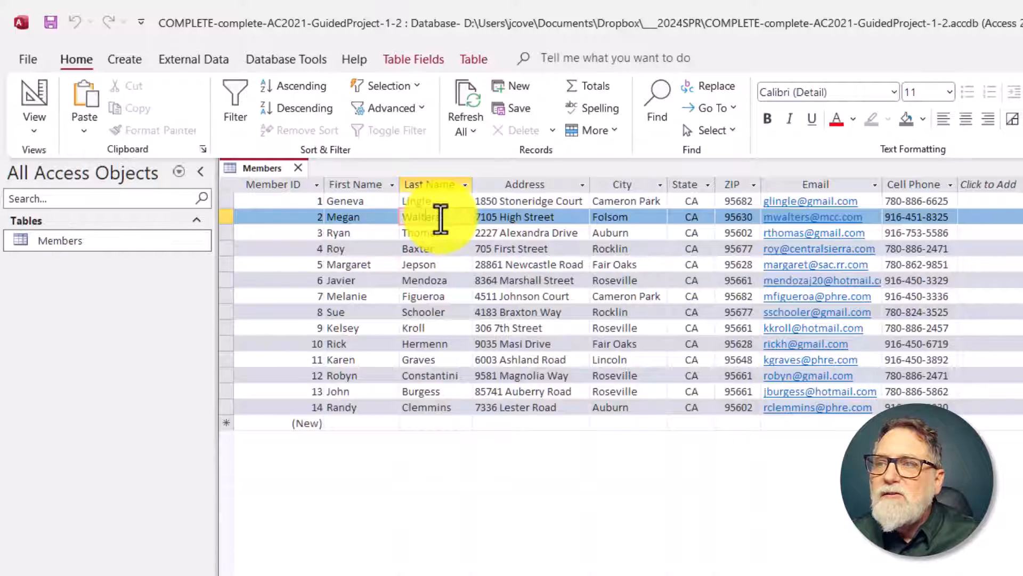
{"action": "left_click", "coordinate": [428, 63]}
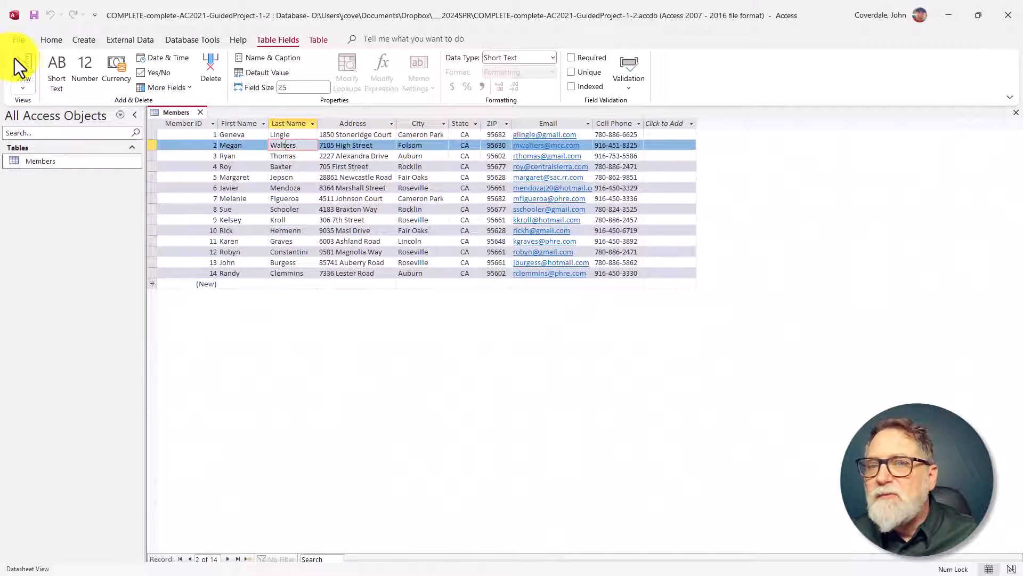
Step: Switch the Members table to Design view, hide the Property Sheet, and review the FirstName, LastName, Address, ZIPCode and EmailAddress field properties
{"action": "left_click", "coordinate": [18, 59]}
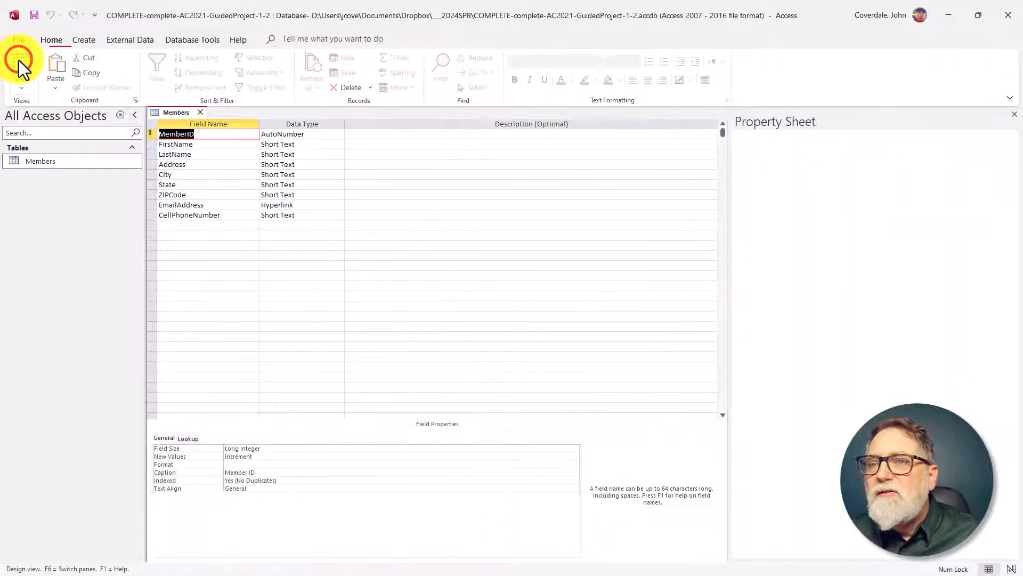
{"action": "key", "text": "F4"}
{"action": "left_click", "coordinate": [237, 145]}
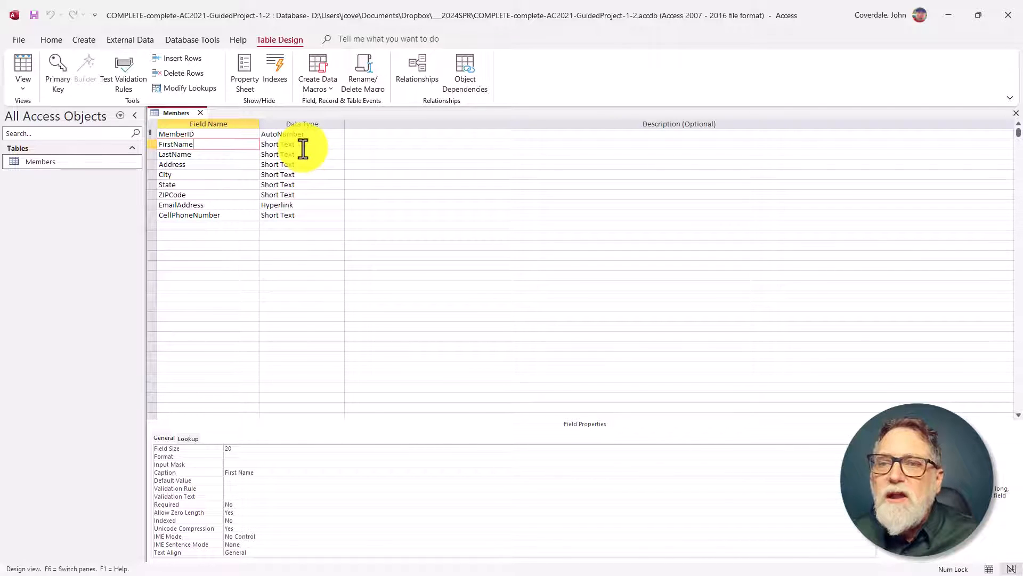
{"action": "left_click", "coordinate": [245, 155]}
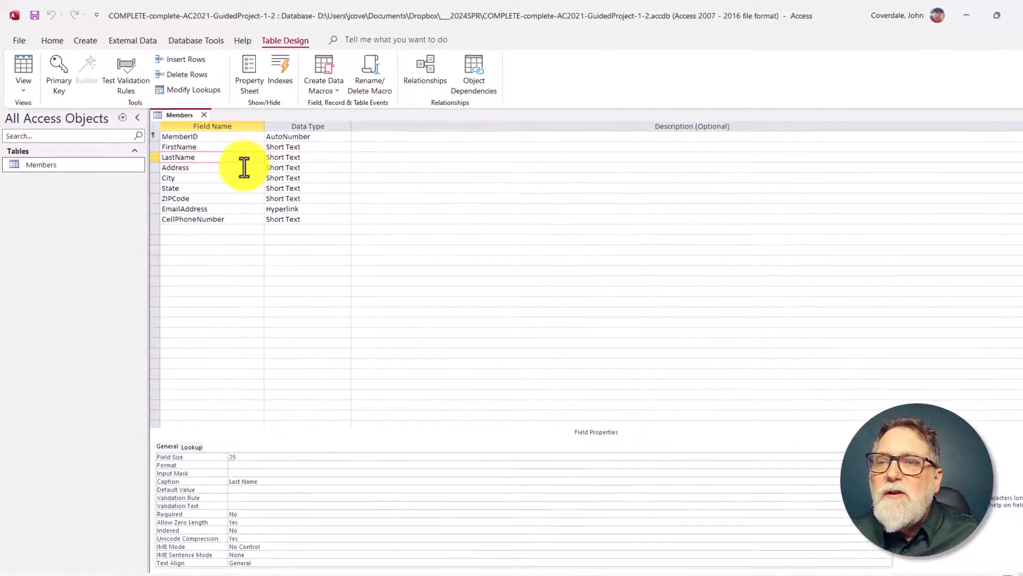
{"action": "left_click", "coordinate": [240, 169]}
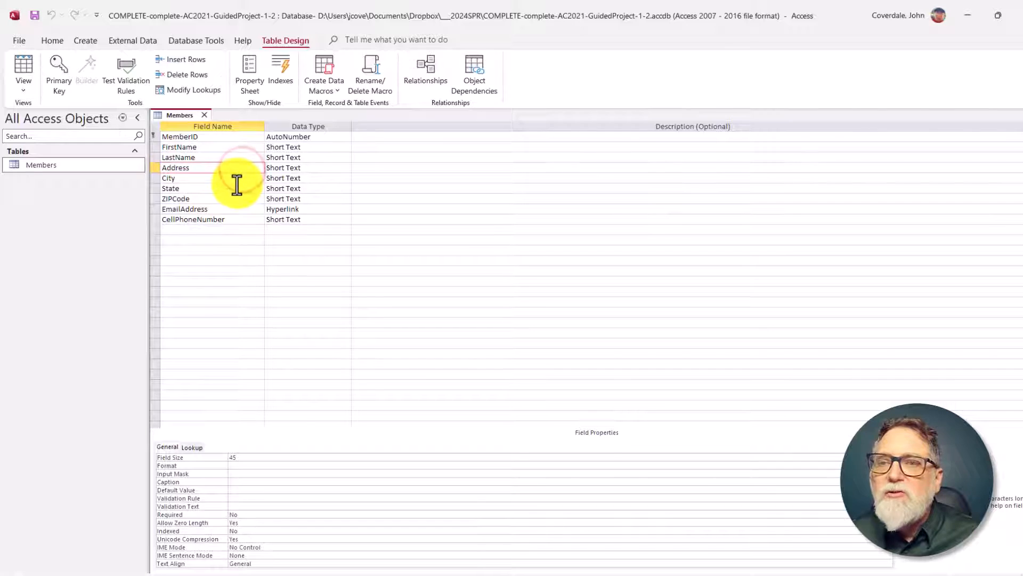
{"action": "left_click", "coordinate": [228, 198]}
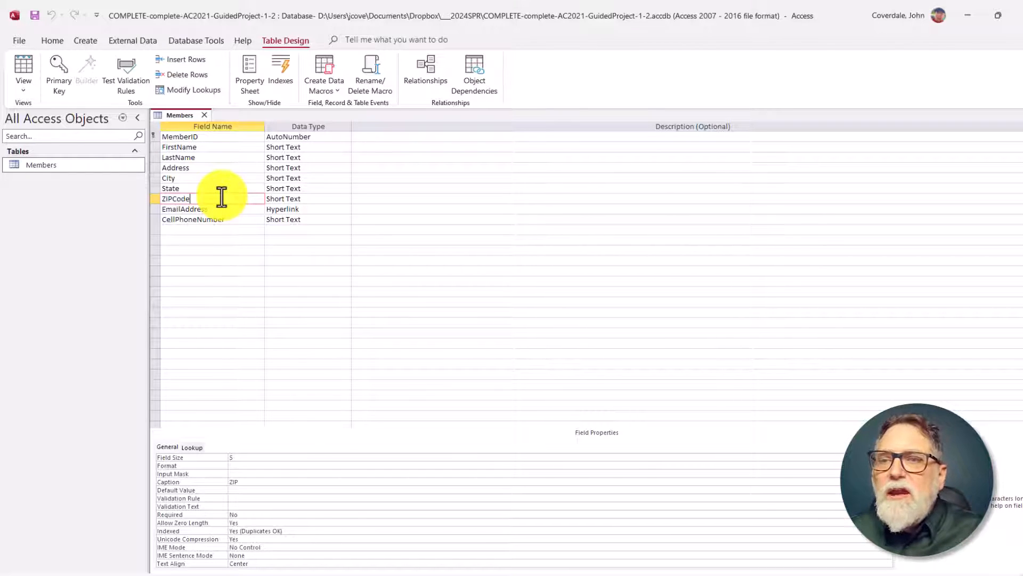
{"action": "left_click", "coordinate": [227, 209]}
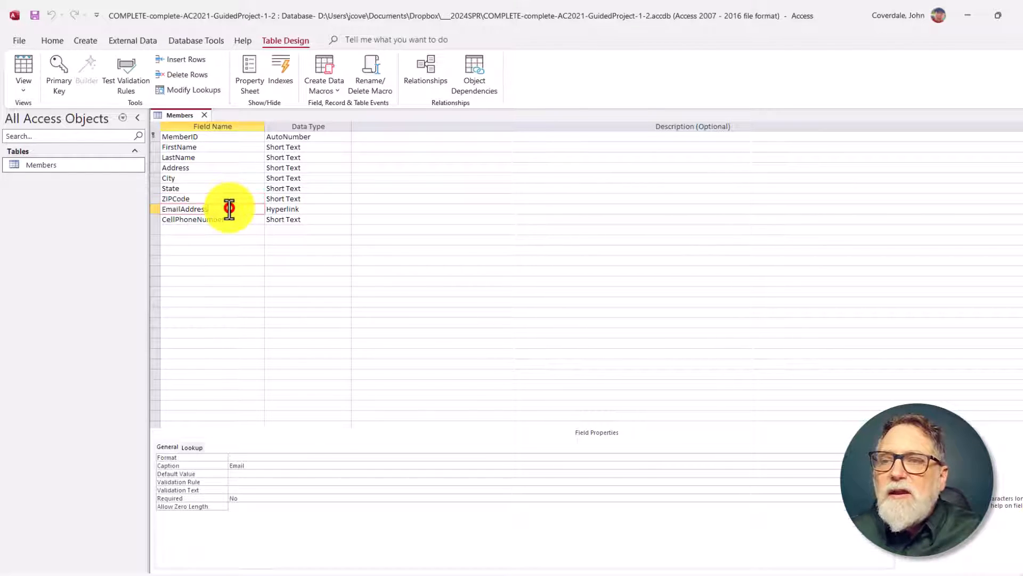
Step: Examine the data types of the EmailAddress and MemberID fields, including the list of types available for MemberID
{"action": "left_click", "coordinate": [296, 209]}
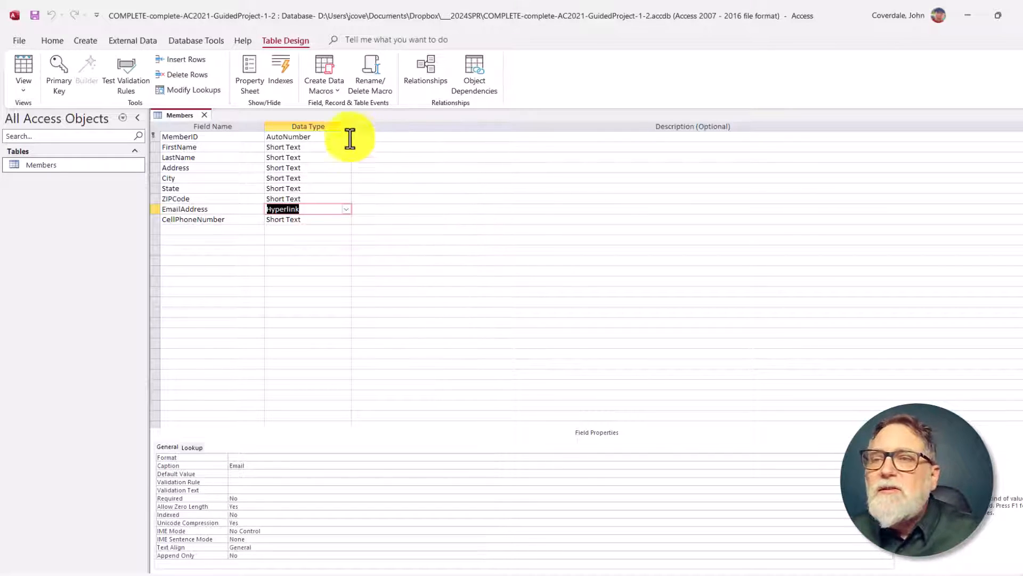
{"action": "left_click", "coordinate": [311, 137]}
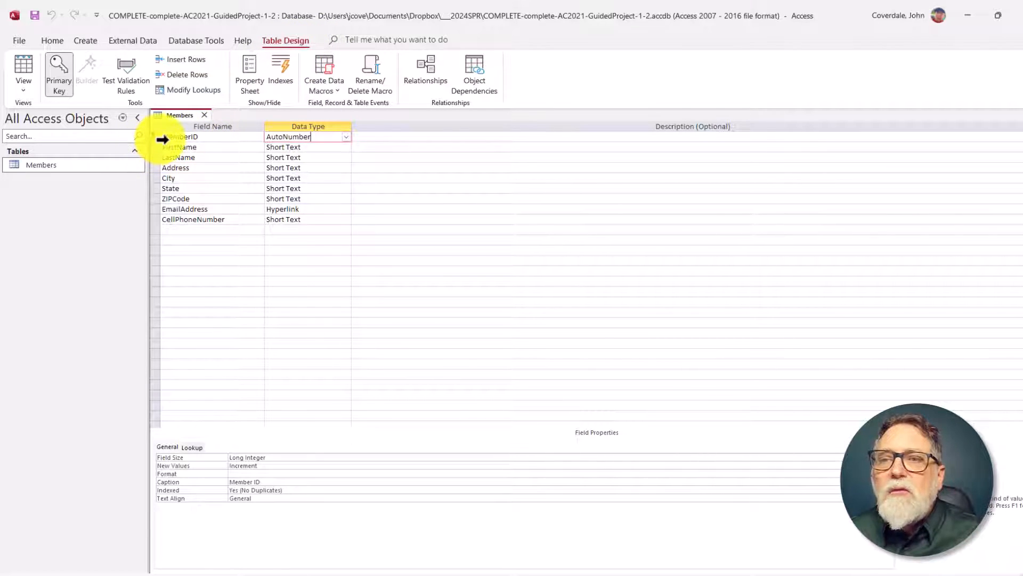
{"action": "left_click", "coordinate": [319, 136]}
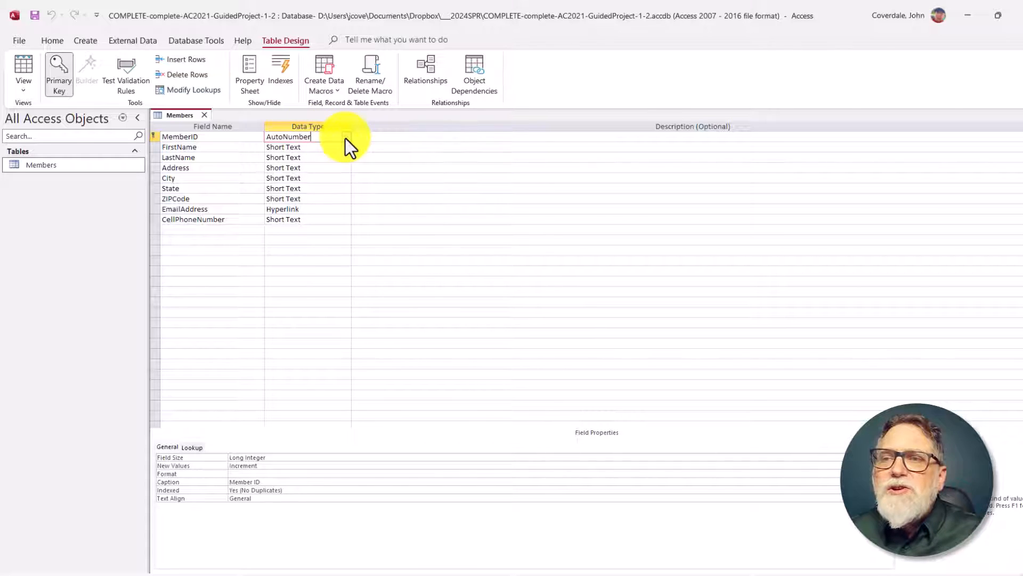
{"action": "left_click", "coordinate": [346, 137]}
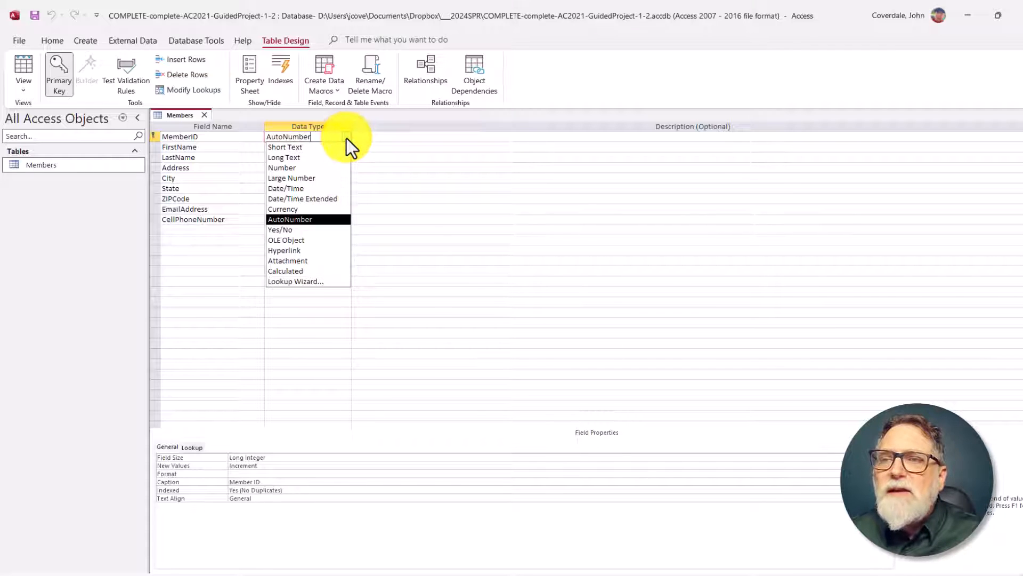
{"action": "left_click", "coordinate": [347, 138]}
{"action": "left_click", "coordinate": [346, 137]}
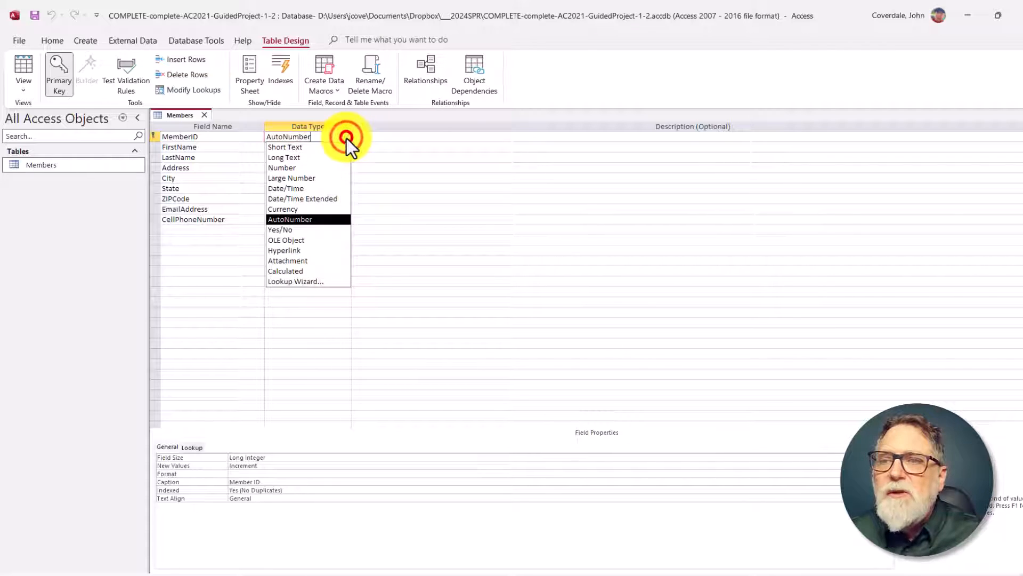
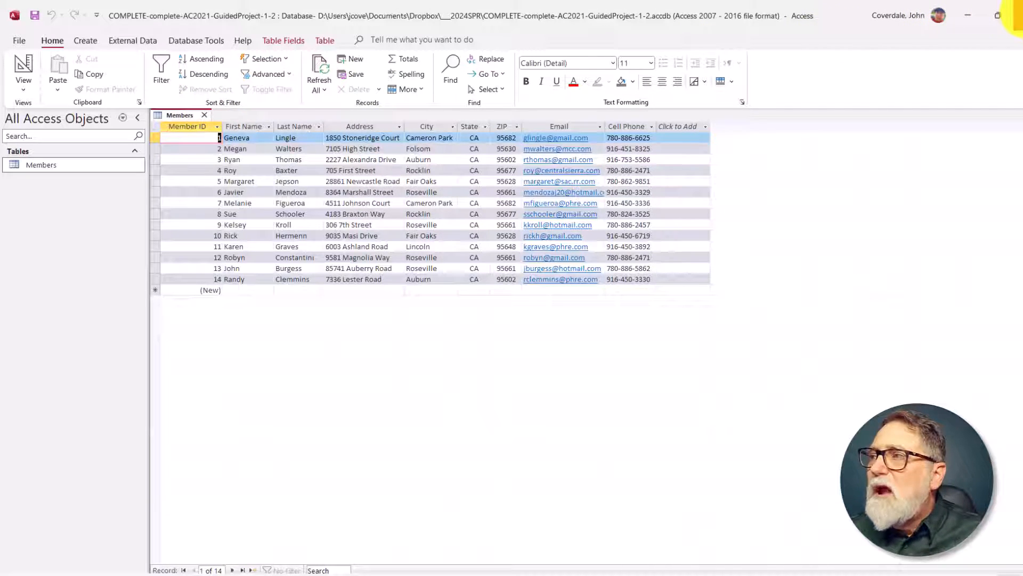
Step: Close the completed database, return to the SIMnet assignment page, and bring up the Downloads folder with the Guided Project 1-2 files
{"action": "left_click", "coordinate": [1010, 15]}
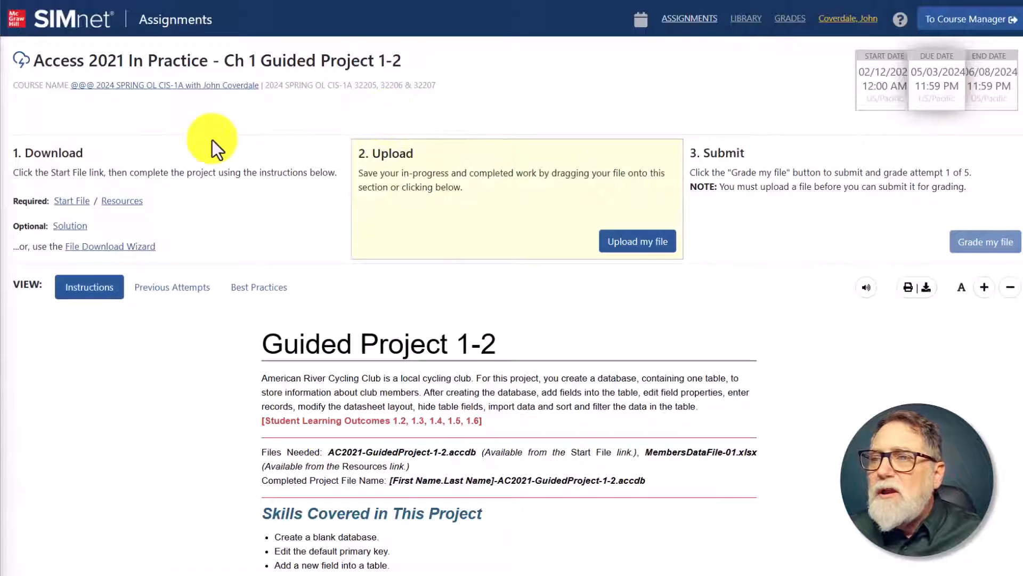
{"action": "left_click", "coordinate": [74, 208]}
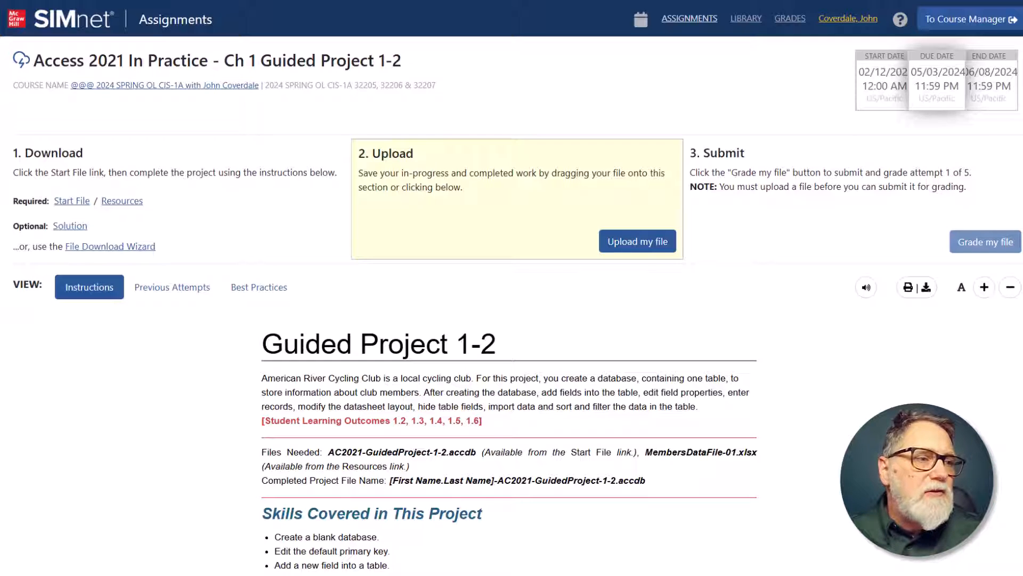
{"action": "left_click_drag", "start_coordinate": [343, 184], "coordinate": [456, 115]}
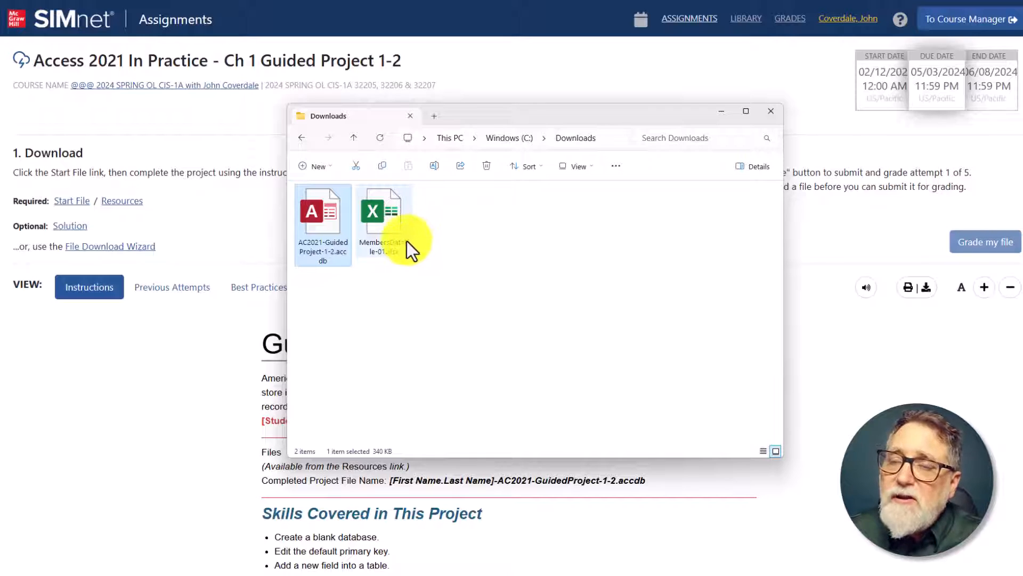
Step: Open MembersDataFile-01.xlsx from Downloads in Excel, look over its member records, and close the workbook
{"action": "double_click", "coordinate": [380, 217]}
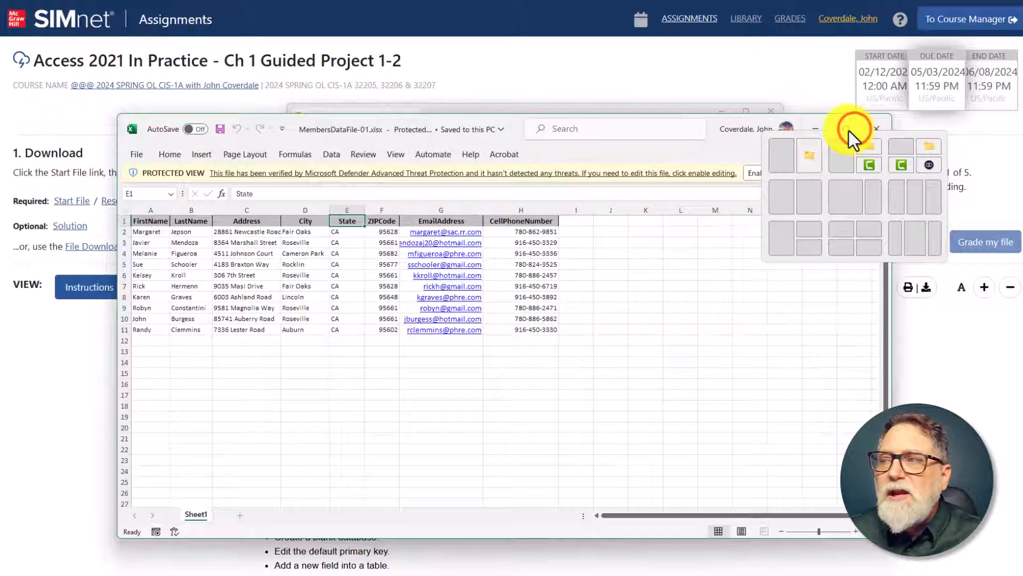
{"action": "left_click", "coordinate": [844, 126]}
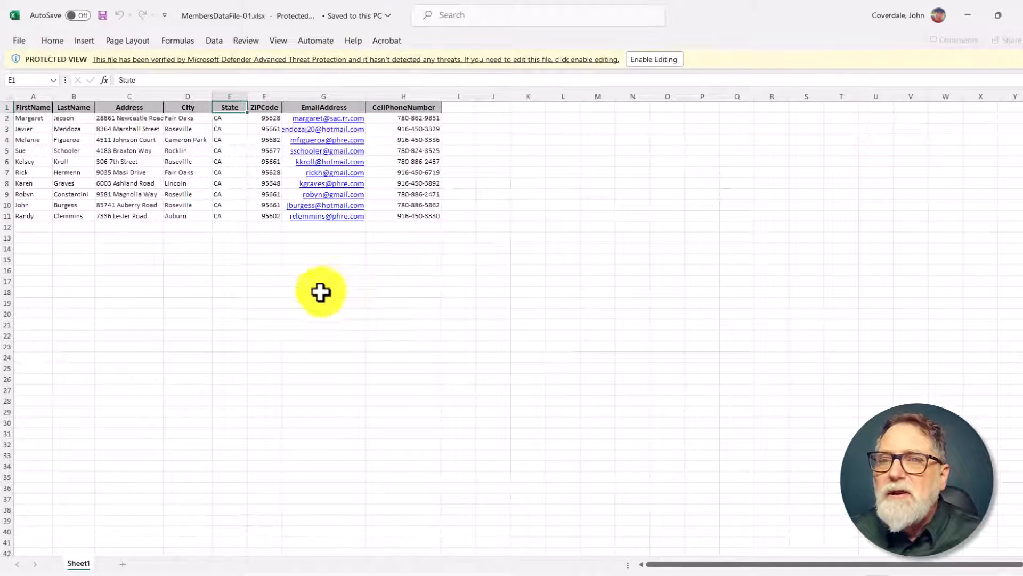
{"action": "scroll", "coordinate": [308, 320], "scroll_direction": "up", "scroll_amount": 2}
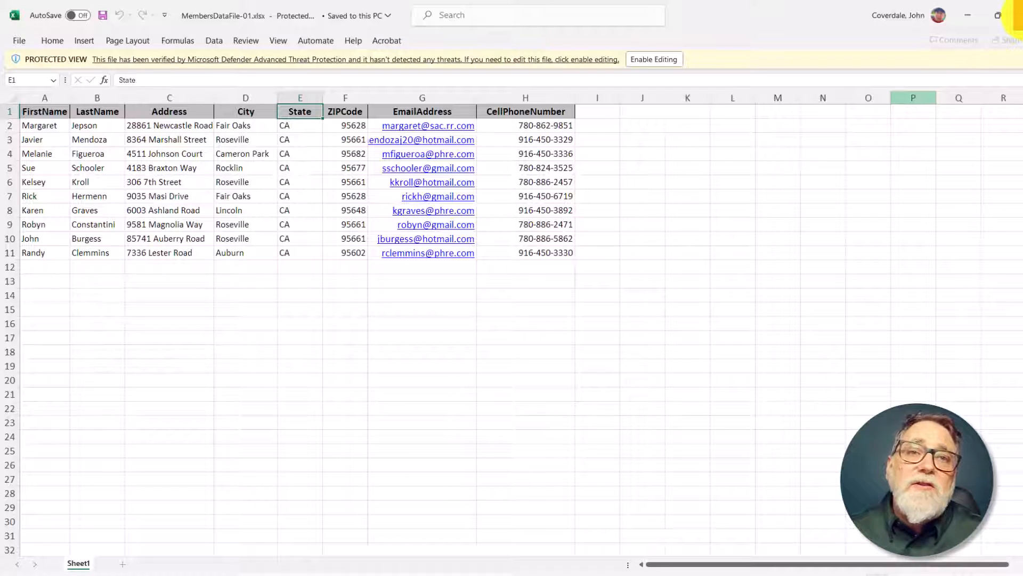
{"action": "mouse_move", "coordinate": [998, 15]}
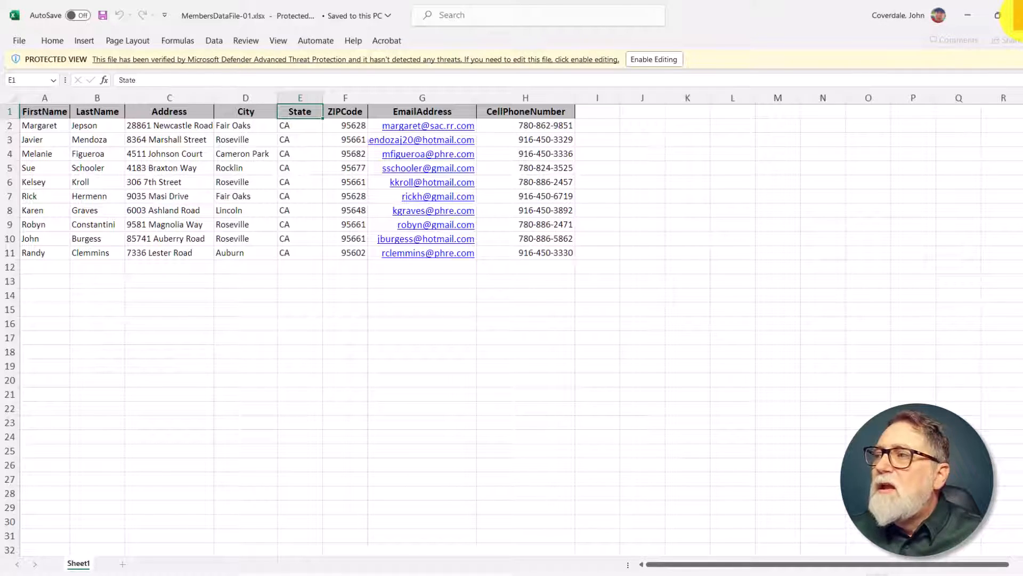
{"action": "left_click", "coordinate": [1016, 15]}
Step: Open the start file AC2021-GuidedProject-1-2.accdb from Downloads in Access, check its security notice, and close it
{"action": "left_click", "coordinate": [323, 214]}
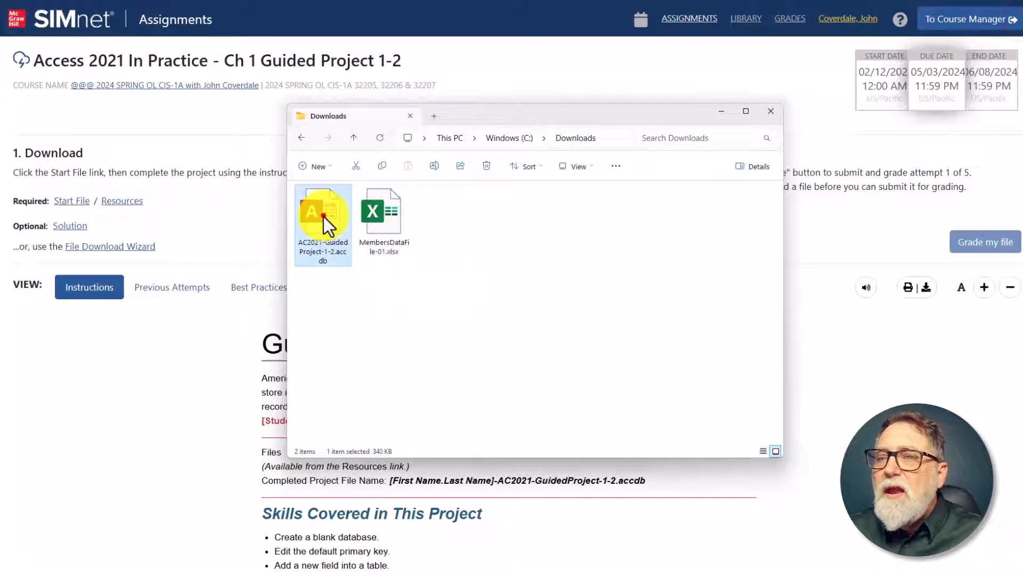
{"action": "left_click_drag", "start_coordinate": [480, 115], "coordinate": [427, 71]}
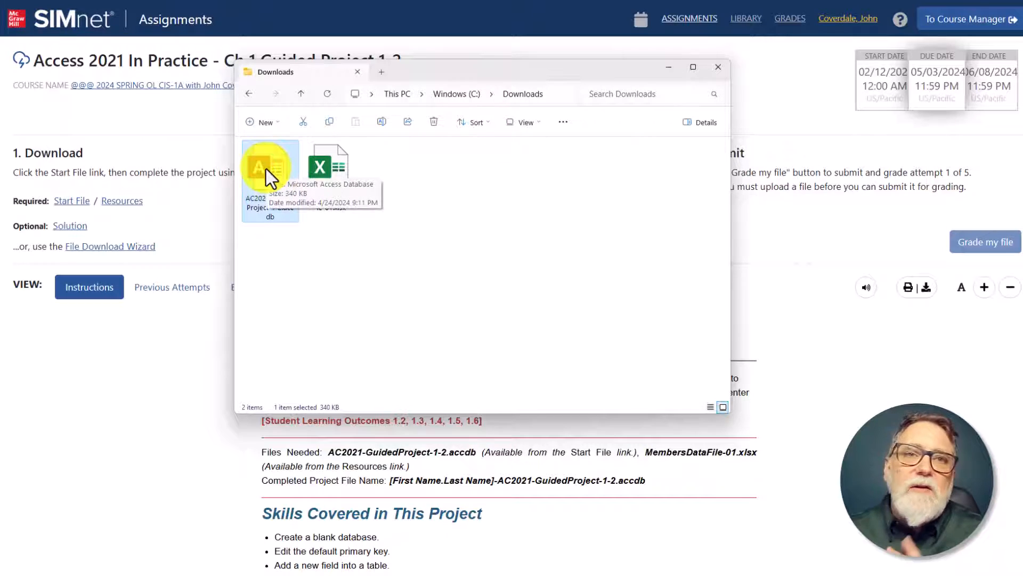
{"action": "double_click", "coordinate": [266, 169]}
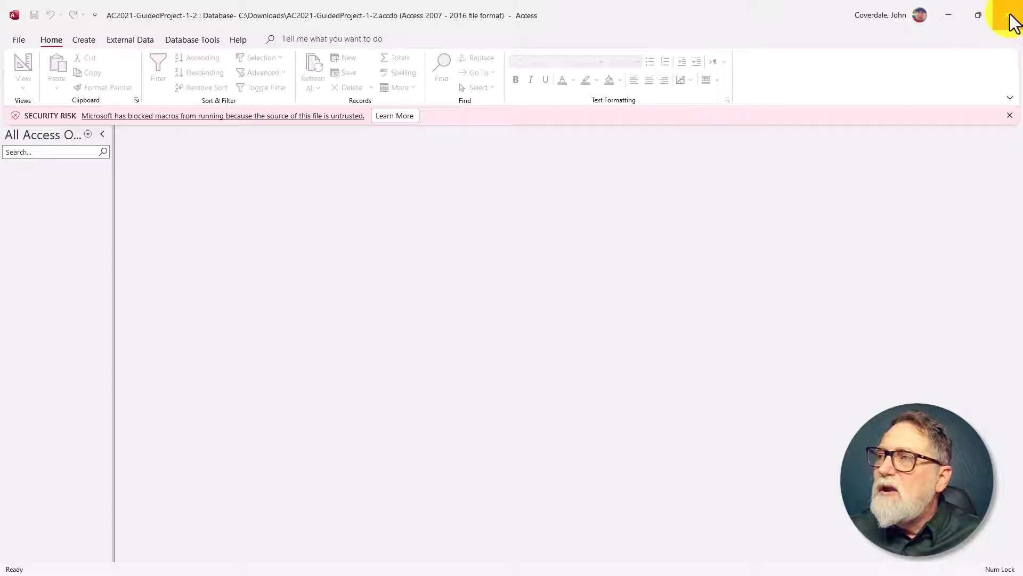
{"action": "left_click", "coordinate": [1013, 21]}
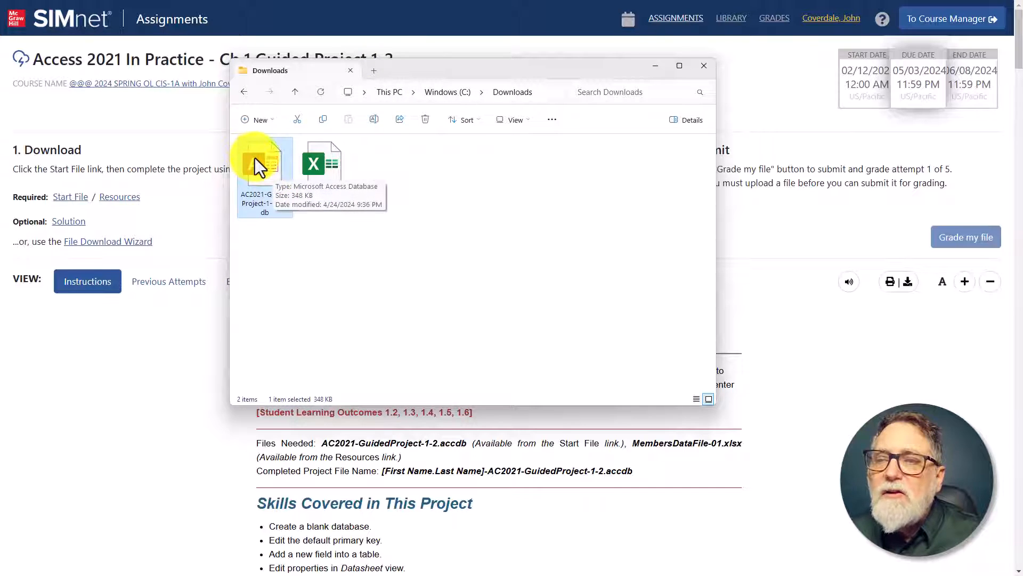
Step: Unblock AC2021-GuidedProject-1-2.accdb in its file properties and apply the change
{"action": "right_click", "coordinate": [264, 164]}
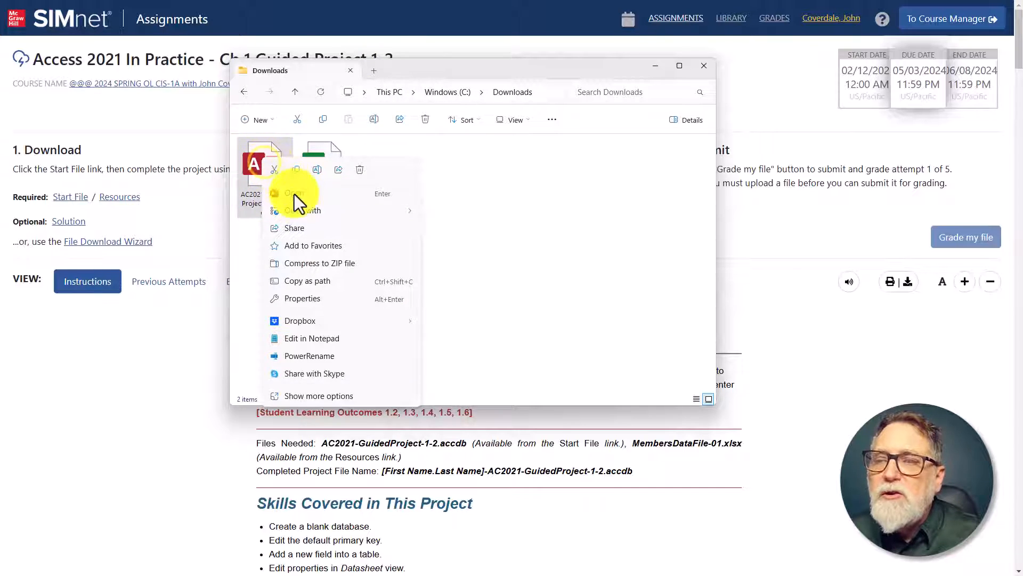
{"action": "left_click", "coordinate": [313, 299]}
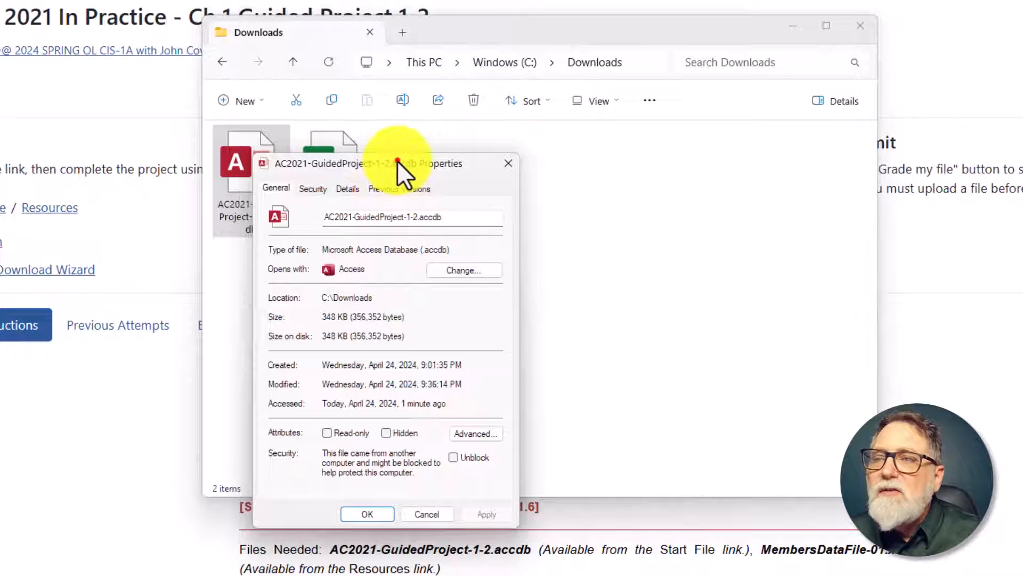
{"action": "left_click_drag", "start_coordinate": [397, 161], "coordinate": [589, 109]}
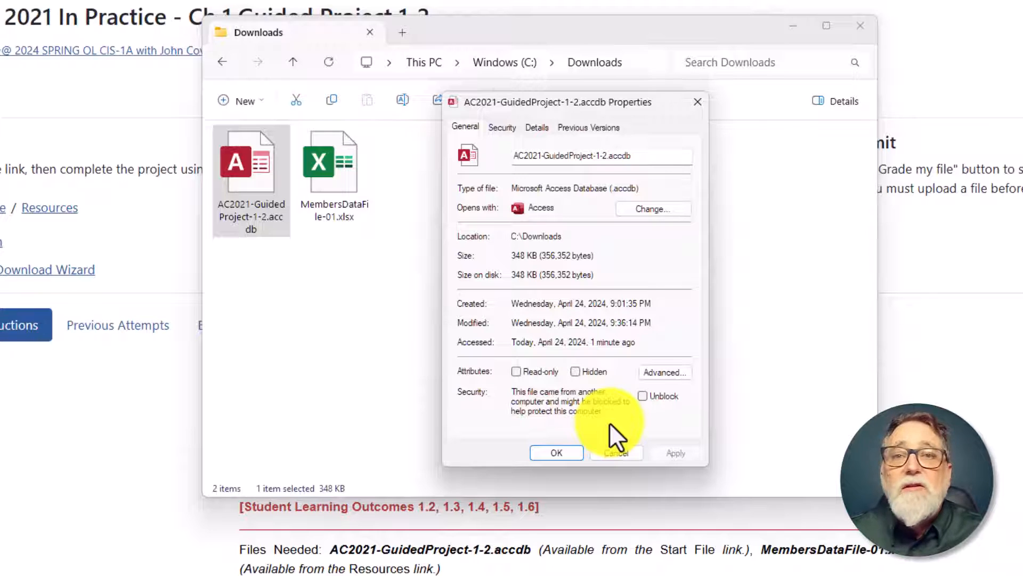
{"action": "left_click", "coordinate": [643, 396]}
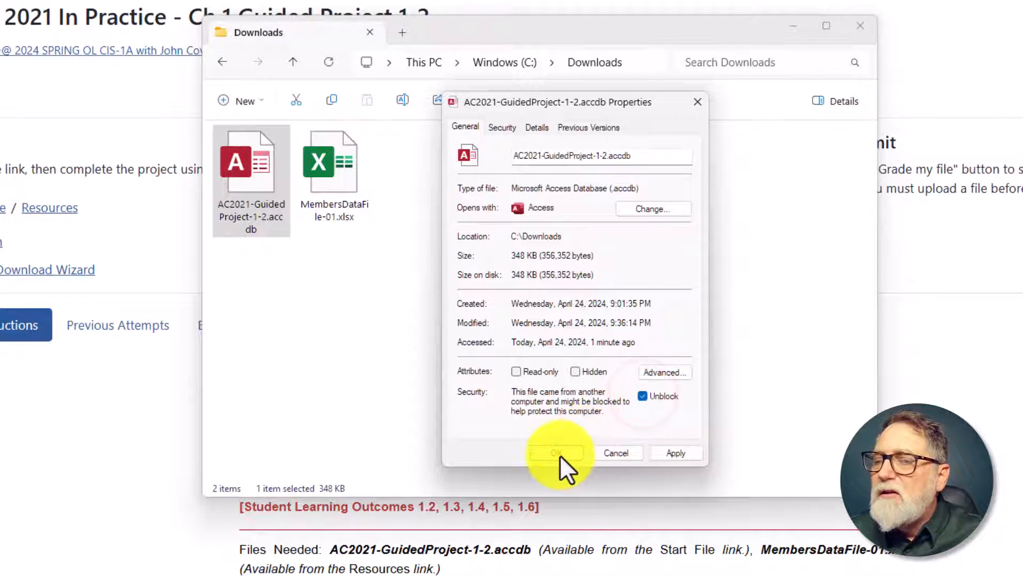
{"action": "left_click", "coordinate": [559, 453]}
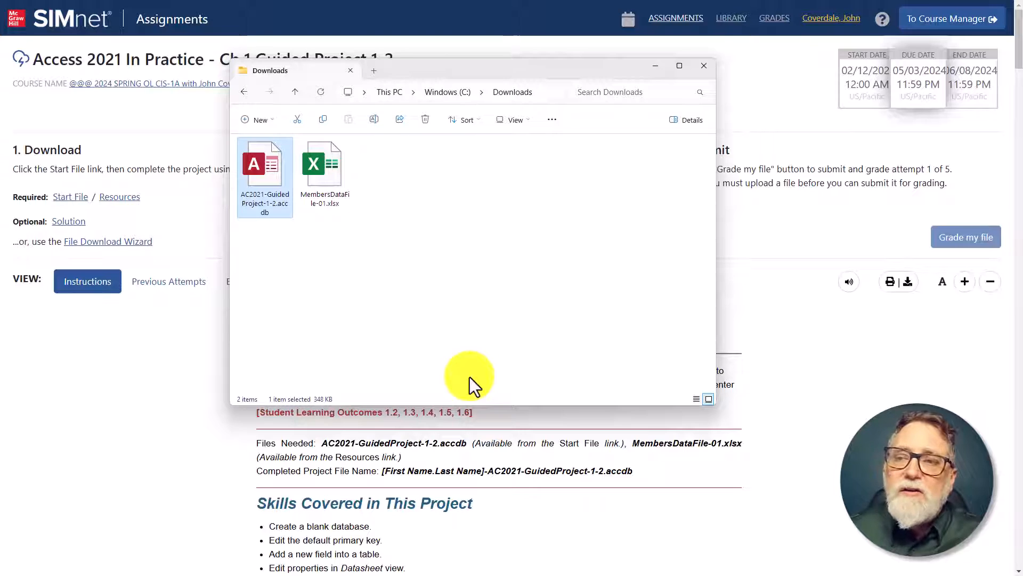
Step: Reopen AC2021-GuidedProject-1-2.accdb in Access and enable its content
{"action": "left_click", "coordinate": [259, 173]}
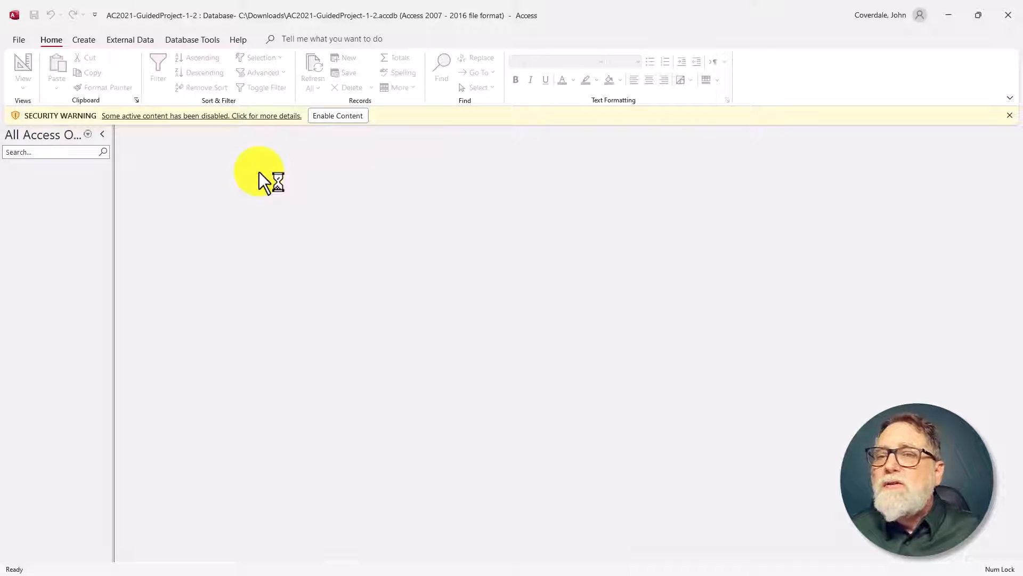
{"action": "left_click", "coordinate": [339, 117]}
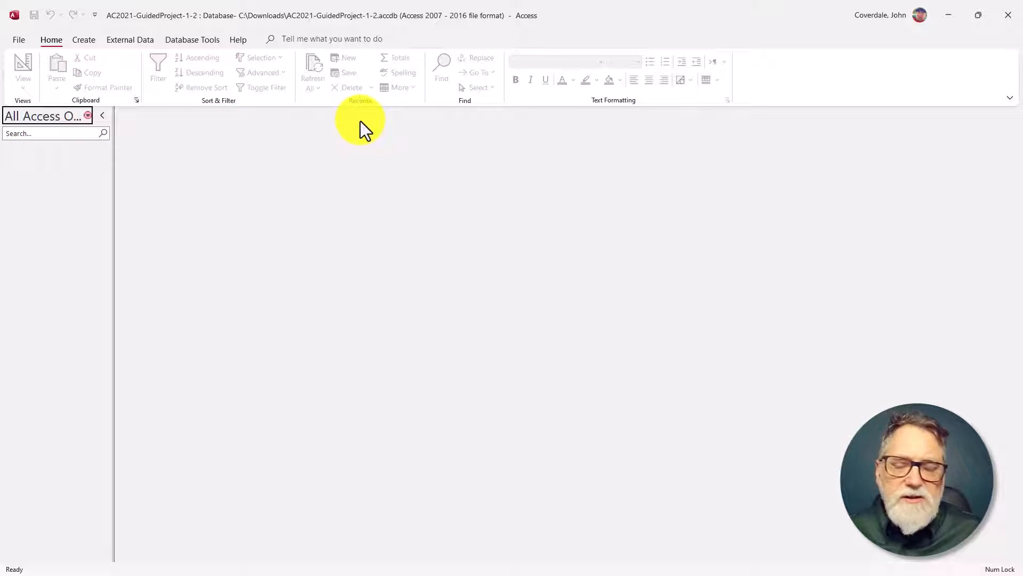
Step: Switch to the SIMnet instructions and mark steps 1a and 1b of Guided Project 1-2 as completed
{"action": "key", "text": "alt+Tab"}
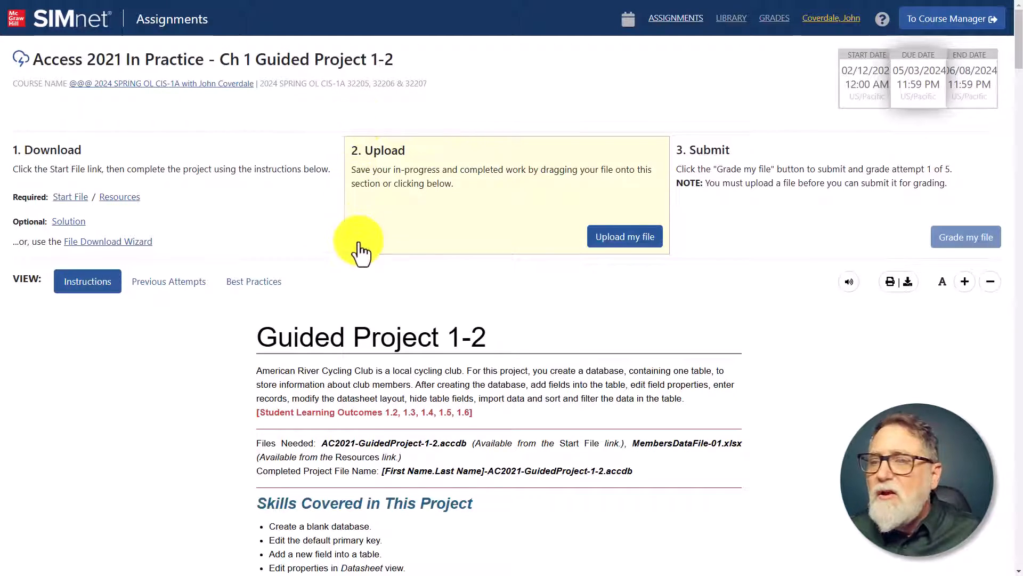
{"action": "scroll", "coordinate": [361, 266], "scroll_direction": "down", "scroll_amount": 10}
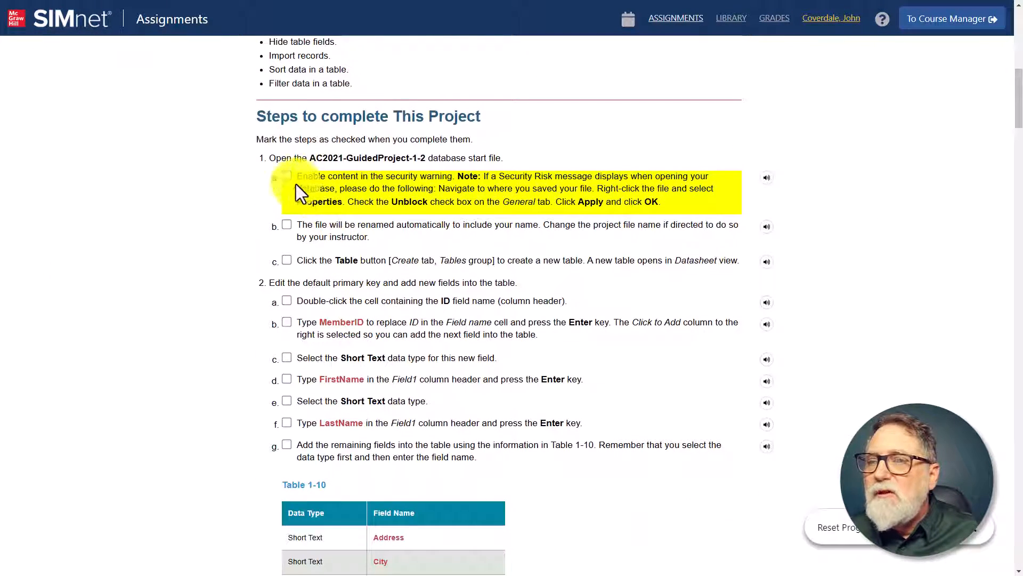
{"action": "left_click", "coordinate": [287, 177]}
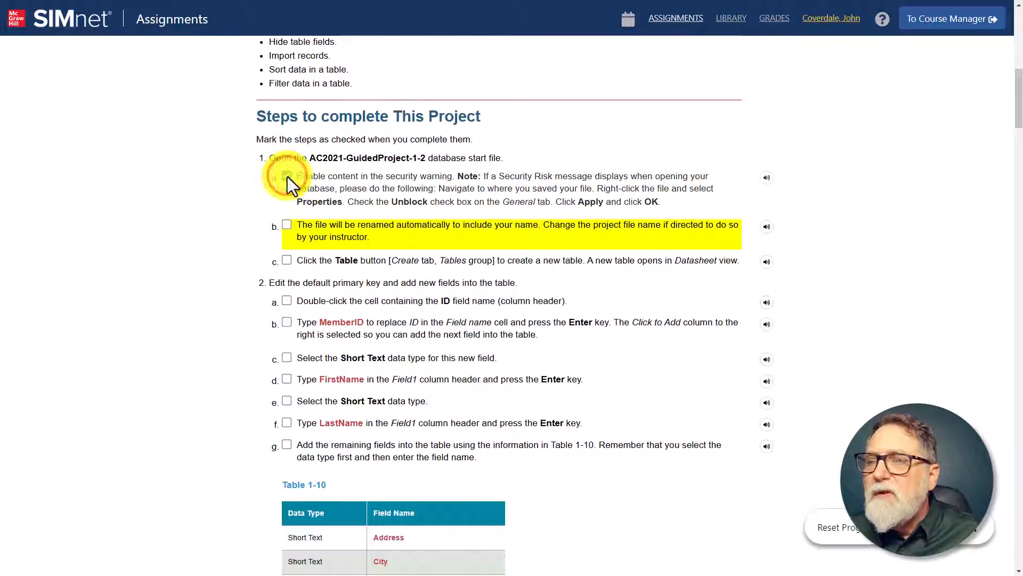
{"action": "left_click", "coordinate": [286, 226]}
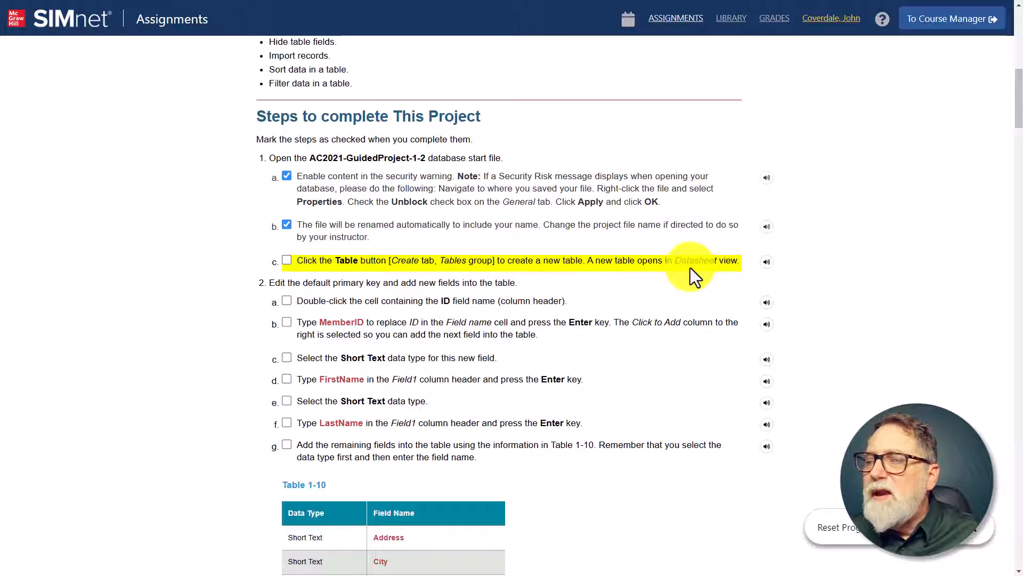
Step: Switch back to Access and create a new table in Datasheet view
{"action": "key", "text": "alt+Tab"}
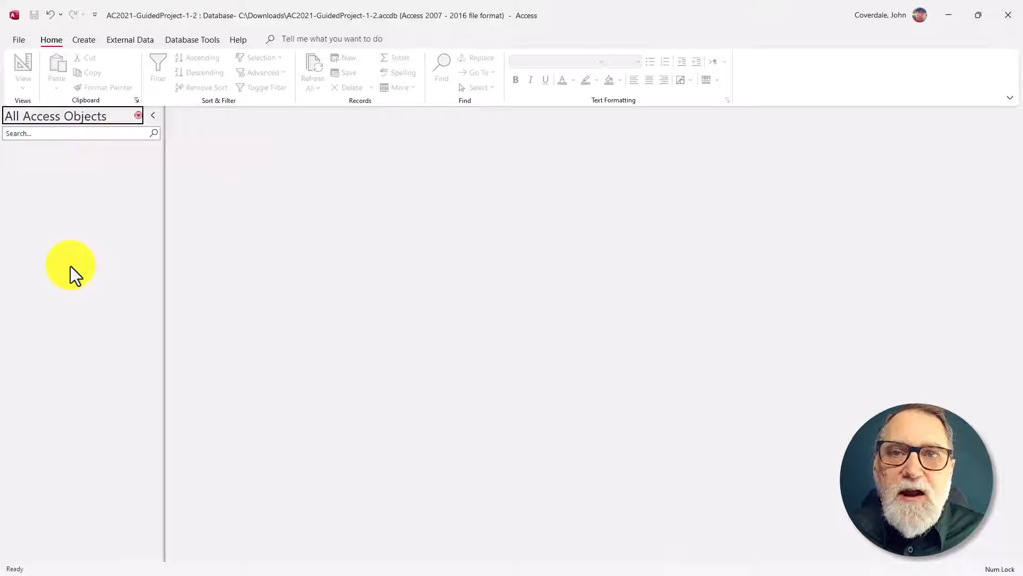
{"action": "left_click", "coordinate": [86, 38]}
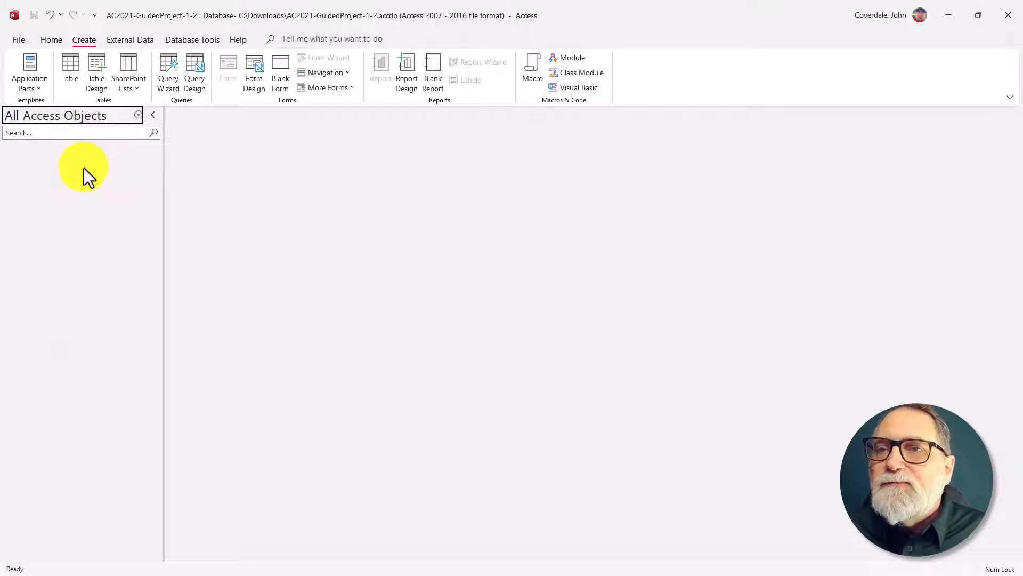
{"action": "left_click", "coordinate": [69, 63]}
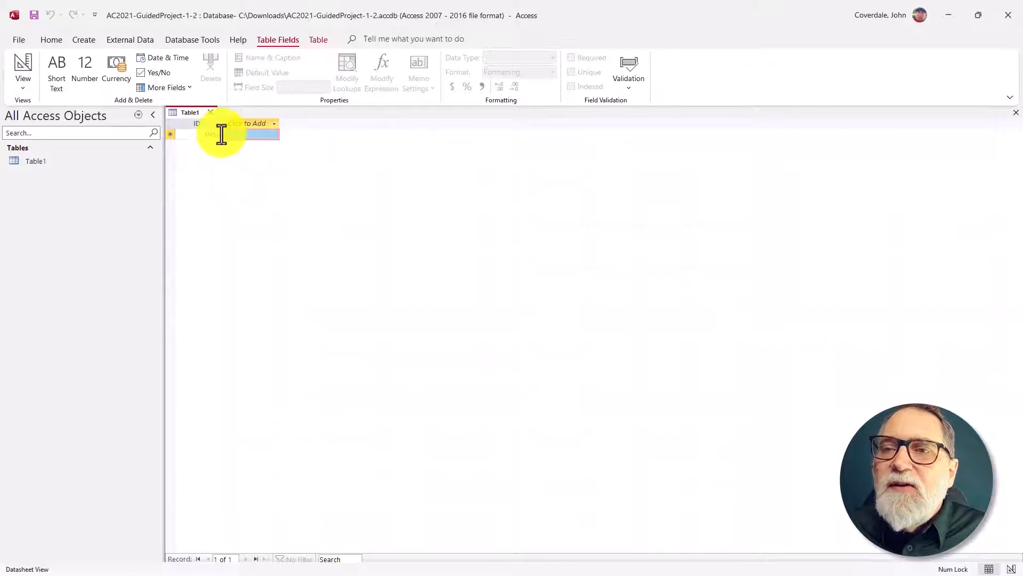
Step: Select the ID field column of the new table
{"action": "left_click", "coordinate": [198, 124]}
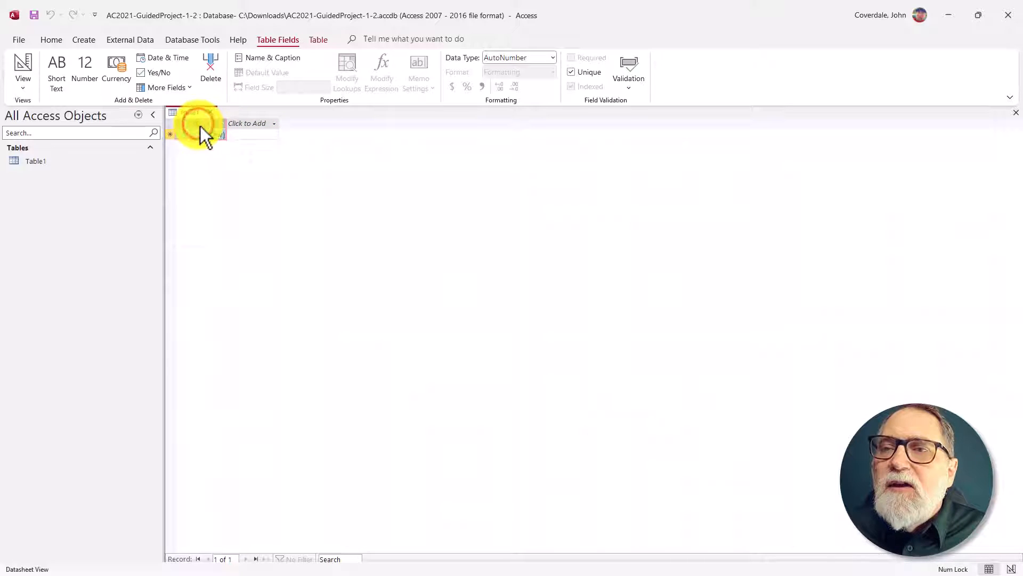
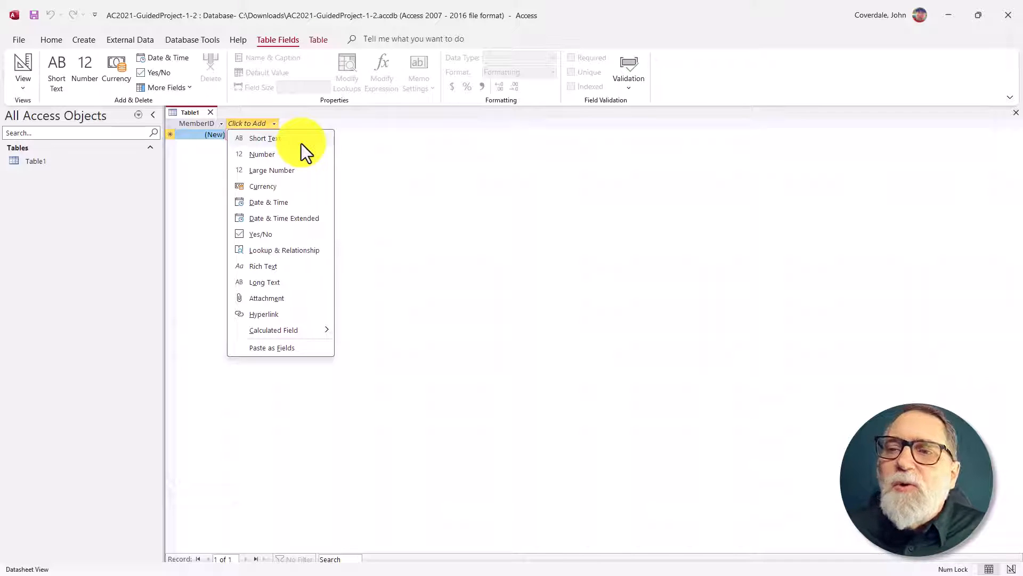
Step: Add two Short Text fields named FirstName and LastName after MemberID in the new table
{"action": "left_click", "coordinate": [301, 143]}
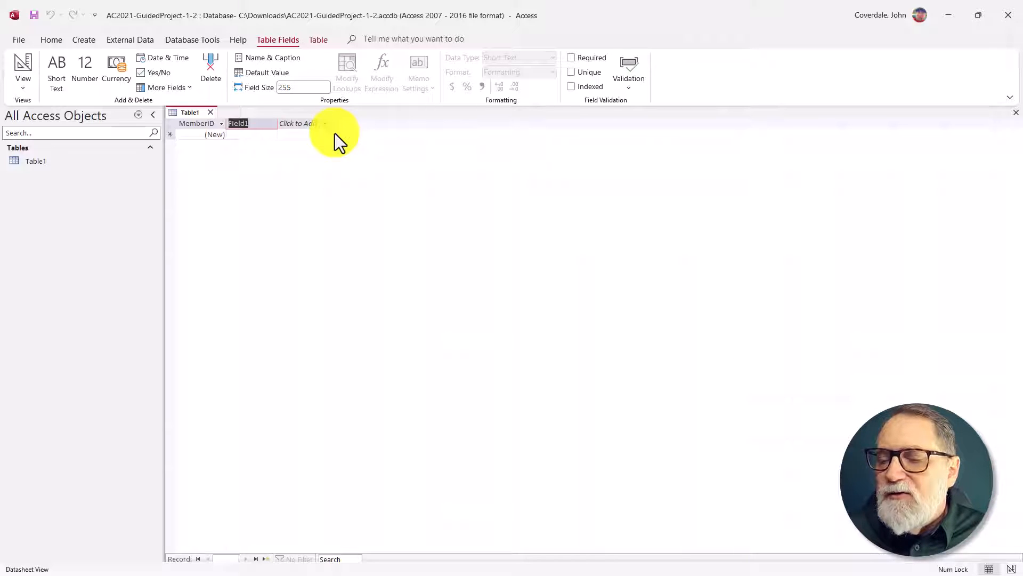
{"action": "type", "text": "First"}
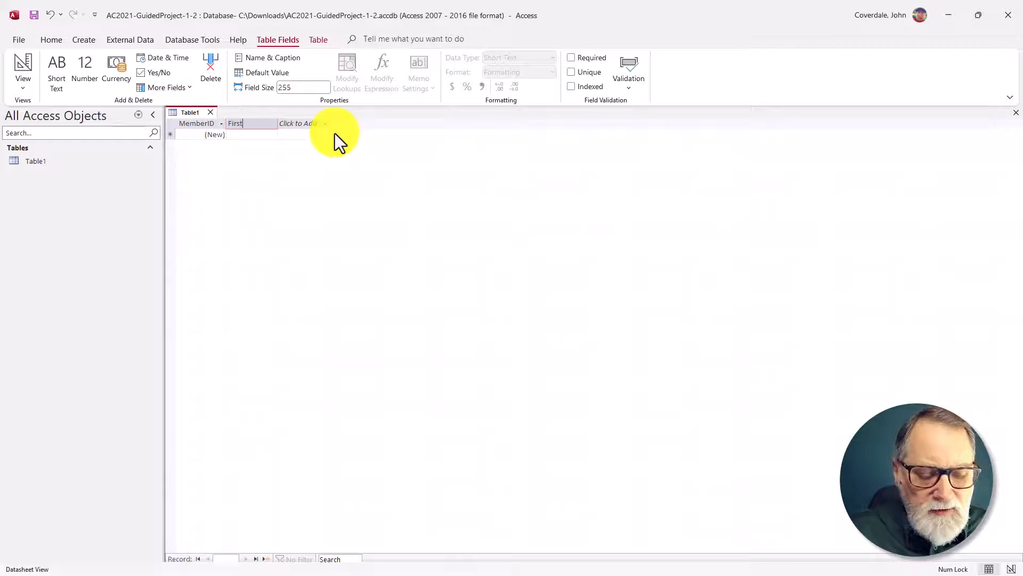
{"action": "type", "text": "Name"}
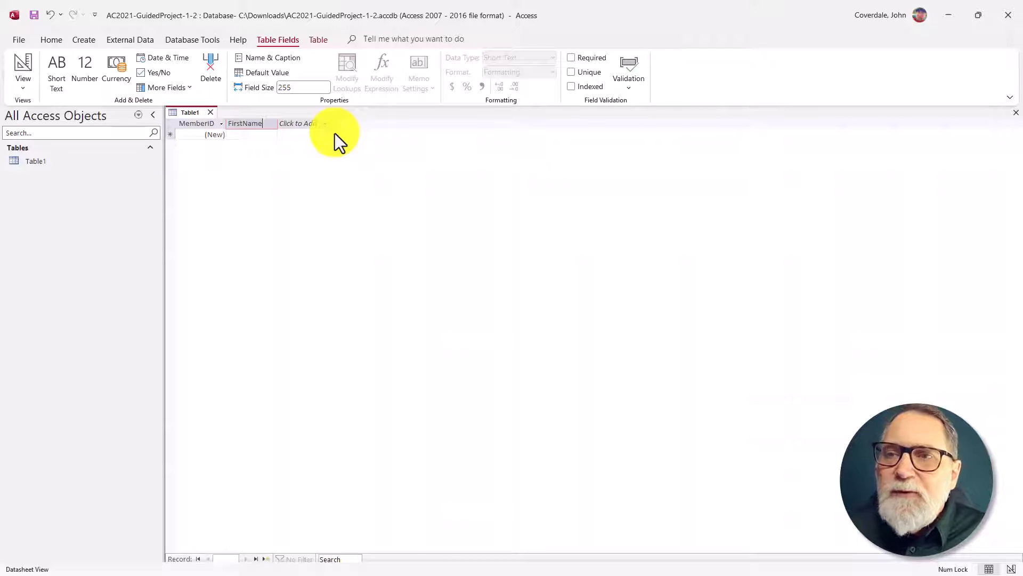
{"action": "key", "text": "Tab"}
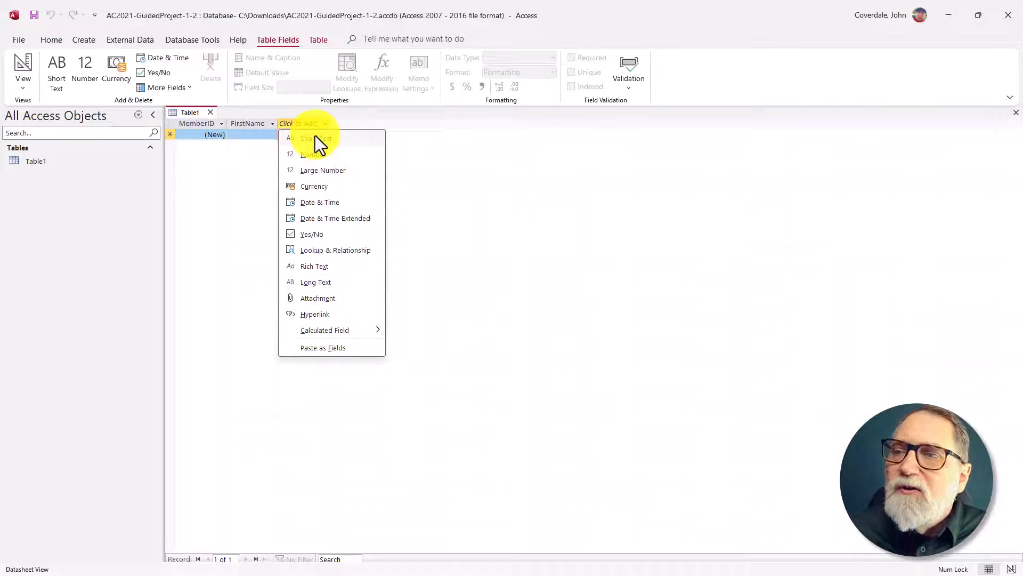
{"action": "left_click", "coordinate": [343, 143]}
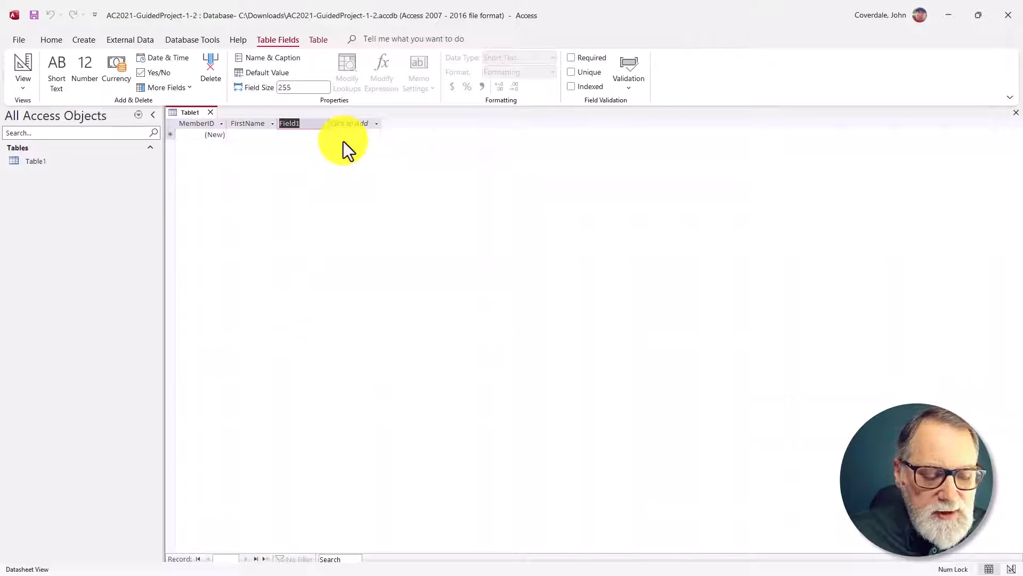
{"action": "type", "text": "LastName"}
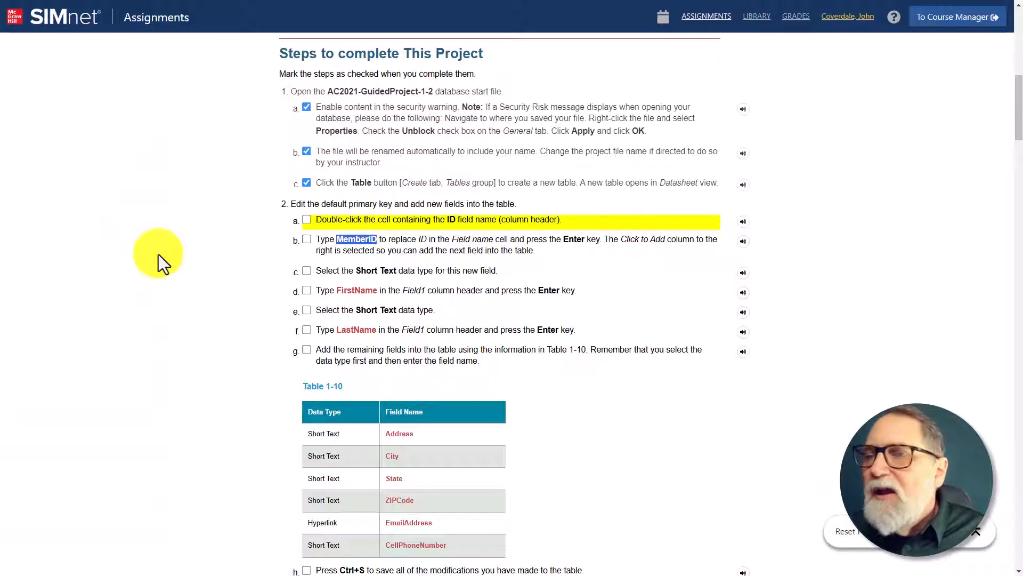
Step: Mark steps 2a through 2f of the SIMnet project instructions as completed
{"action": "left_click", "coordinate": [306, 221]}
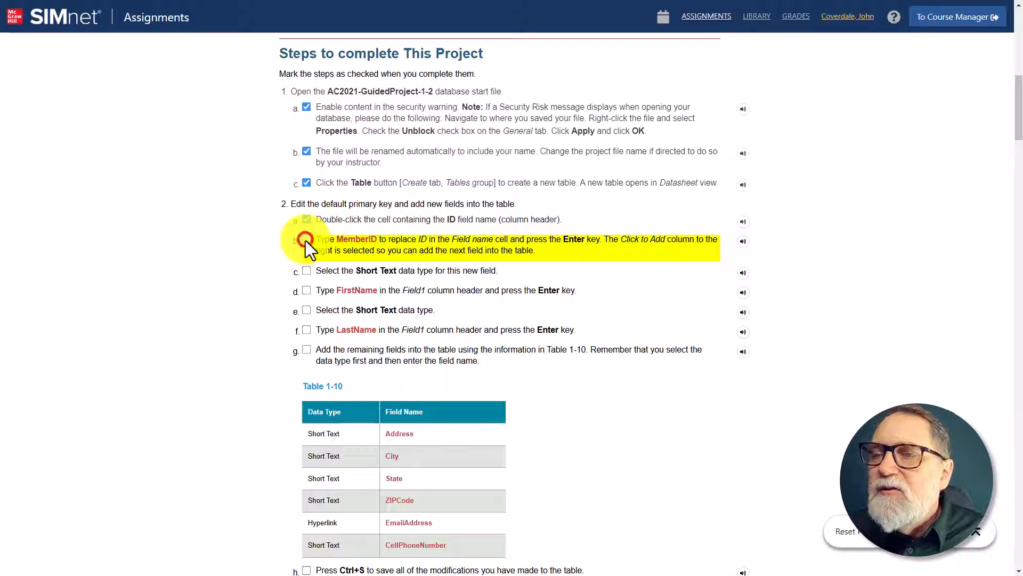
{"action": "left_click", "coordinate": [306, 241]}
{"action": "left_click", "coordinate": [305, 273]}
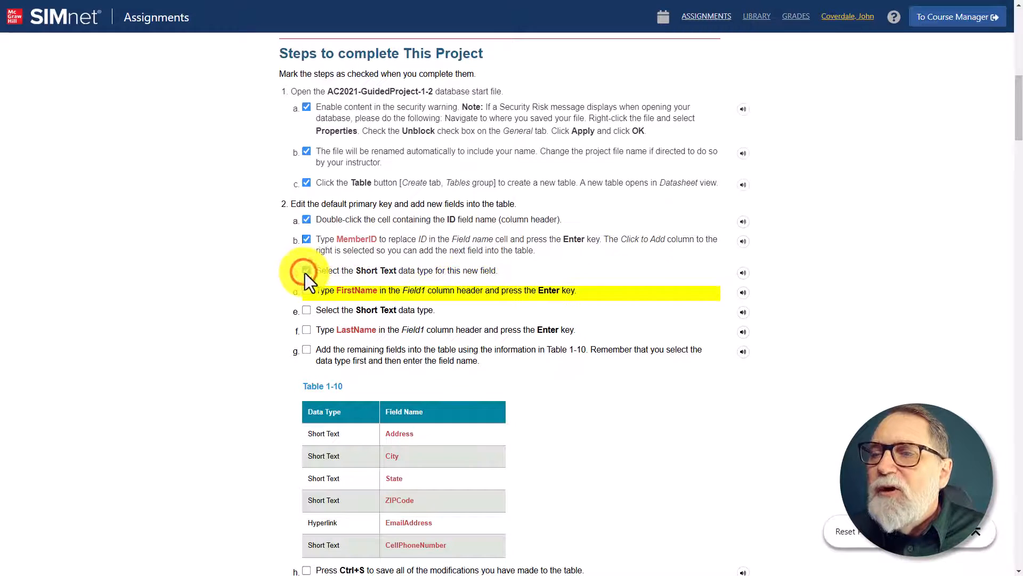
{"action": "left_click", "coordinate": [303, 294]}
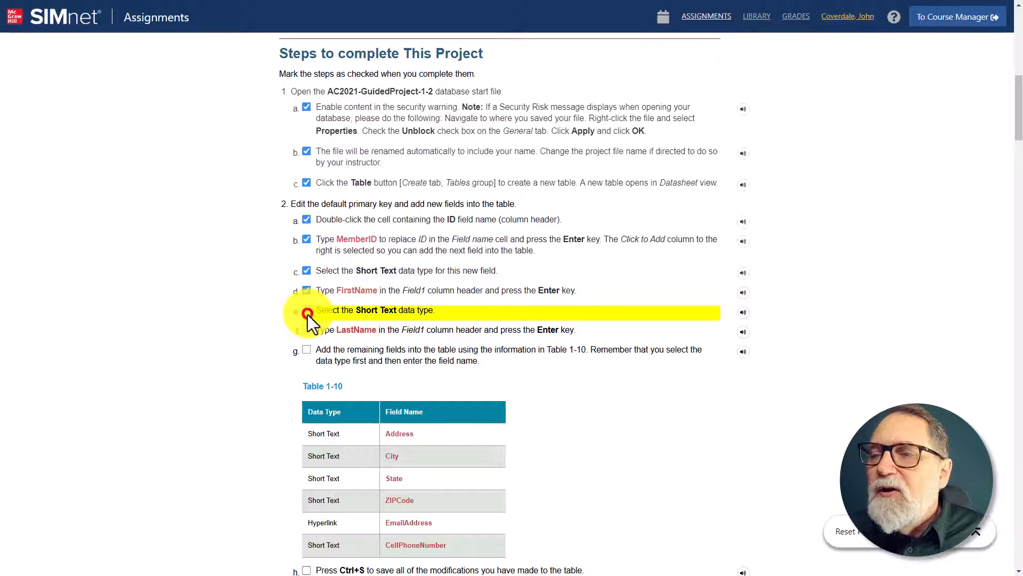
{"action": "left_click", "coordinate": [307, 314]}
{"action": "left_click", "coordinate": [307, 330]}
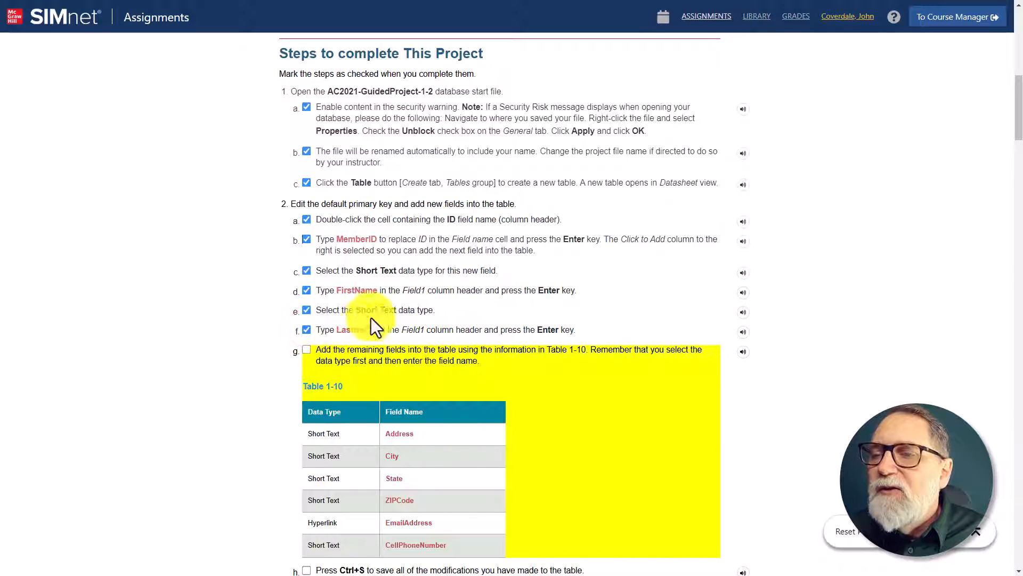
Step: Copy the field name Address from Table 1-10 in the SIMnet instructions
{"action": "scroll", "coordinate": [383, 304], "scroll_direction": "down", "scroll_amount": 3}
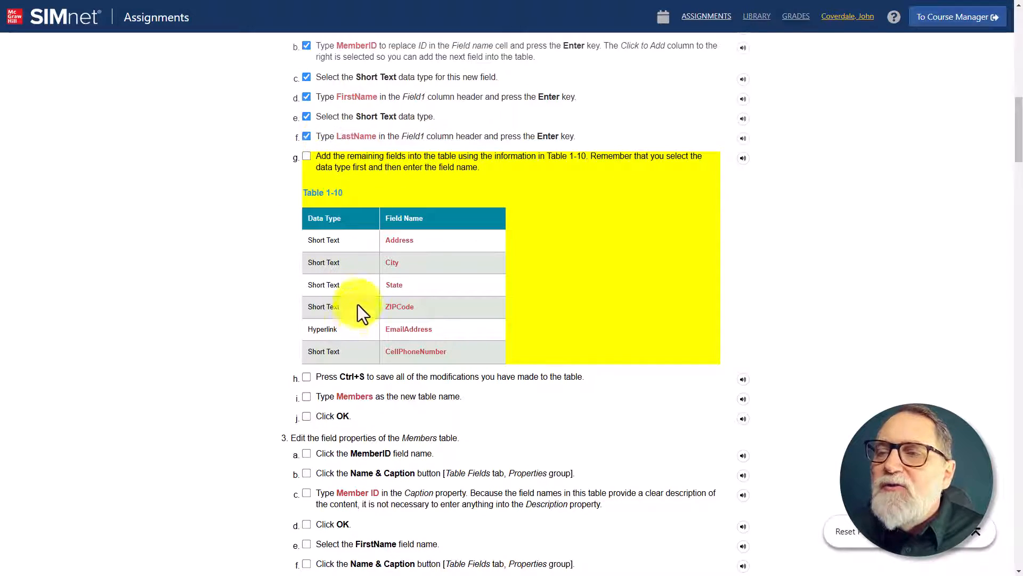
{"action": "left_click_drag", "start_coordinate": [414, 243], "coordinate": [388, 244]}
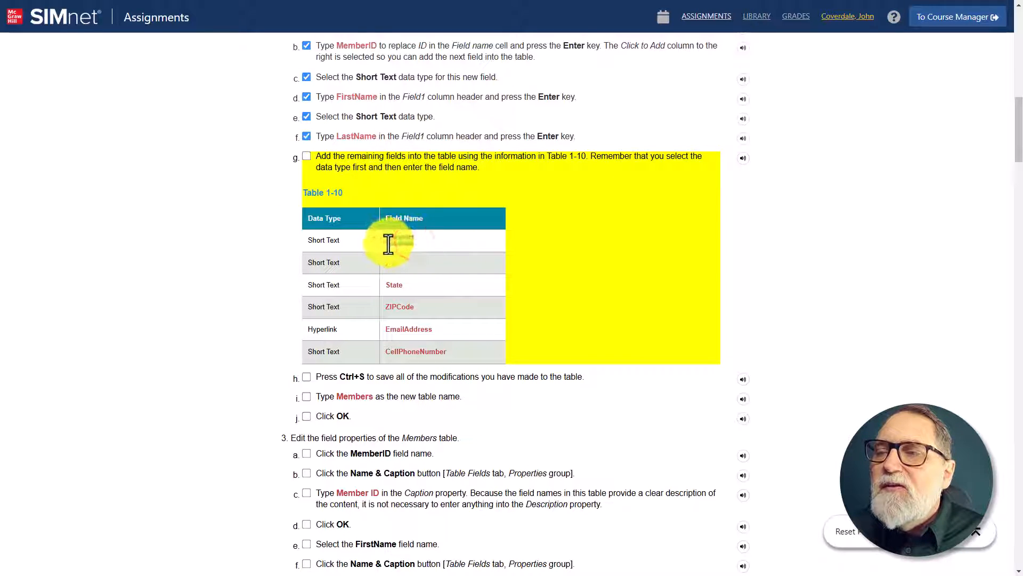
{"action": "right_click", "coordinate": [387, 244]}
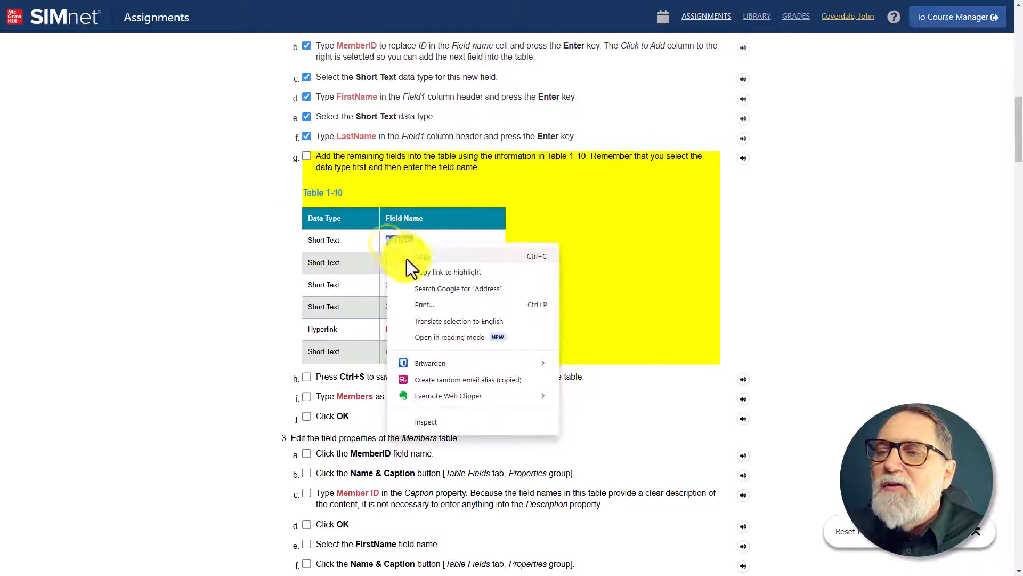
{"action": "left_click", "coordinate": [407, 259]}
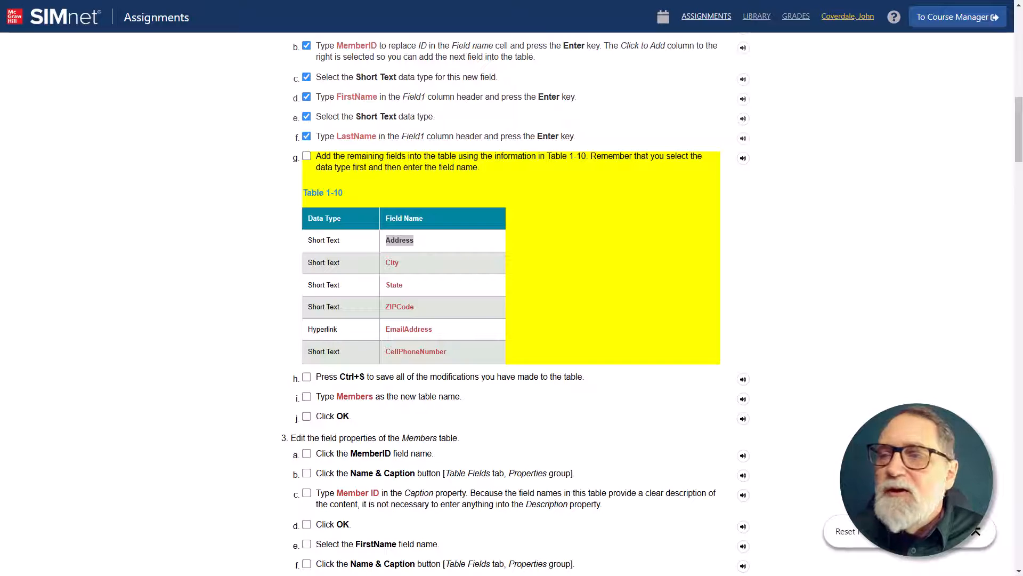
Step: Switch to Access and add a Short Text field named Address after LastName
{"action": "key", "text": "alt+Tab"}
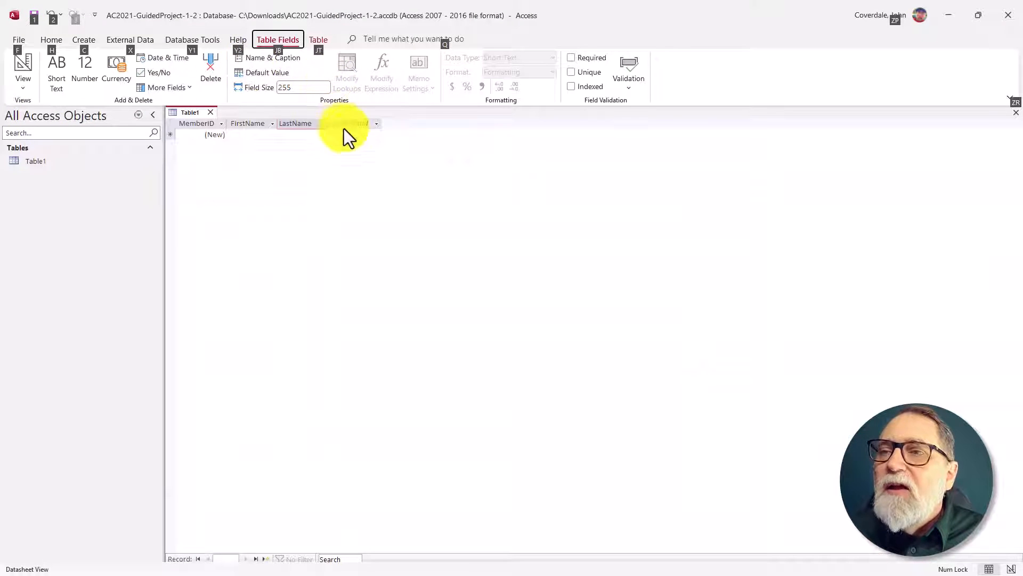
{"action": "left_click", "coordinate": [350, 122]}
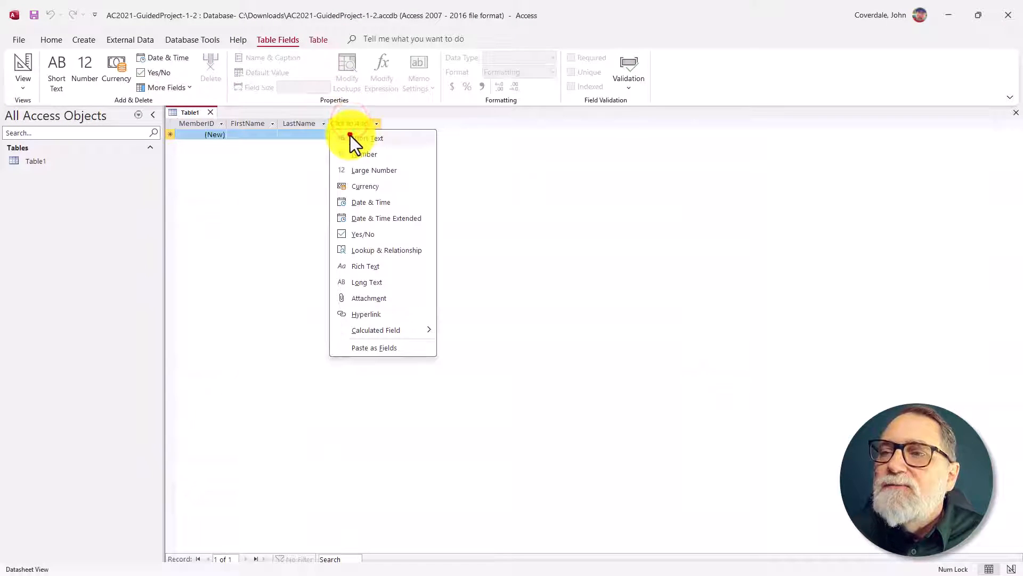
{"action": "left_click", "coordinate": [350, 137]}
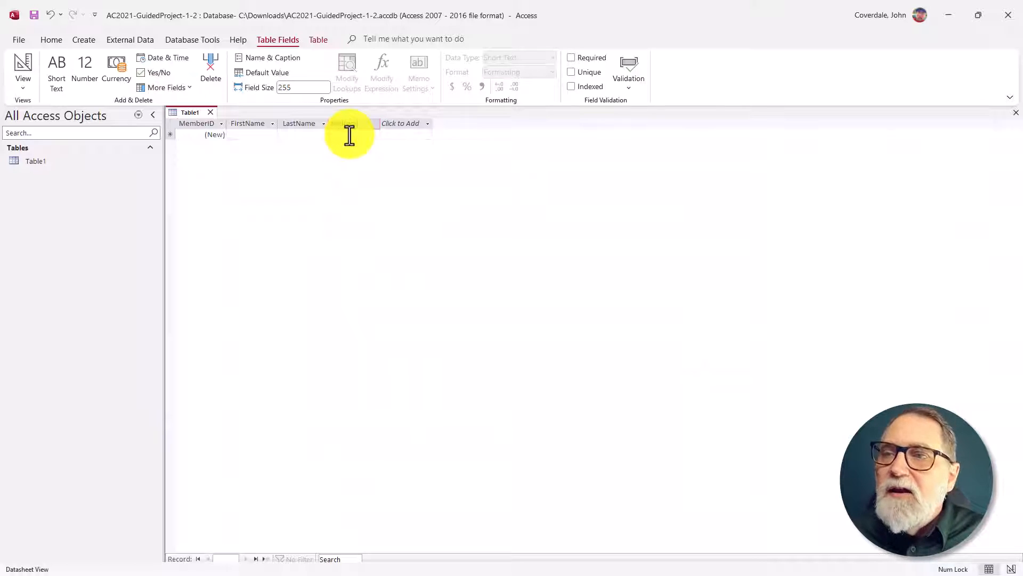
{"action": "type", "text": "Address"}
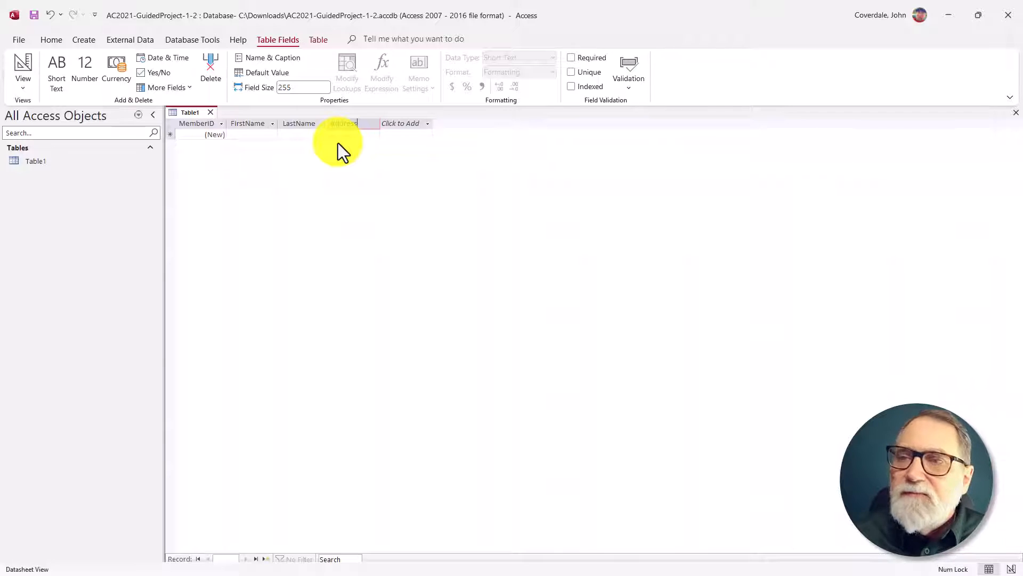
{"action": "key", "text": "Return"}
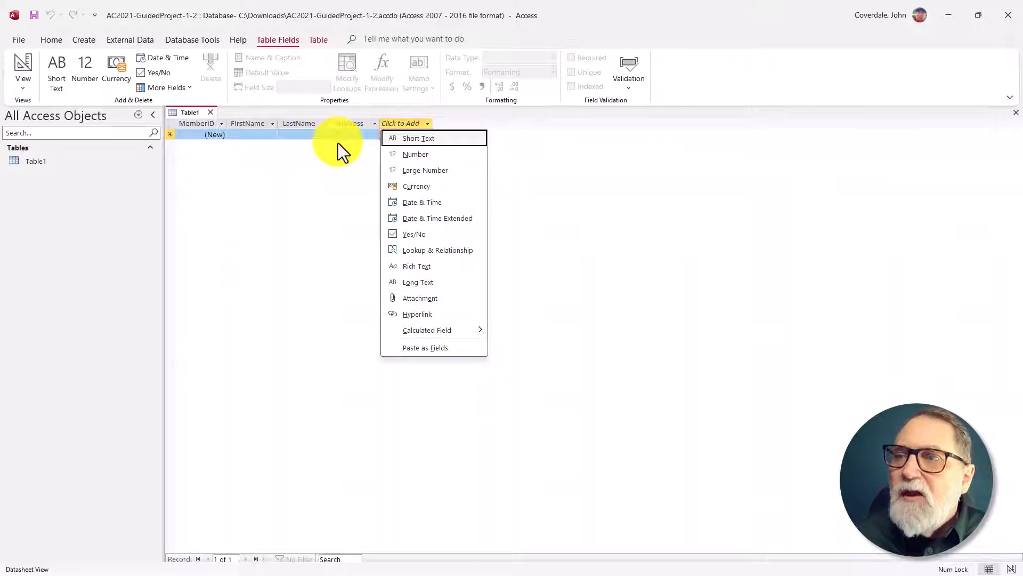
Step: Add a Short Text field named City after the Address field
{"action": "key", "text": "Up"}
{"action": "key", "text": "Down"}
{"action": "key", "text": "Down"}
{"action": "key", "text": "Up"}
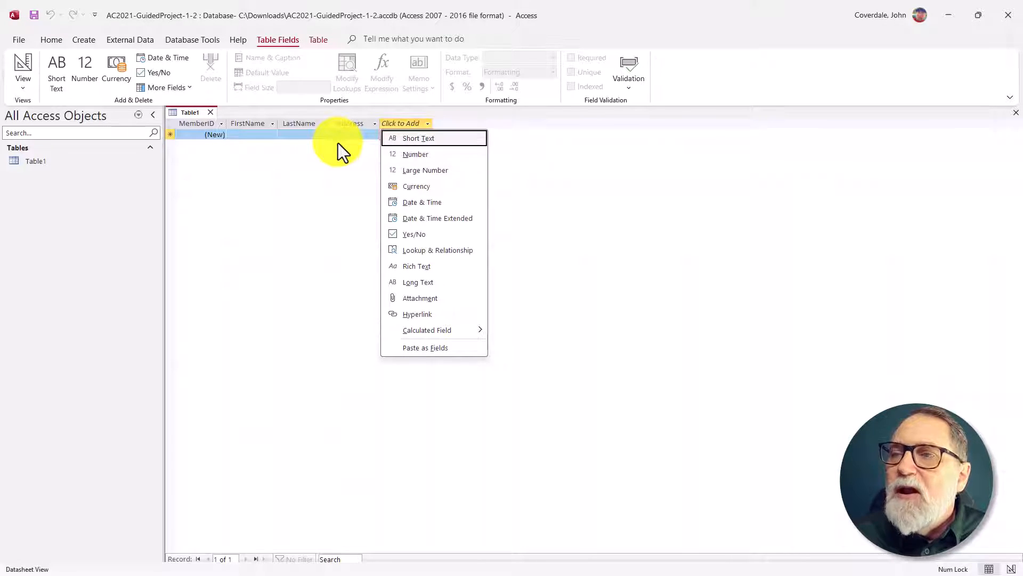
{"action": "key", "text": "Return"}
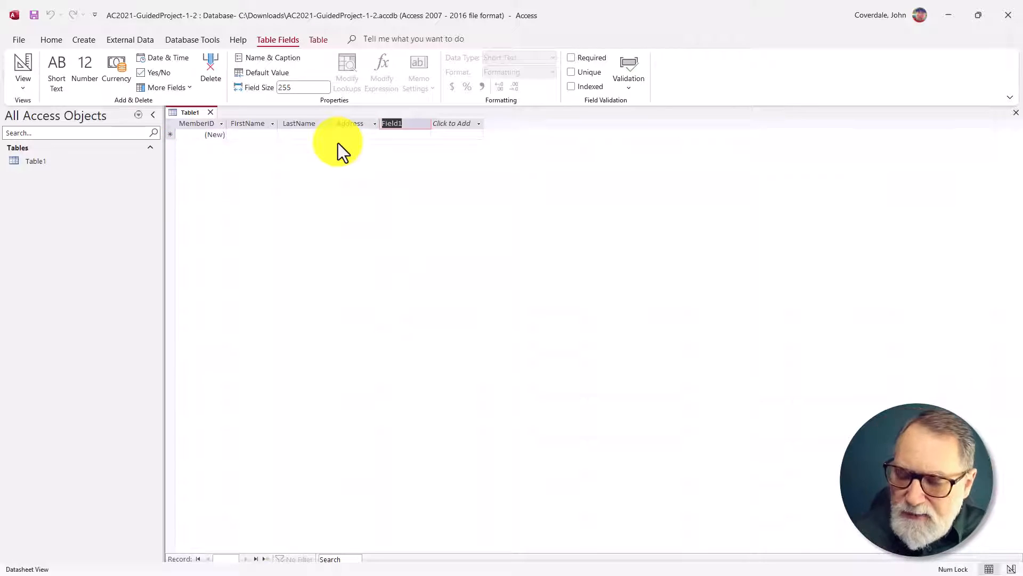
{"action": "type", "text": "City"}
{"action": "key", "text": "Return"}
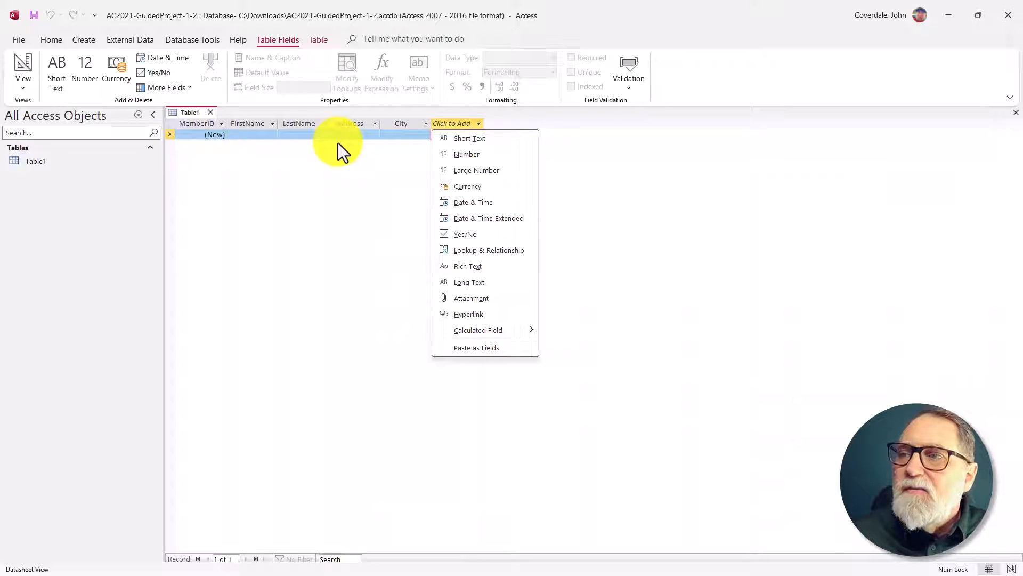
Step: Add two Short Text fields named State and ZIPCode after the City field
{"action": "key", "text": "Down"}
{"action": "key", "text": "Return"}
{"action": "type", "text": "tate"}
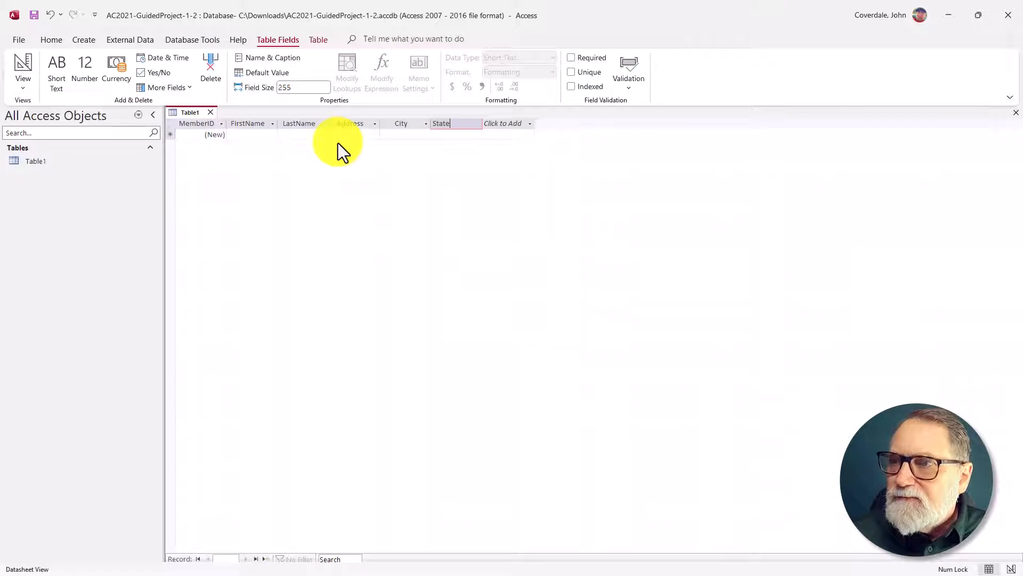
{"action": "key", "text": "Return"}
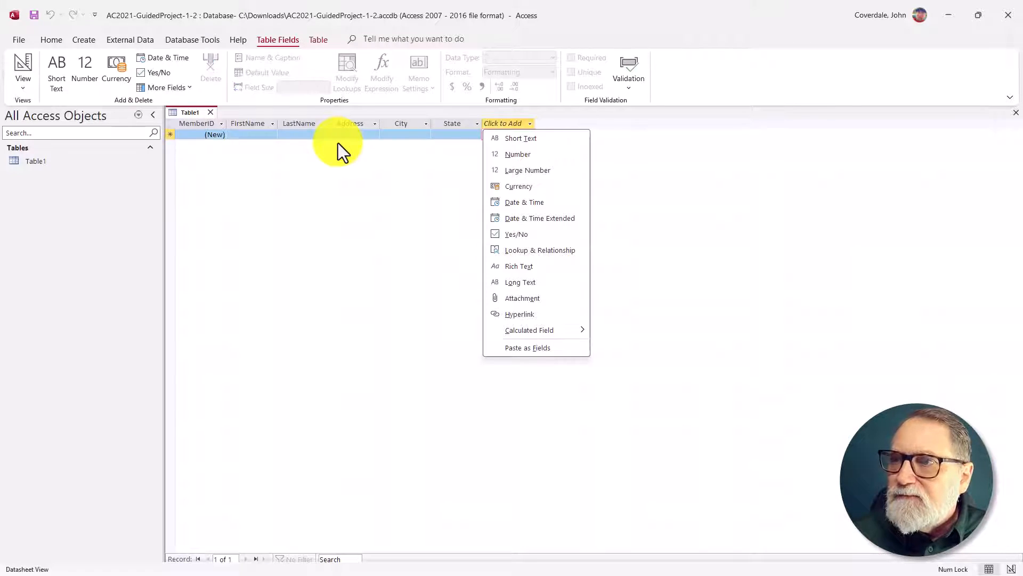
{"action": "key", "text": "Down"}
{"action": "key", "text": "Return"}
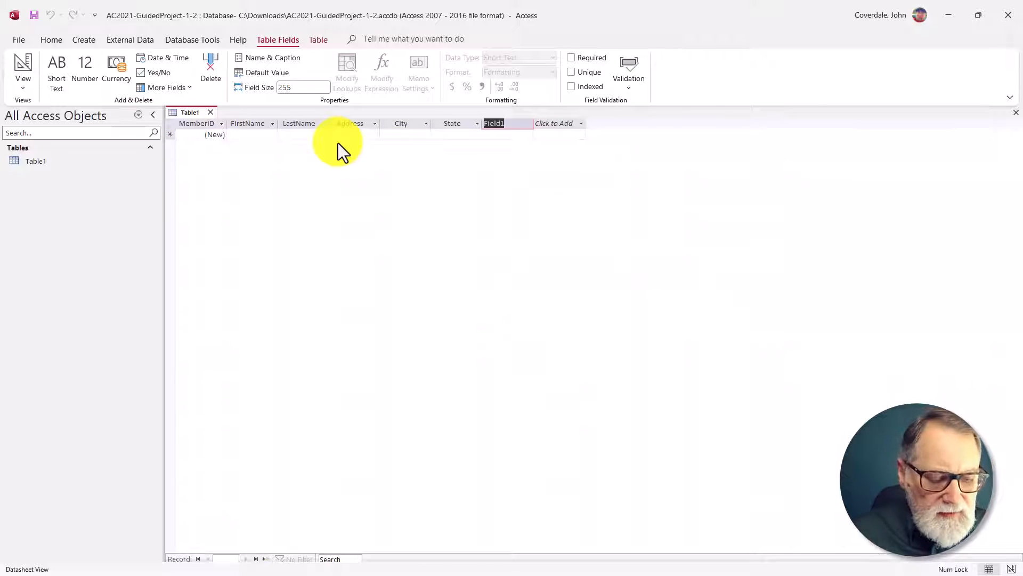
{"action": "type", "text": "ZIPCod"}
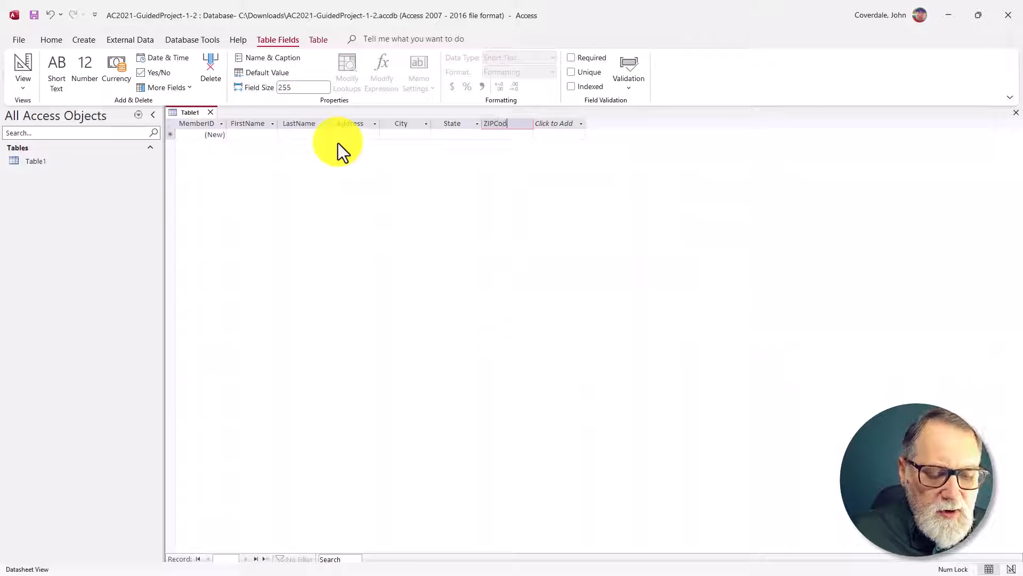
{"action": "type", "text": "e"}
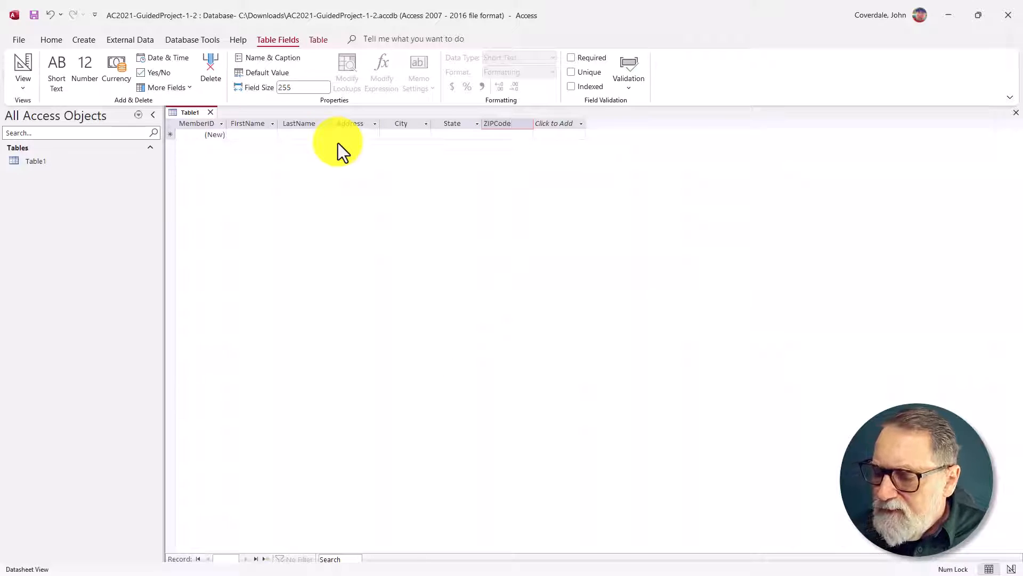
{"action": "key", "text": "Tab"}
Step: Add two Short Text fields named EmailAddress and CellPhoneNumber after ZIPCode, and end adding fields
{"action": "key", "text": "Down"}
{"action": "key", "text": "Return"}
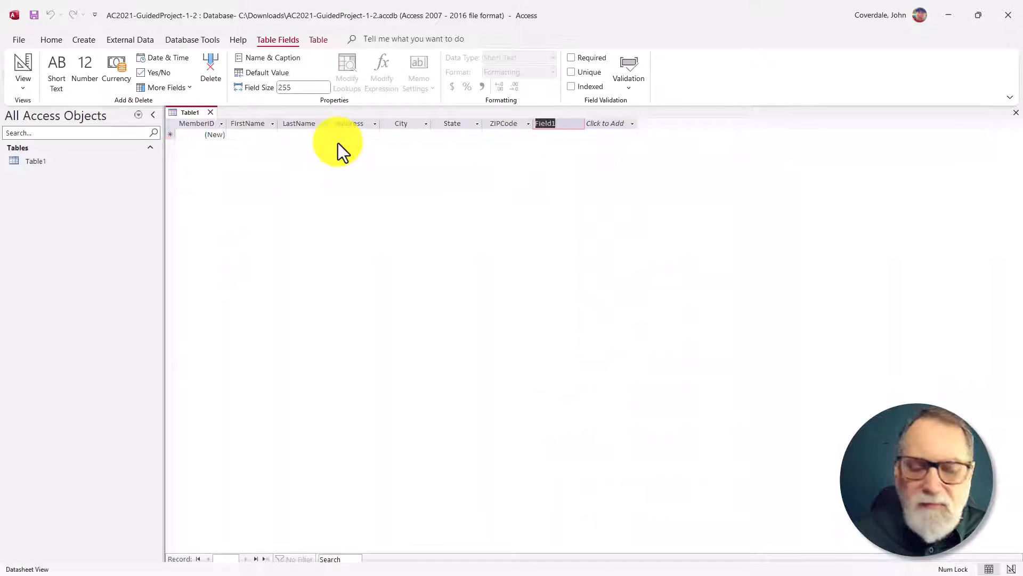
{"action": "type", "text": "EmailAdd"}
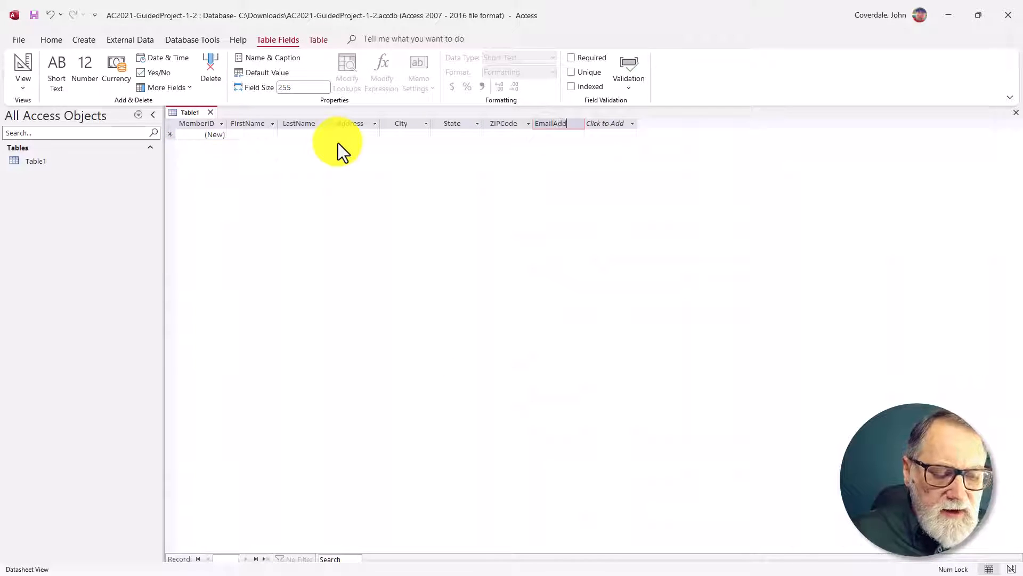
{"action": "type", "text": "ress"}
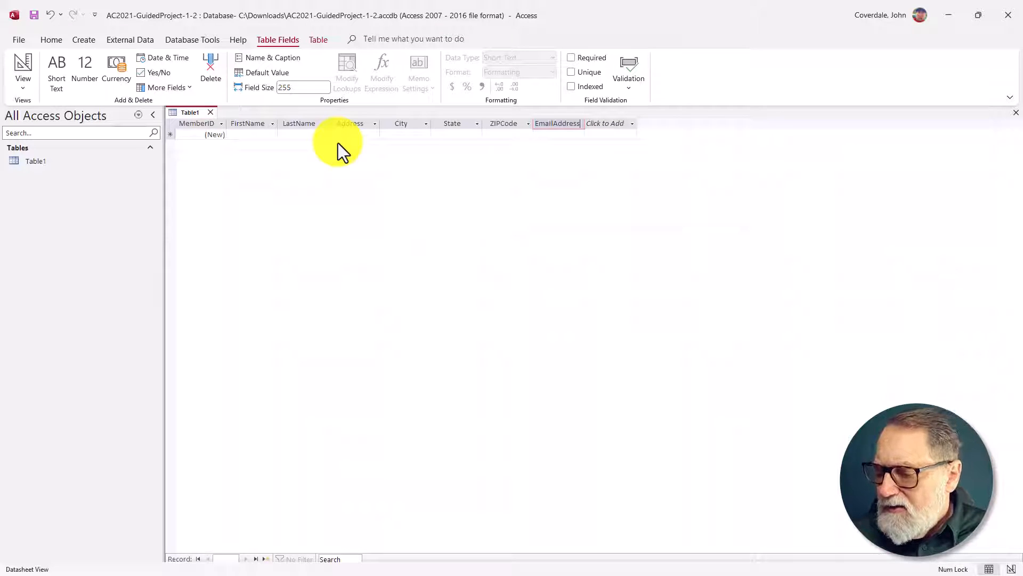
{"action": "key", "text": "Tab"}
{"action": "key", "text": "Return"}
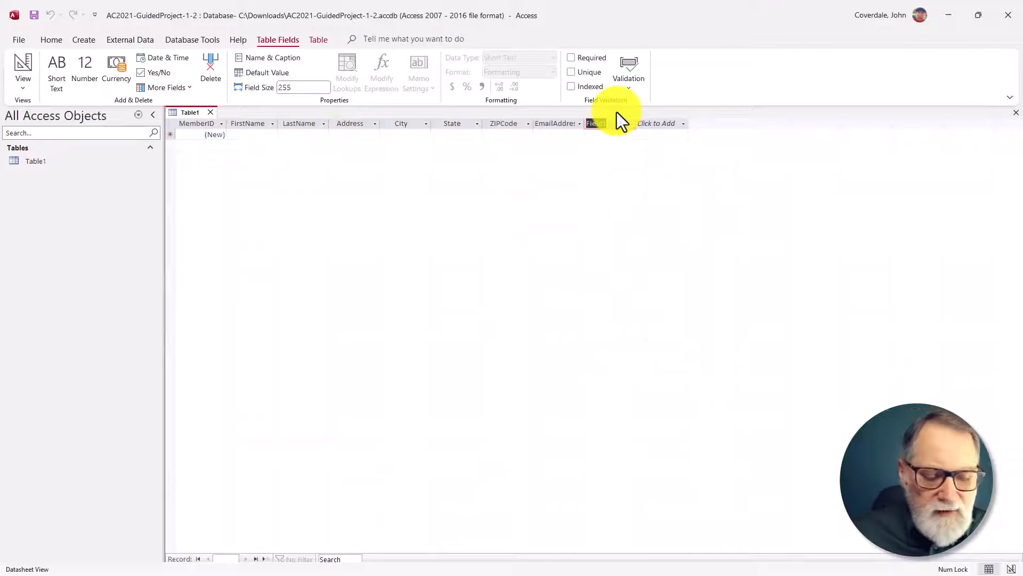
{"action": "type", "text": "Ce"}
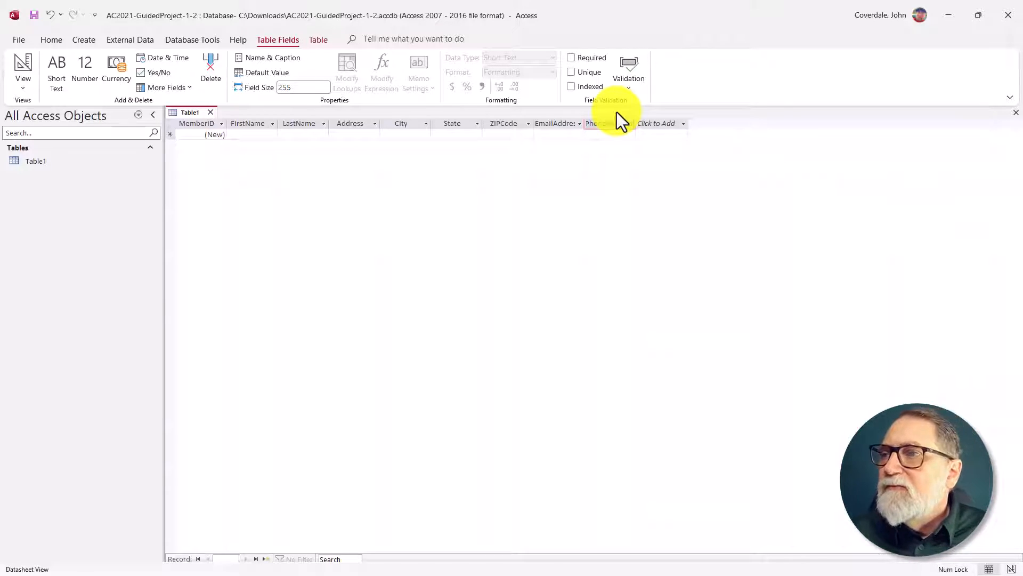
{"action": "type", "text": "llPhoneNumber"}
{"action": "key", "text": "Tab"}
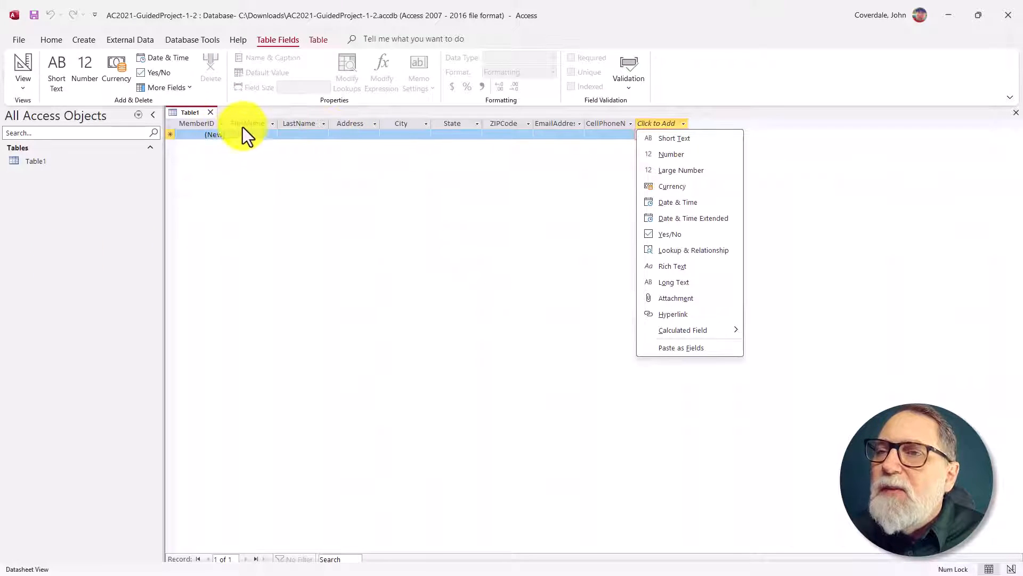
{"action": "key", "text": "Escape"}
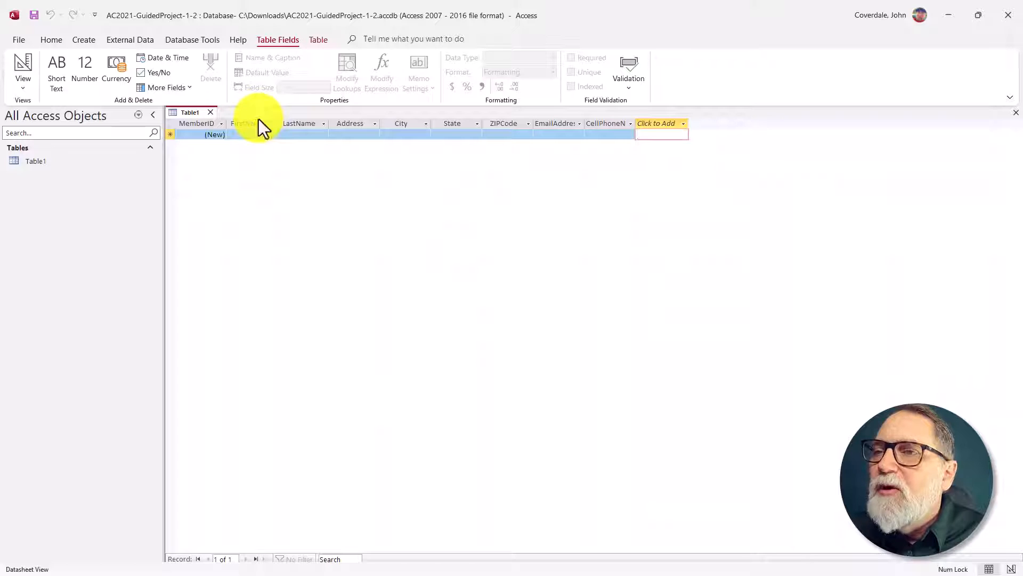
Step: Widen the FirstName, LastName, Address, City, EmailAddress and CellPhoneNumber columns so their full field names fit
{"action": "left_click", "coordinate": [258, 122]}
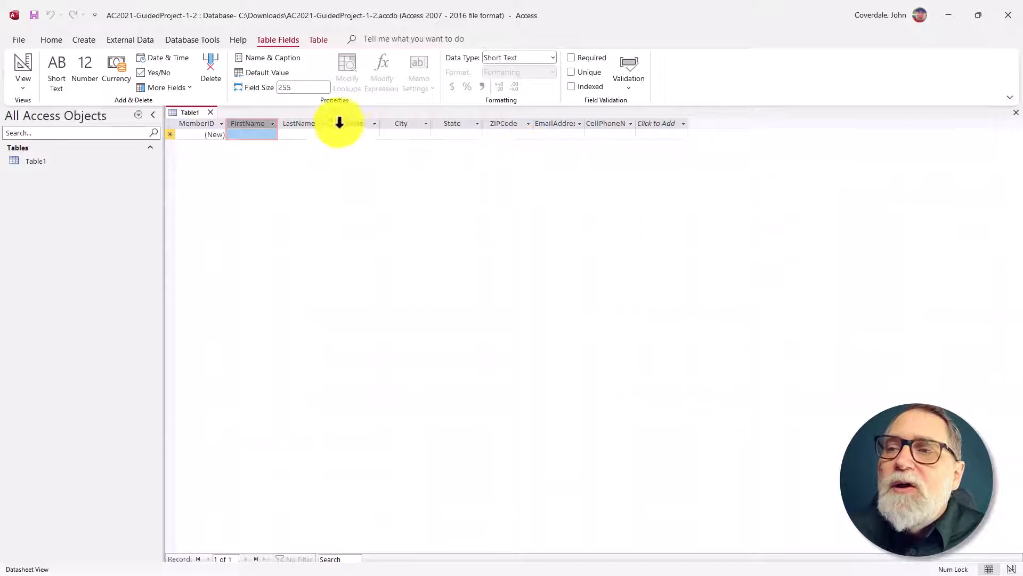
{"action": "left_click_drag", "start_coordinate": [329, 123], "coordinate": [349, 123]}
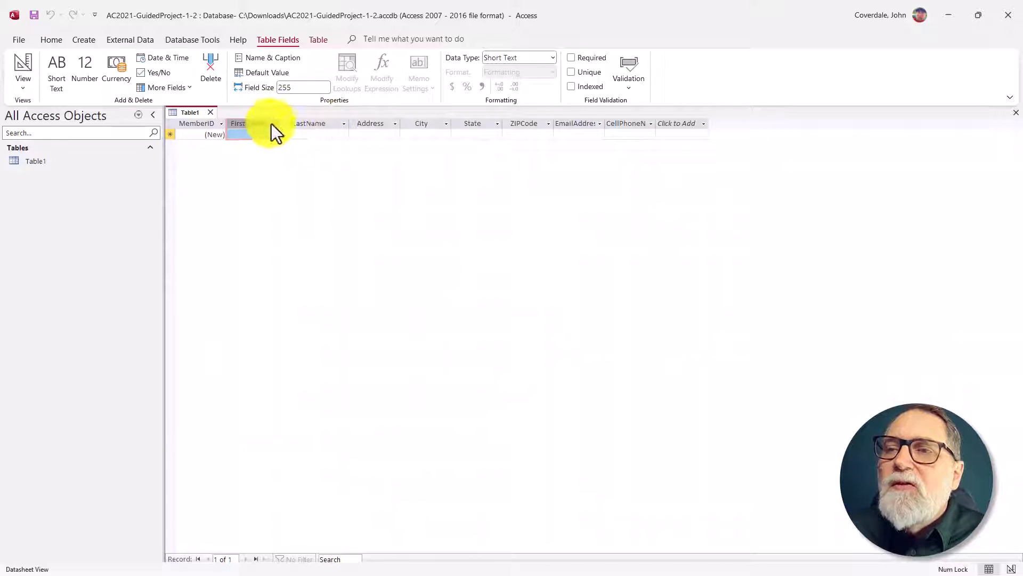
{"action": "left_click_drag", "start_coordinate": [278, 123], "coordinate": [306, 123]}
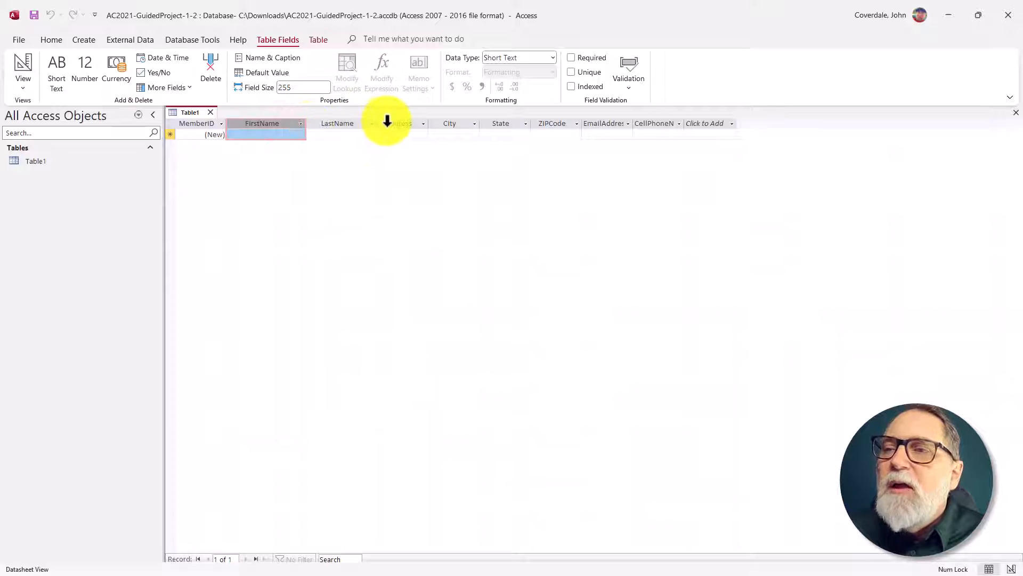
{"action": "left_click_drag", "start_coordinate": [376, 123], "coordinate": [551, 125]}
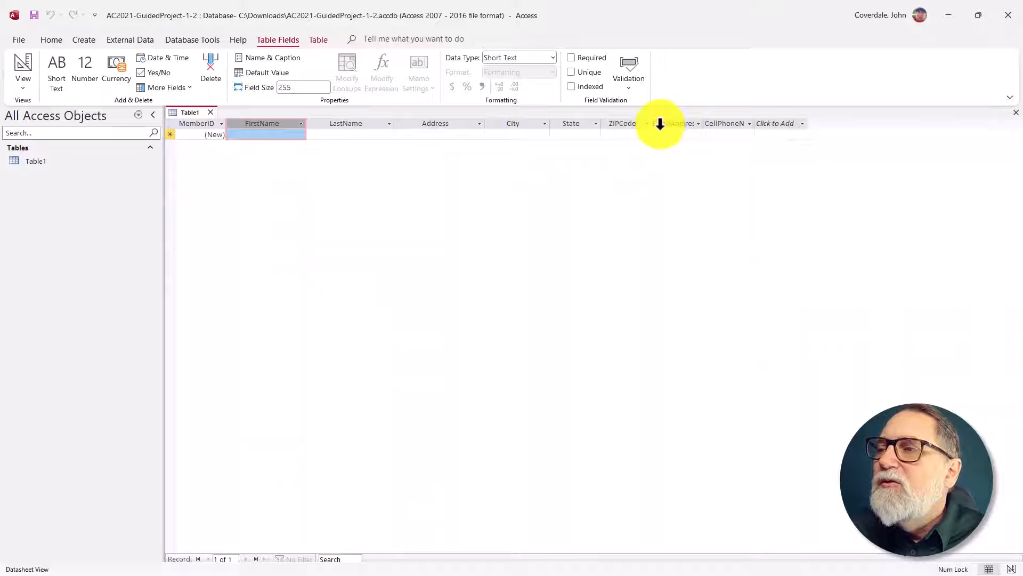
{"action": "left_click_drag", "start_coordinate": [707, 125], "coordinate": [809, 125]}
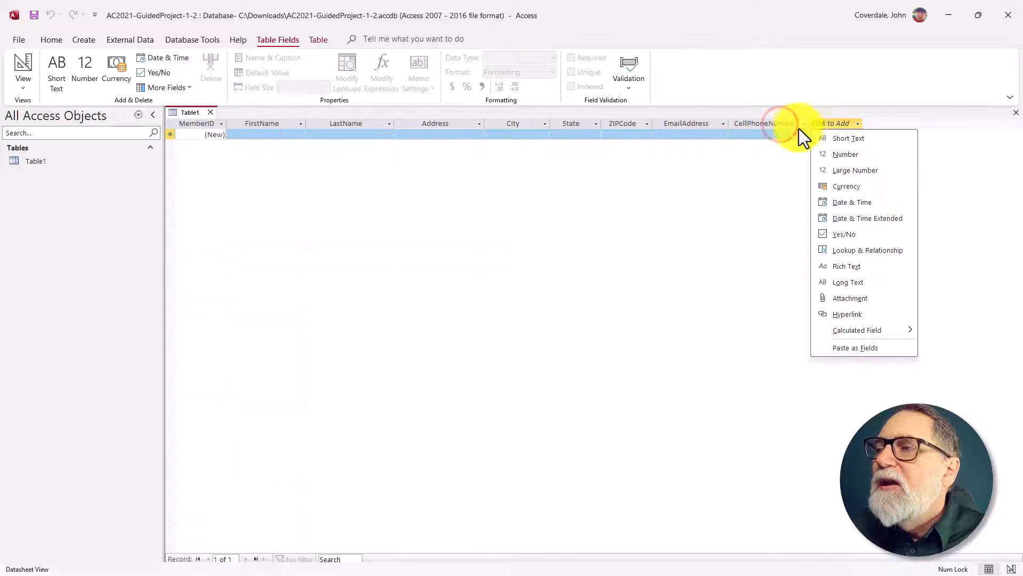
{"action": "left_click", "coordinate": [727, 123]}
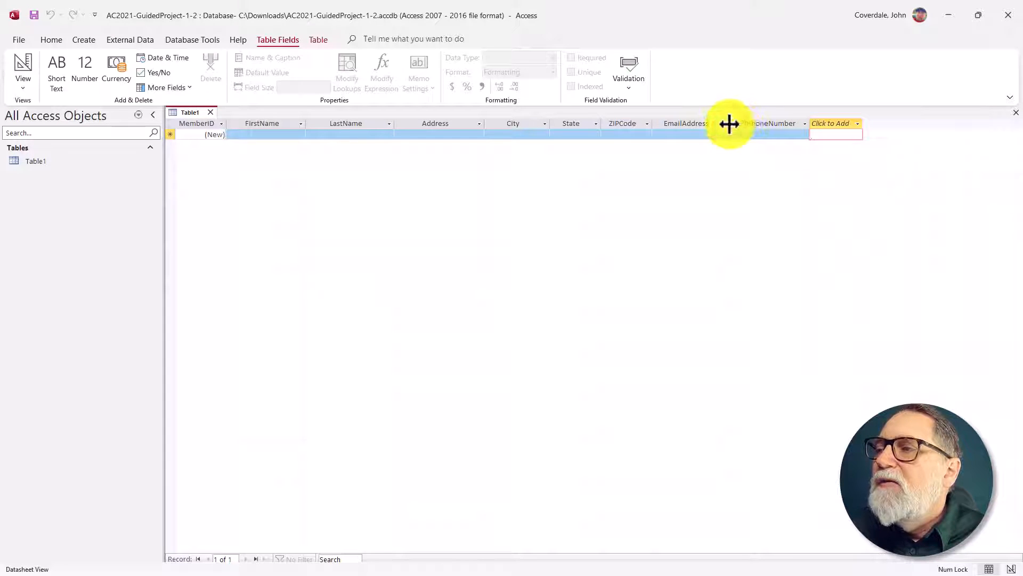
{"action": "left_click_drag", "start_coordinate": [734, 121], "coordinate": [741, 121]}
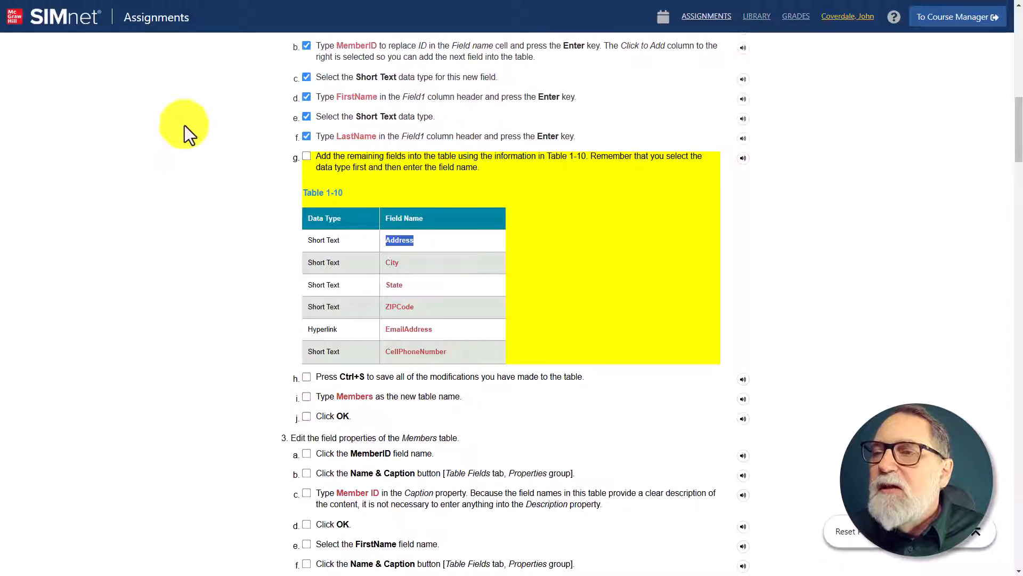
Step: In the SIMnet instructions, check off step 2g and copy the table name Members from step 2i
{"action": "left_click", "coordinate": [308, 158]}
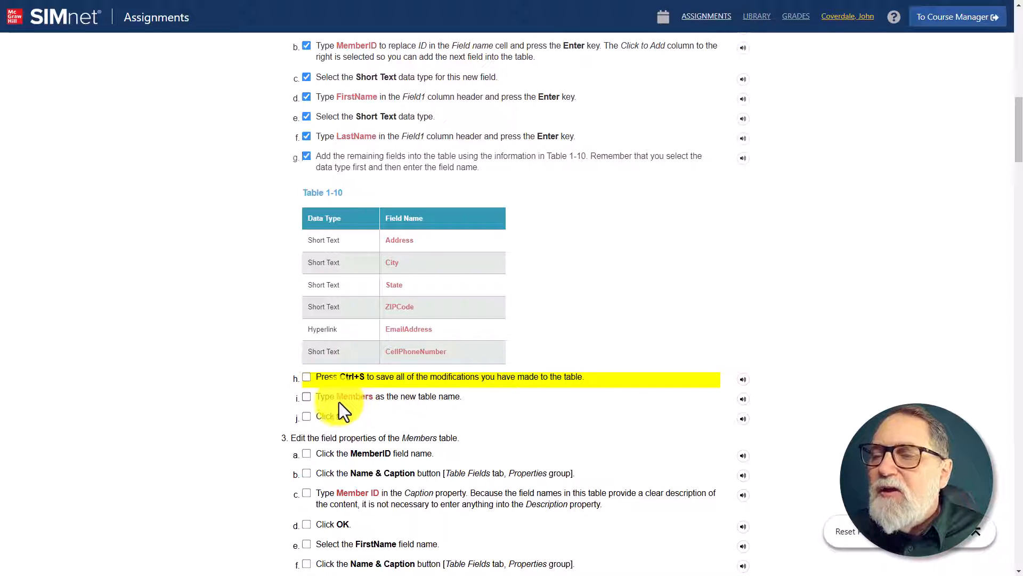
{"action": "left_click_drag", "start_coordinate": [338, 398], "coordinate": [373, 402]}
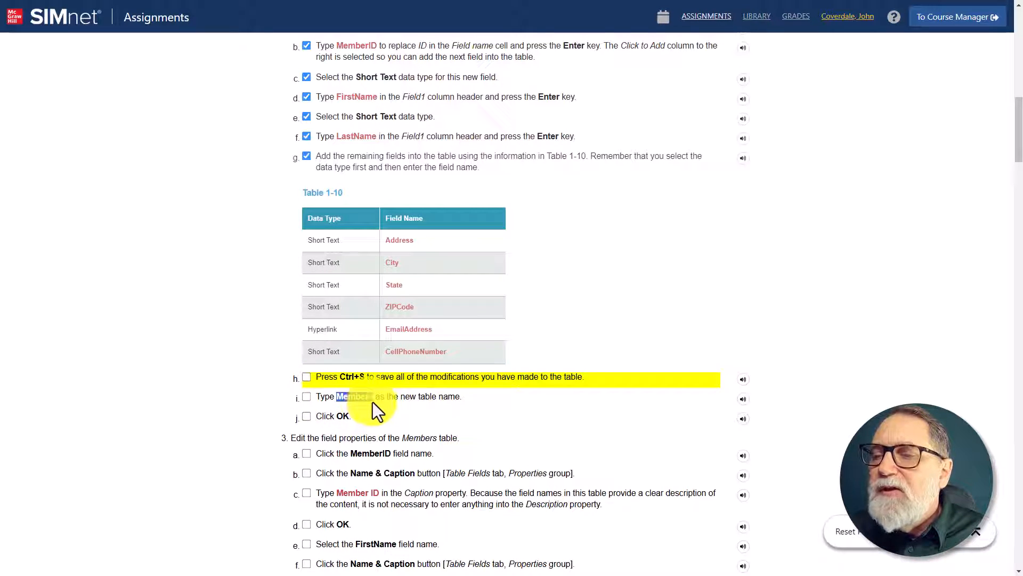
{"action": "right_click", "coordinate": [366, 401]}
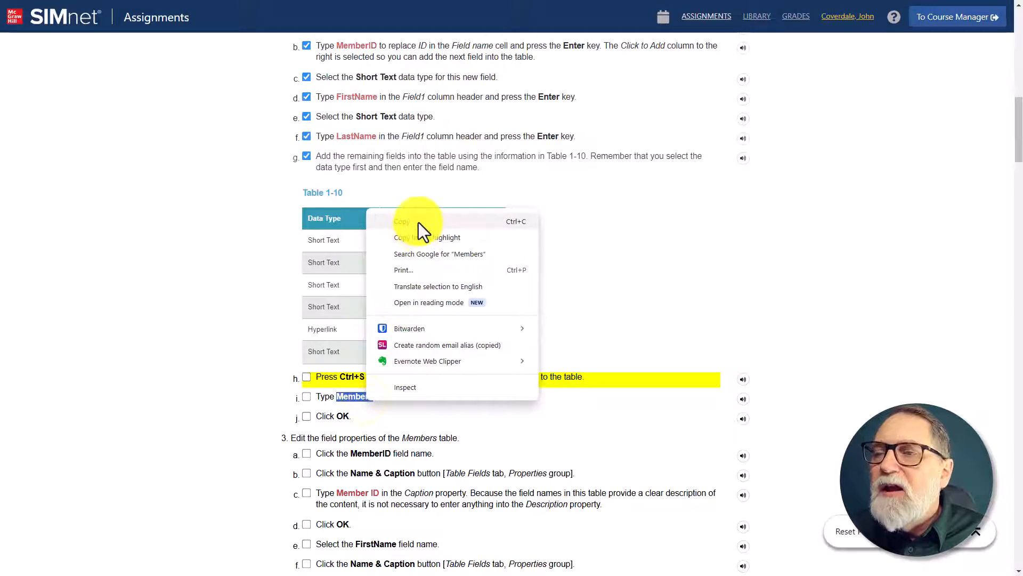
{"action": "left_click", "coordinate": [417, 222]}
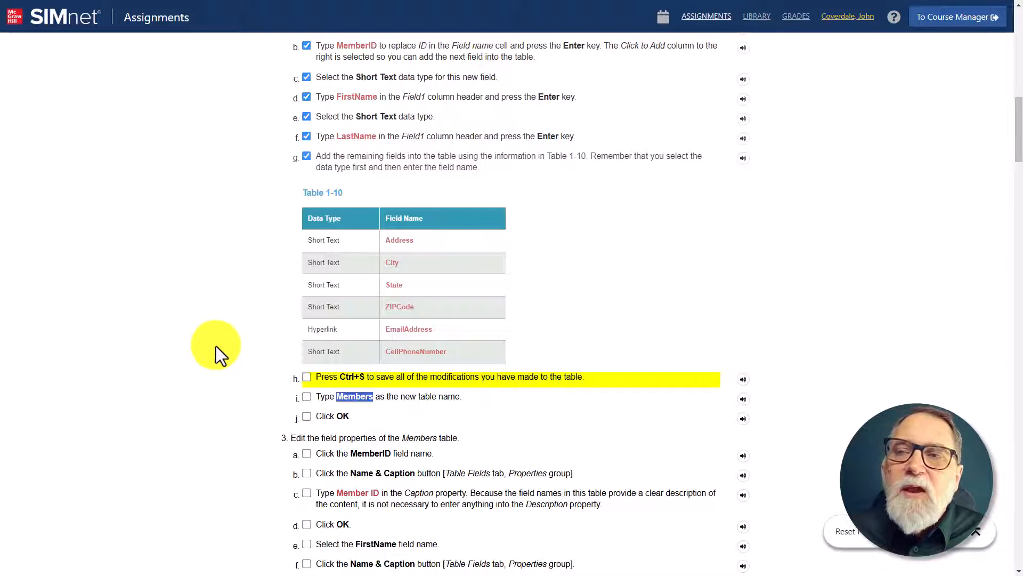
Step: Switch to Access and save the table under the name Members
{"action": "key", "text": "alt+Tab"}
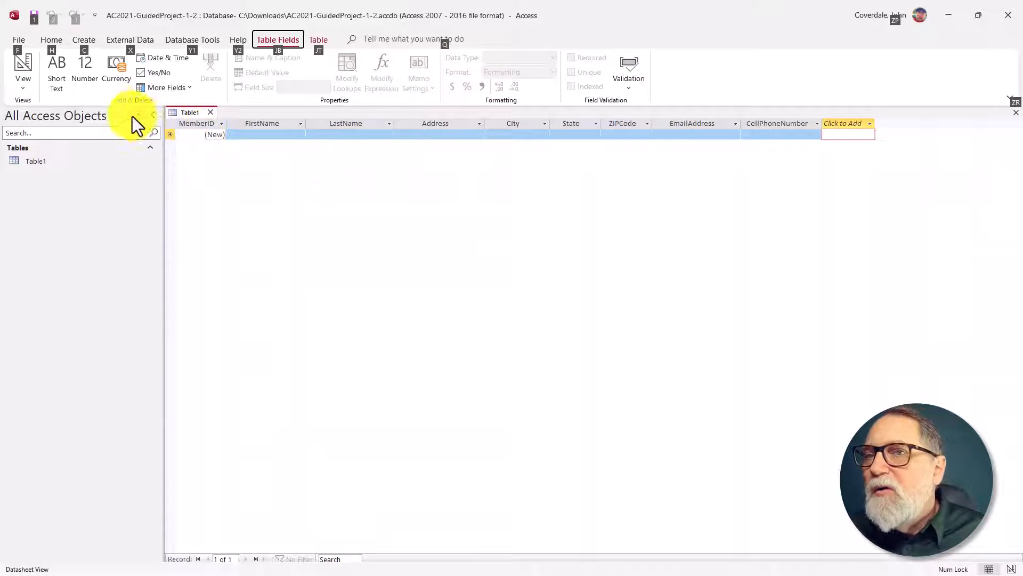
{"action": "left_click", "coordinate": [154, 3]}
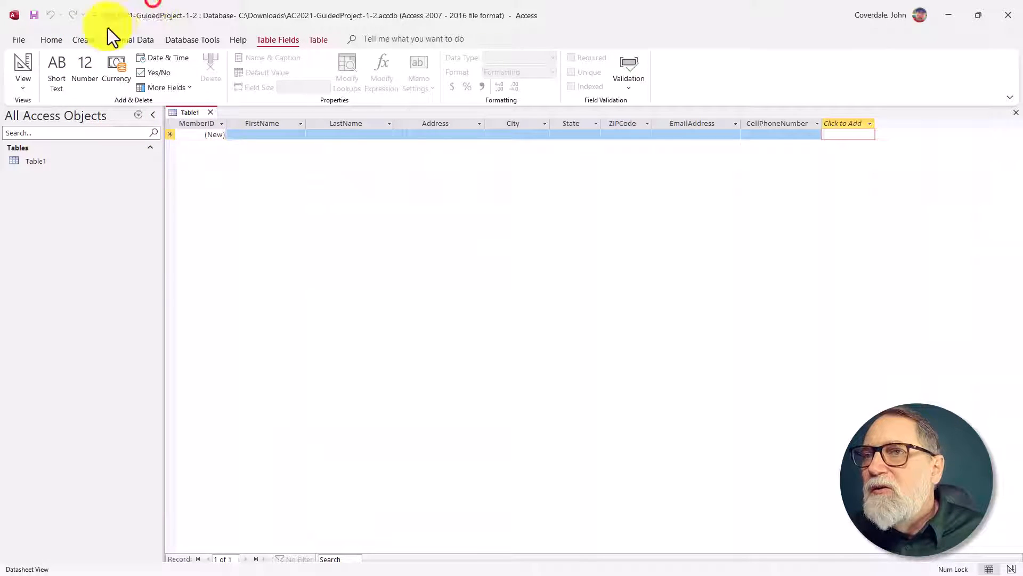
{"action": "left_click", "coordinate": [34, 20]}
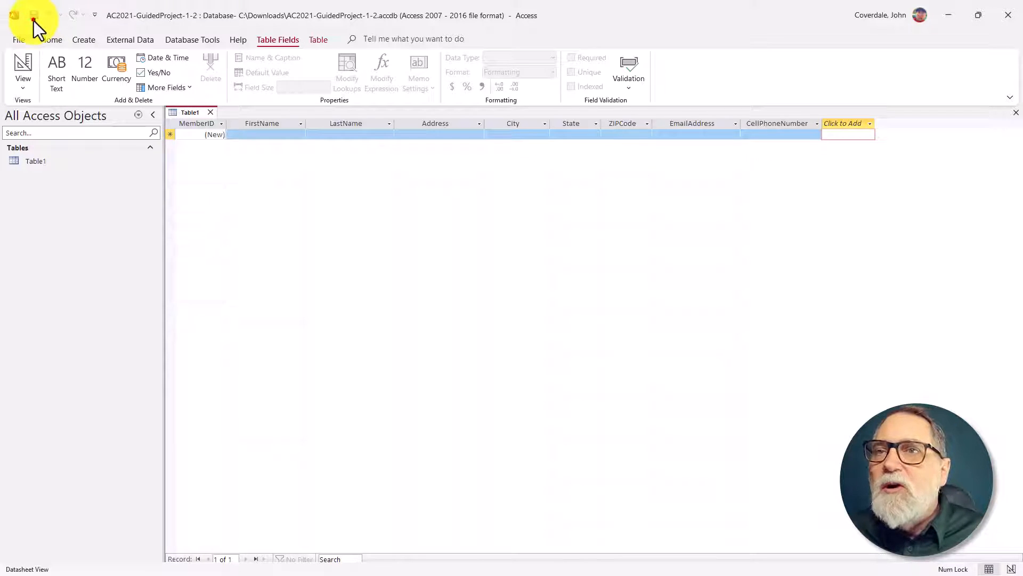
{"action": "left_click_drag", "start_coordinate": [501, 176], "coordinate": [303, 182]}
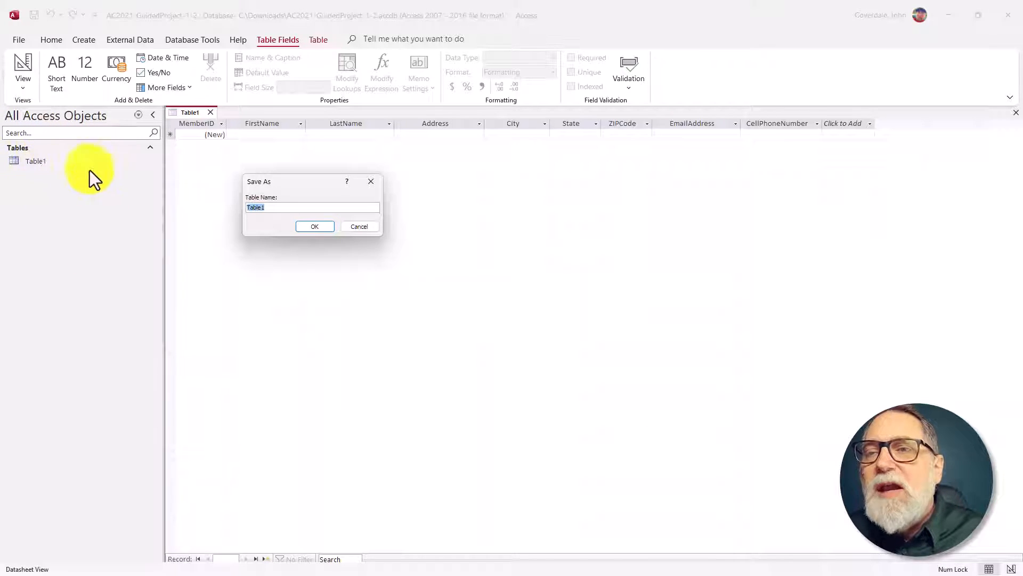
{"action": "type", "text": "Members"}
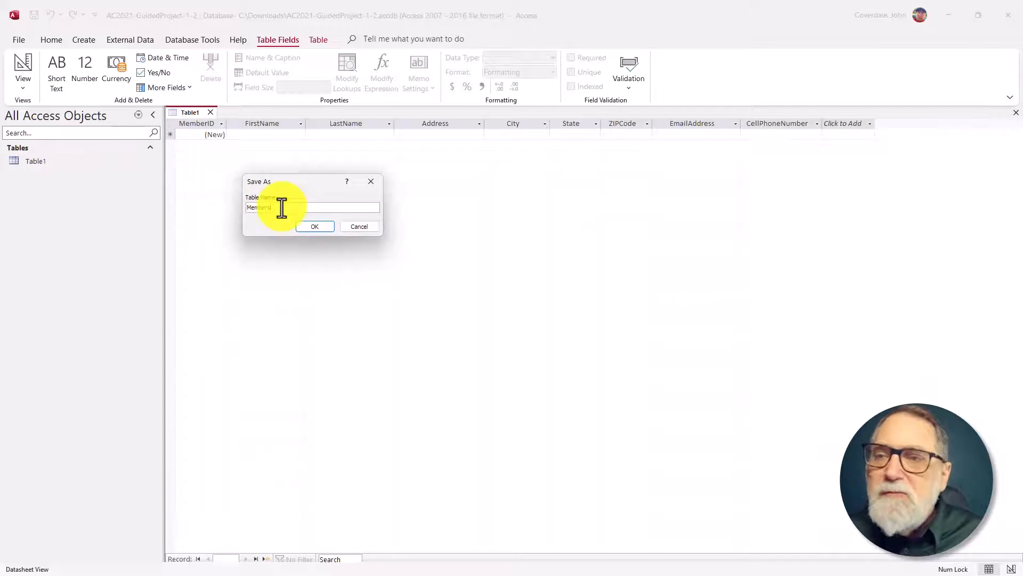
{"action": "left_click", "coordinate": [318, 225]}
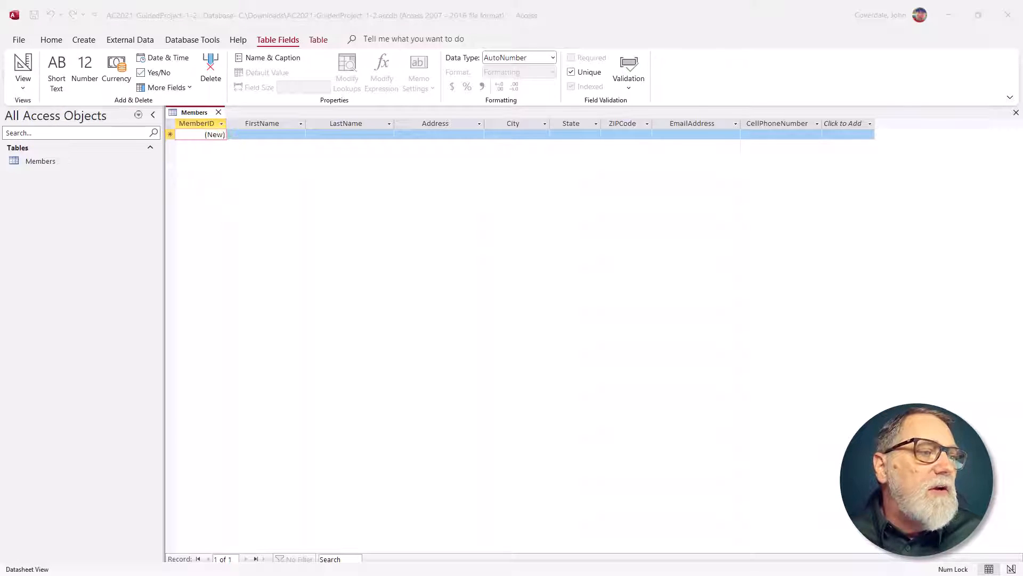
Step: Switch to the SIMnet instructions and check off steps 2h, 2i and 2j as completed
{"action": "key", "text": "alt+Tab"}
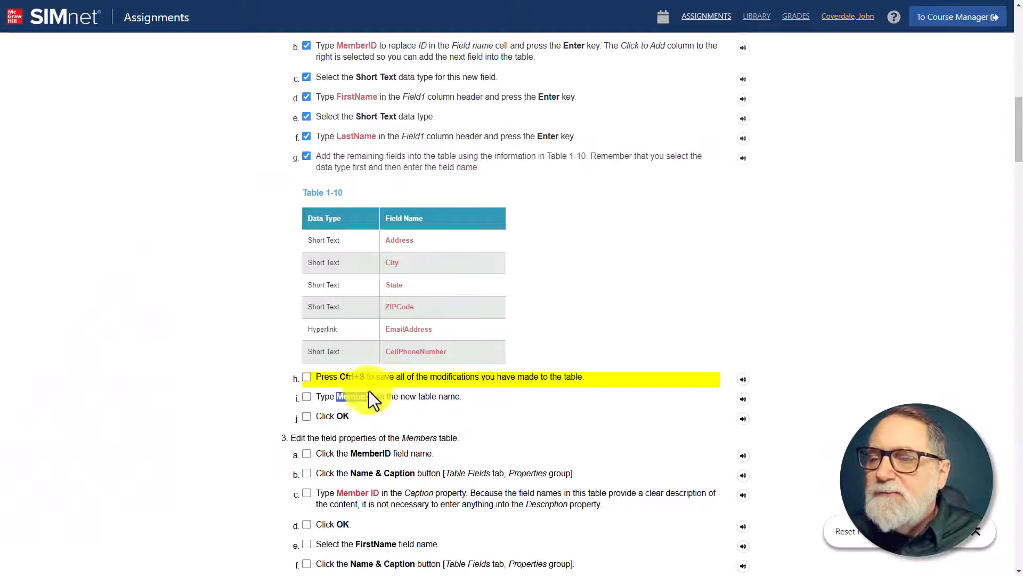
{"action": "scroll", "coordinate": [305, 376], "scroll_direction": "down", "scroll_amount": 3}
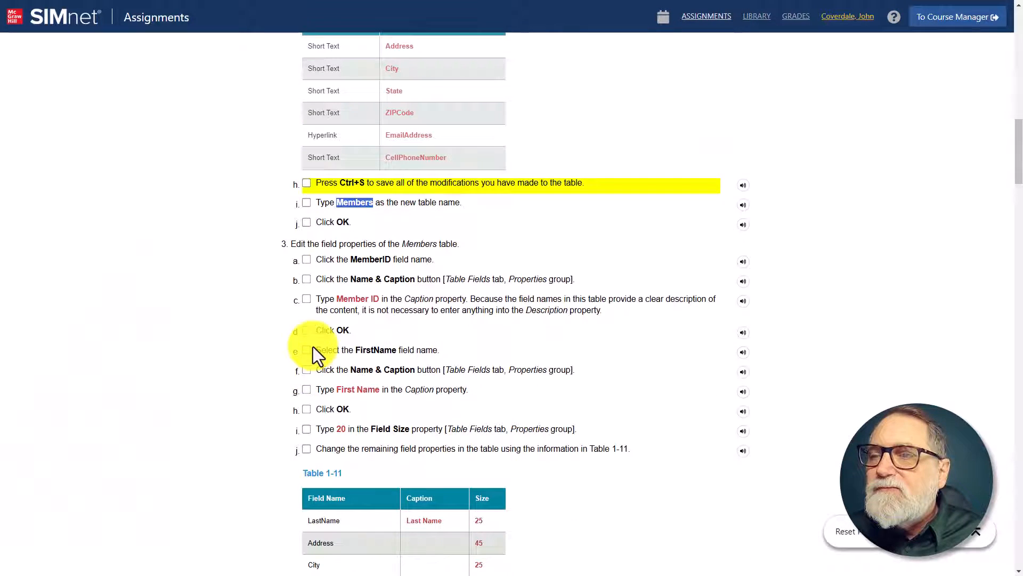
{"action": "left_click", "coordinate": [306, 186]}
{"action": "left_click", "coordinate": [307, 203]}
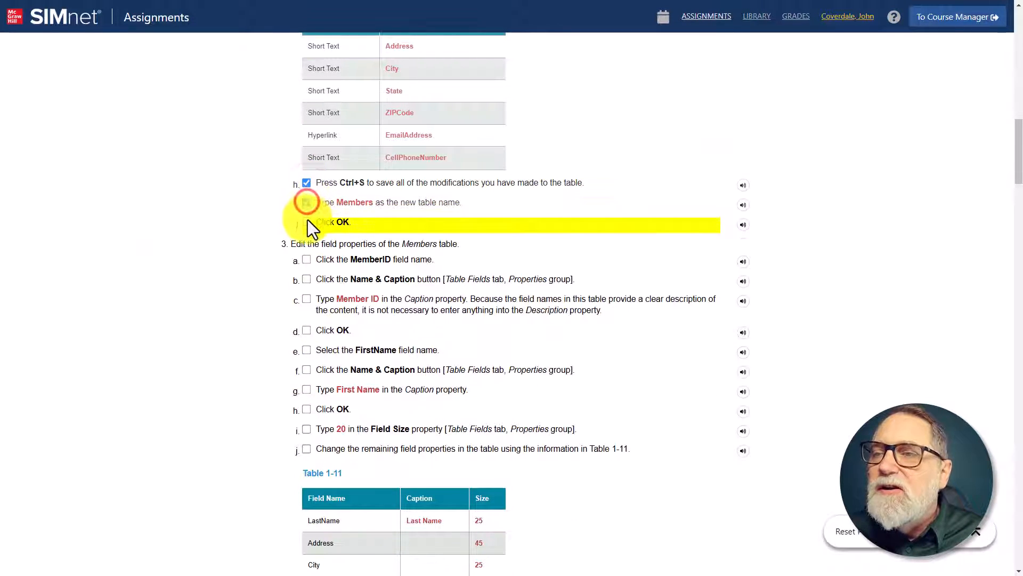
{"action": "left_click", "coordinate": [307, 221]}
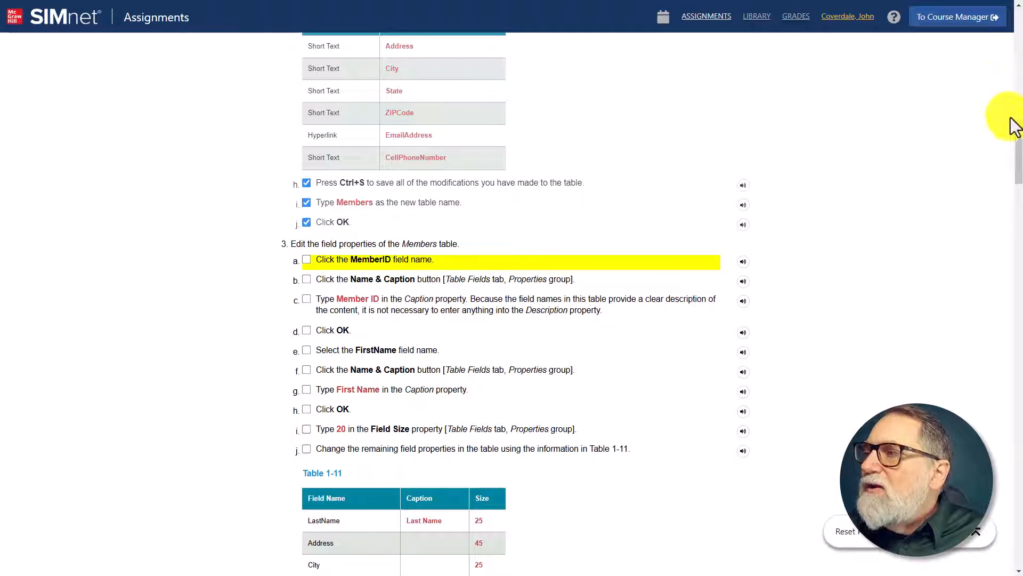
Step: Copy the caption text Member ID from step 3c of the instructions
{"action": "scroll", "coordinate": [1015, 131], "scroll_direction": "down", "scroll_amount": 3}
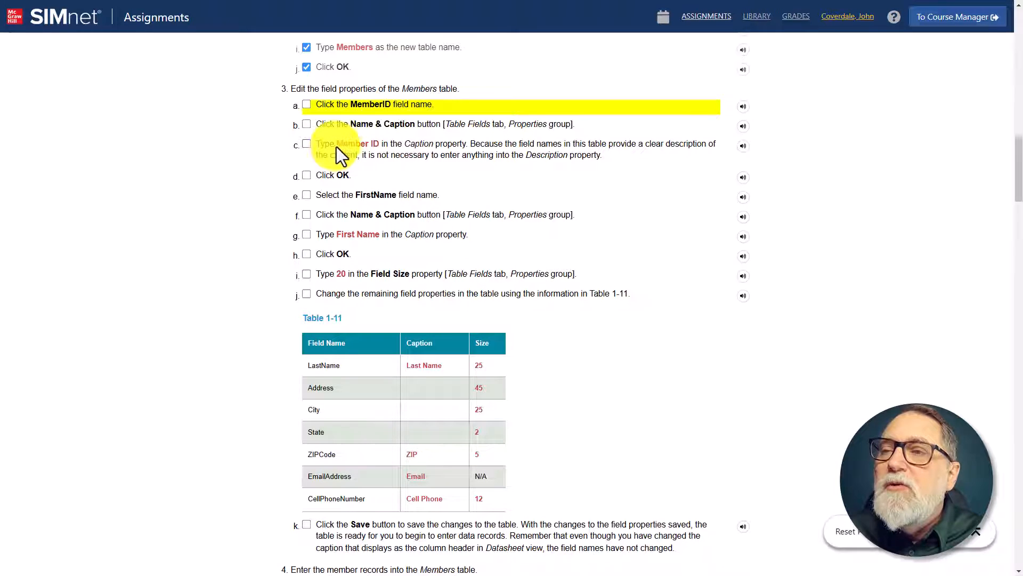
{"action": "left_click_drag", "start_coordinate": [336, 145], "coordinate": [376, 142]}
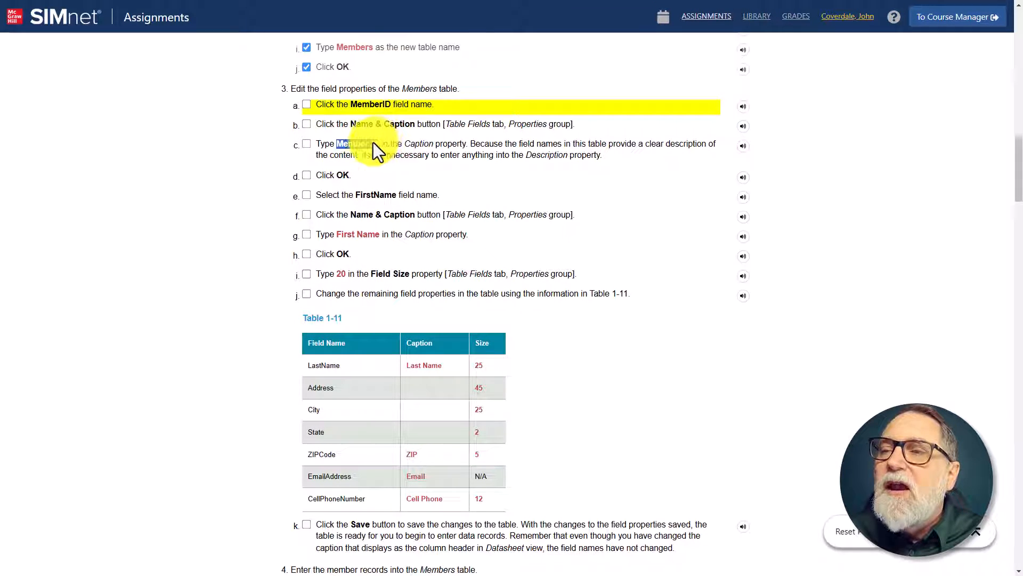
{"action": "right_click", "coordinate": [373, 142]}
{"action": "left_click", "coordinate": [405, 159]}
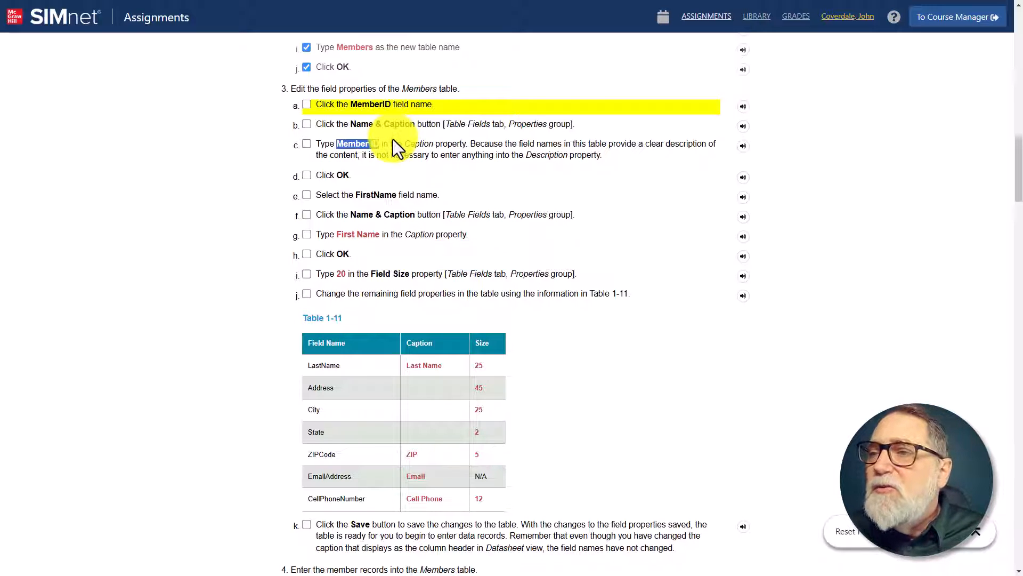
Step: Switch to Access and set the MemberID field's caption to Member ID, leaving its description empty
{"action": "key", "text": "alt+Tab"}
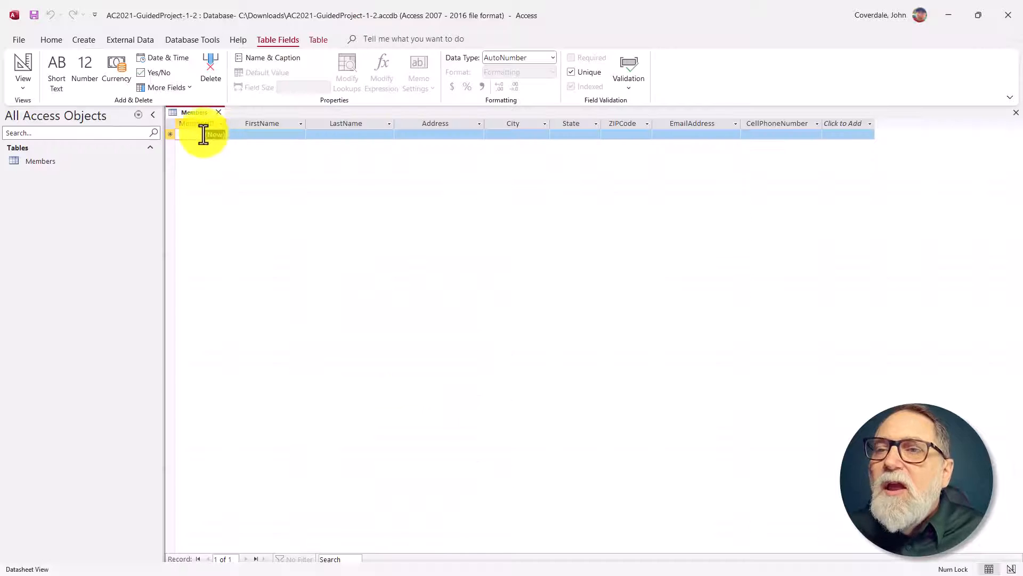
{"action": "left_click", "coordinate": [192, 122]}
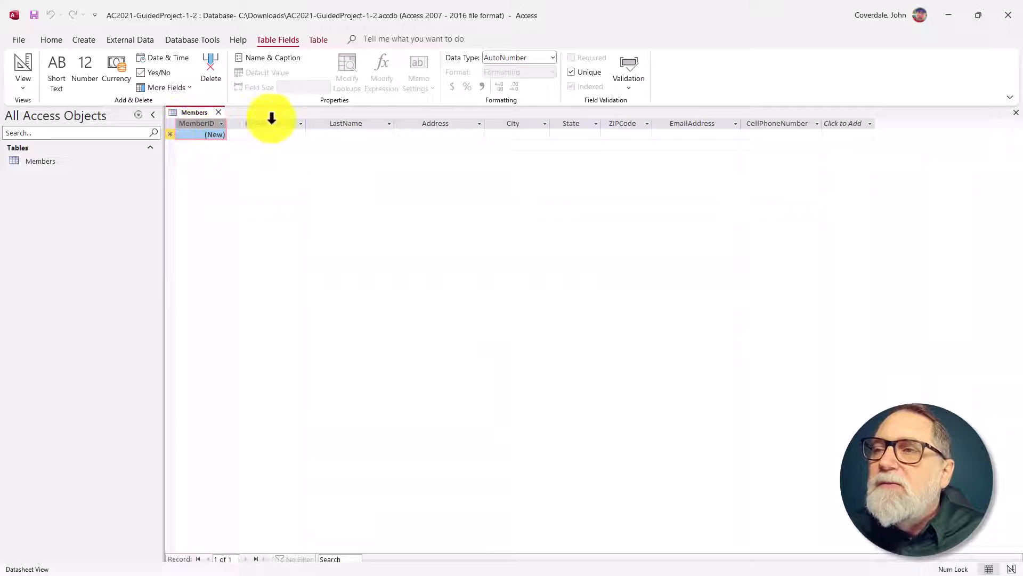
{"action": "left_click", "coordinate": [280, 58]}
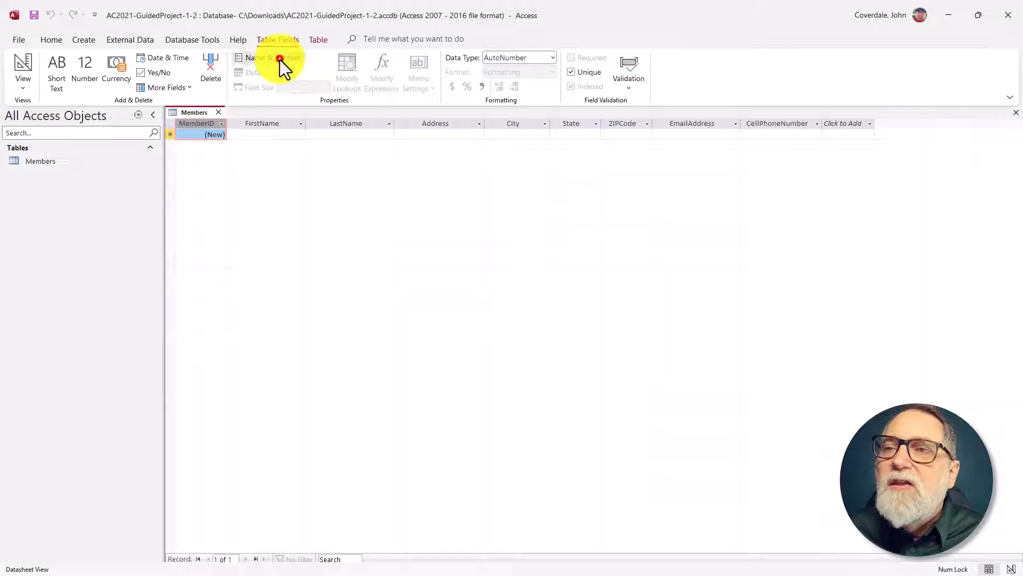
{"action": "left_click_drag", "start_coordinate": [509, 252], "coordinate": [357, 162]}
{"action": "left_click", "coordinate": [332, 197]}
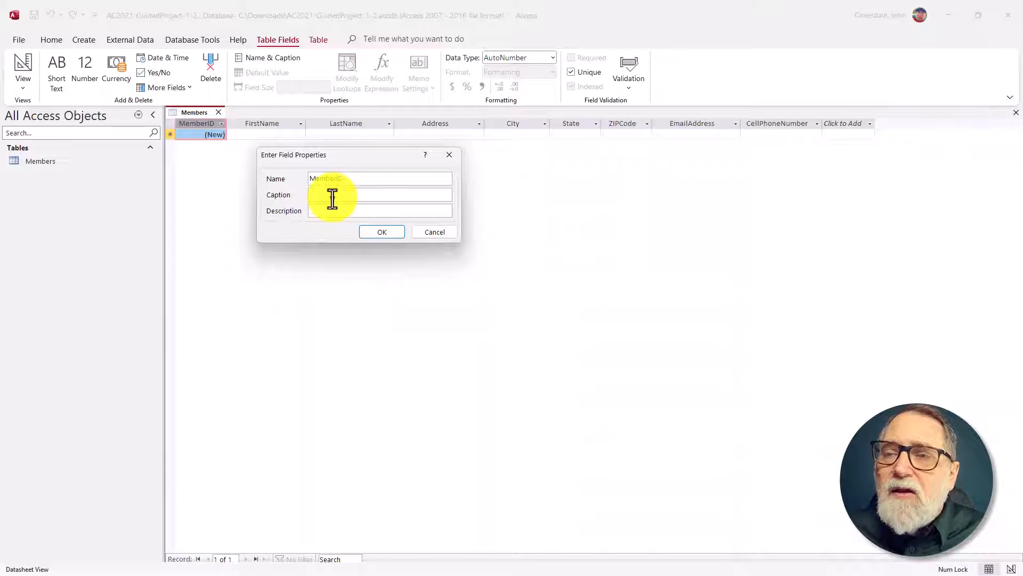
{"action": "type", "text": "Member ID"}
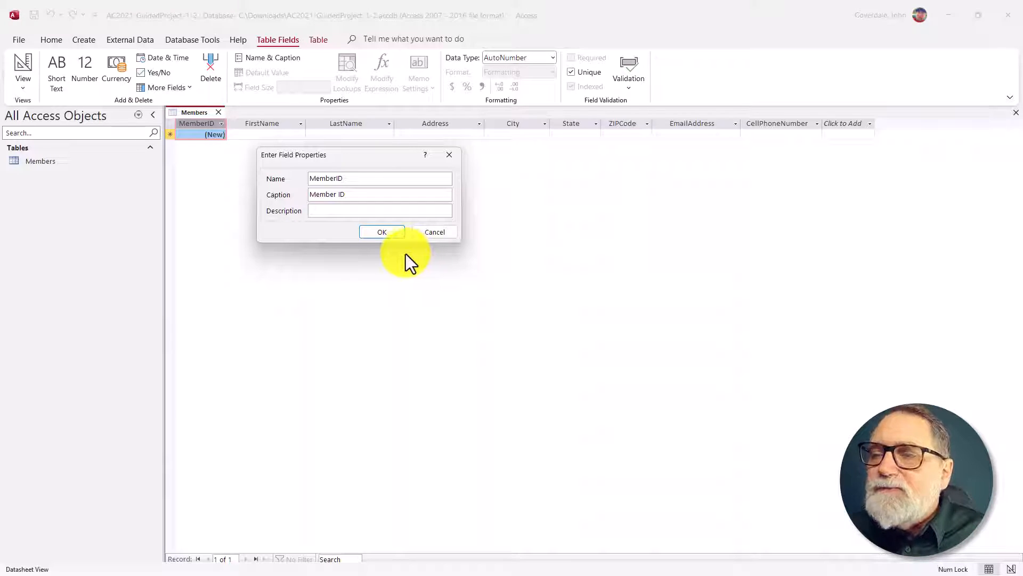
{"action": "left_click", "coordinate": [382, 232]}
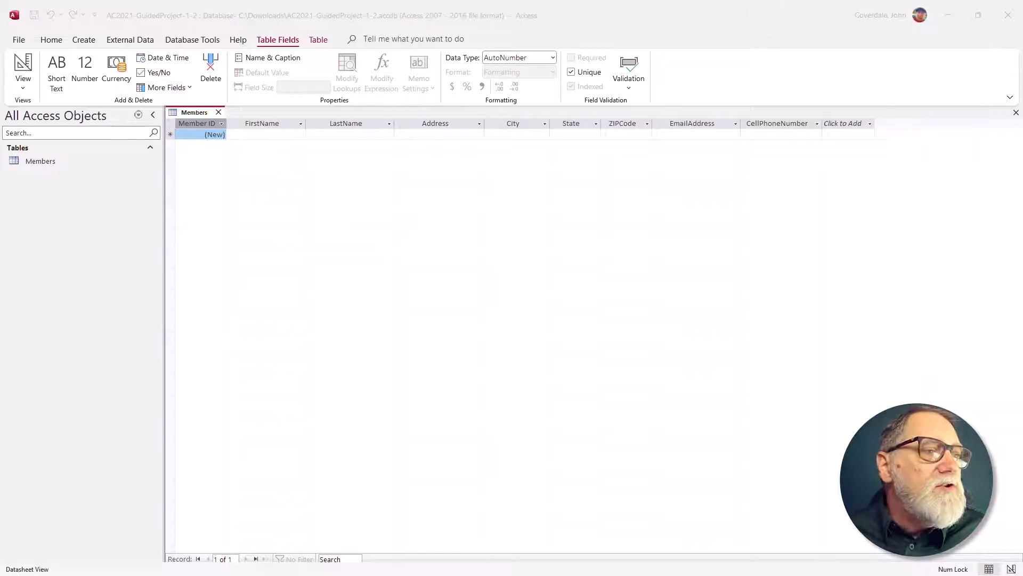
Step: Switch to the SIMnet instructions and check off steps 3a through 3d as completed
{"action": "key", "text": "alt+Tab"}
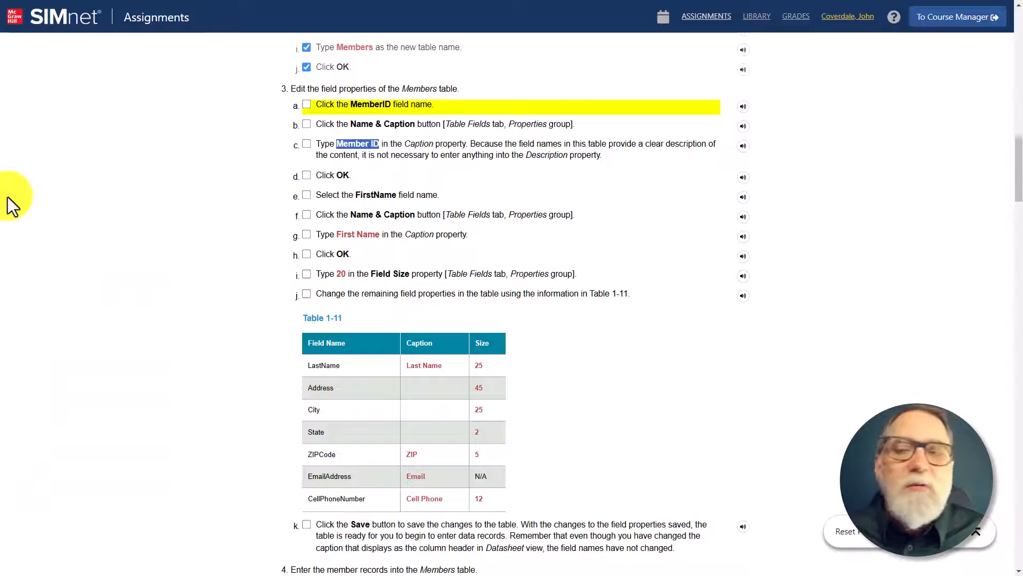
{"action": "left_click", "coordinate": [307, 104]}
{"action": "left_click", "coordinate": [306, 123]}
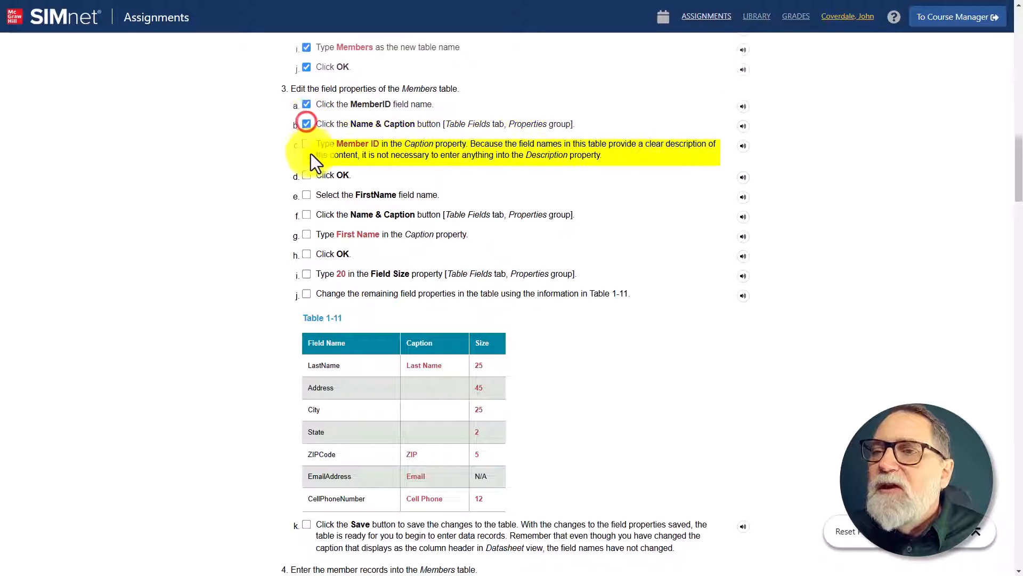
{"action": "left_click", "coordinate": [306, 144]}
{"action": "left_click", "coordinate": [306, 176]}
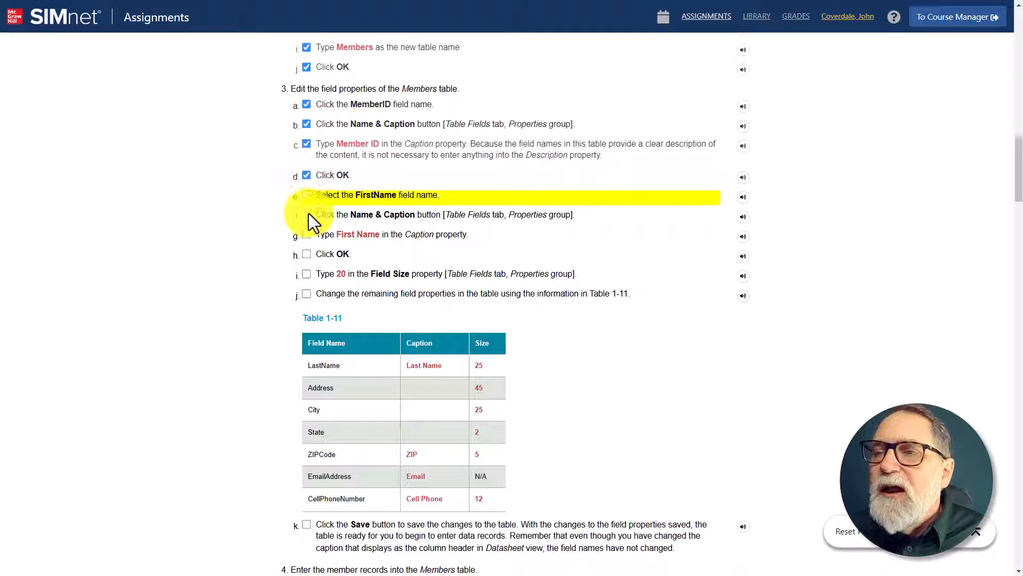
Step: Copy the caption text First Name from step 3g of the instructions
{"action": "left_click_drag", "start_coordinate": [337, 236], "coordinate": [384, 242]}
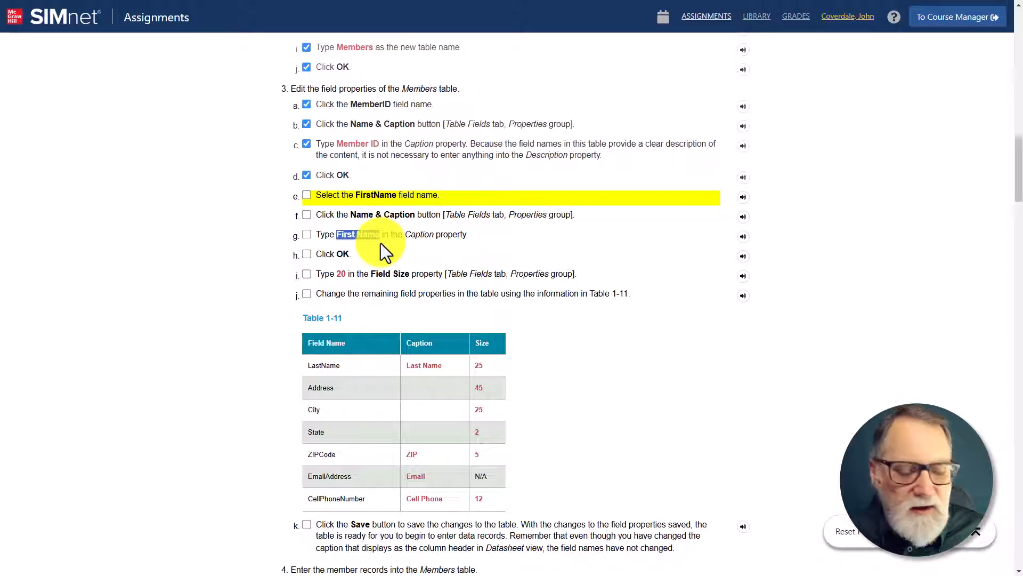
{"action": "right_click", "coordinate": [367, 236]}
{"action": "left_click", "coordinate": [379, 244]}
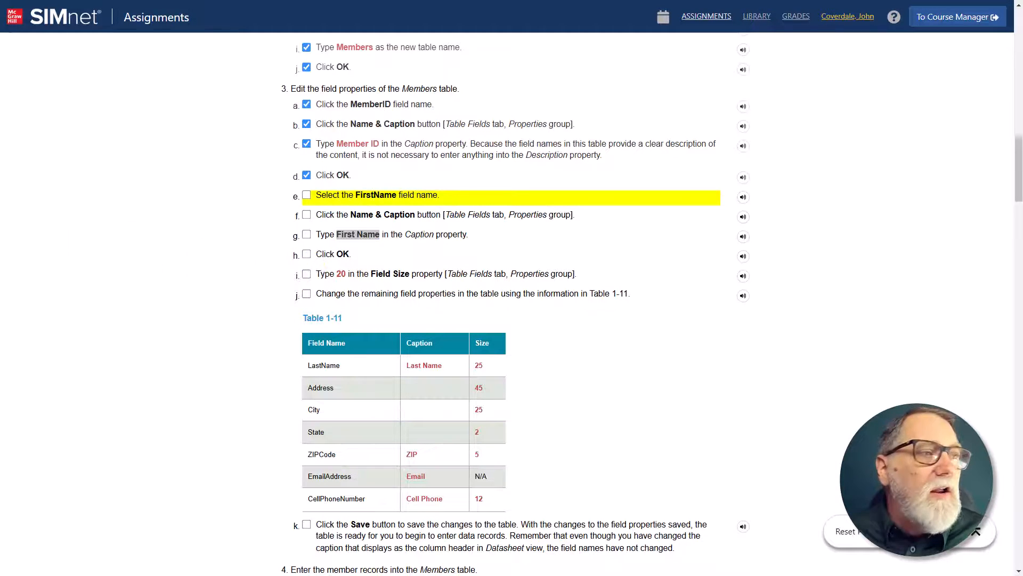
Step: Switch to Access and give the FirstName field the caption First Name and a field size of 20
{"action": "key", "text": "alt+Tab"}
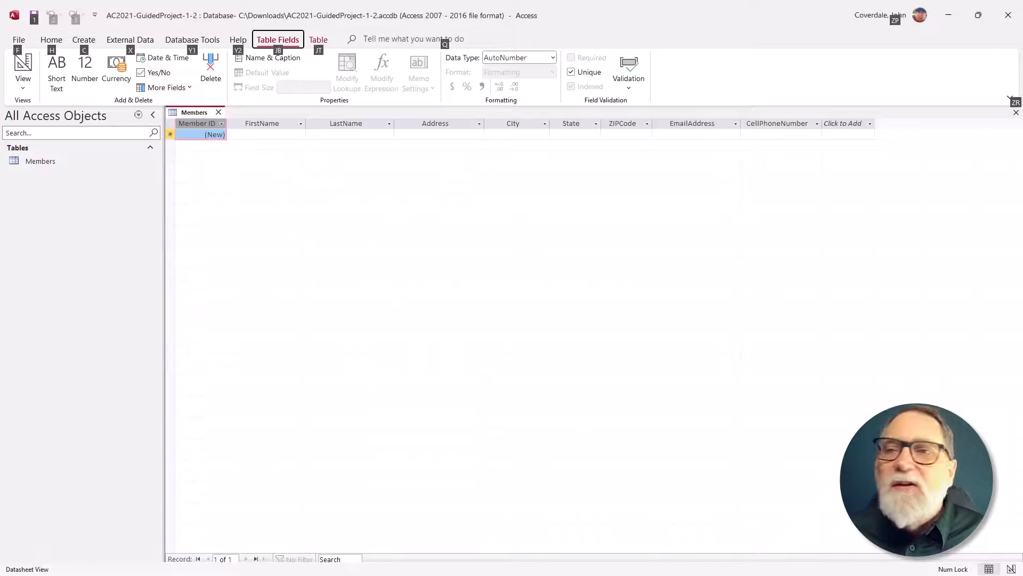
{"action": "left_click", "coordinate": [274, 128]}
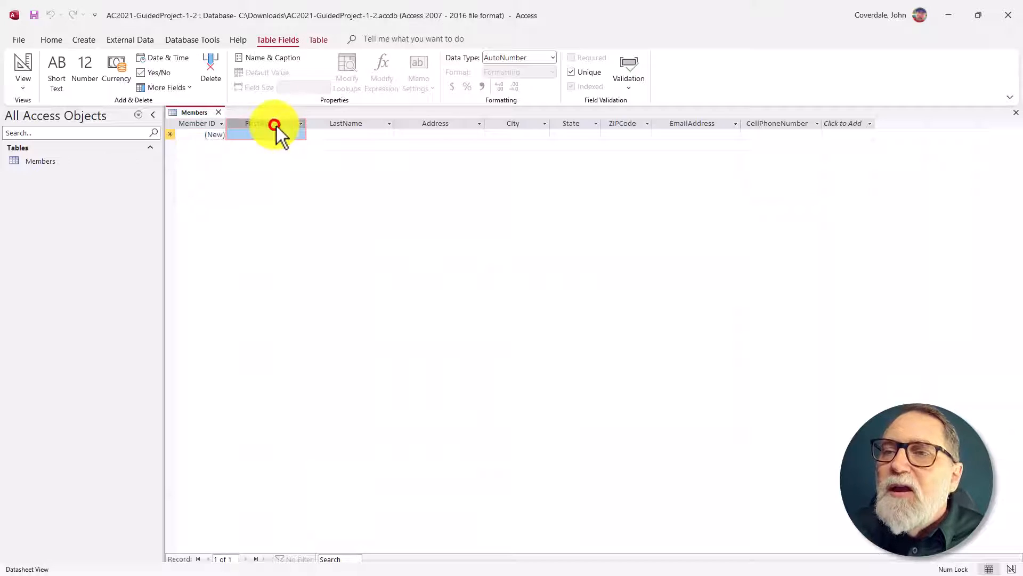
{"action": "left_click", "coordinate": [288, 58]}
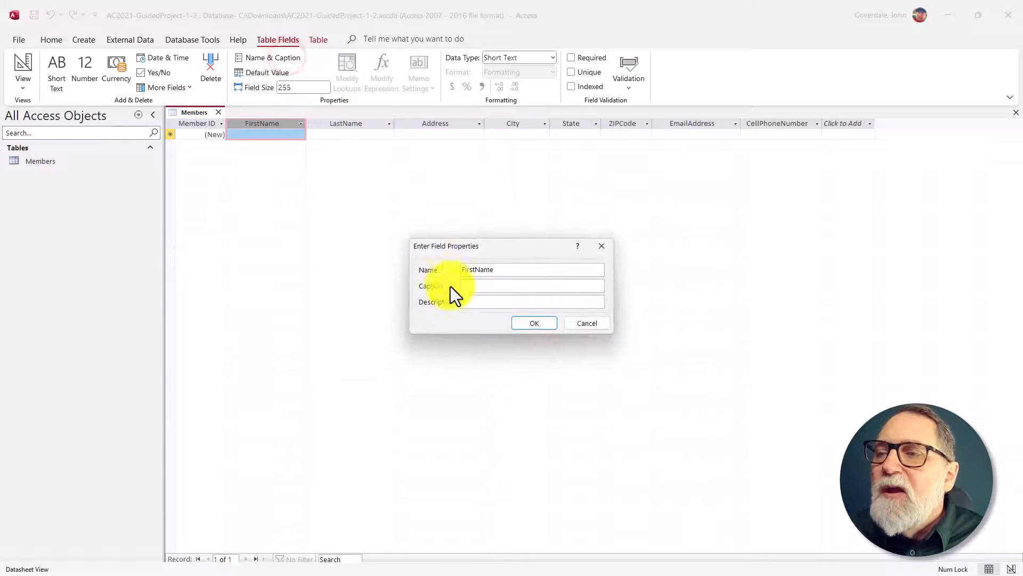
{"action": "left_click", "coordinate": [469, 286]}
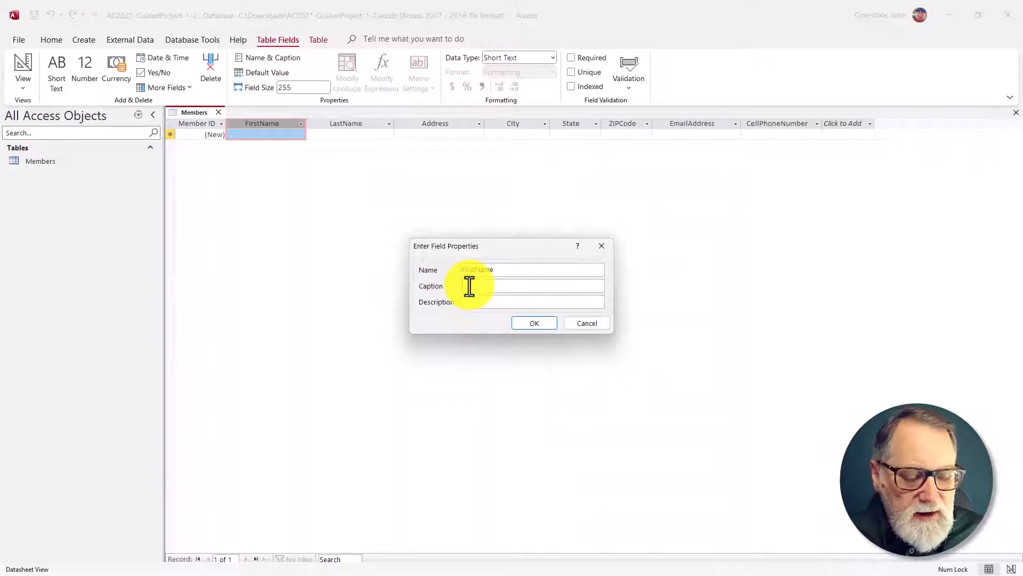
{"action": "type", "text": "First Name"}
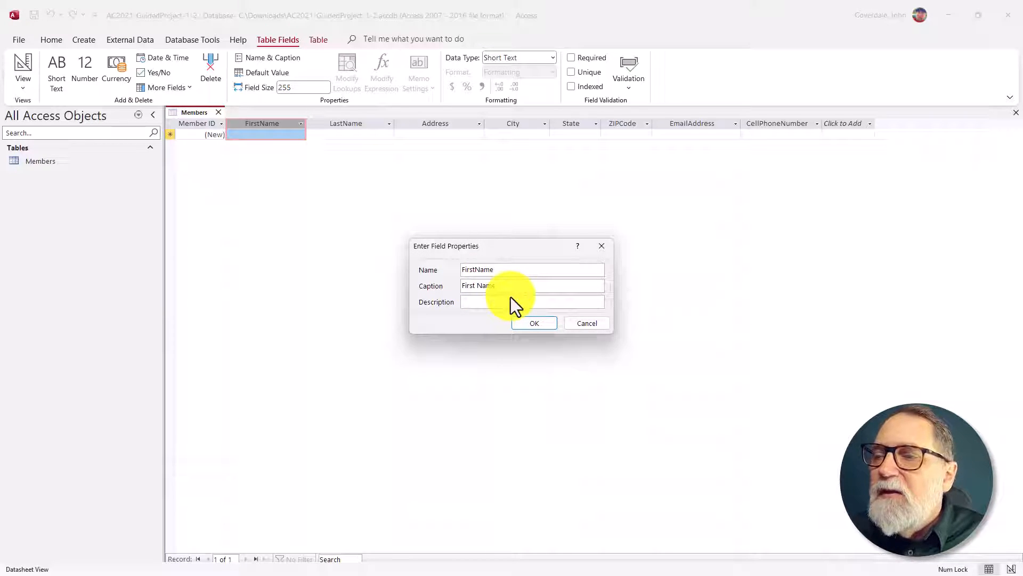
{"action": "left_click", "coordinate": [486, 302]}
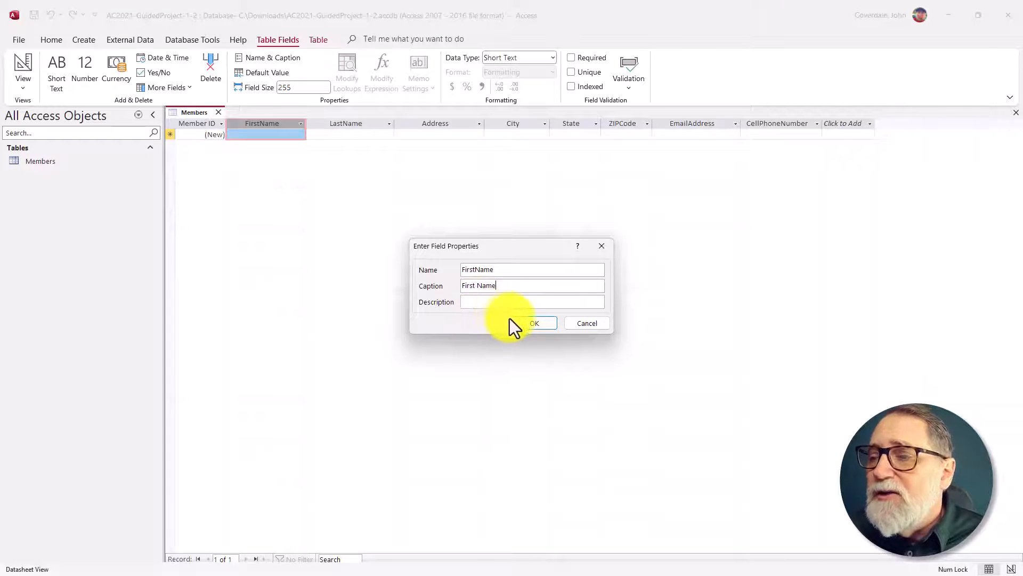
{"action": "left_click", "coordinate": [535, 322]}
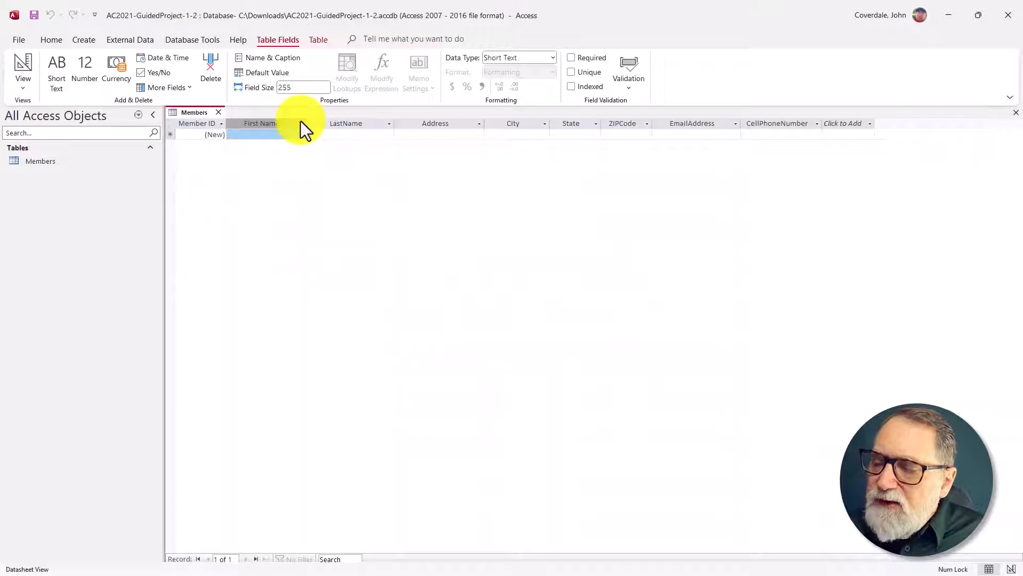
{"action": "left_click", "coordinate": [298, 88]}
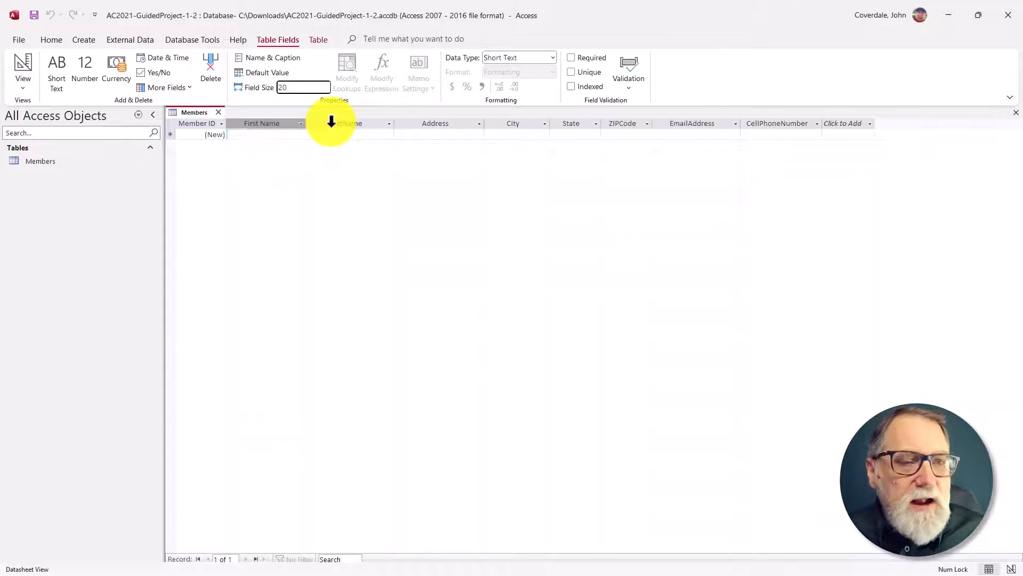
{"action": "key", "text": "Return"}
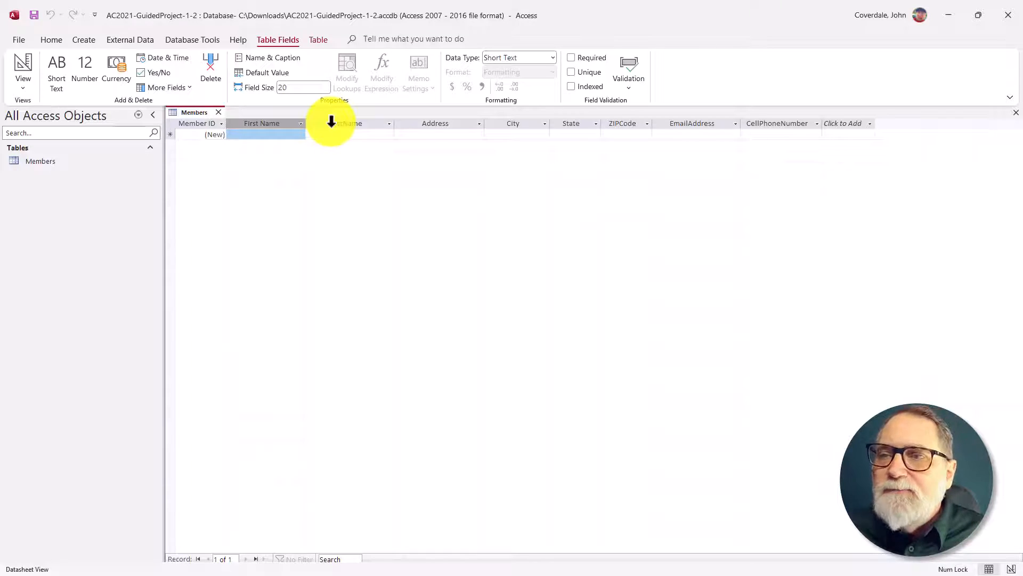
Step: Switch to the SIMnet instructions, check off steps 3e through 3i, and copy the caption text Last Name from Table 1-11
{"action": "key", "text": "alt+Tab"}
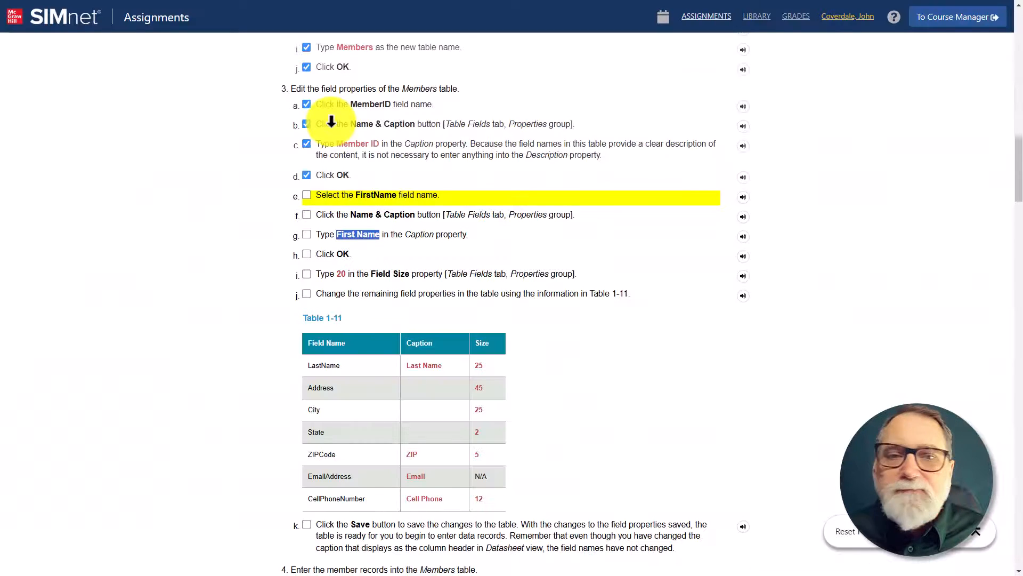
{"action": "left_click", "coordinate": [307, 196]}
{"action": "left_click", "coordinate": [307, 214]}
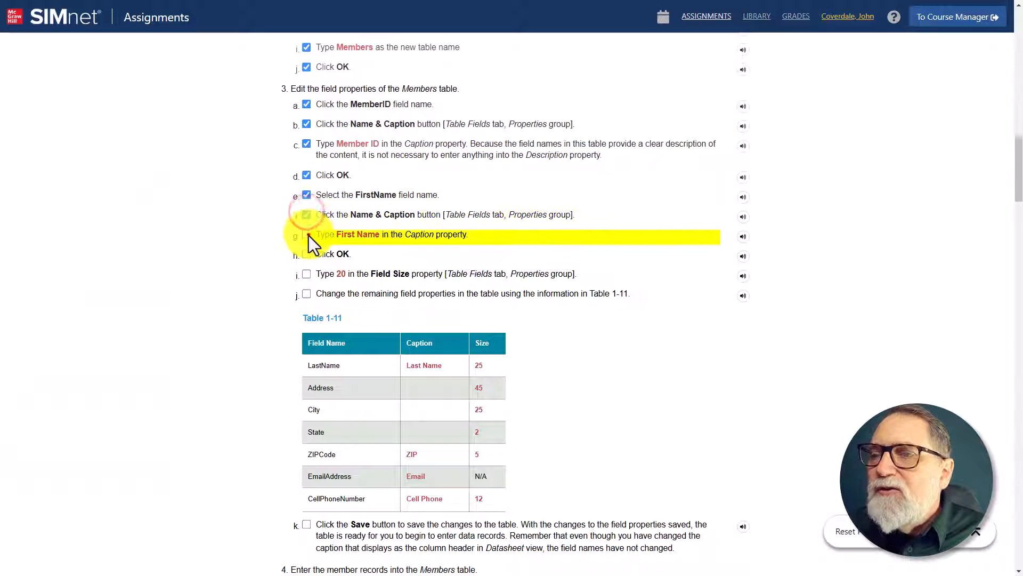
{"action": "left_click", "coordinate": [308, 235]}
{"action": "left_click", "coordinate": [307, 254]}
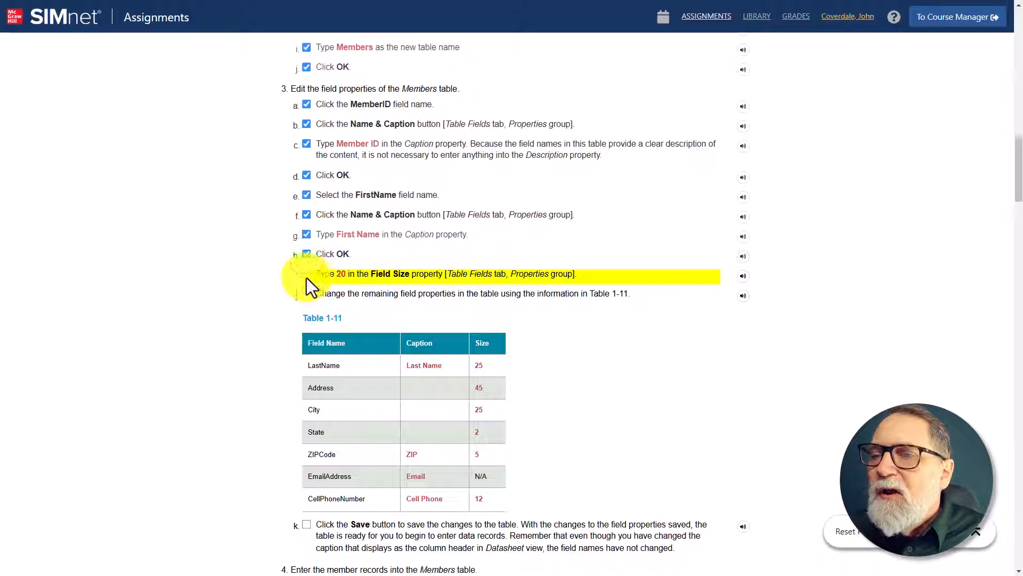
{"action": "left_click", "coordinate": [306, 275]}
{"action": "scroll", "coordinate": [319, 273], "scroll_direction": "down", "scroll_amount": 3}
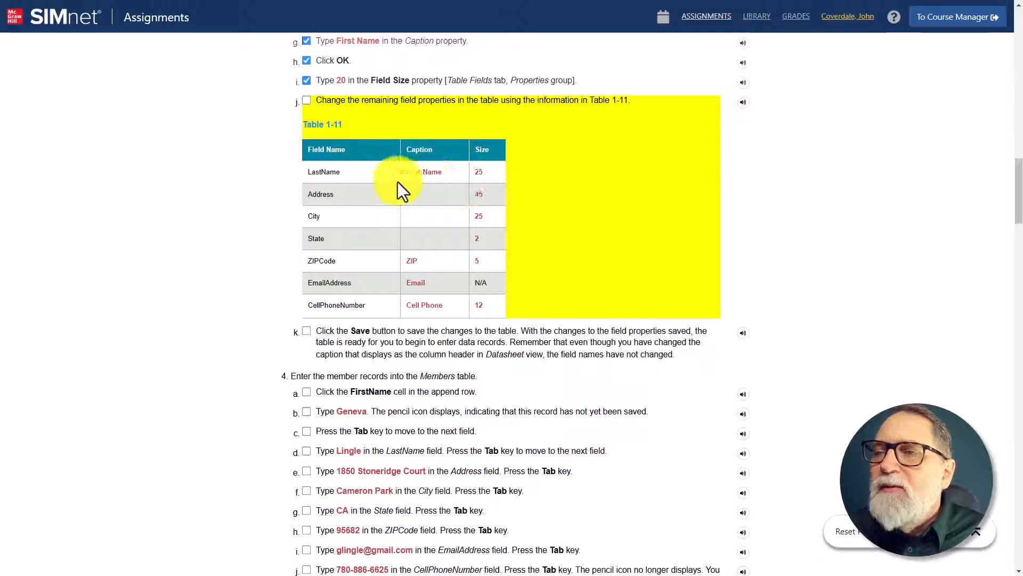
{"action": "left_click_drag", "start_coordinate": [435, 175], "coordinate": [406, 177]}
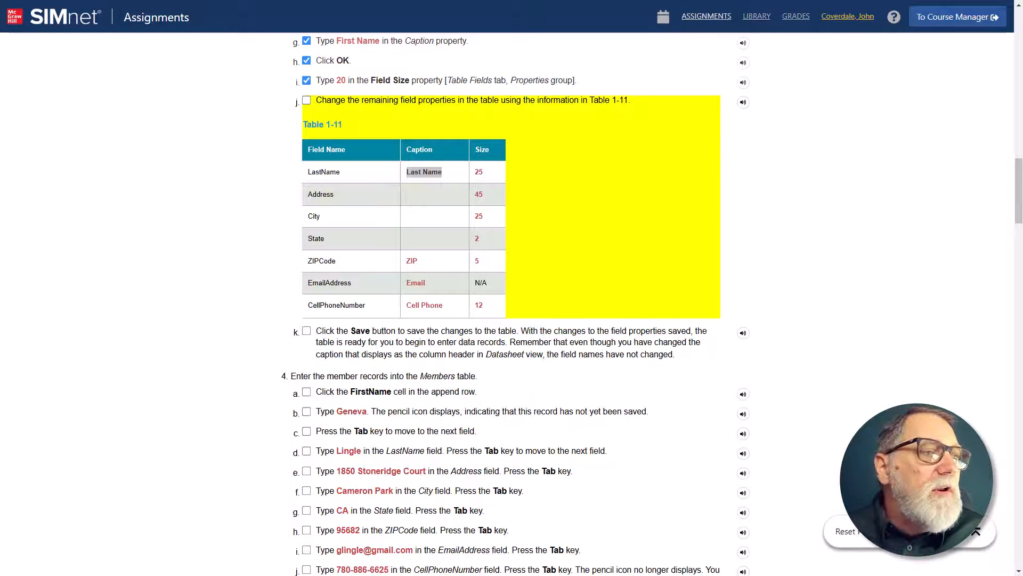
Step: Switch to Access, show the Members table in Design view, and display the FirstName field's properties
{"action": "key", "text": "alt+Tab"}
{"action": "left_click", "coordinate": [248, 211]}
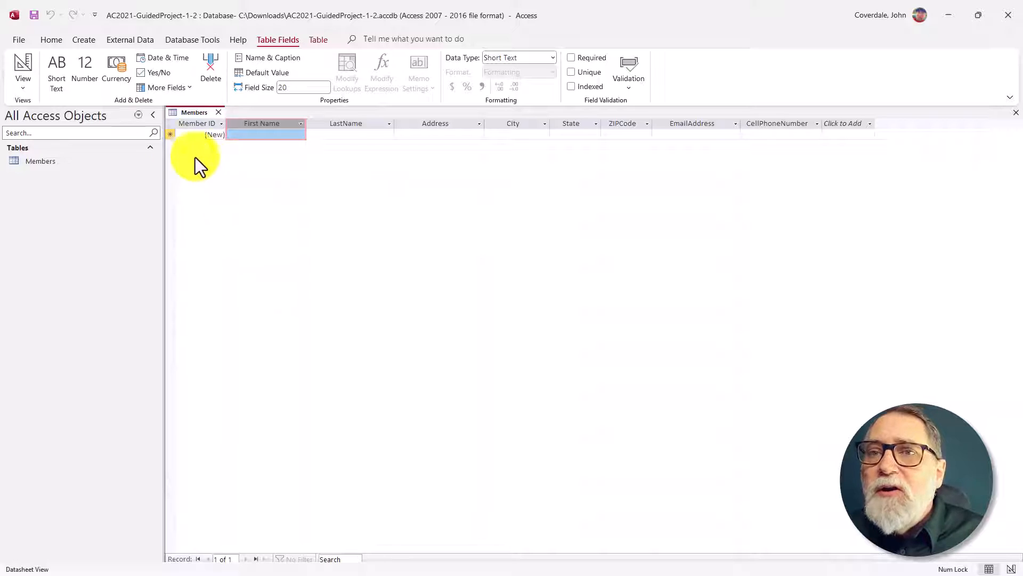
{"action": "left_click", "coordinate": [26, 66]}
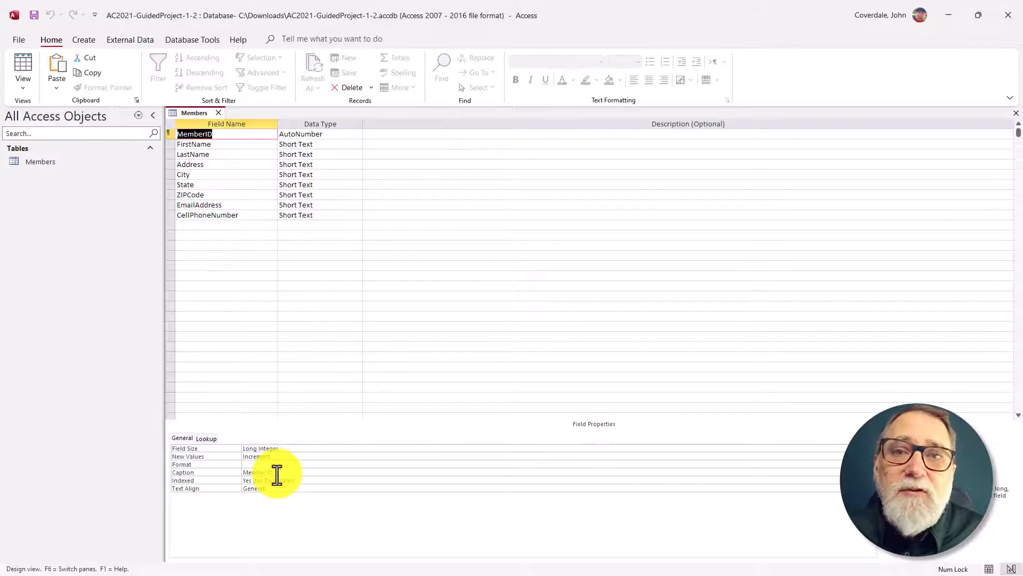
{"action": "left_click", "coordinate": [185, 144]}
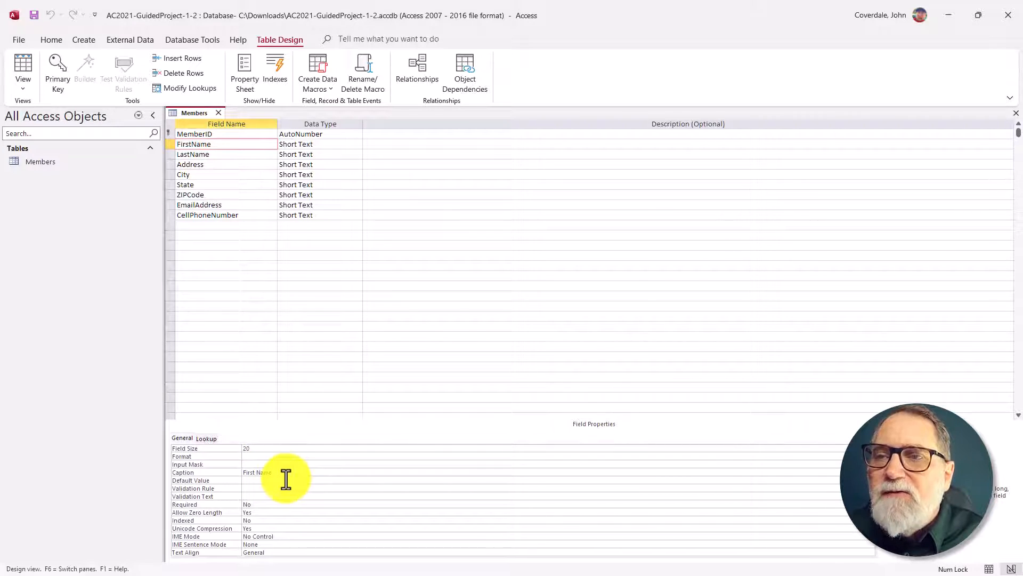
Step: Set the LastName field's size to 25 and its caption to Last Name
{"action": "left_click", "coordinate": [226, 155]}
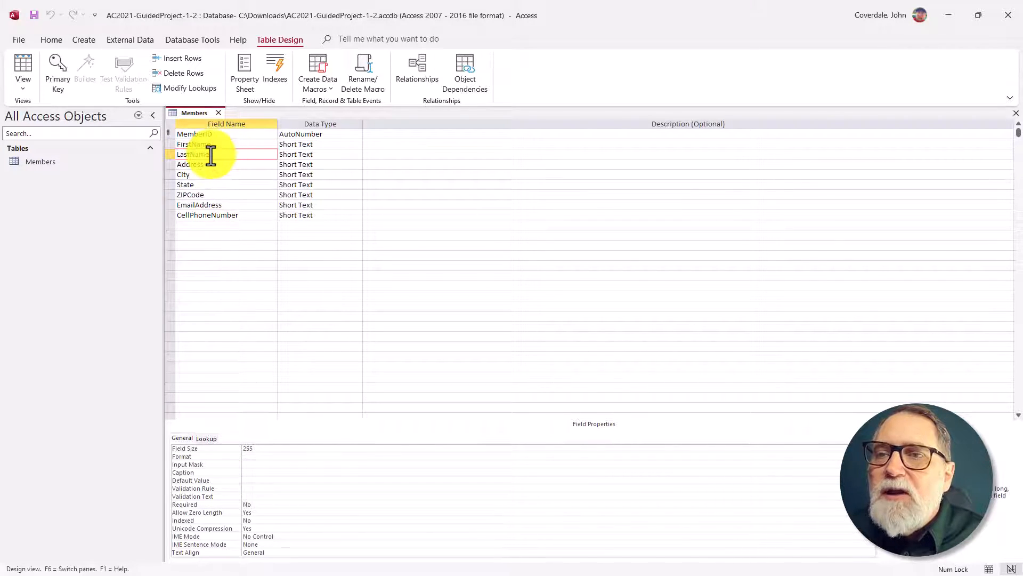
{"action": "left_click", "coordinate": [264, 452]}
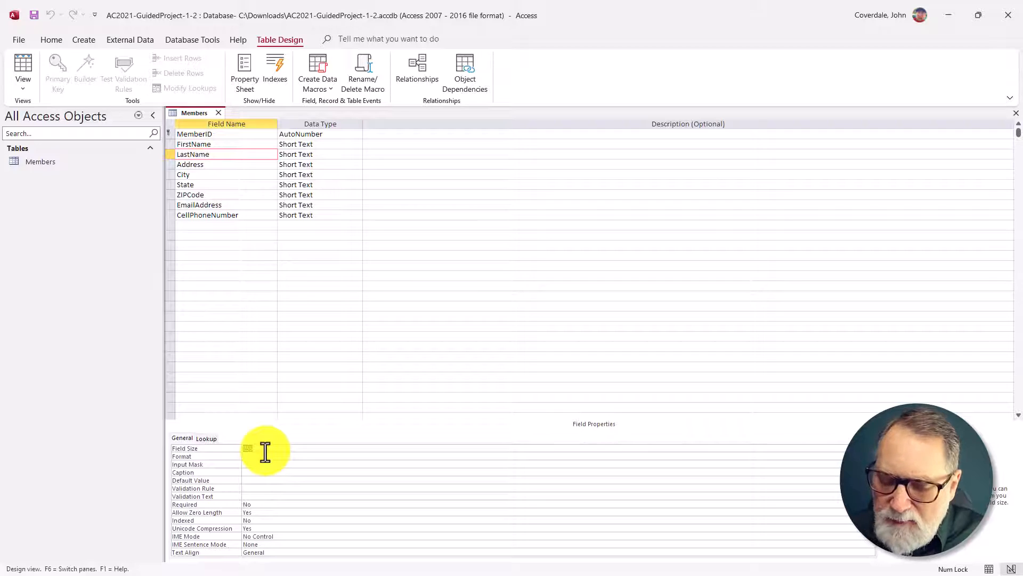
{"action": "type", "text": "25"}
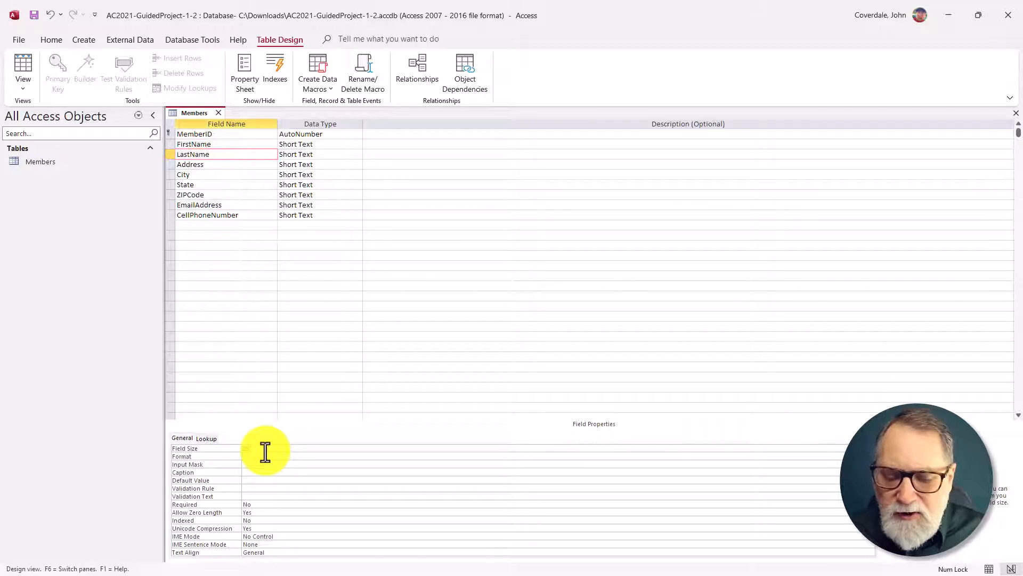
{"action": "key", "text": "Tab"}
{"action": "key", "text": "Tab"}
{"action": "key", "text": "Tab"}
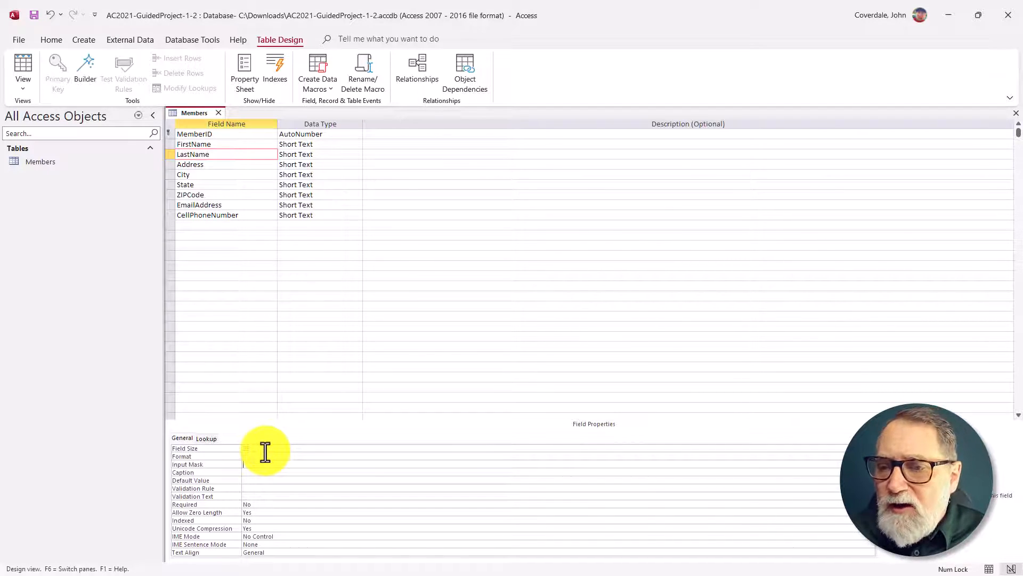
{"action": "type", "text": "Last Name"}
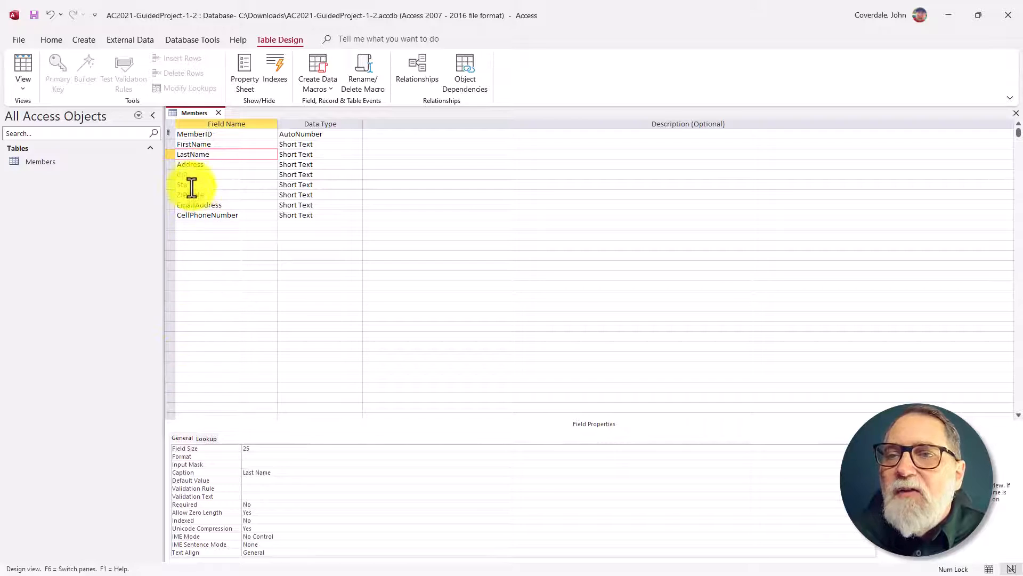
Step: Set the field size of Address to 45 and of City to 25
{"action": "left_click", "coordinate": [185, 164]}
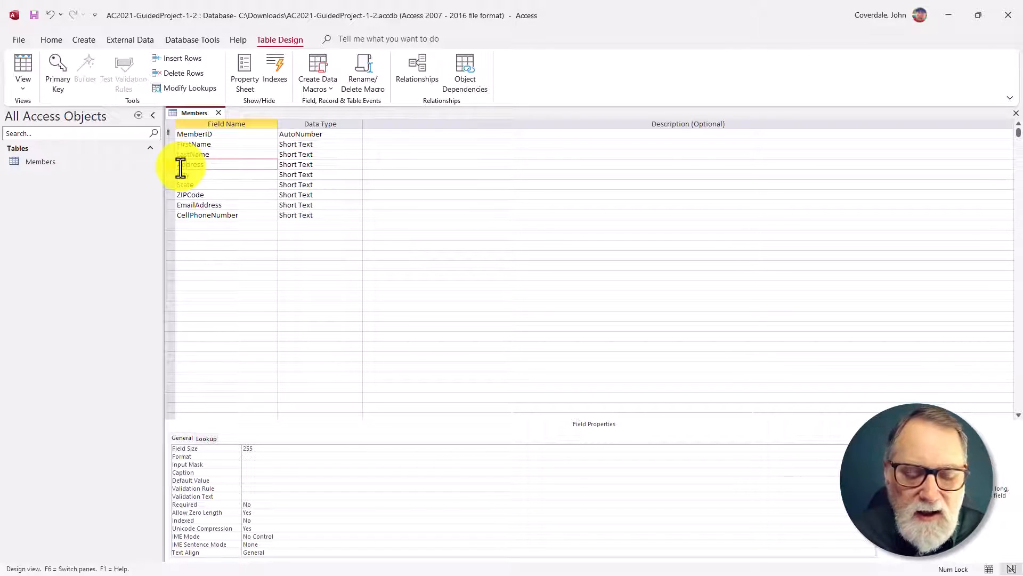
{"action": "key", "text": "F6"}
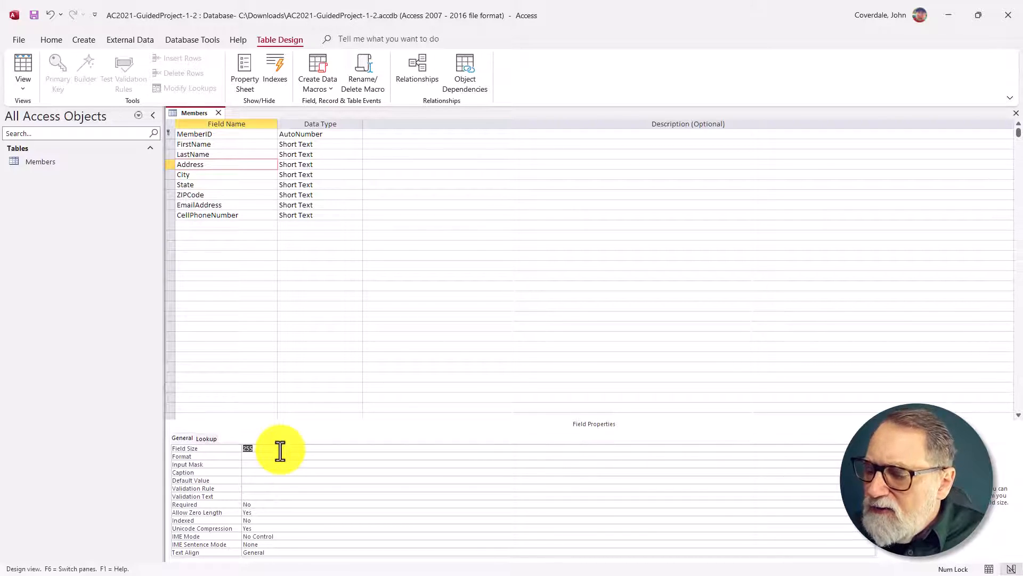
{"action": "type", "text": "45"}
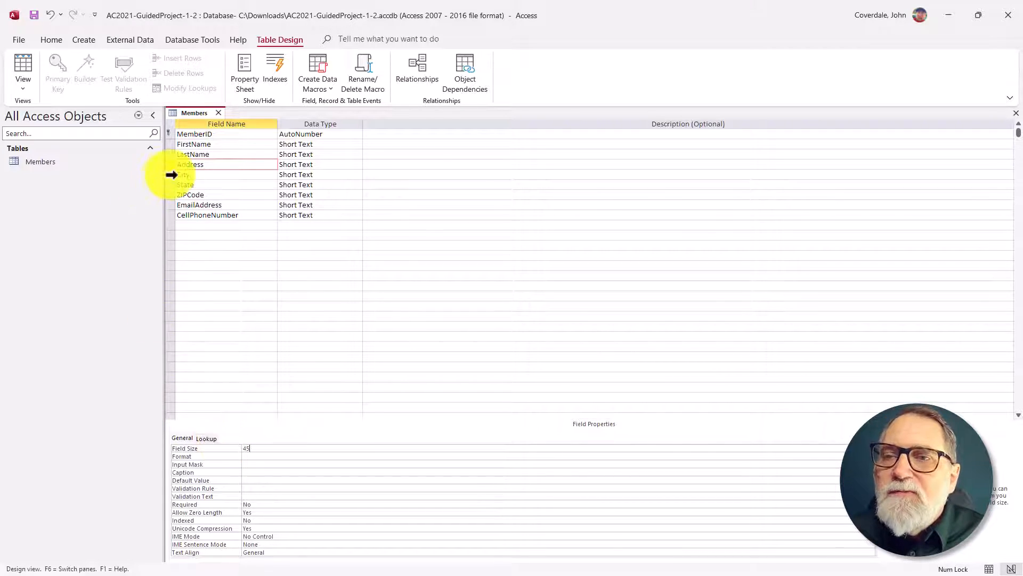
{"action": "left_click", "coordinate": [187, 176]}
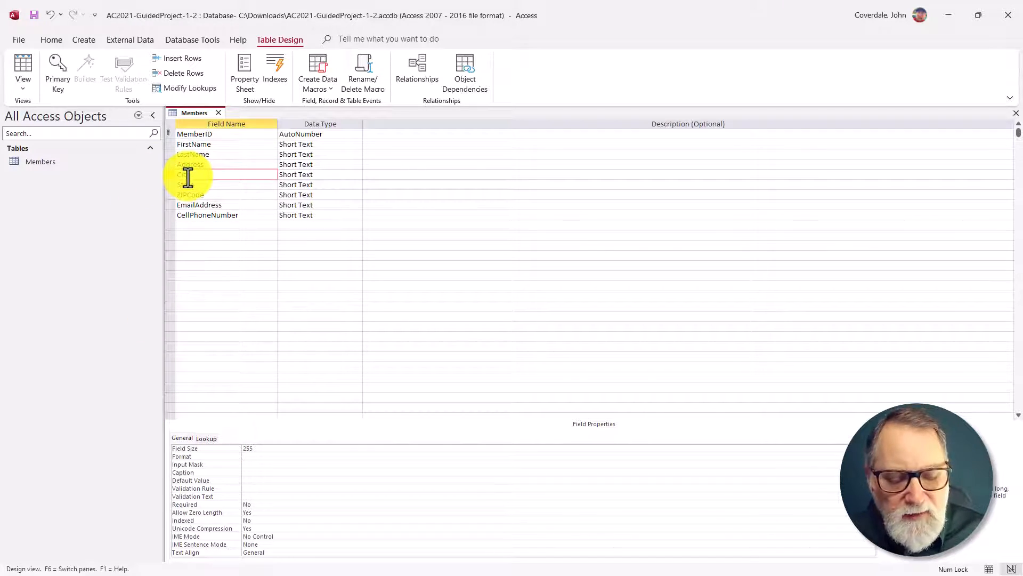
{"action": "key", "text": "F6"}
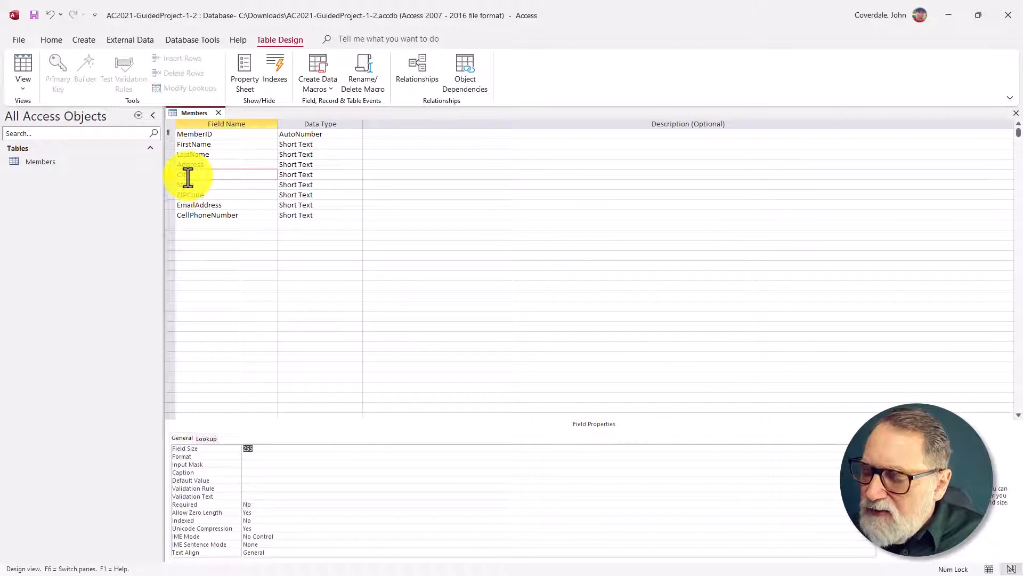
{"action": "type", "text": "25"}
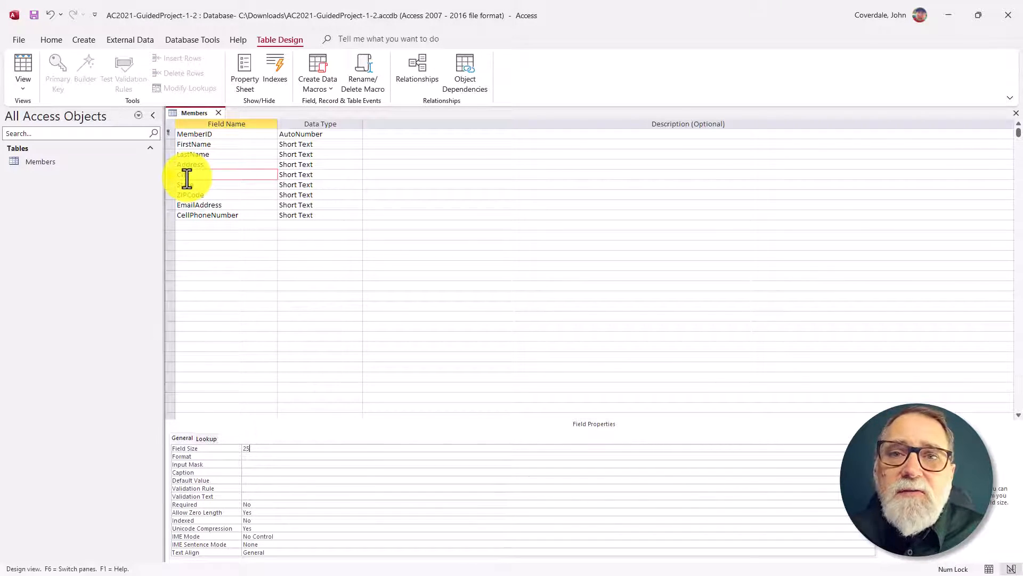
Step: Set the field size of State to 2 and of ZIPCode to 5
{"action": "left_click", "coordinate": [224, 184]}
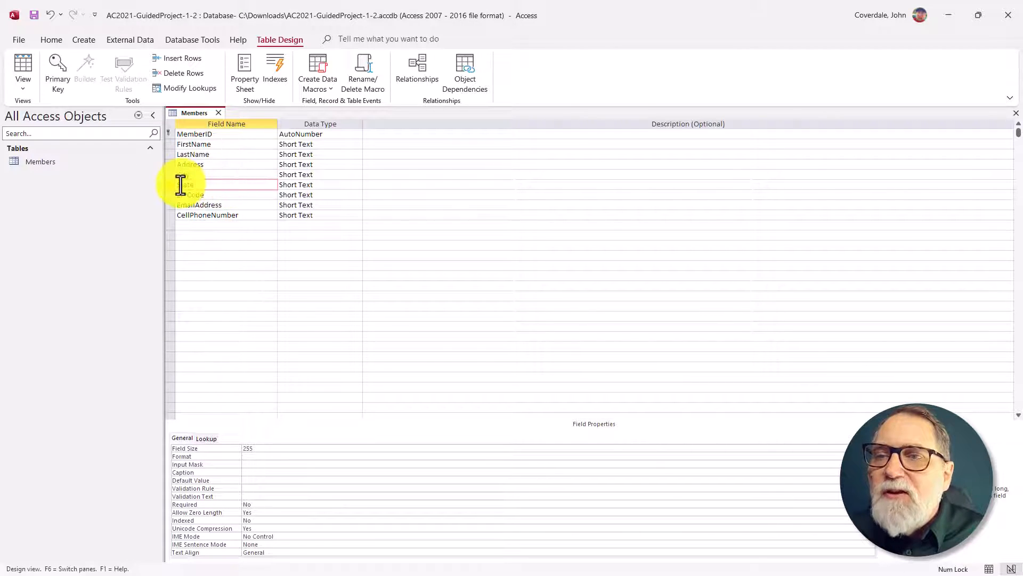
{"action": "key", "text": "F6"}
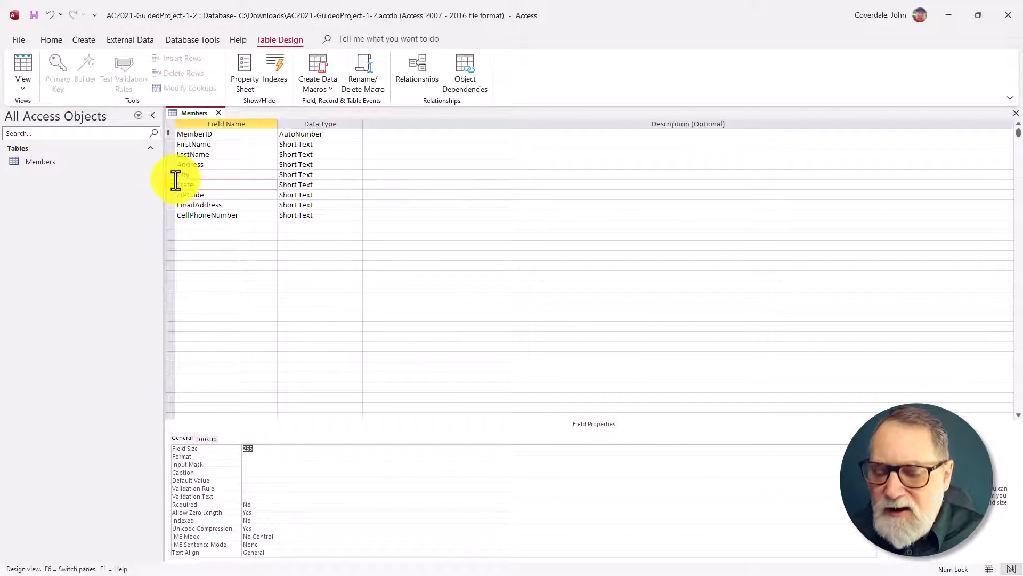
{"action": "type", "text": "2"}
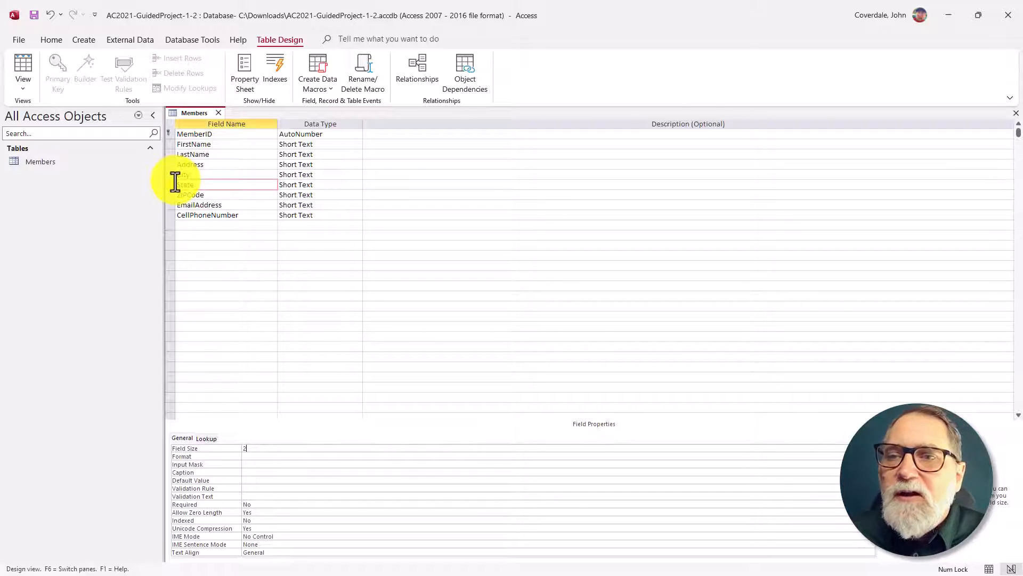
{"action": "left_click", "coordinate": [197, 194]}
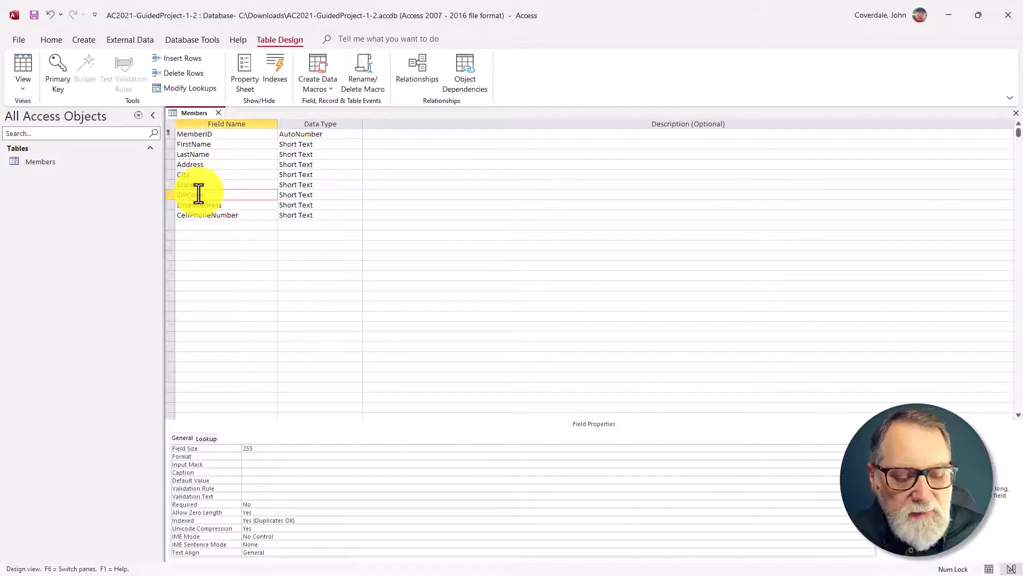
{"action": "key", "text": "F6"}
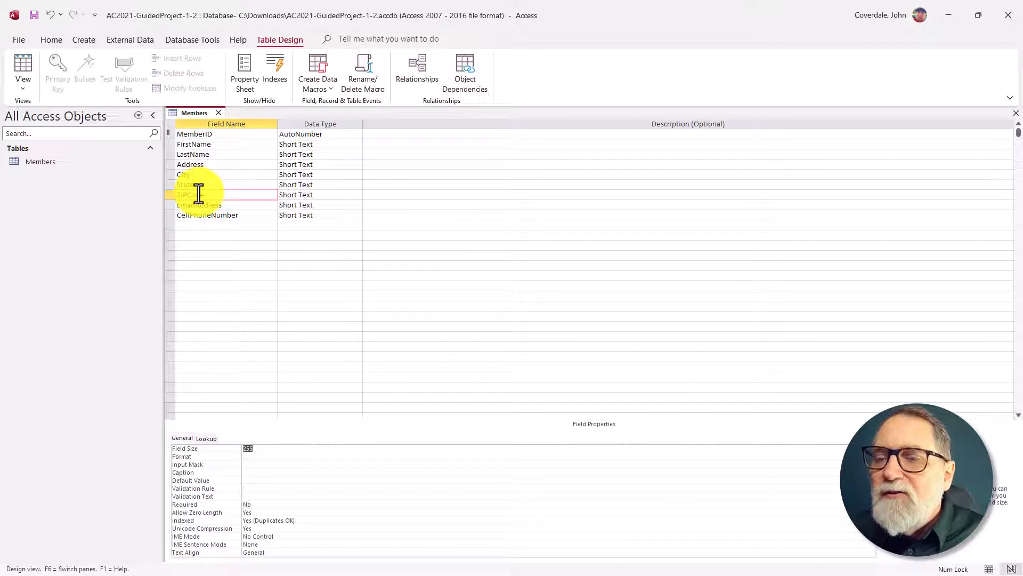
{"action": "type", "text": "5"}
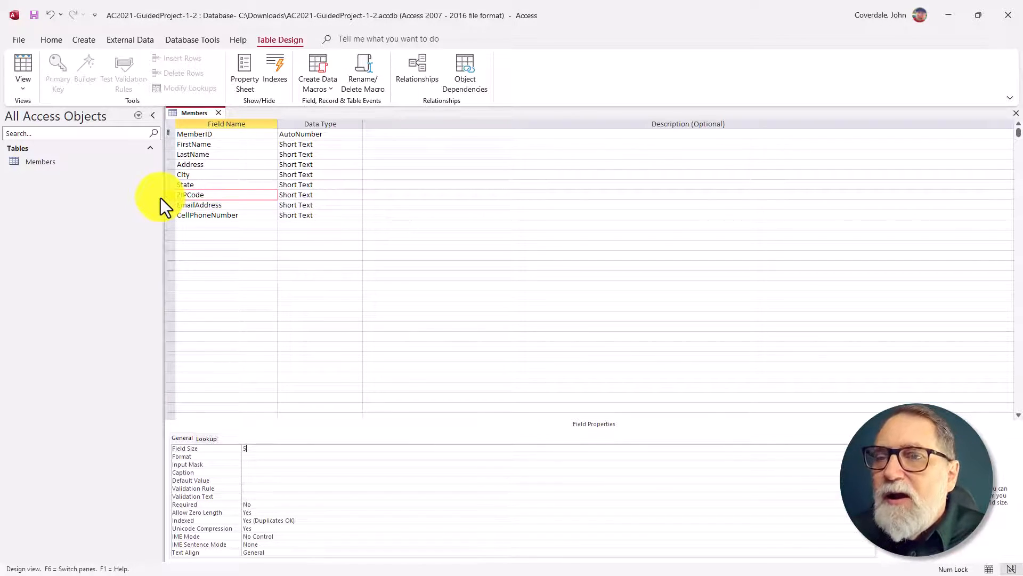
Step: Change the EmailAddress field's data type to Hyperlink and set its caption to Email
{"action": "left_click", "coordinate": [203, 205]}
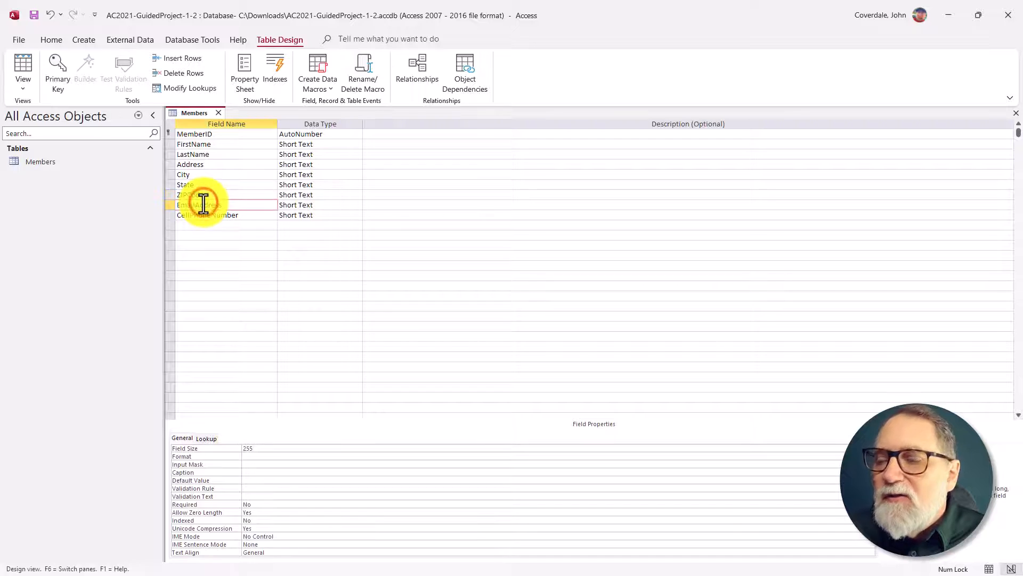
{"action": "left_click", "coordinate": [272, 451]}
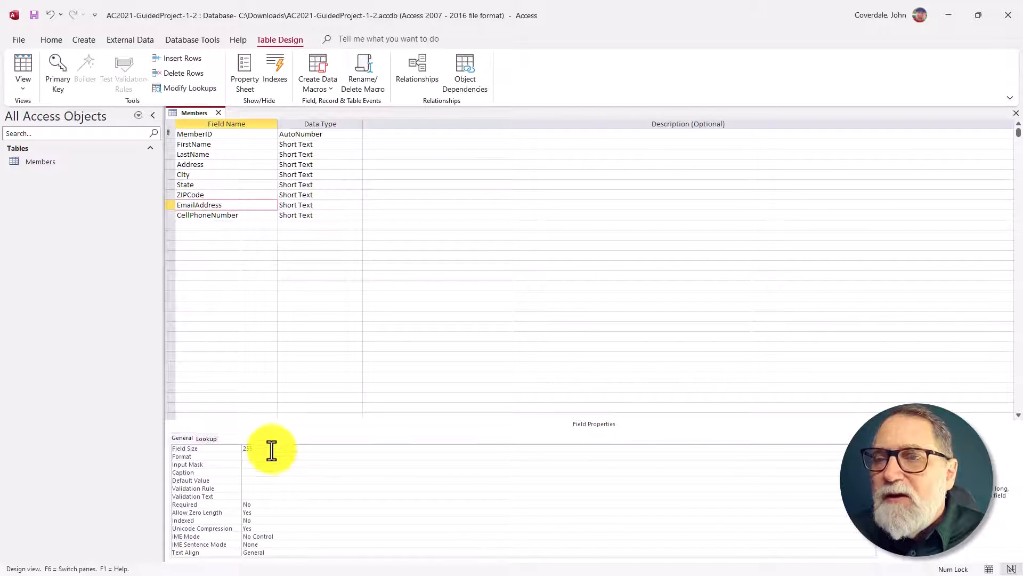
{"action": "left_click", "coordinate": [205, 204]}
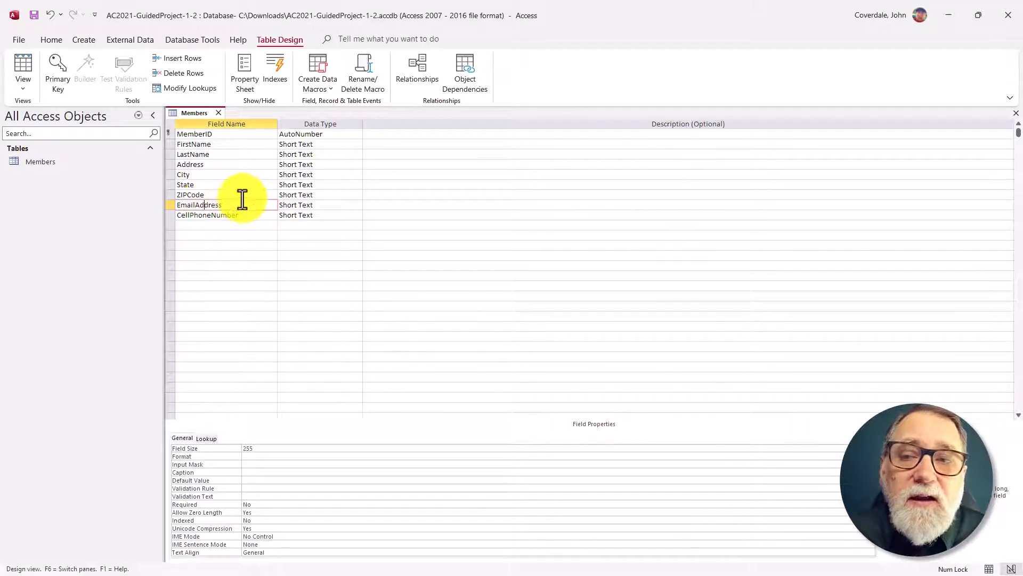
{"action": "left_click", "coordinate": [336, 205]}
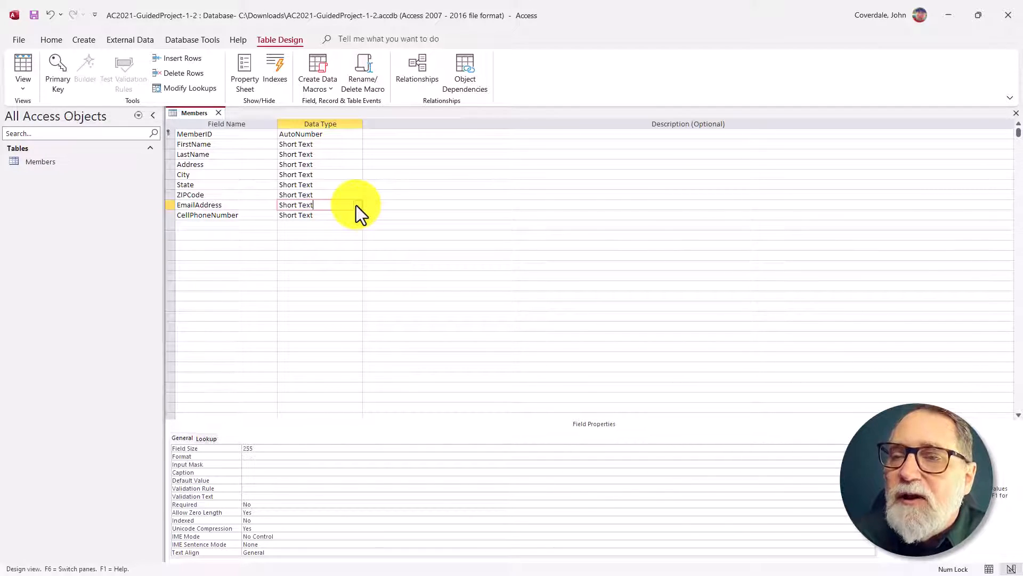
{"action": "left_click", "coordinate": [356, 205]}
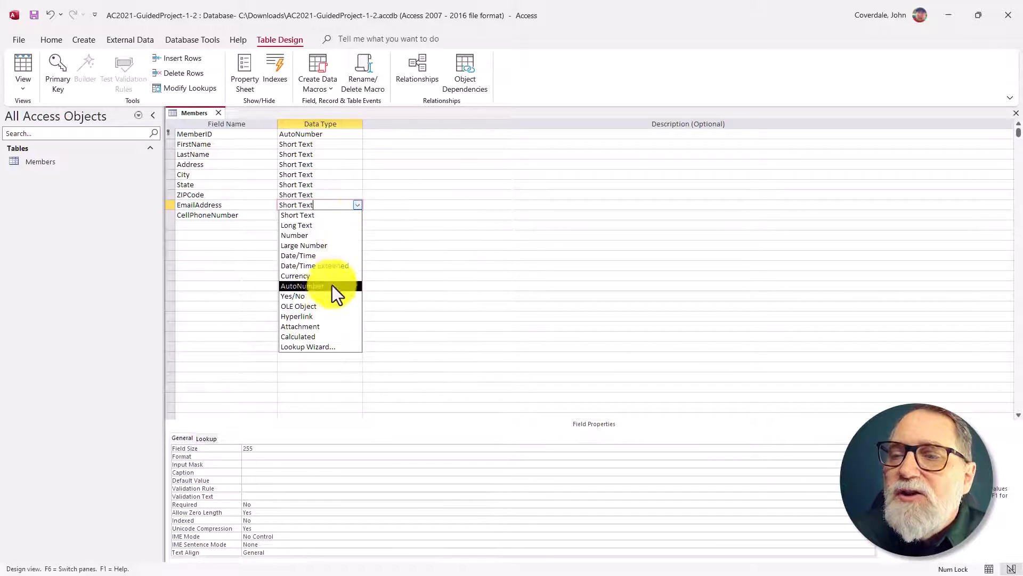
{"action": "left_click", "coordinate": [322, 316]}
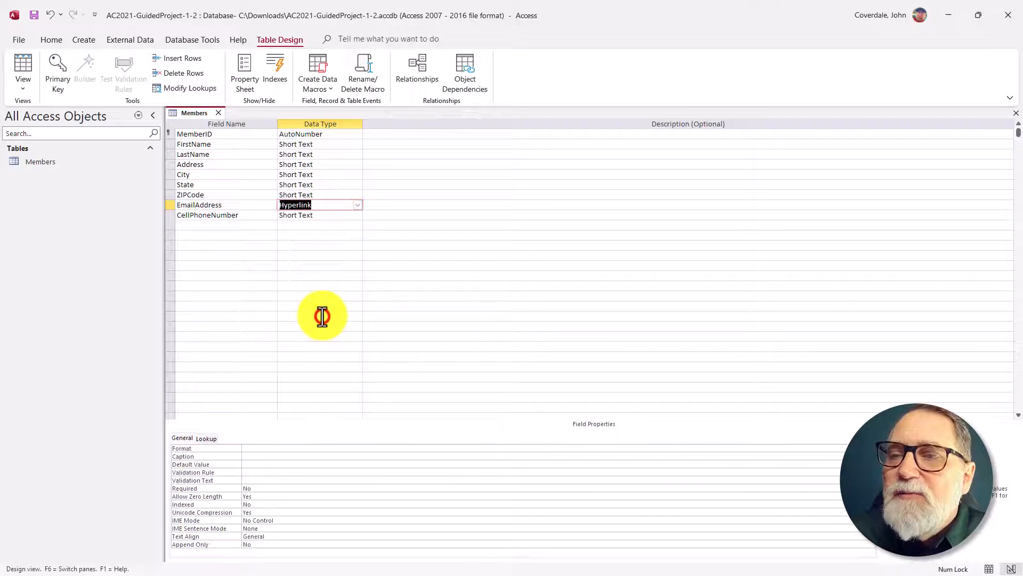
{"action": "left_click", "coordinate": [262, 457]}
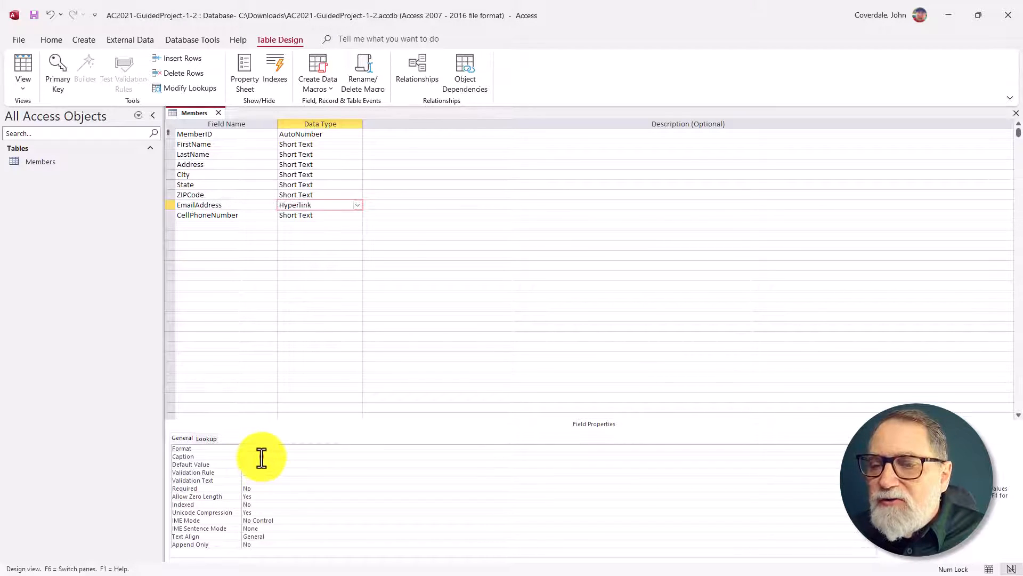
{"action": "left_click", "coordinate": [261, 456]}
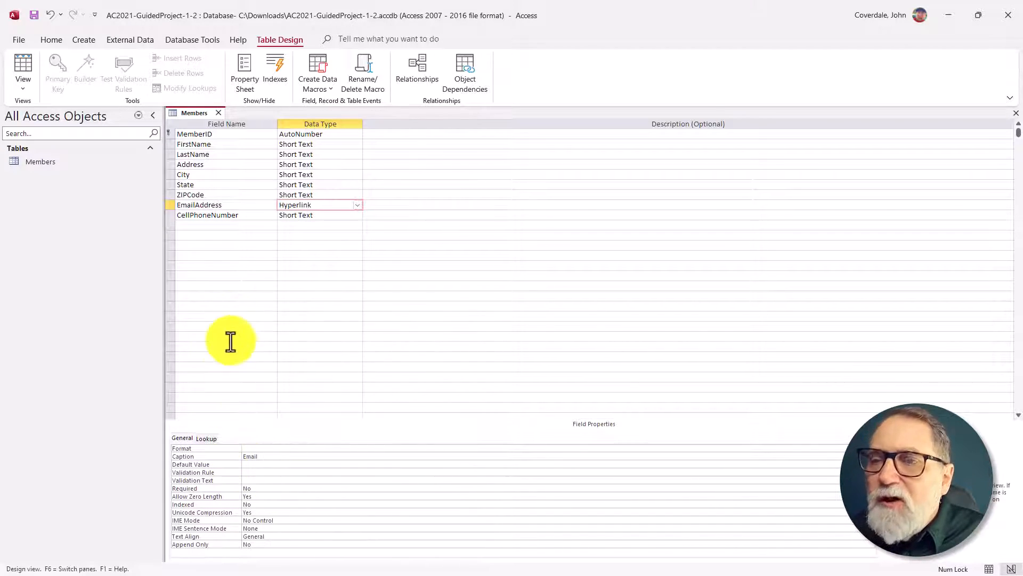
Step: Set the CellPhoneNumber field's size to 12 and its caption to Cell Phone
{"action": "left_click", "coordinate": [266, 219]}
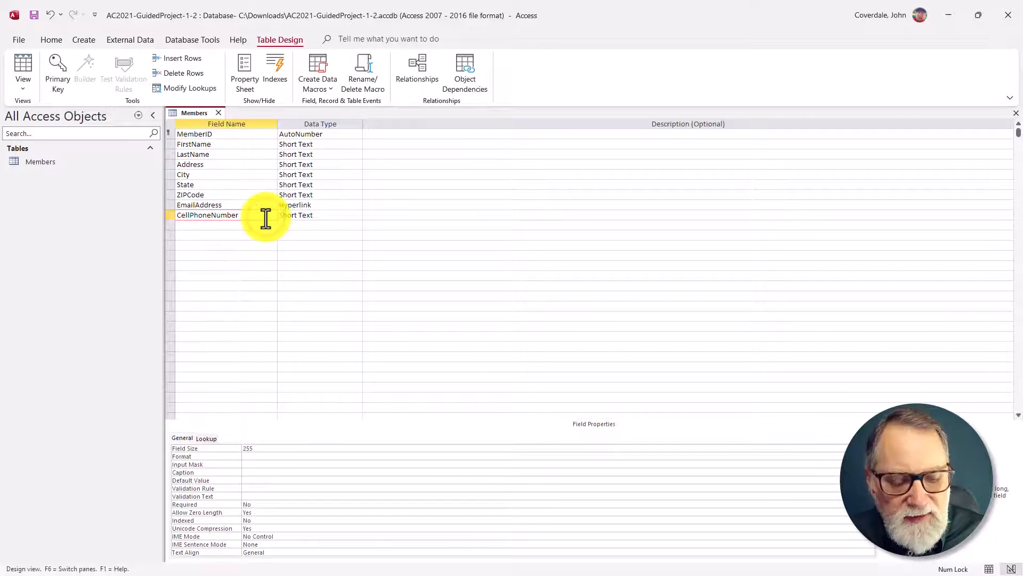
{"action": "key", "text": "F6"}
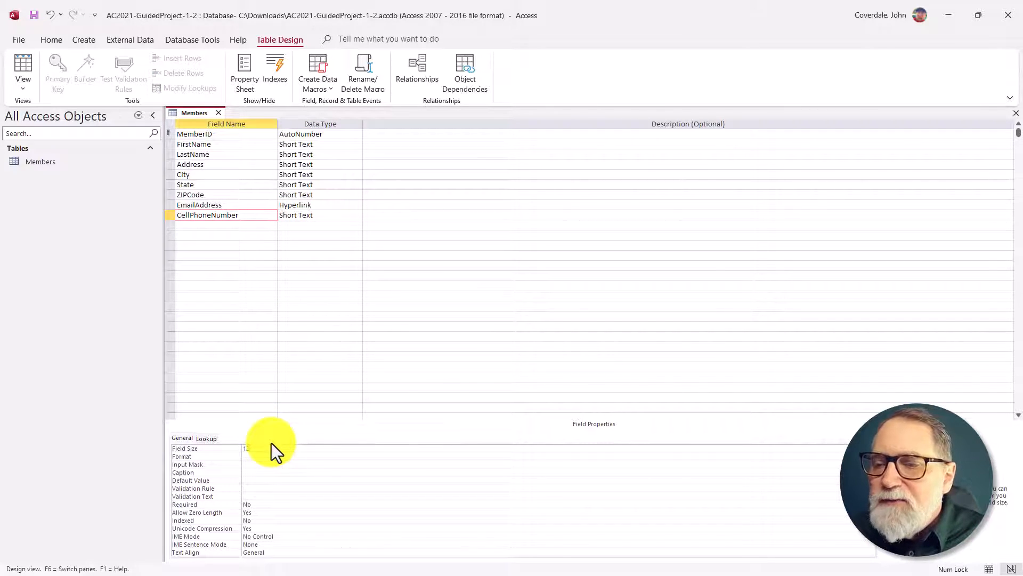
{"action": "left_click", "coordinate": [247, 472]}
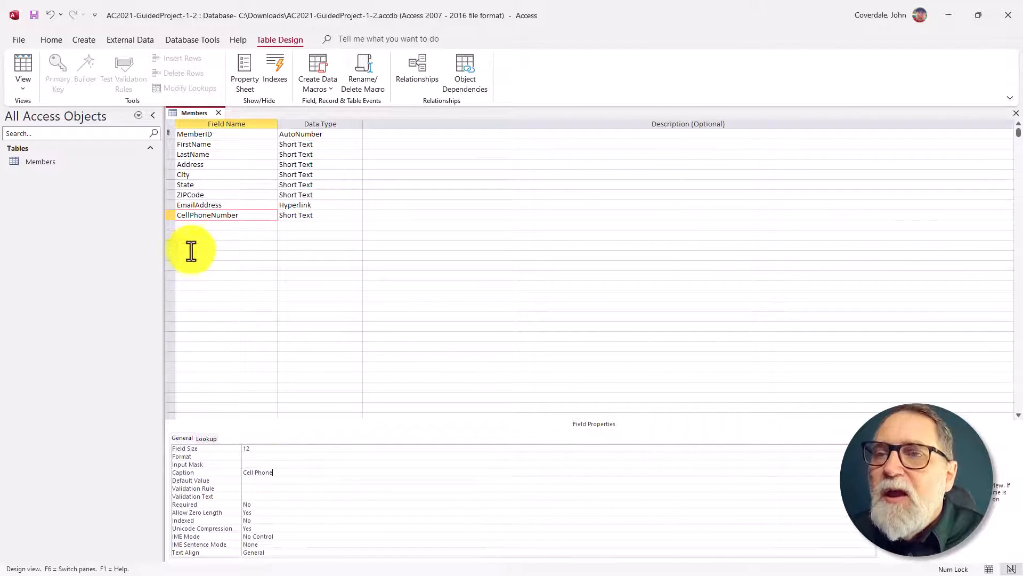
Step: Review the captions and field sizes of the fields from MemberID through State
{"action": "left_click", "coordinate": [228, 133]}
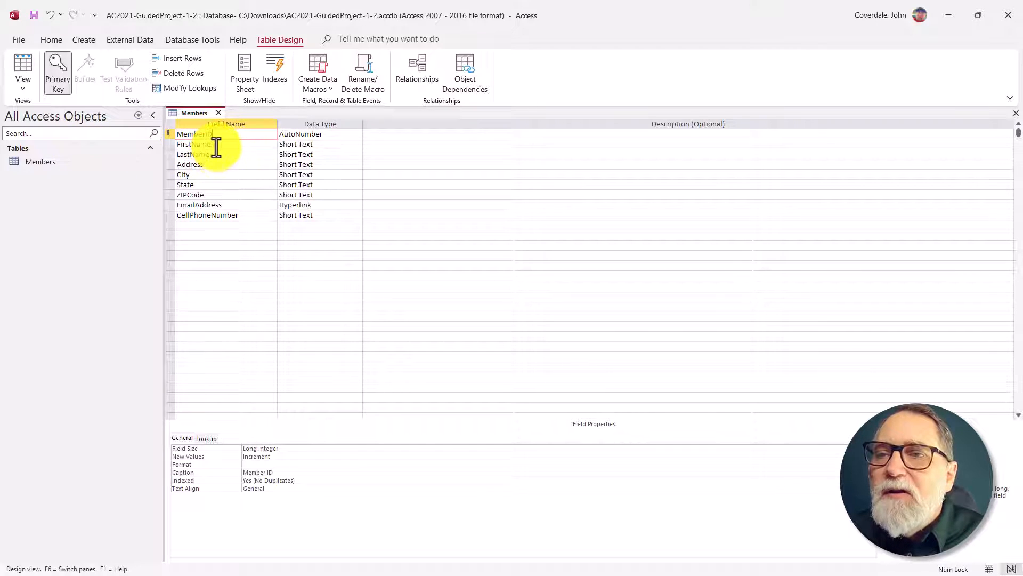
{"action": "left_click", "coordinate": [216, 146]}
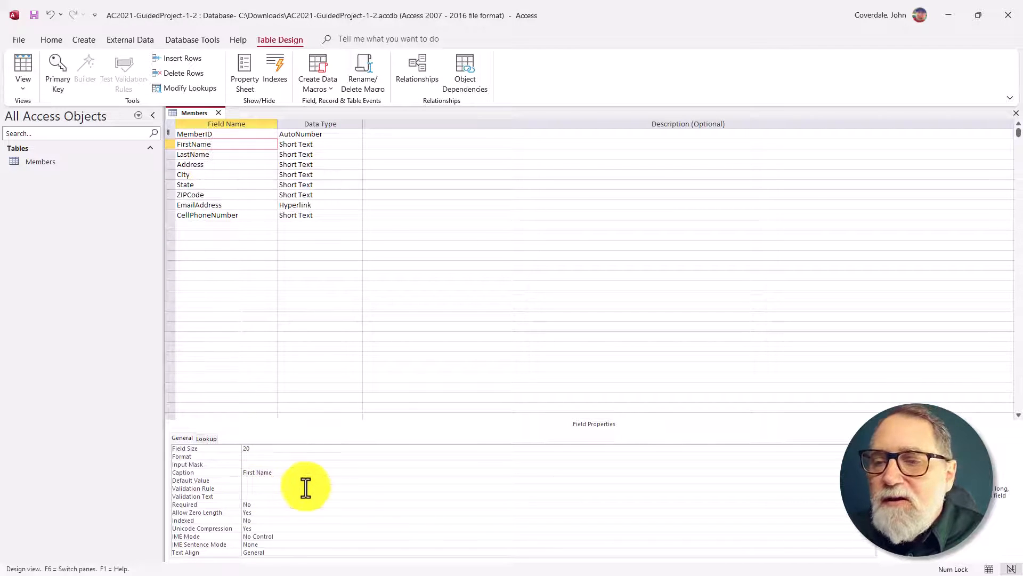
{"action": "left_click", "coordinate": [231, 155]}
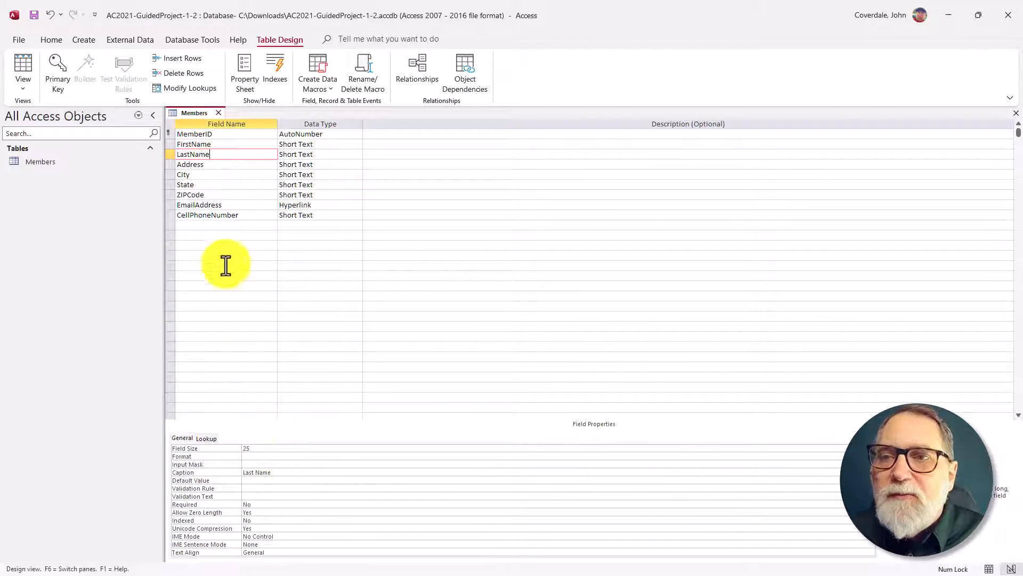
{"action": "left_click", "coordinate": [228, 165]}
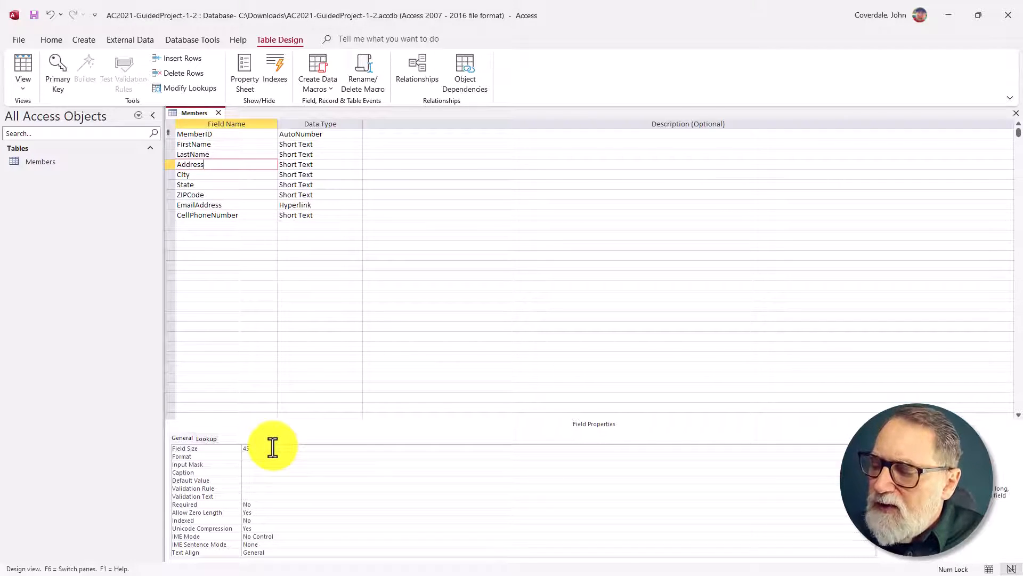
{"action": "left_click", "coordinate": [215, 176]}
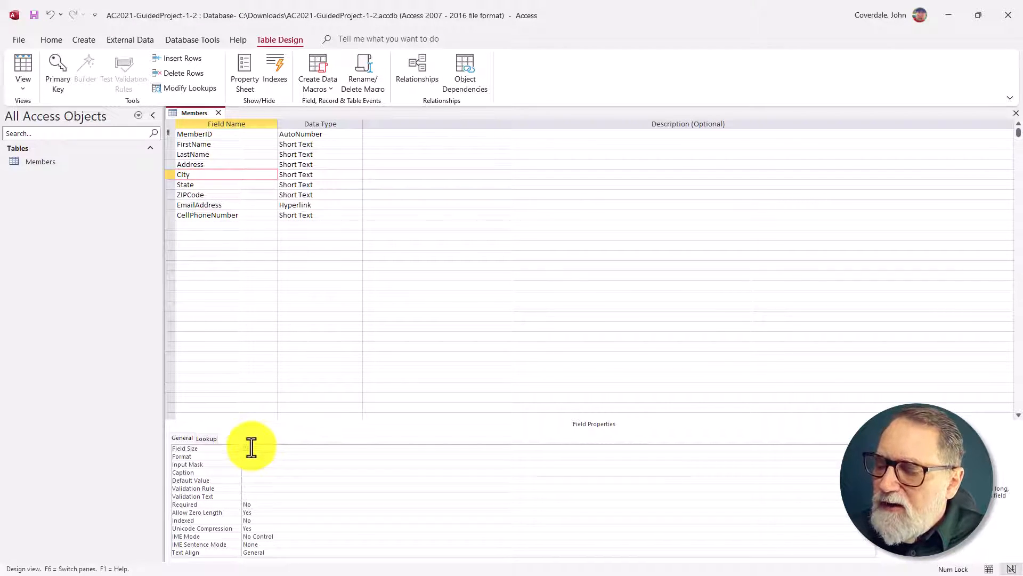
{"action": "left_click", "coordinate": [213, 184]}
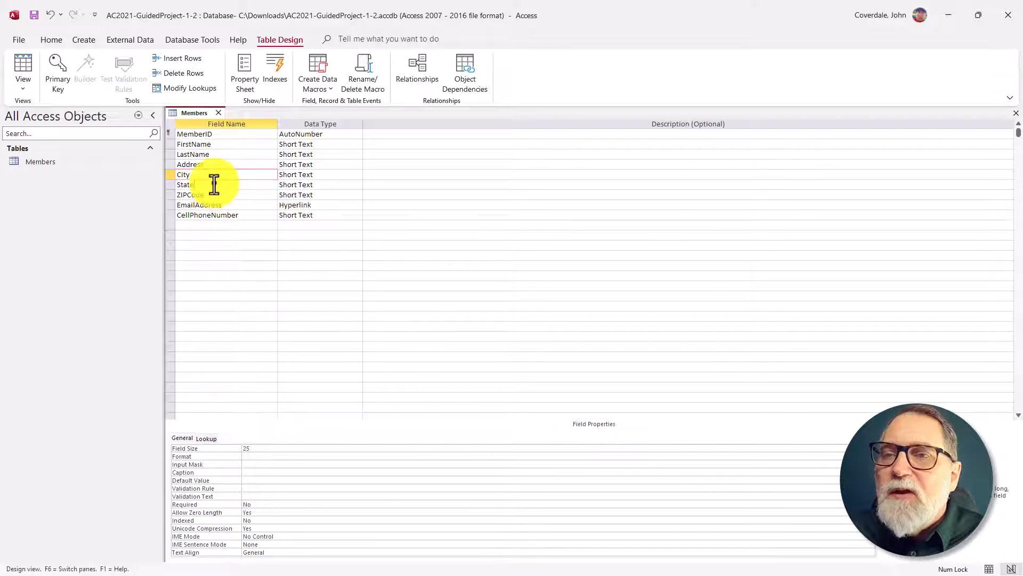
{"action": "left_click", "coordinate": [266, 449]}
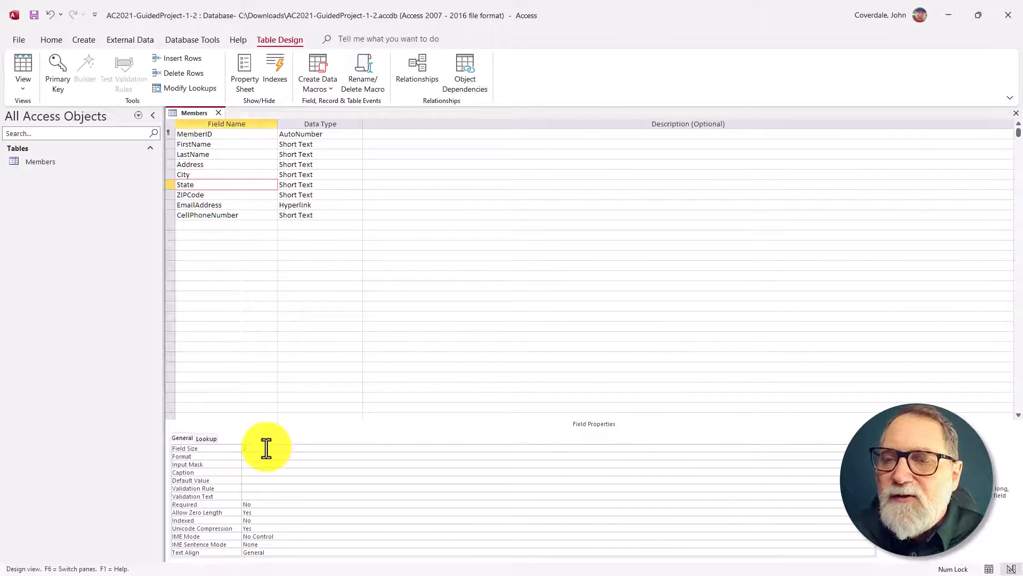
Step: Set the ZIPCode field's caption to ZIP
{"action": "left_click", "coordinate": [214, 195]}
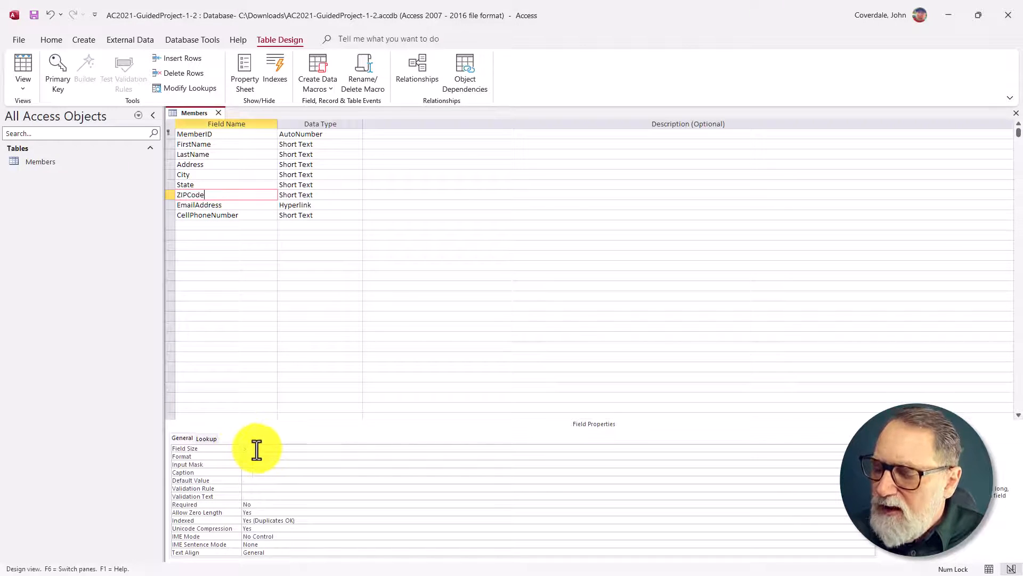
{"action": "left_click", "coordinate": [258, 472]}
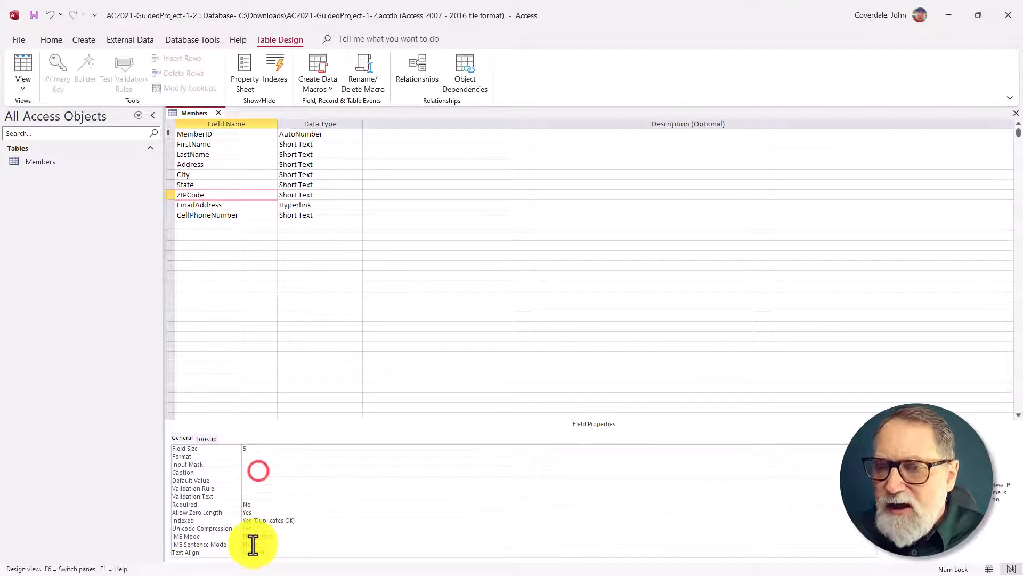
{"action": "type", "text": "Zi"}
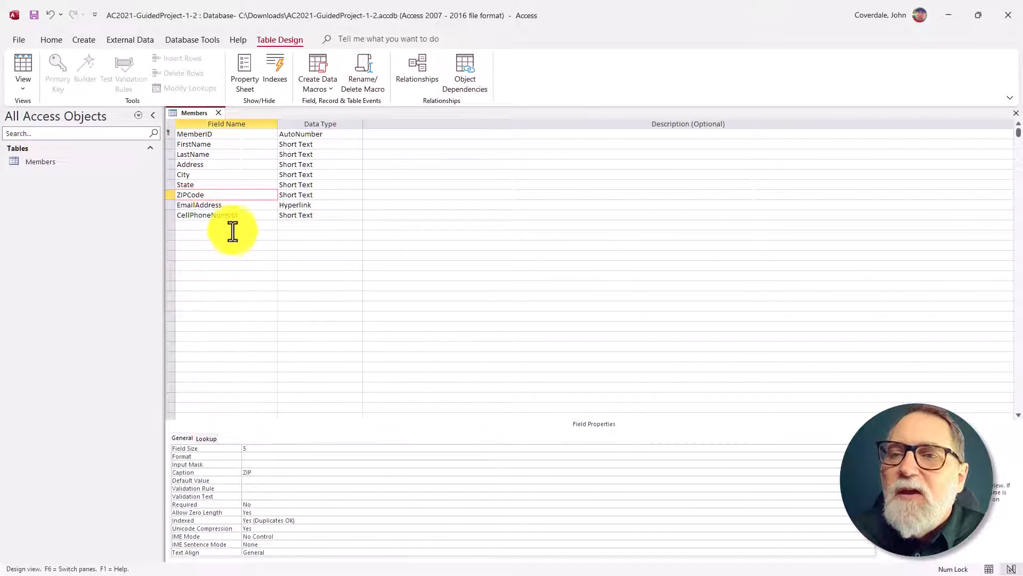
Step: Check the EmailAddress and CellPhoneNumber properties and save the Members table design
{"action": "left_click", "coordinate": [235, 206]}
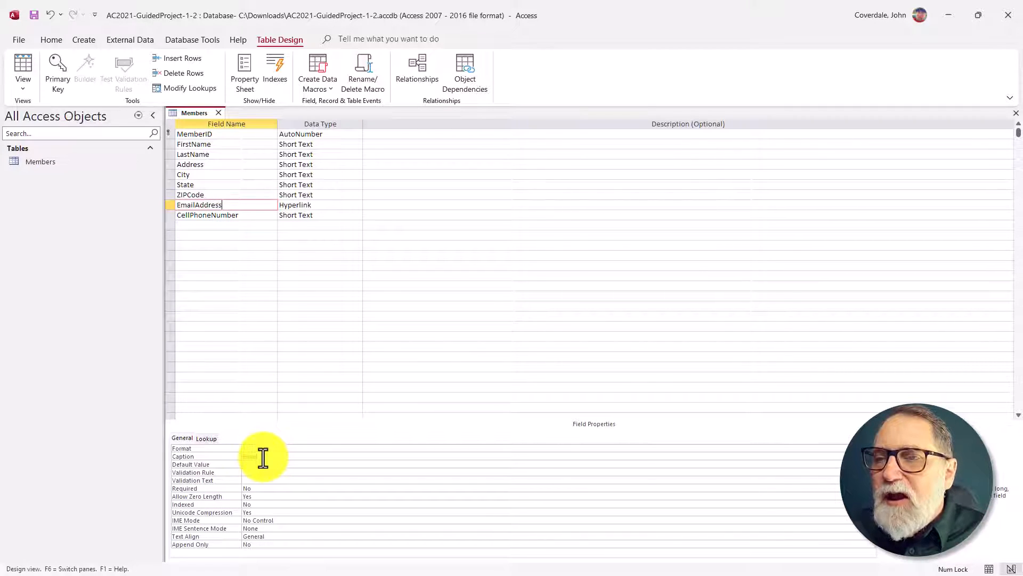
{"action": "left_click", "coordinate": [244, 214]}
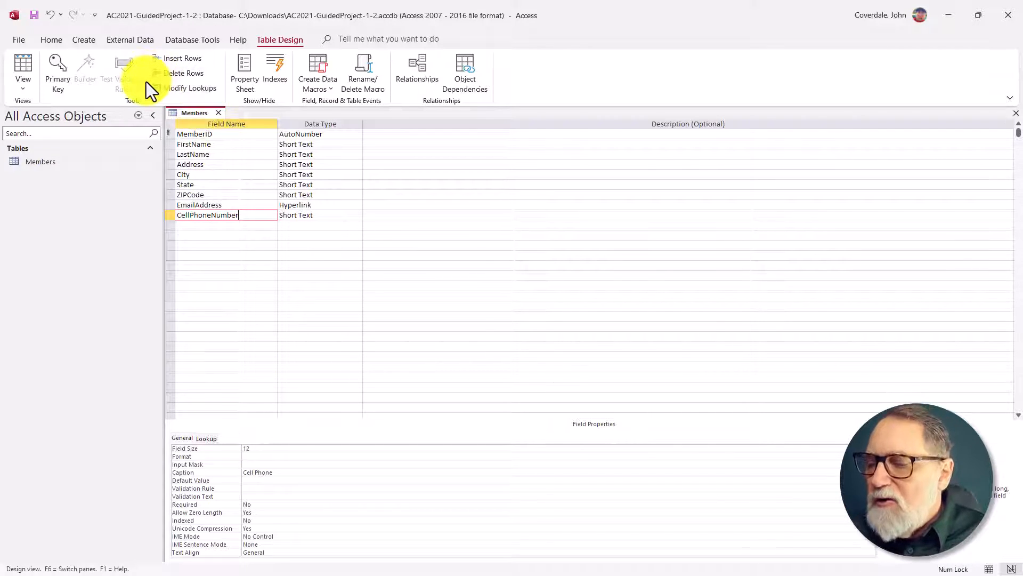
{"action": "left_click", "coordinate": [33, 14]}
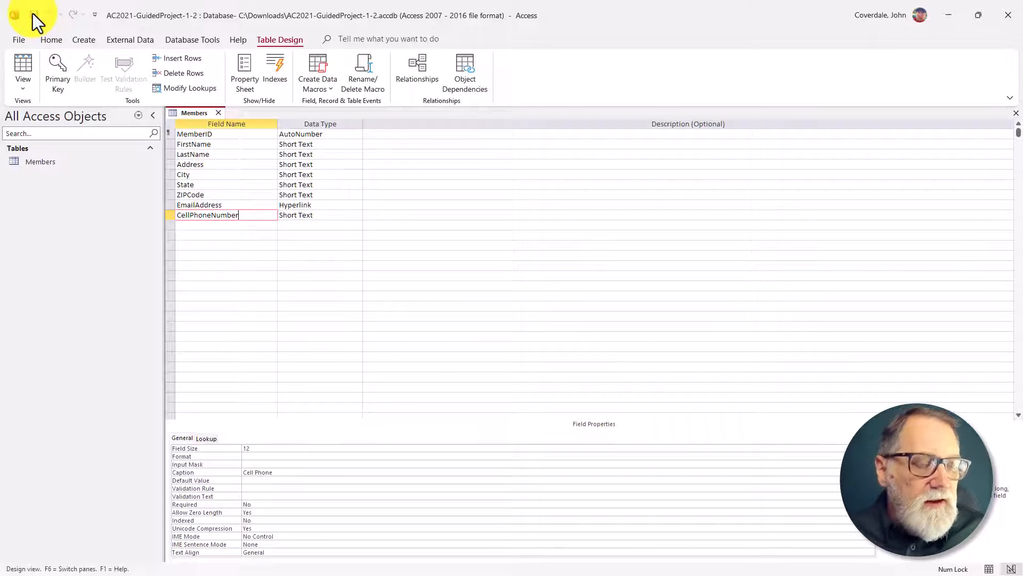
Step: Switch to the SIMnet instructions and mark the Table 1-11 field properties and save-table items (3j and 3k) as completed
{"action": "key", "text": "alt+Tab"}
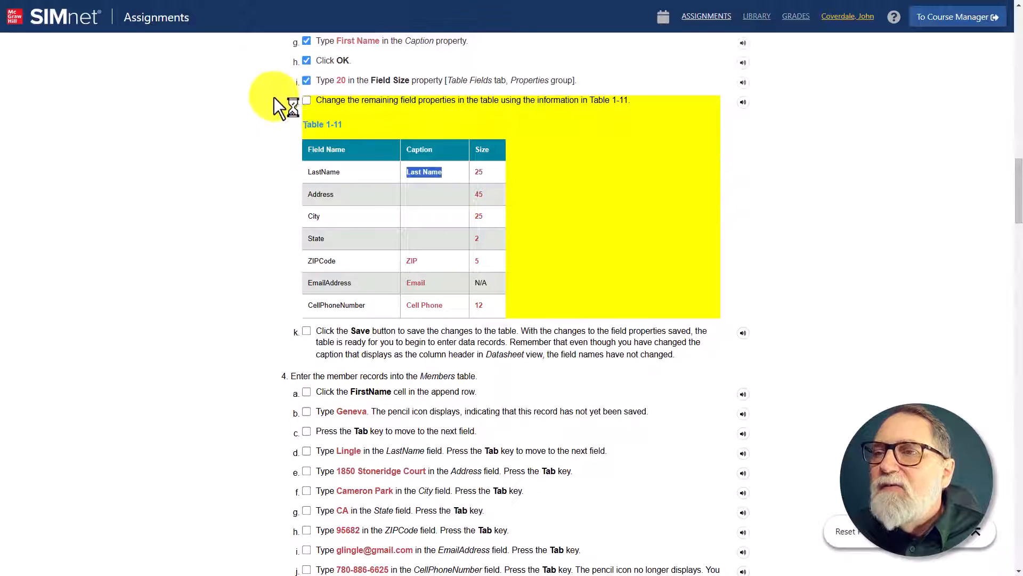
{"action": "left_click", "coordinate": [307, 100]}
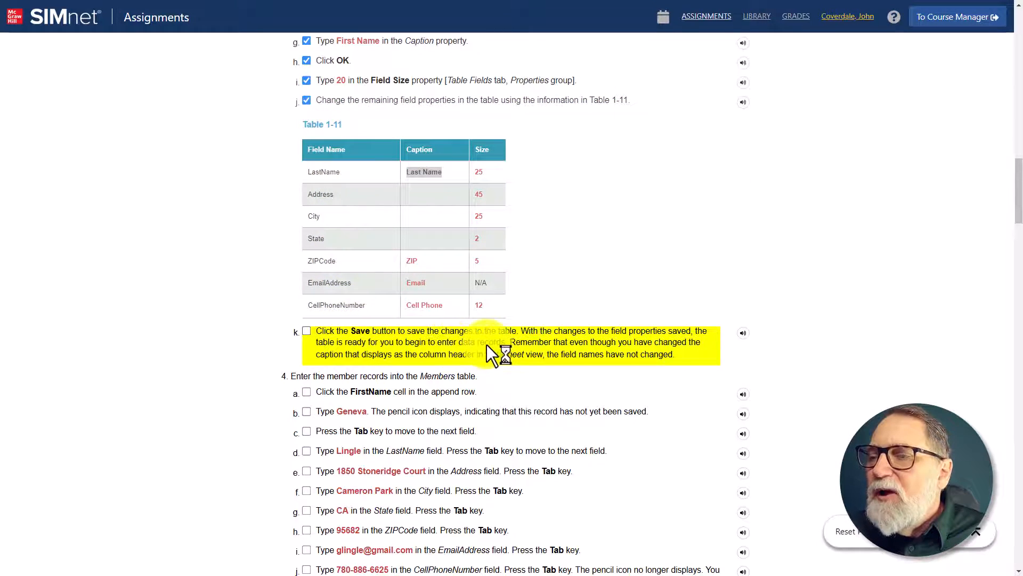
{"action": "left_click", "coordinate": [307, 332]}
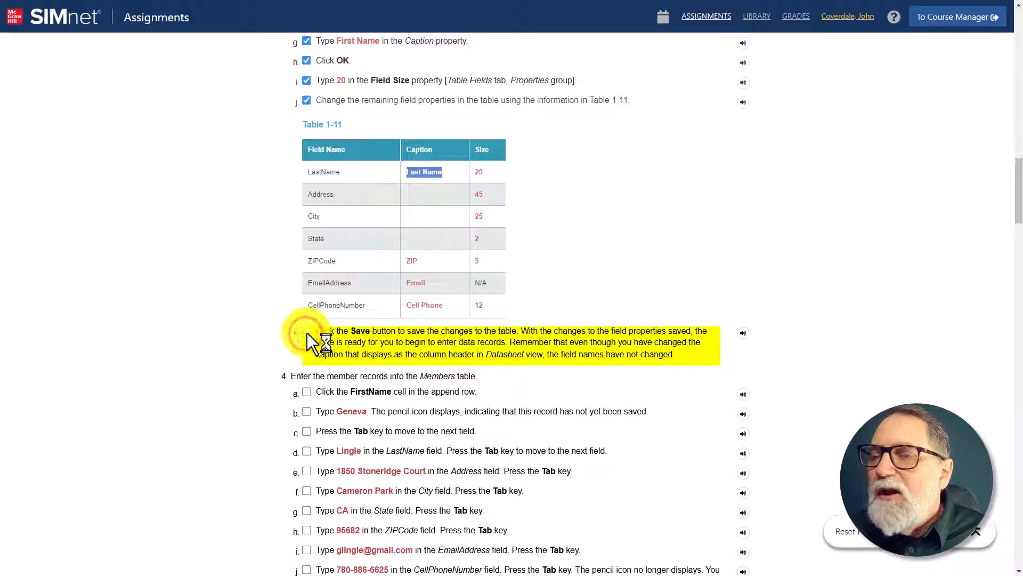
{"action": "left_click", "coordinate": [307, 332]}
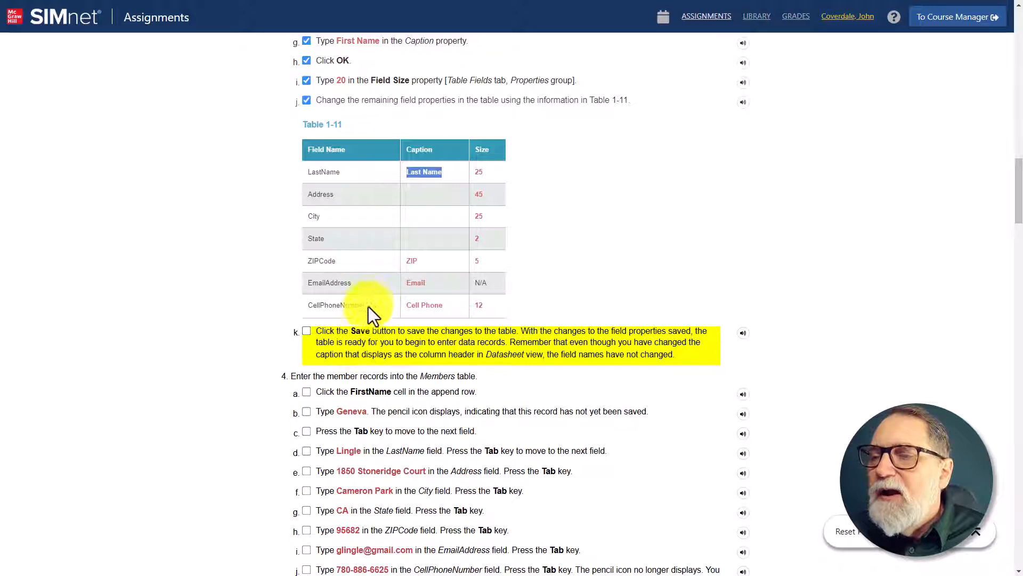
{"action": "scroll", "coordinate": [370, 299], "scroll_direction": "down", "scroll_amount": 3}
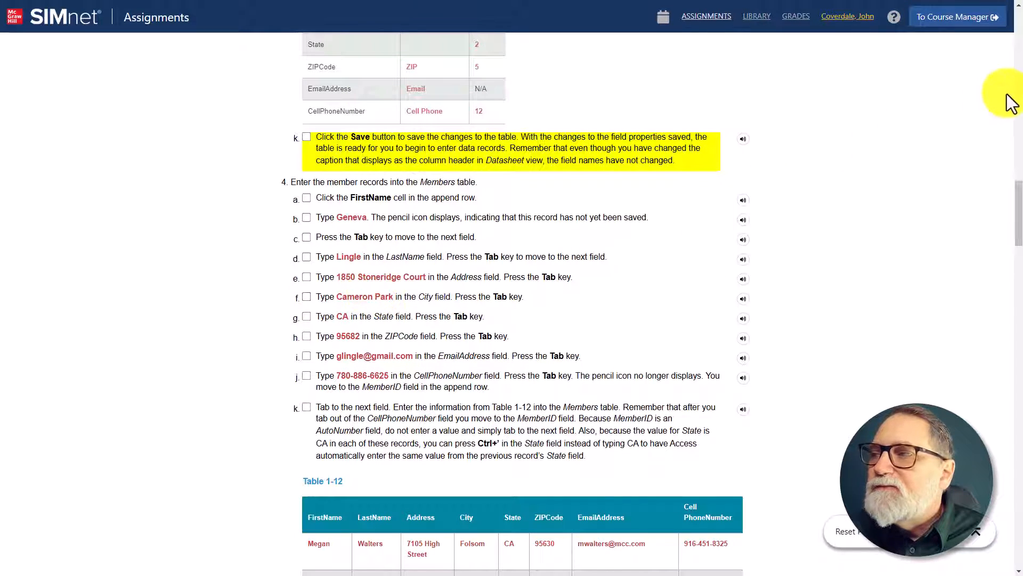
{"action": "left_click", "coordinate": [305, 138]}
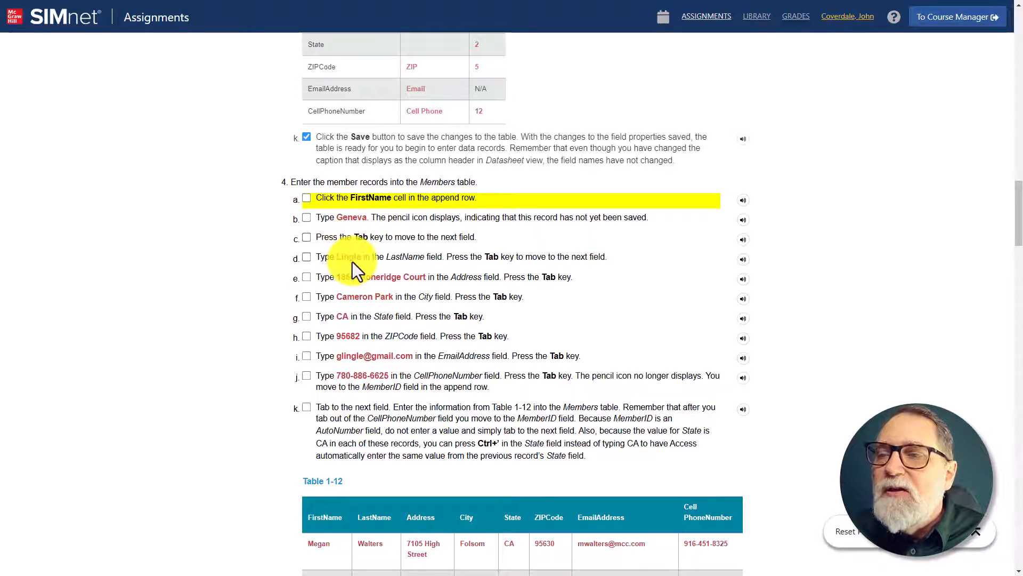
Step: Copy the street address from instruction 4e and switch back to Access
{"action": "left_click_drag", "start_coordinate": [337, 275], "coordinate": [408, 278]}
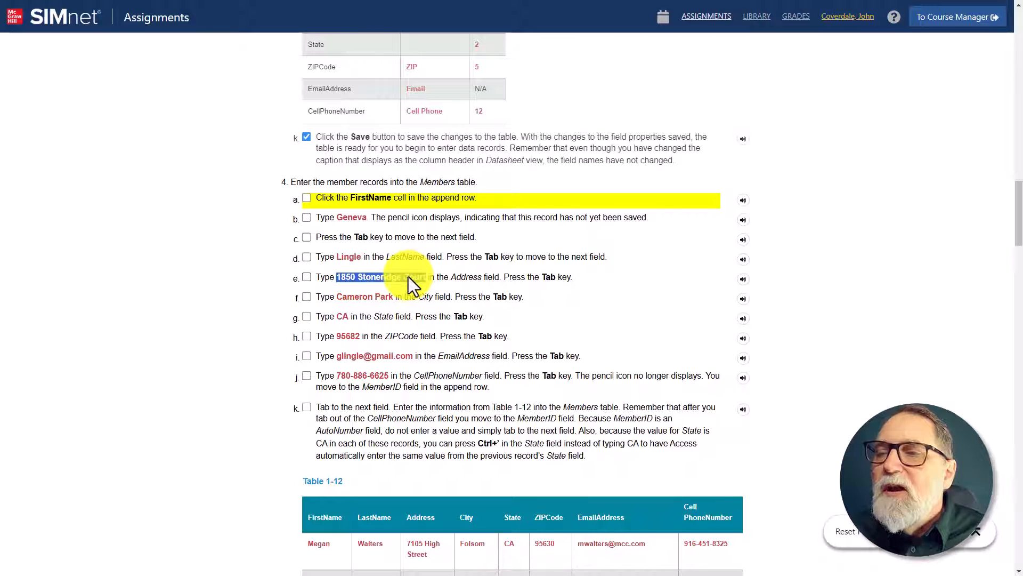
{"action": "right_click", "coordinate": [409, 280]}
{"action": "left_click", "coordinate": [430, 291]}
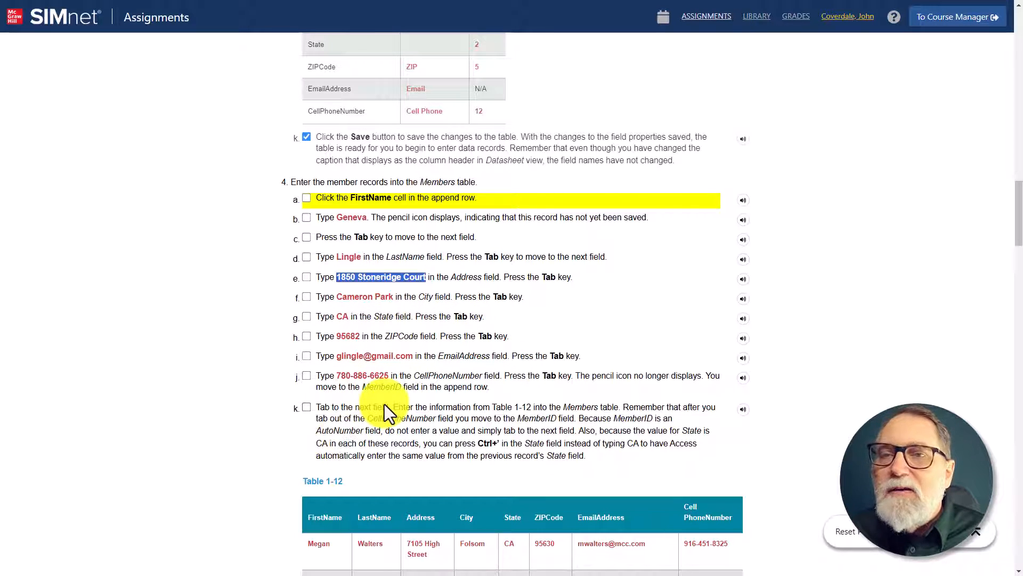
{"action": "key", "text": "alt+Tab"}
{"action": "key", "text": "alt+Tab"}
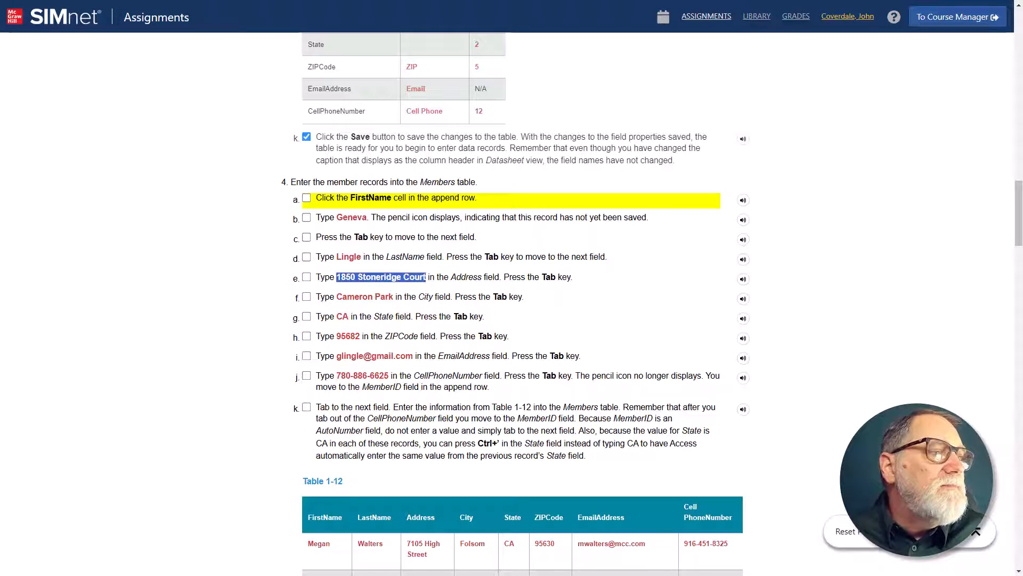
{"action": "key", "text": "alt+Tab"}
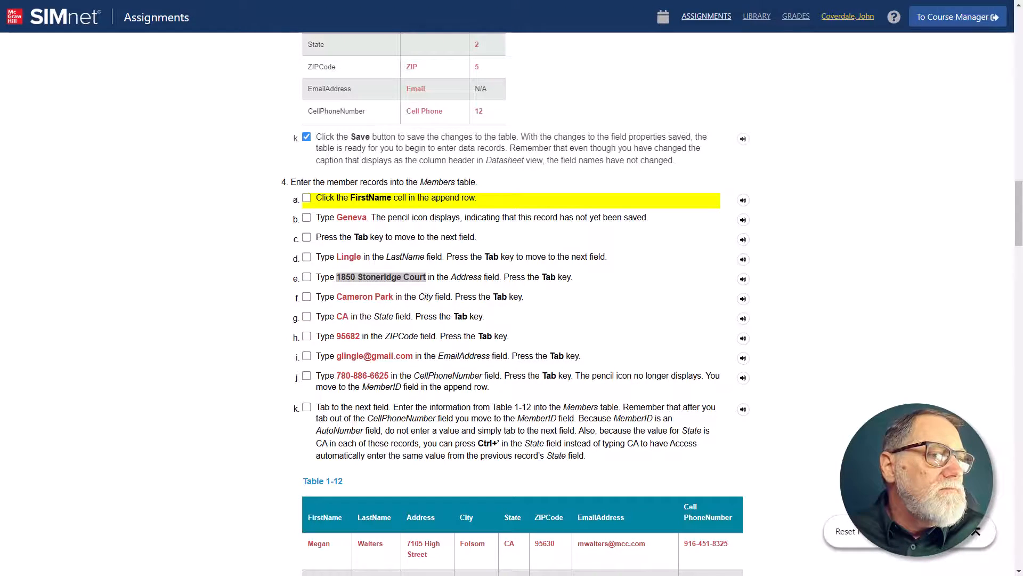
{"action": "key", "text": "alt+Tab"}
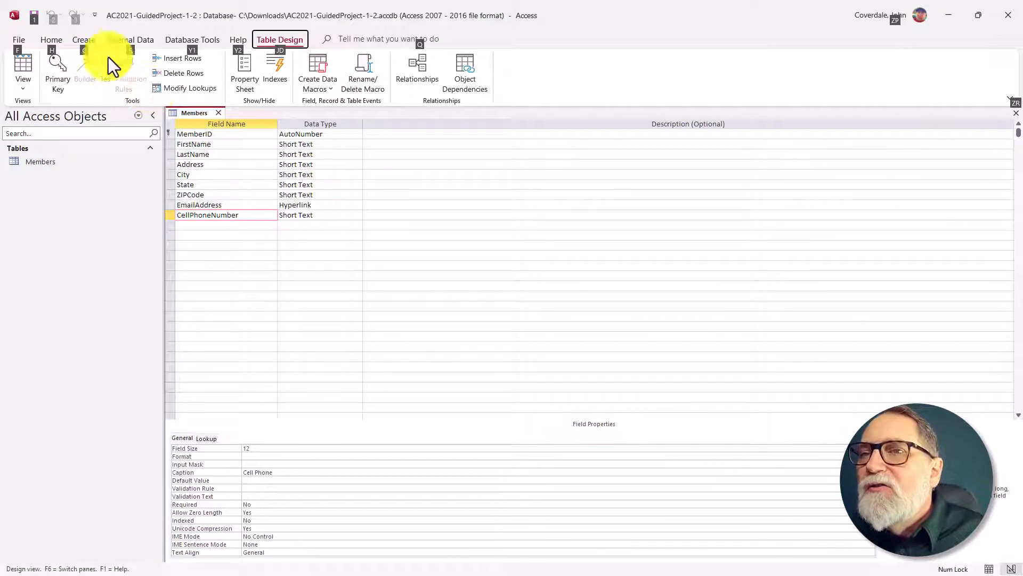
Step: Switch the Members table from Design view to Datasheet view for record entry
{"action": "double_click", "coordinate": [146, 24]}
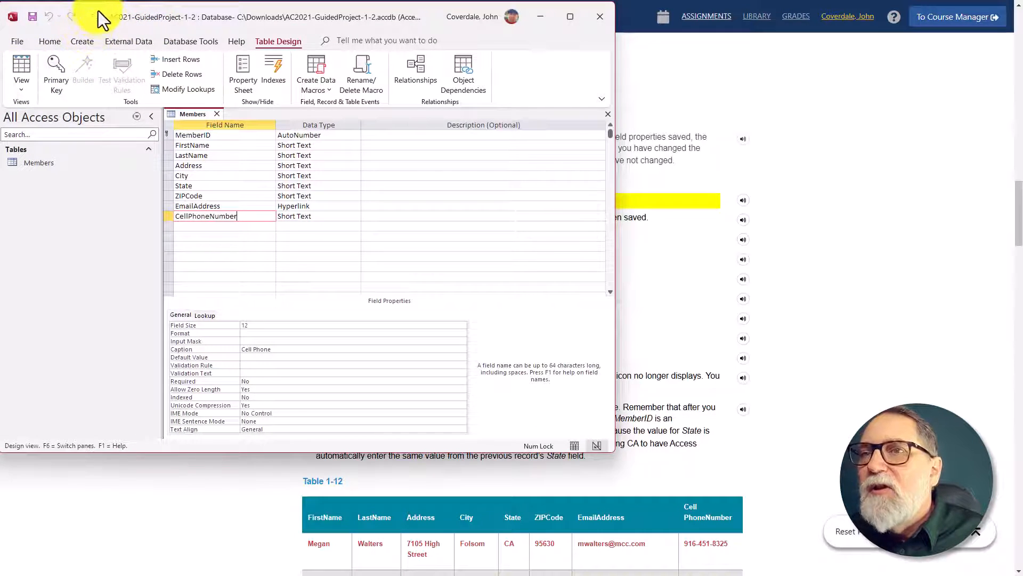
{"action": "left_click", "coordinate": [581, 20]}
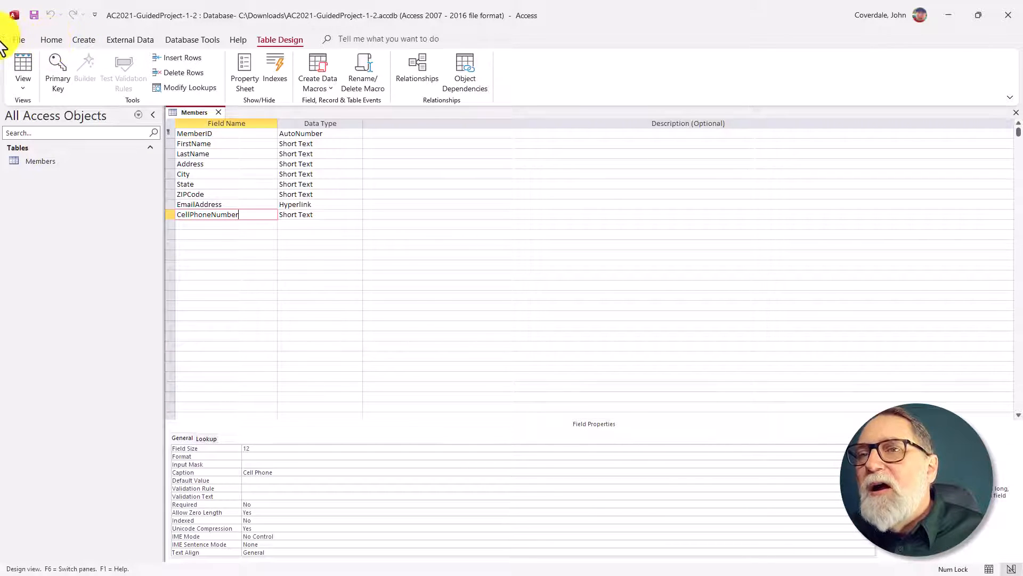
{"action": "left_click", "coordinate": [22, 62]}
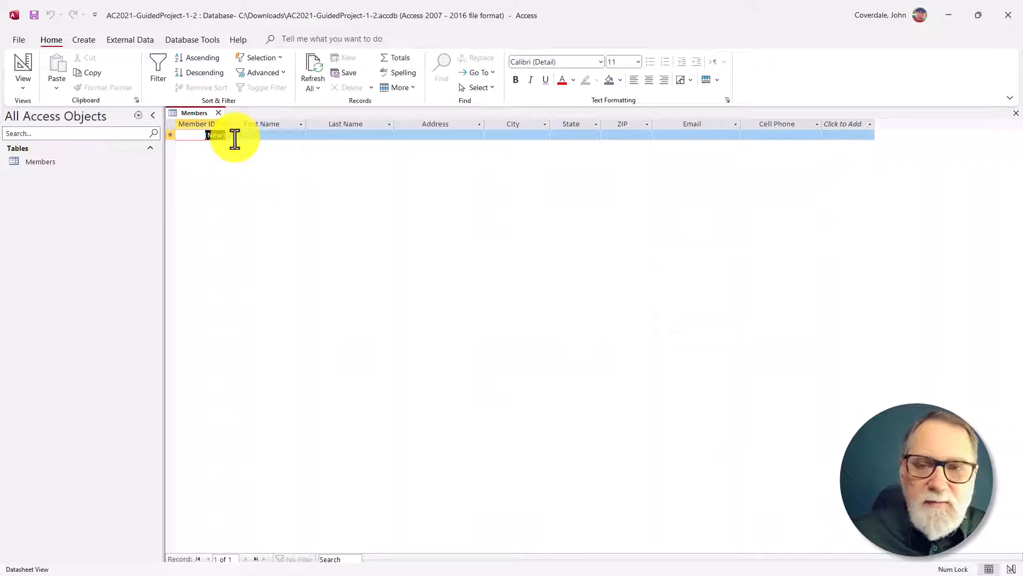
Step: Enter the first member's first name, last name and street address from instructions 4b to 4e in the append row
{"action": "key", "text": "Tab"}
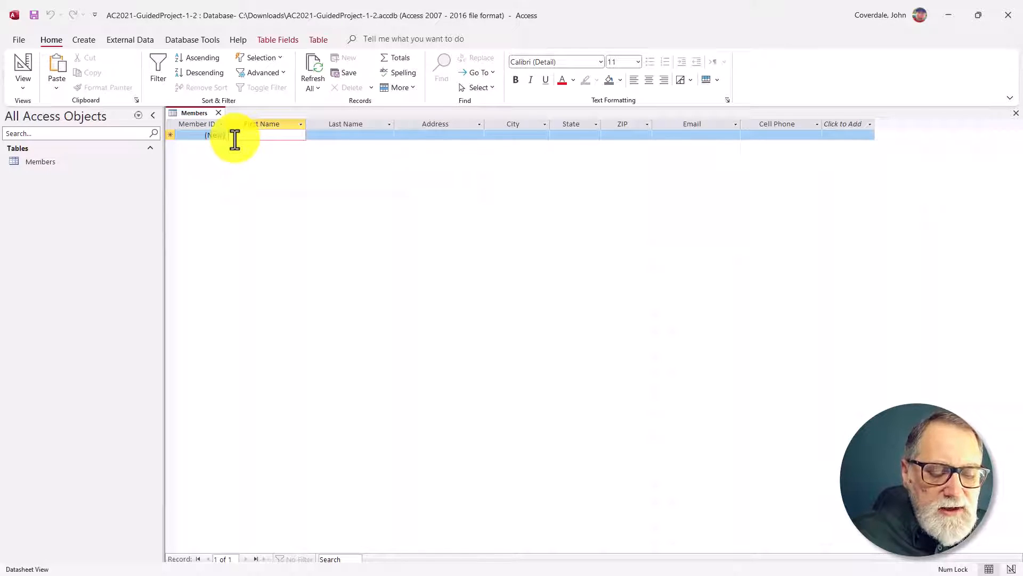
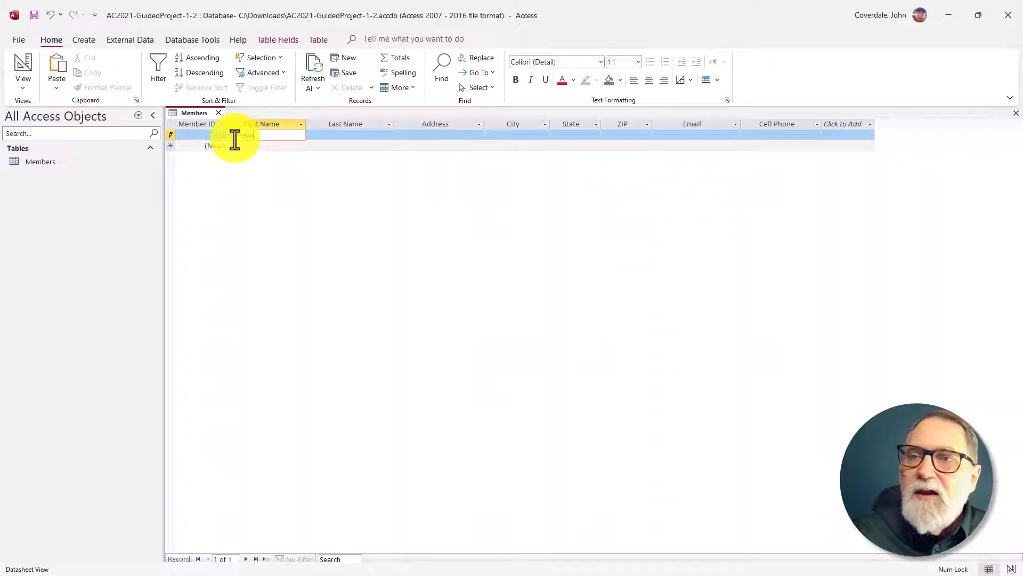
{"action": "key", "text": "Tab"}
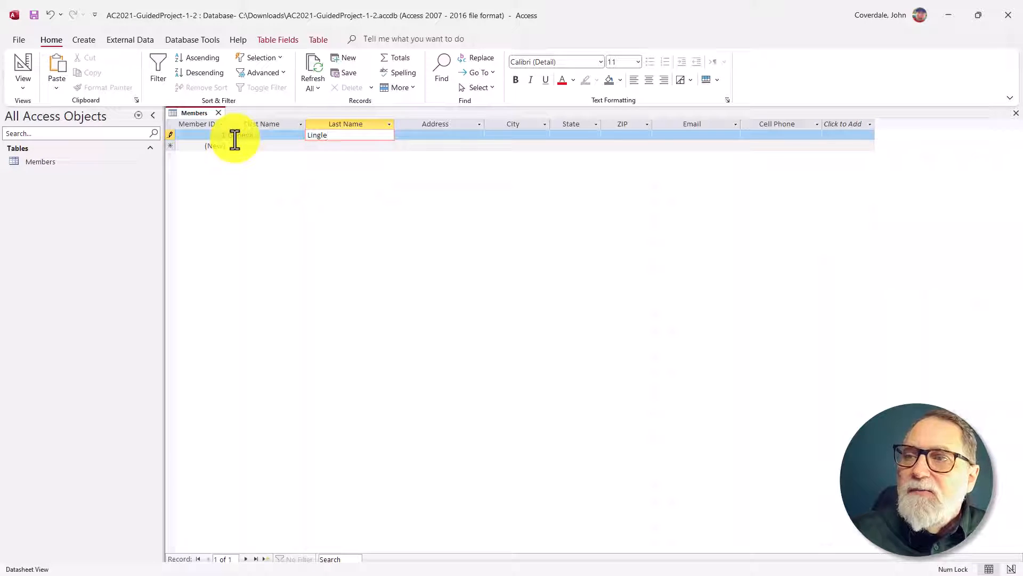
{"action": "key", "text": "Tab"}
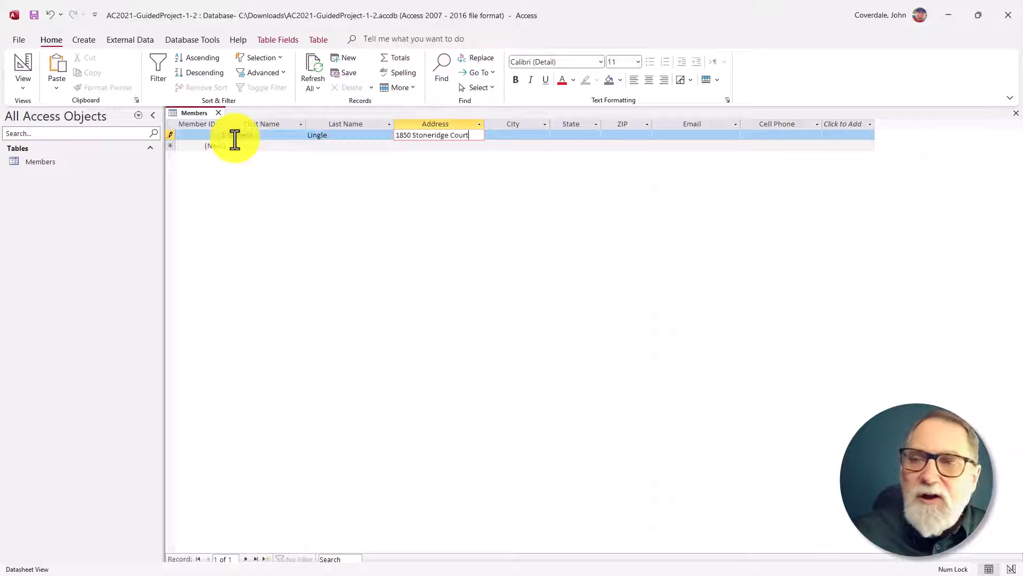
{"action": "key", "text": "Tab"}
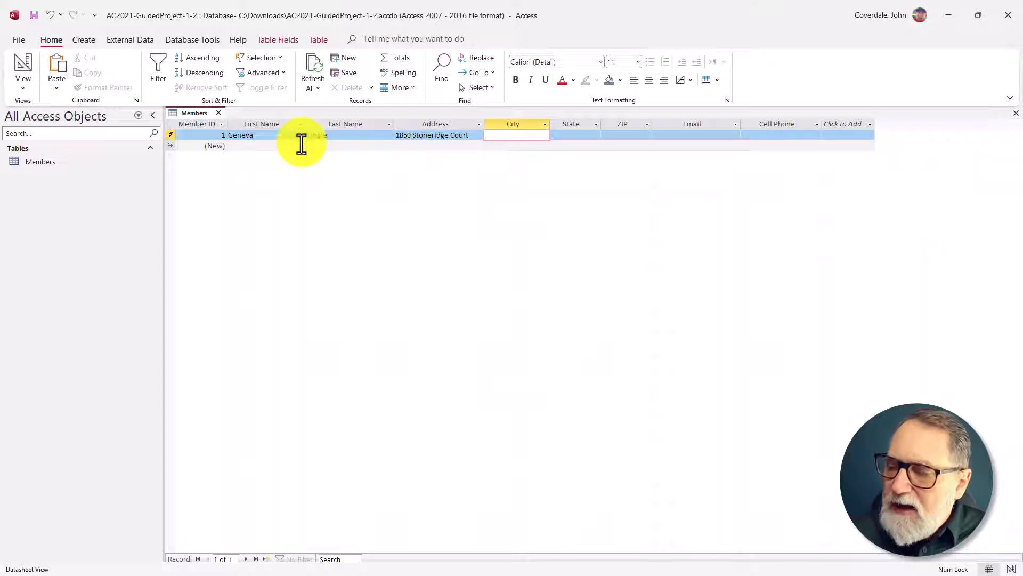
Step: Complete the first member's city, state CA and ZIP code as given in instructions 4f to 4h
{"action": "type", "text": "Cameron"}
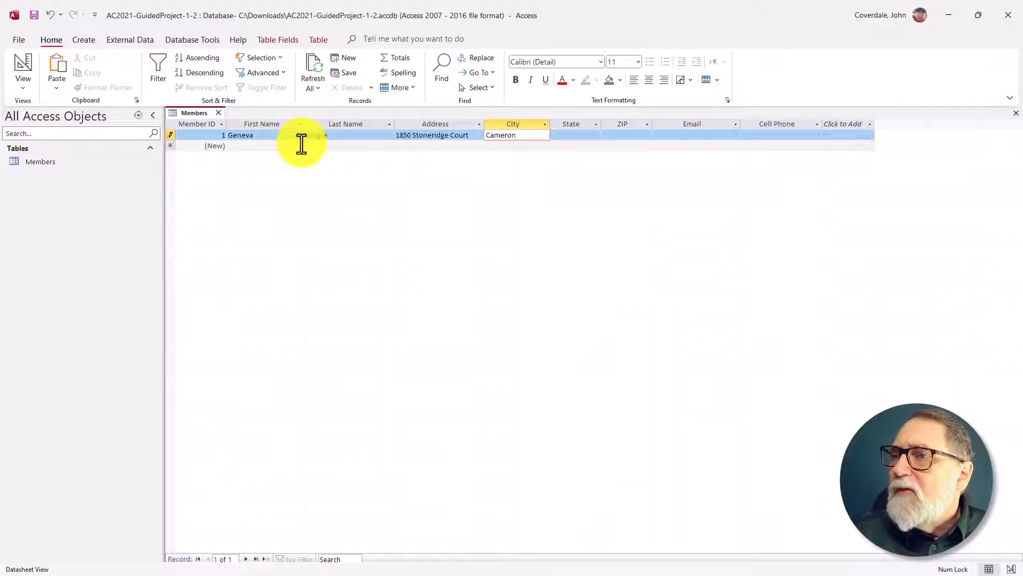
{"action": "type", "text": " Park"}
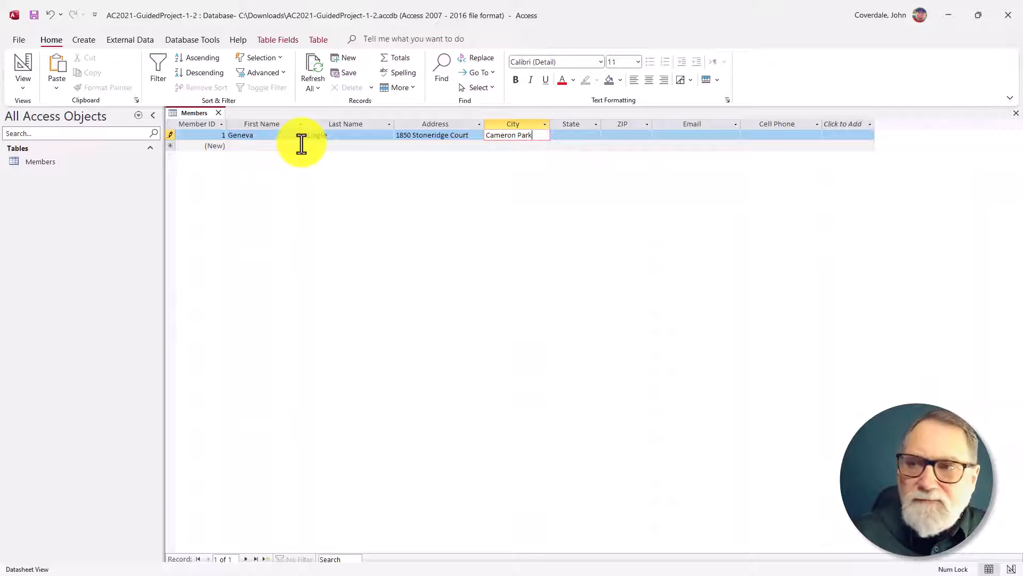
{"action": "key", "text": "Tab"}
{"action": "key", "text": "Tab"}
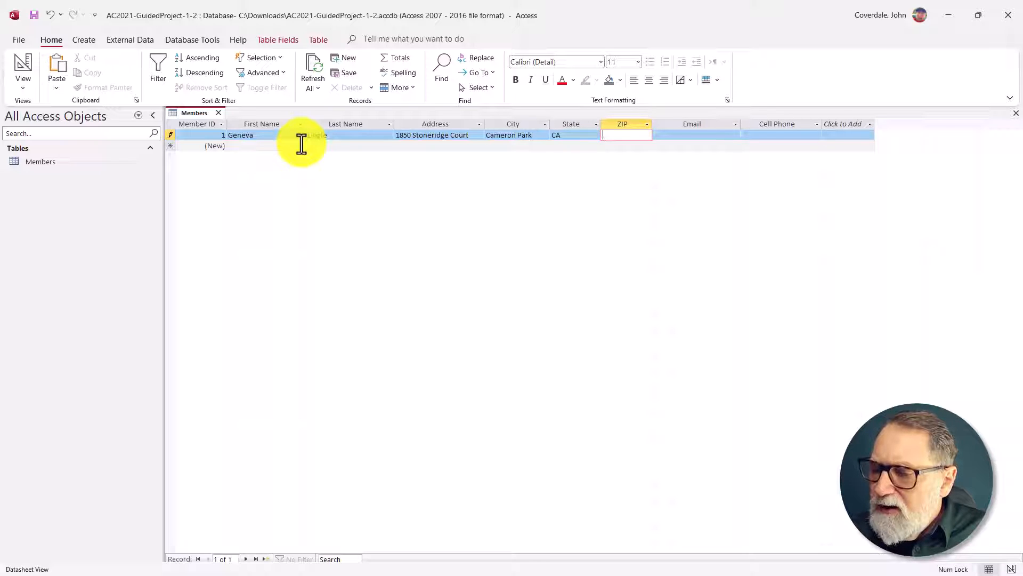
{"action": "type", "text": "95682"}
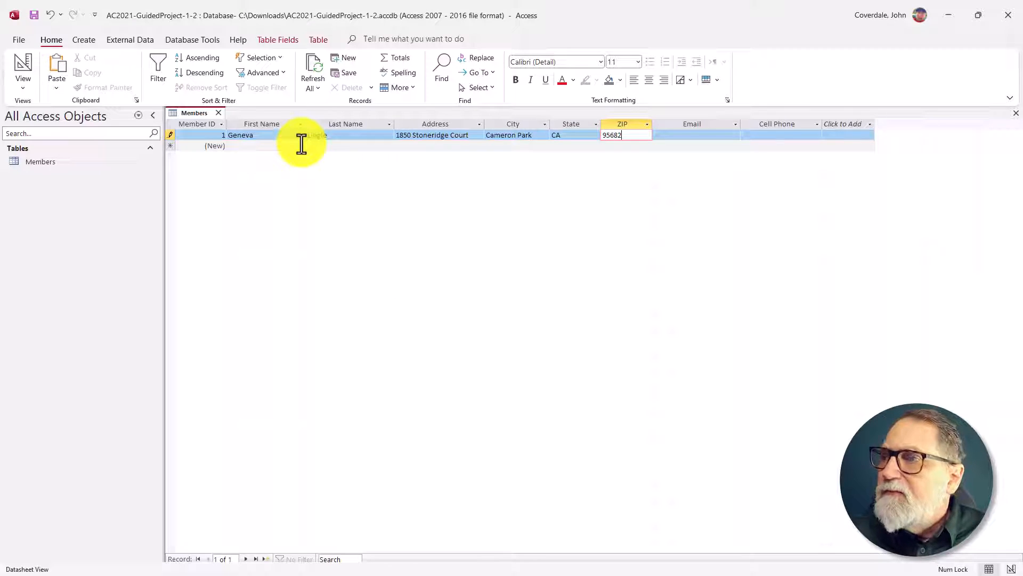
{"action": "key", "text": "Tab"}
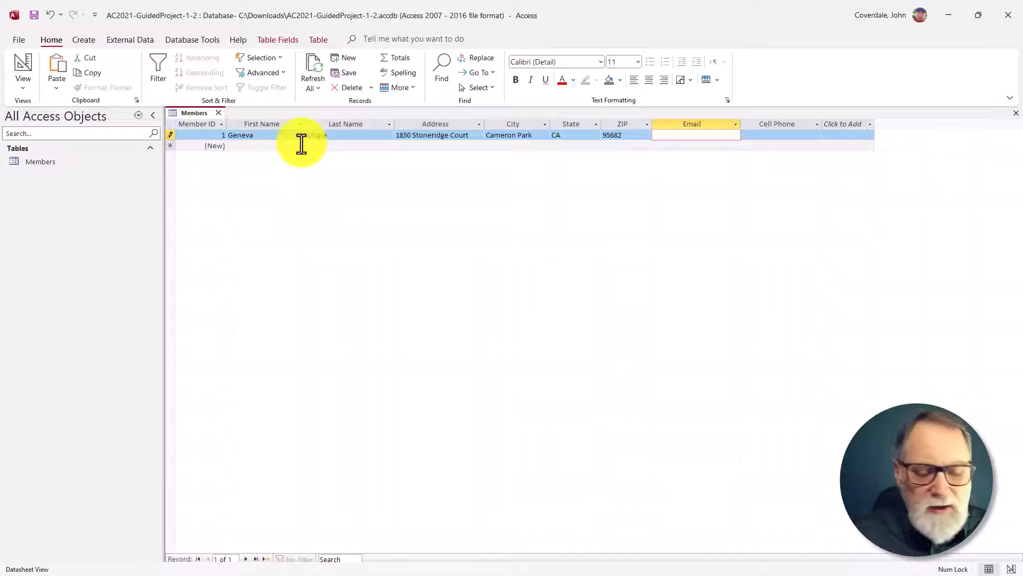
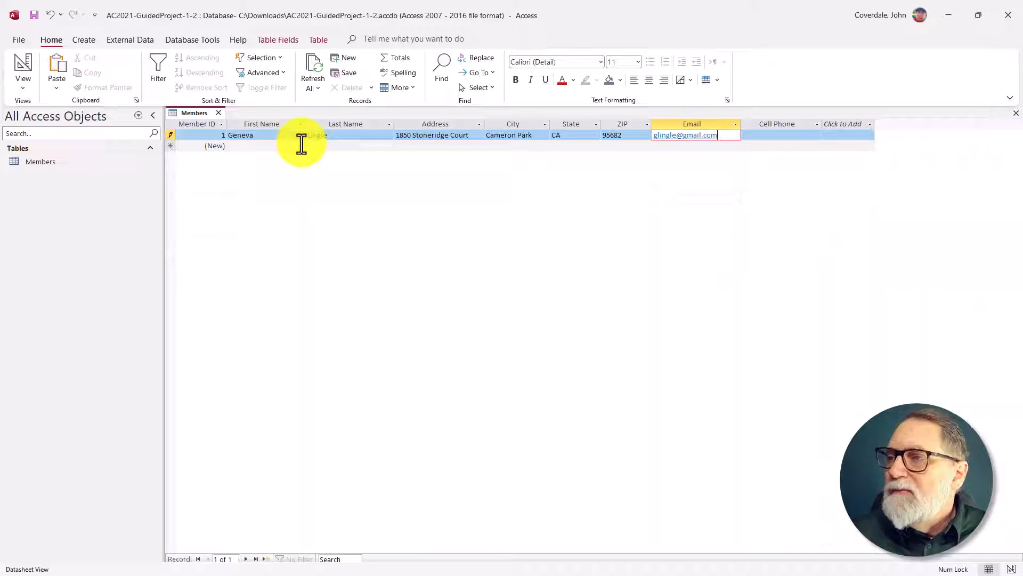
Step: Enter the first member's email address and cell phone number, and move on to save the record
{"action": "key", "text": "Tab"}
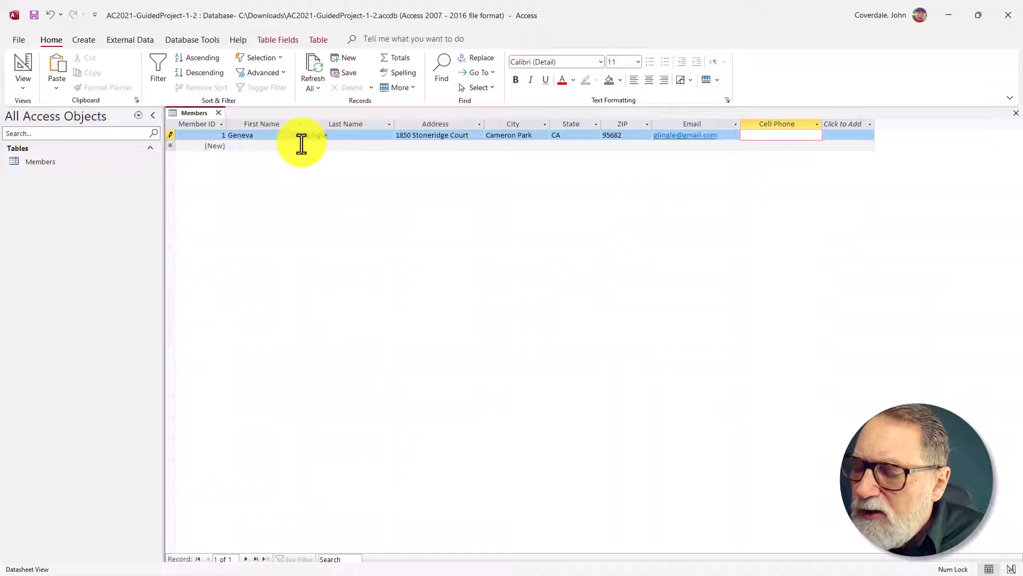
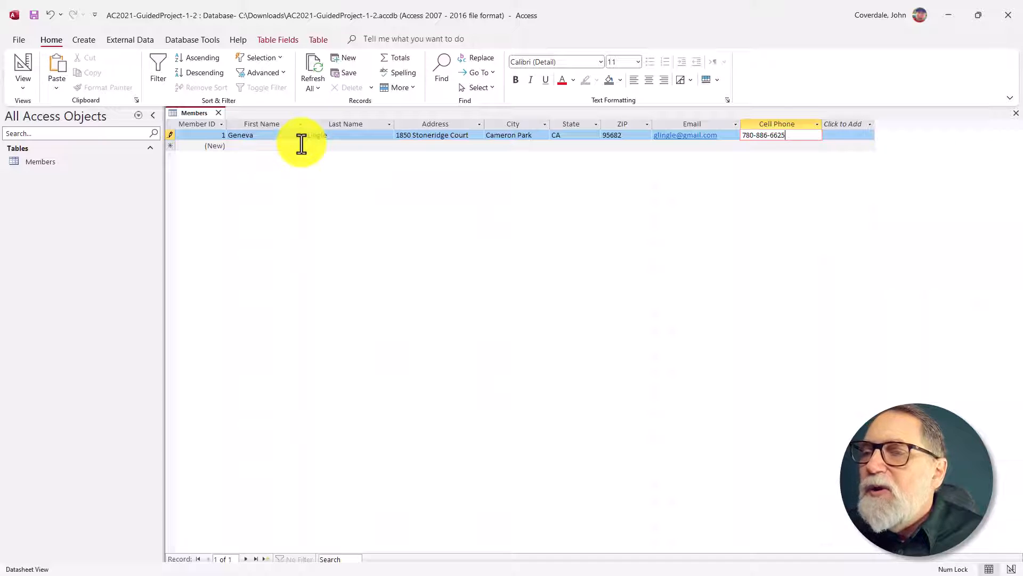
{"action": "key", "text": "Tab"}
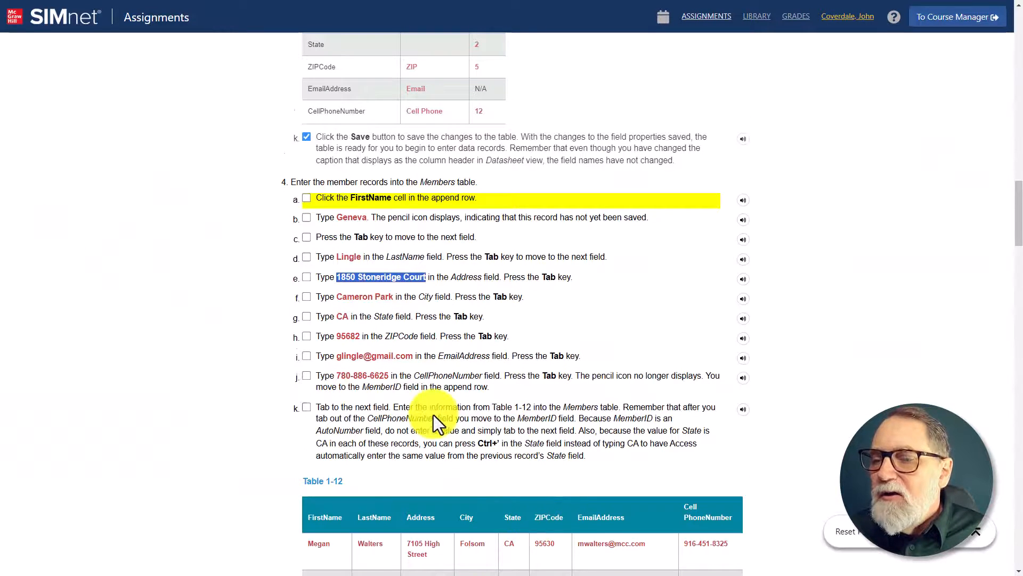
Step: Switch to the SIMnet instructions and mark the member record entry items 4a through 4k as completed
{"action": "scroll", "coordinate": [433, 415], "scroll_direction": "down", "scroll_amount": 3}
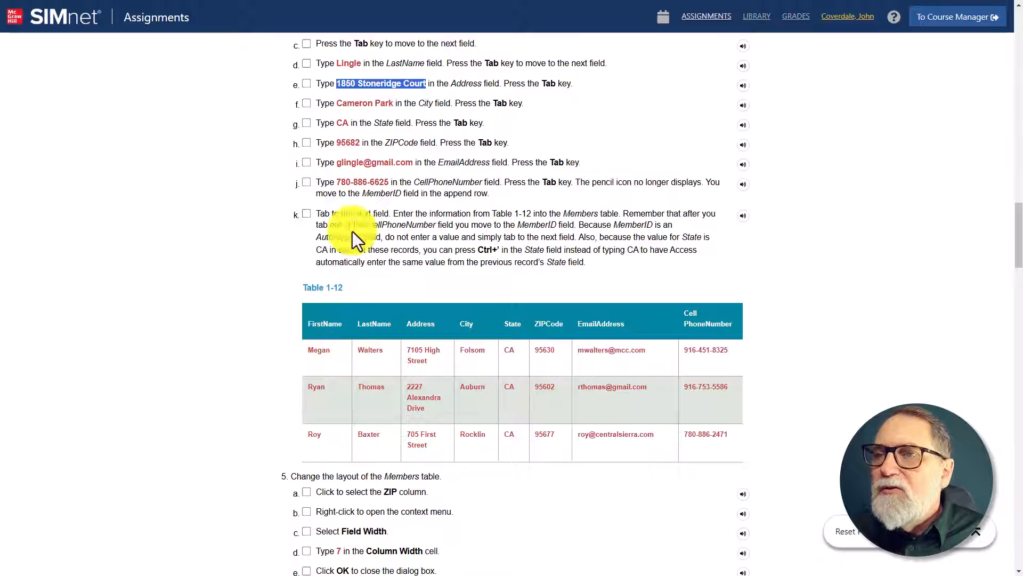
{"action": "scroll", "coordinate": [356, 126], "scroll_direction": "up", "scroll_amount": 3}
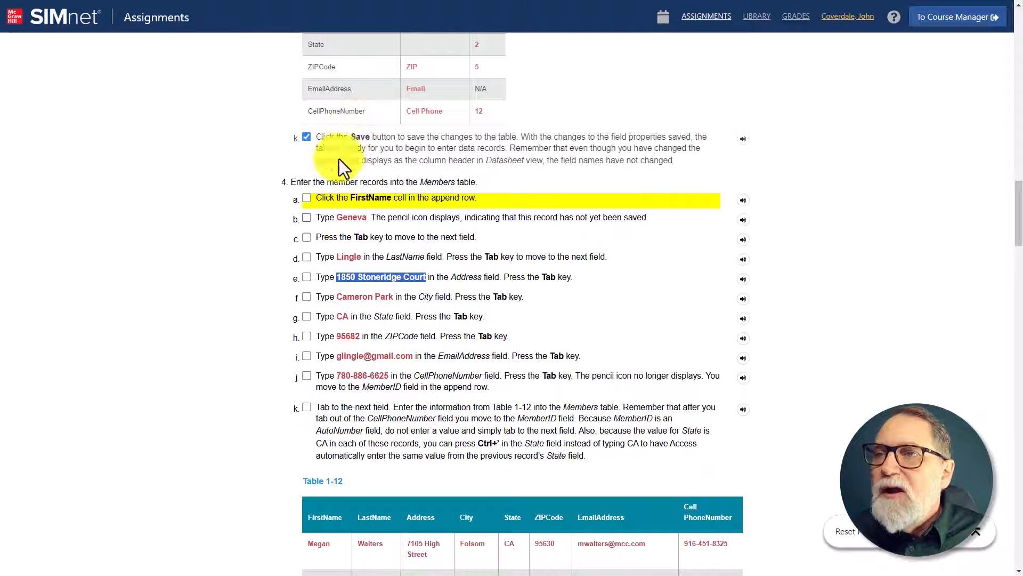
{"action": "left_click", "coordinate": [307, 199]}
{"action": "left_click", "coordinate": [304, 218]}
{"action": "left_click", "coordinate": [302, 235]}
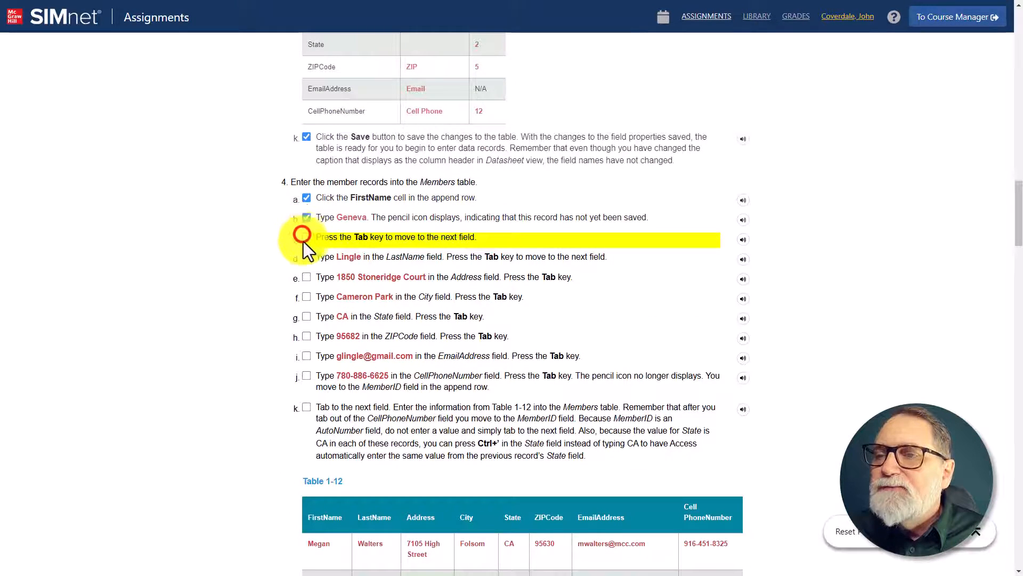
{"action": "left_click", "coordinate": [306, 257]}
{"action": "left_click", "coordinate": [307, 277]}
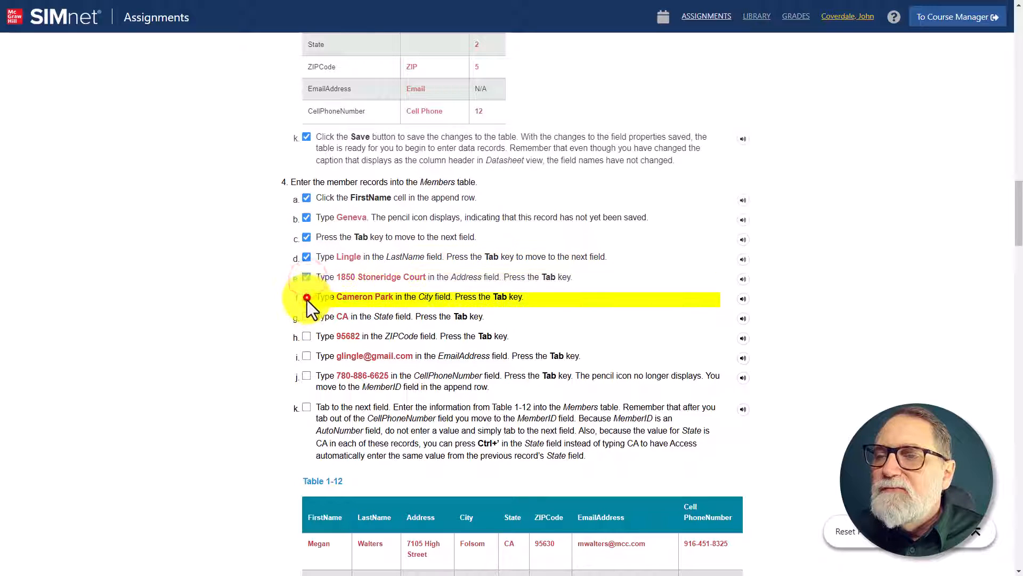
{"action": "left_click", "coordinate": [307, 298]}
{"action": "left_click", "coordinate": [306, 316]}
{"action": "left_click", "coordinate": [308, 337]}
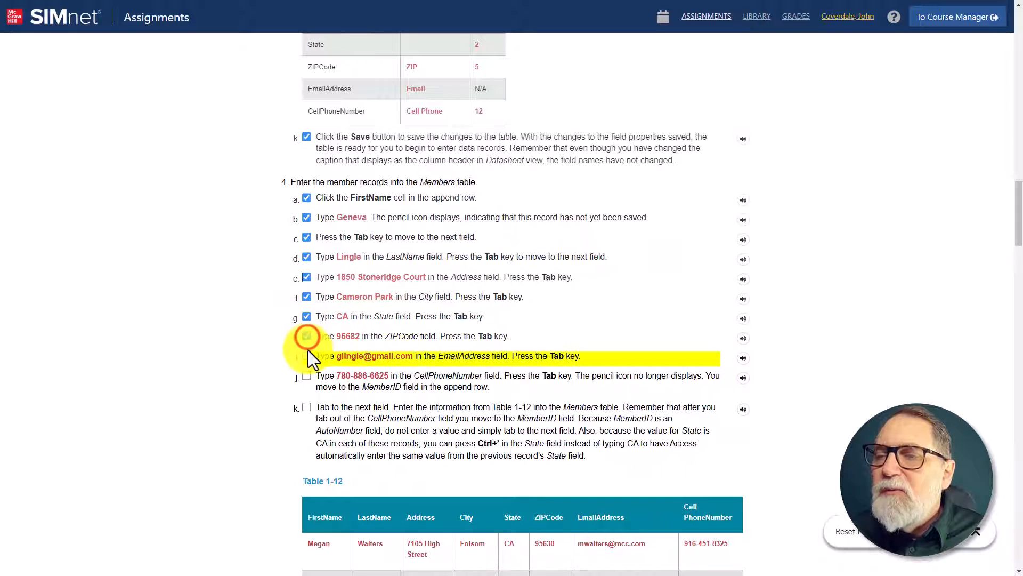
{"action": "left_click", "coordinate": [306, 356]}
{"action": "left_click", "coordinate": [306, 375]}
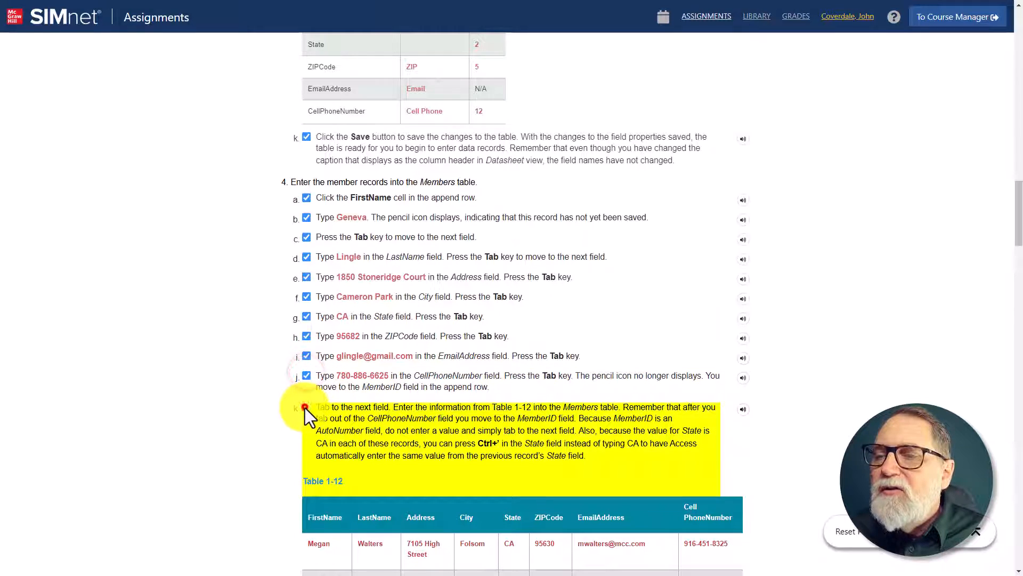
{"action": "left_click", "coordinate": [305, 408]}
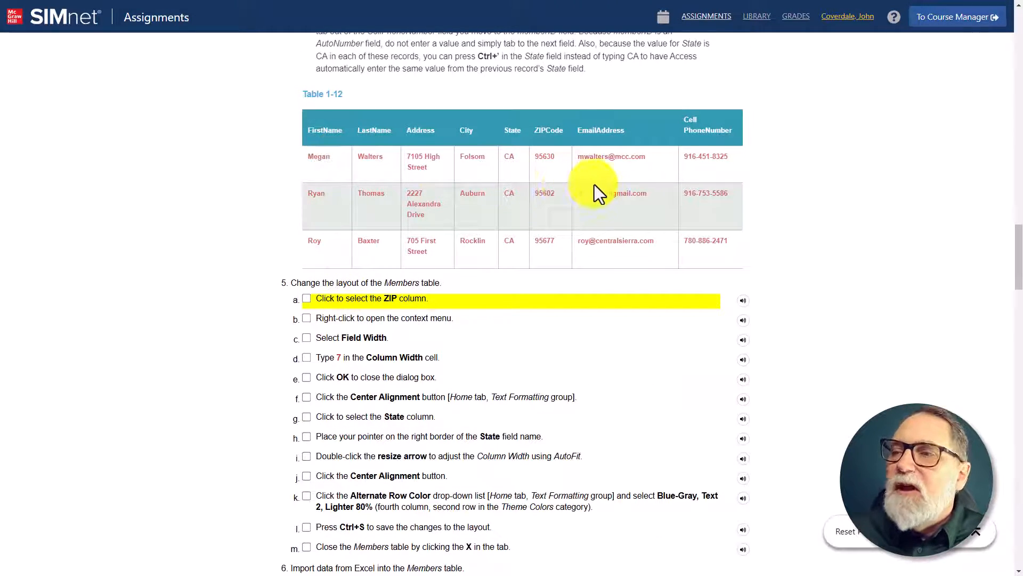
Step: Copy the street address of the first member listed in Table 1-12 and switch back to Access
{"action": "left_click_drag", "start_coordinate": [432, 168], "coordinate": [407, 156]}
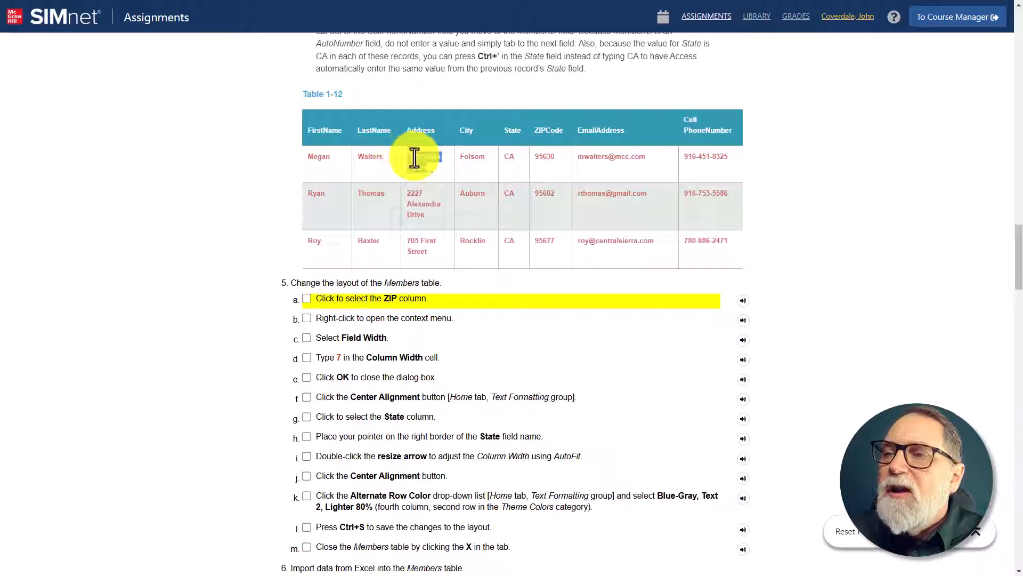
{"action": "right_click", "coordinate": [427, 169]}
{"action": "left_click", "coordinate": [430, 168]}
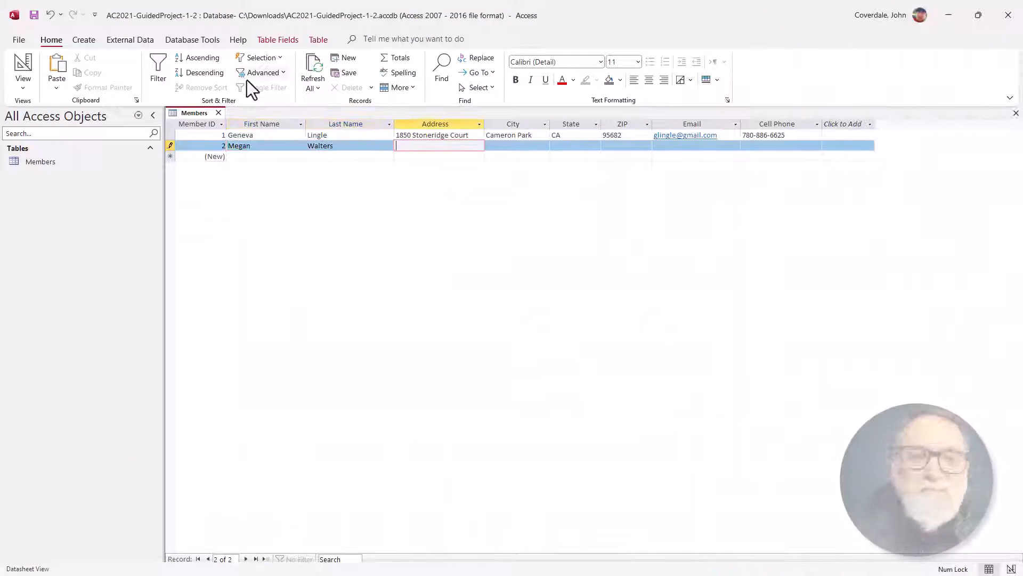
Step: Fill in the street address, city and state CA for the second Members record from Table 1-12
{"action": "key", "text": "Tab"}
{"action": "type", "text": "Folsom"}
{"action": "key", "text": "Tab"}
{"action": "type", "text": "CA"}
Step: Enter the second member's ZIP code, email address and cell phone number from Table 1-12
{"action": "key", "text": "Tab"}
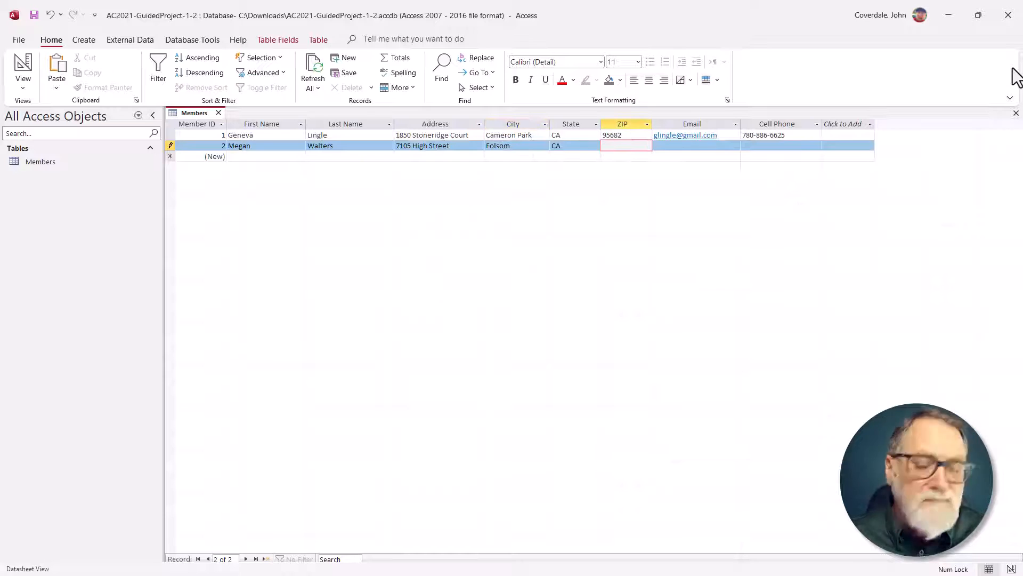
{"action": "type", "text": "95630"}
{"action": "key", "text": "Tab"}
{"action": "key", "text": "Tab"}
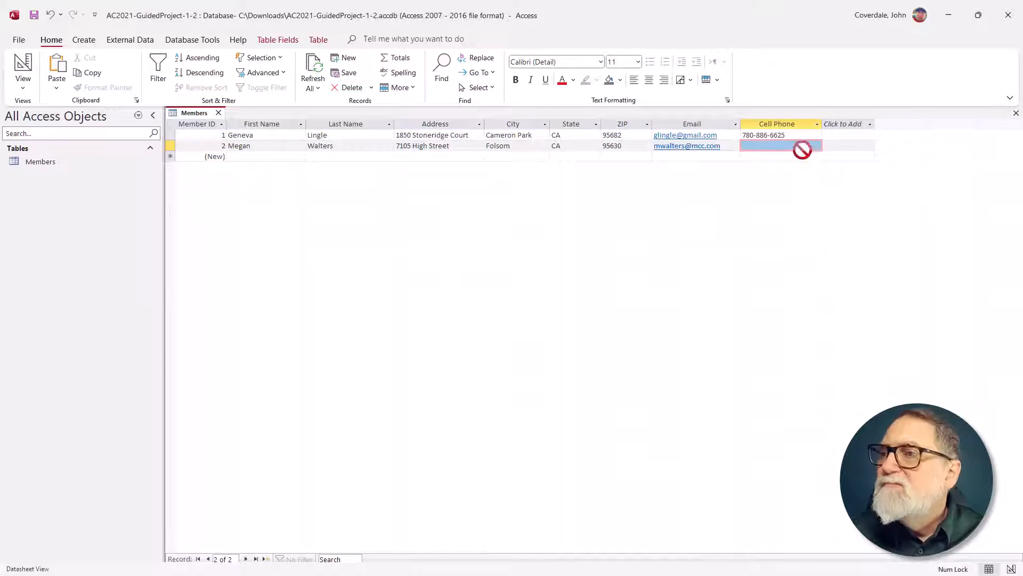
Step: Start the third Members record with the first name, last name and street address from the second row of Table 1-12
{"action": "key", "text": "Tab"}
{"action": "key", "text": "Tab"}
Step: Enter the third member's city, state CA and ZIP code from Table 1-12
{"action": "key", "text": "Tab"}
{"action": "key", "text": "Tab"}
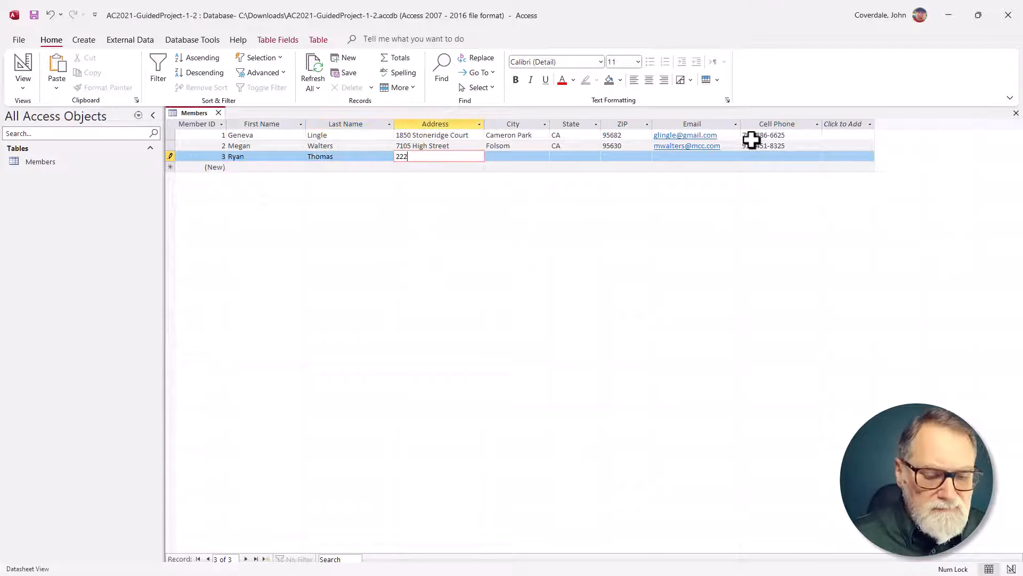
{"action": "key", "text": "Tab"}
{"action": "type", "text": "Auburn"}
Step: Enter the third member's email address and cell phone number from Table 1-12
{"action": "key", "text": "Tab"}
{"action": "type", "text": "CA"}
{"action": "key", "text": "Tab"}
{"action": "type", "text": "95602"}
{"action": "key", "text": "Tab"}
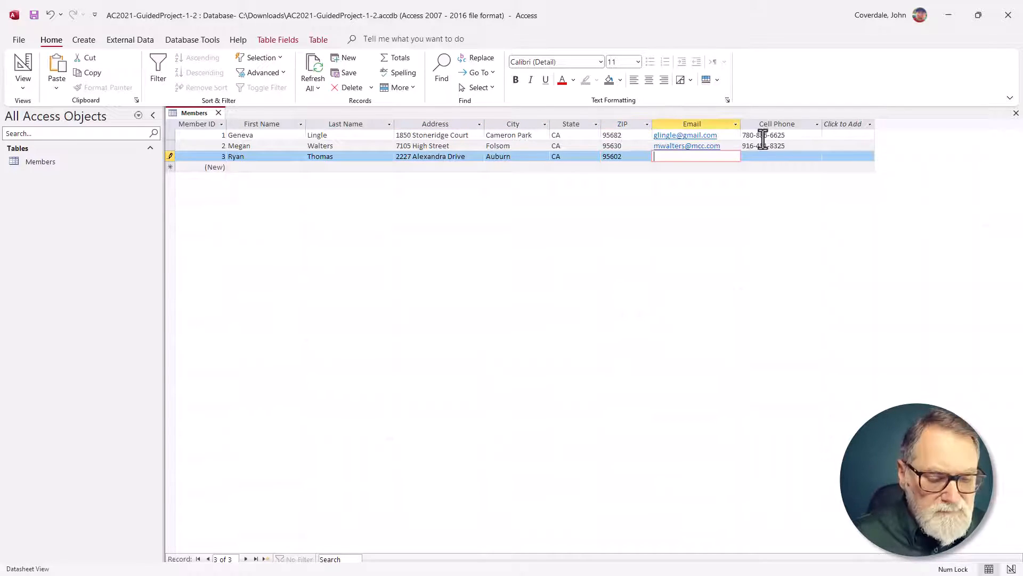
Step: Start the fourth Members record with the first name, last name, street address, city, state CA and ZIP code from the last row of Table 1-12
{"action": "key", "text": "Tab"}
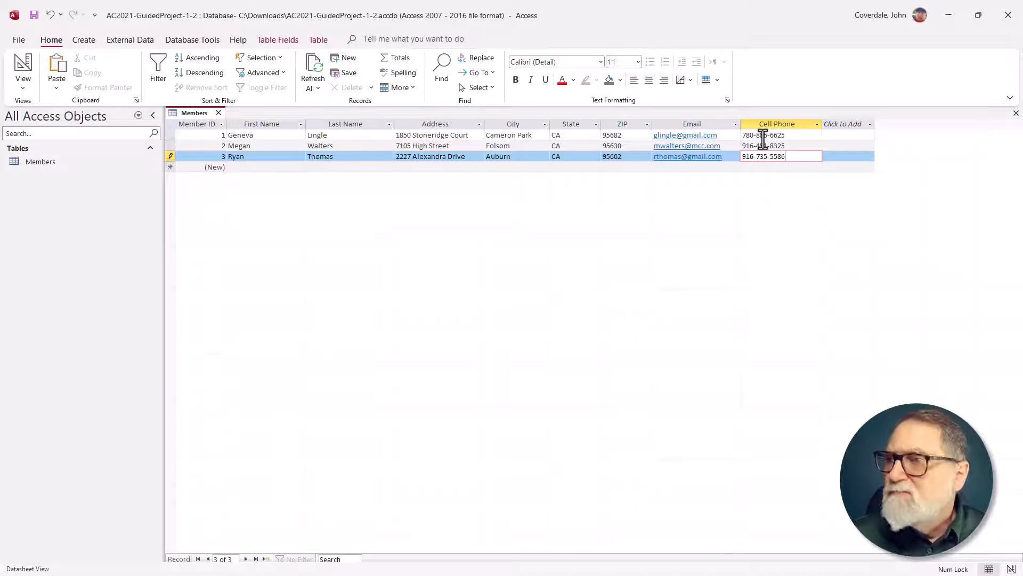
{"action": "key", "text": "Tab"}
{"action": "key", "text": "Tab"}
{"action": "key", "text": "Tab"}
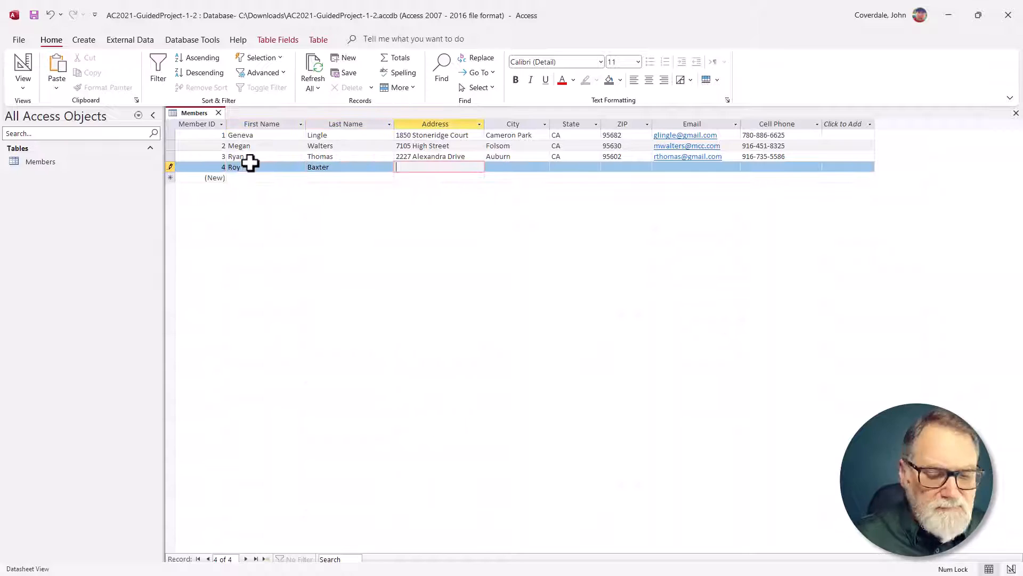
{"action": "key", "text": "Tab"}
{"action": "type", "text": "Rocklin\tCA\t"}
{"action": "type", "text": "95677"}
Step: Enter the fourth member's email address and cell phone number from Table 1-12
{"action": "key", "text": "Tab"}
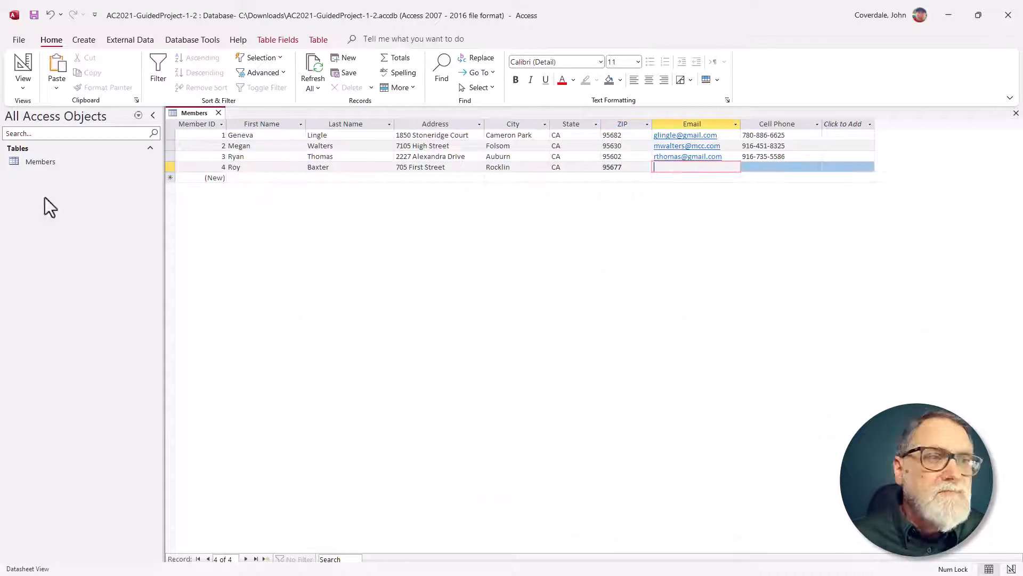
{"action": "key", "text": "Tab"}
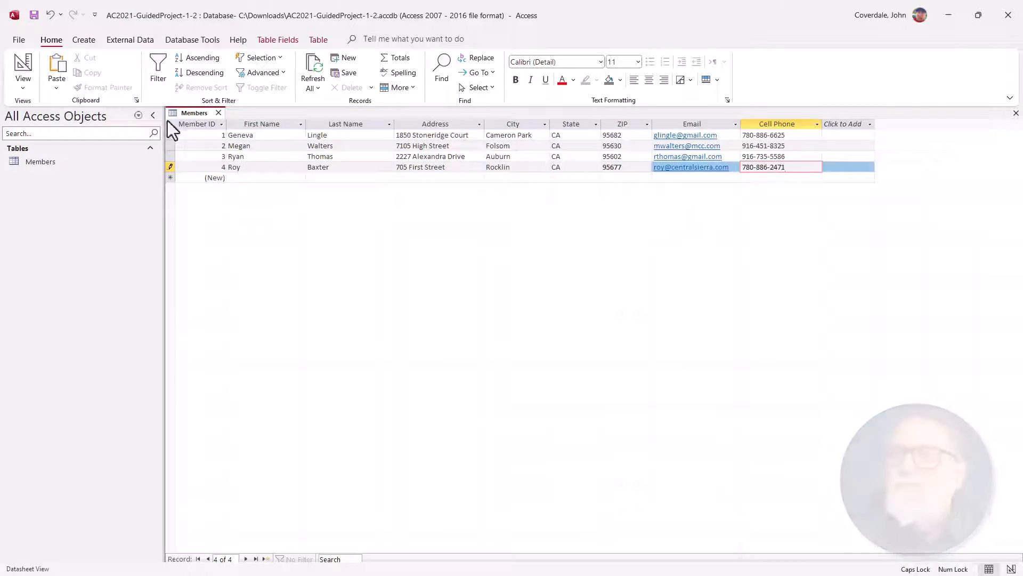
{"action": "key", "text": "Caps_Lock"}
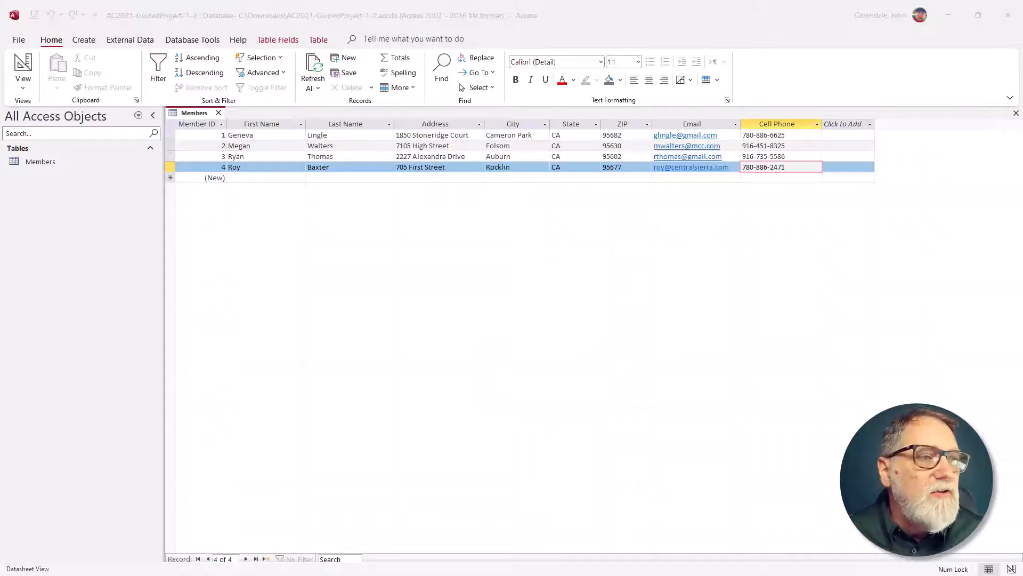
Step: Switch to the SIMnet assignment and read the step 5 instructions for changing the layout of the Members table
{"action": "key", "text": "alt+Tab"}
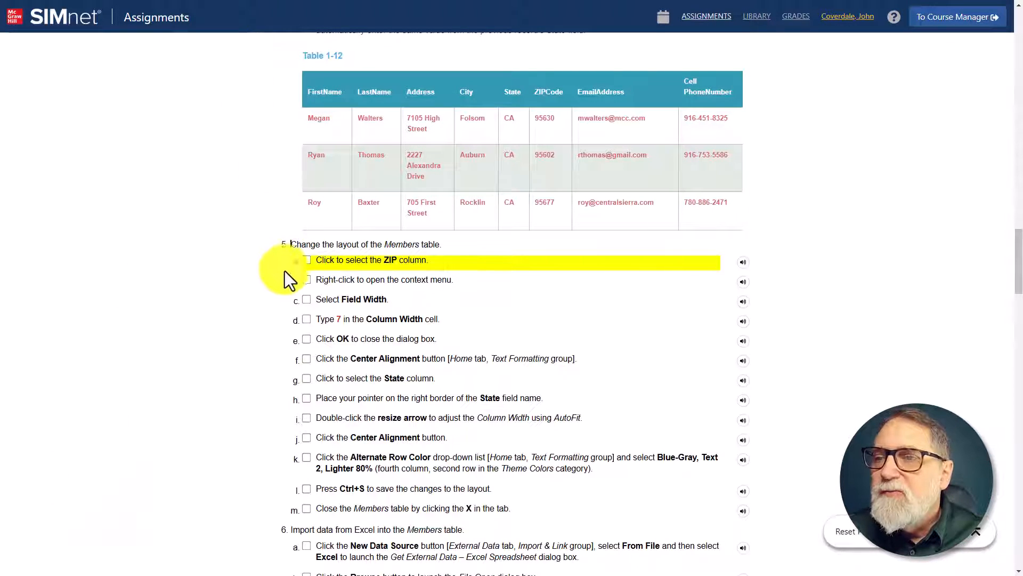
{"action": "left_click_drag", "start_coordinate": [288, 244], "coordinate": [443, 257]}
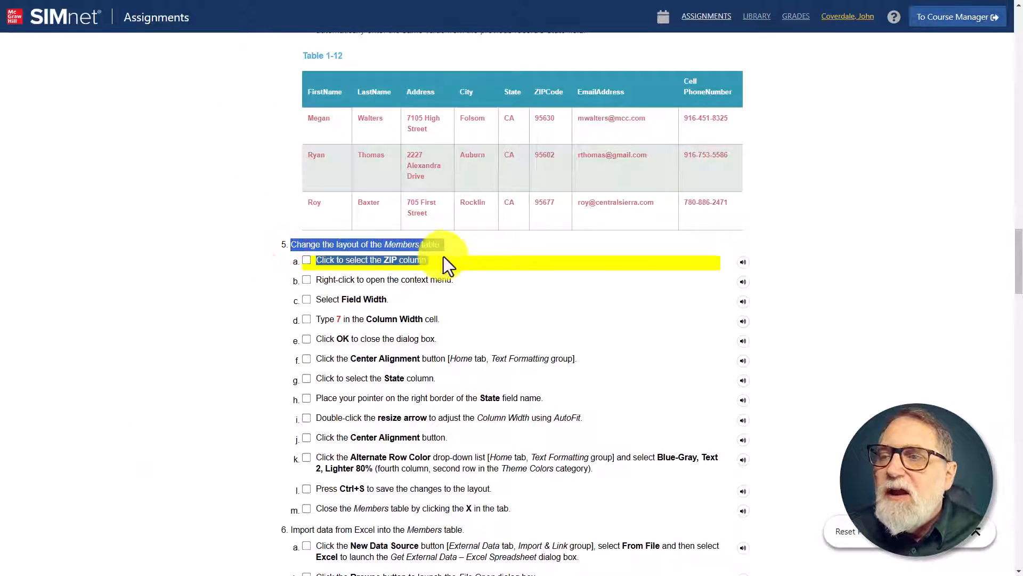
{"action": "left_click", "coordinate": [450, 253]}
{"action": "key", "text": "ctrl+plus"}
{"action": "scroll", "coordinate": [467, 268], "scroll_direction": "down", "scroll_amount": 3}
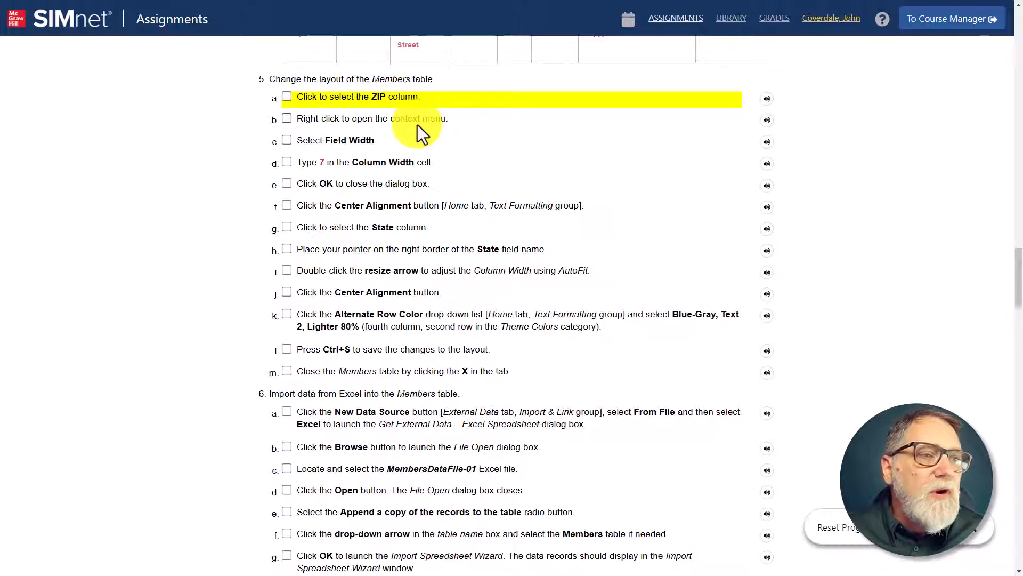
Step: Switch back to Access and AutoFit the Members datasheet columns from Member ID through Cell Phone to their contents
{"action": "key", "text": "alt+Tab"}
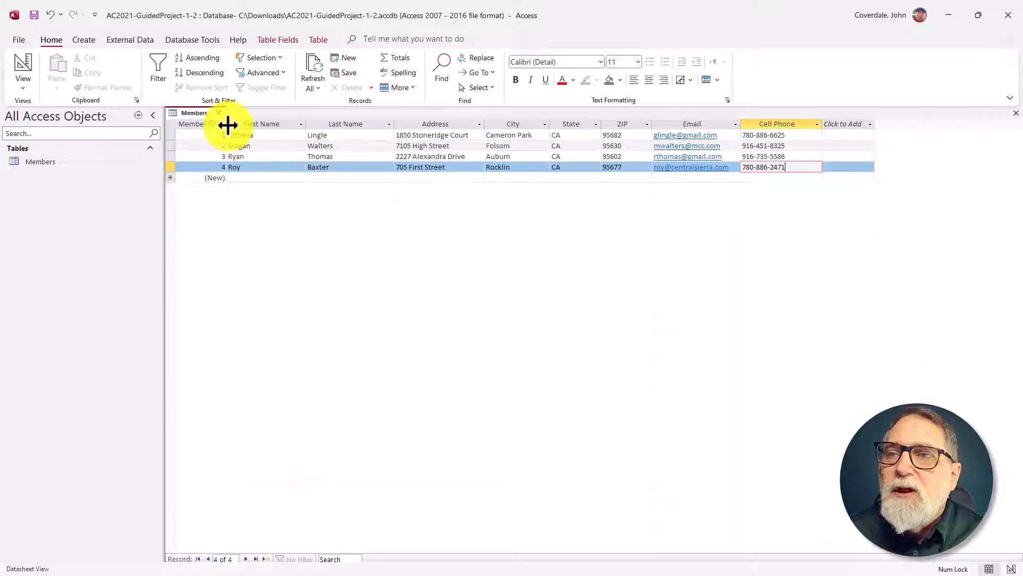
{"action": "double_click", "coordinate": [228, 125]}
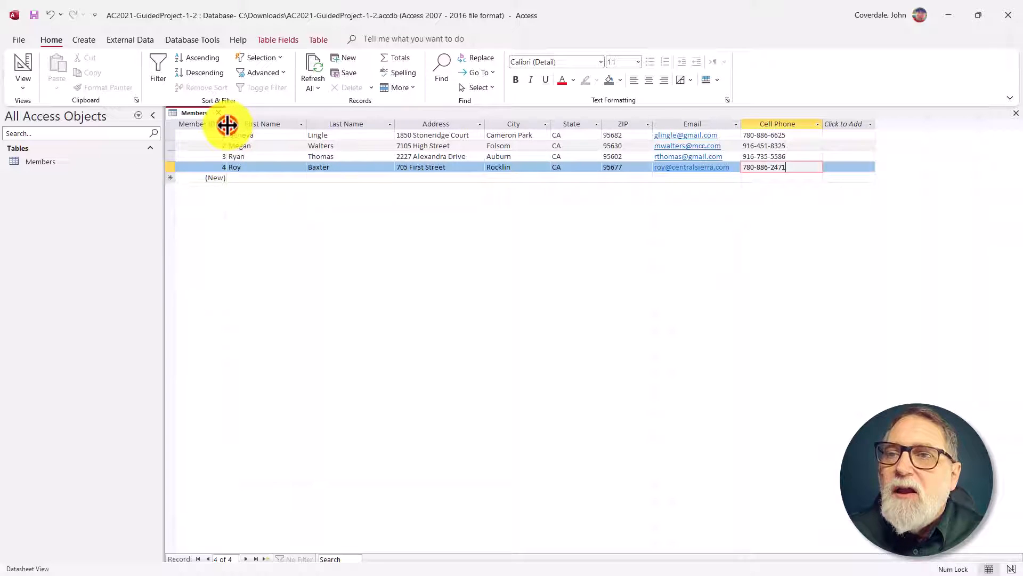
{"action": "double_click", "coordinate": [306, 123]}
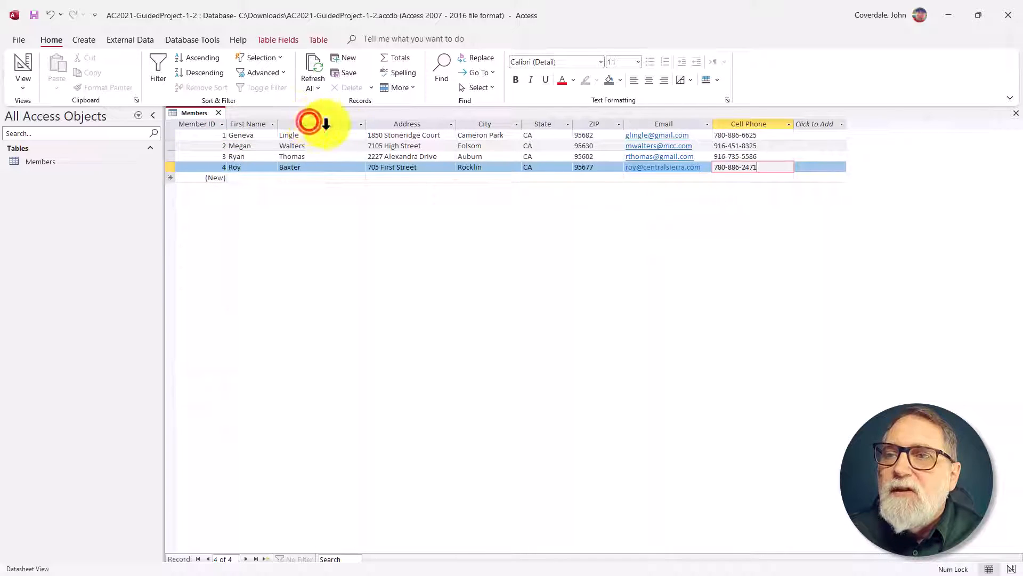
{"action": "double_click", "coordinate": [368, 127]}
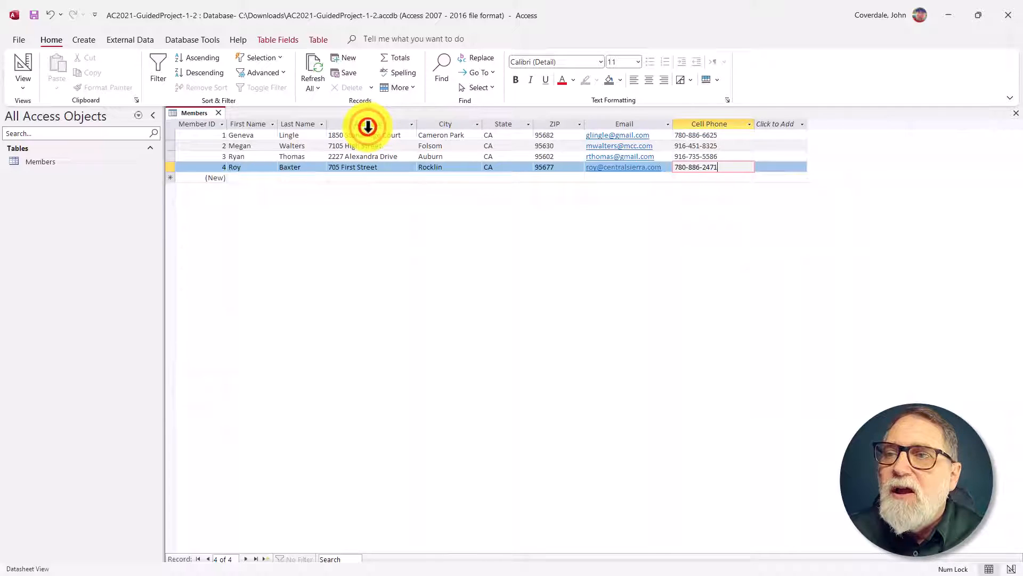
{"action": "double_click", "coordinate": [418, 123]}
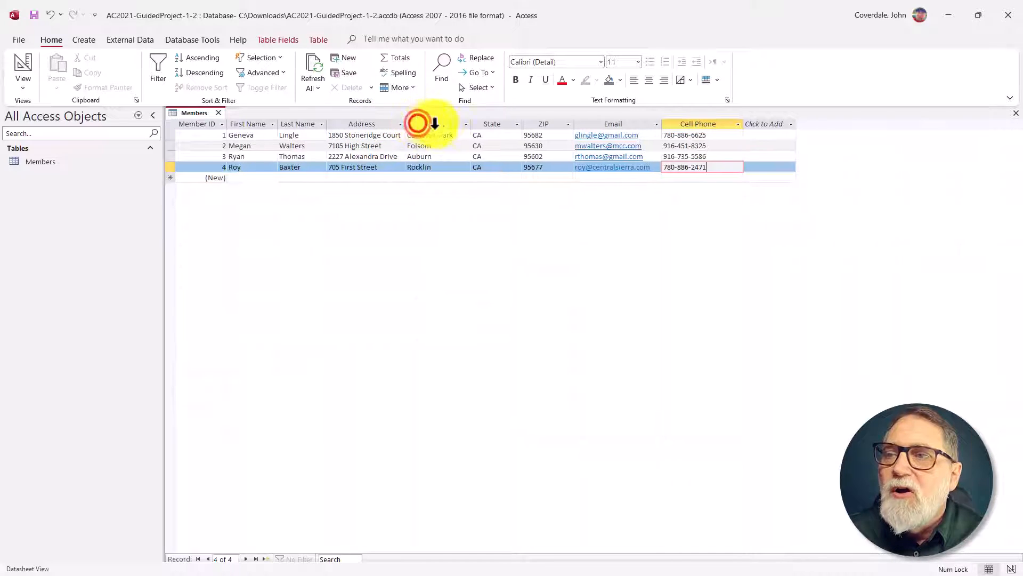
{"action": "double_click", "coordinate": [469, 123]}
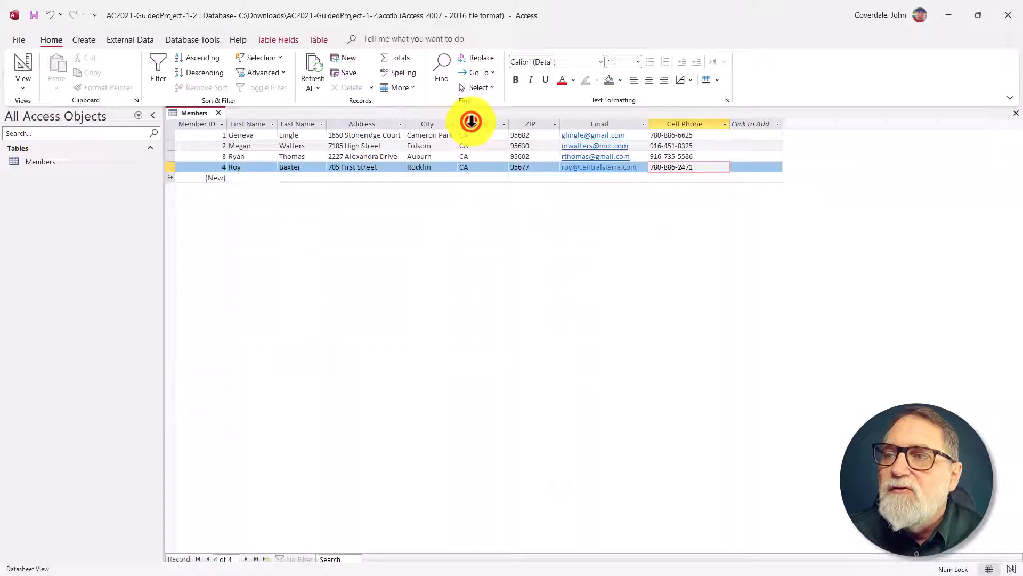
{"action": "double_click", "coordinate": [507, 124]}
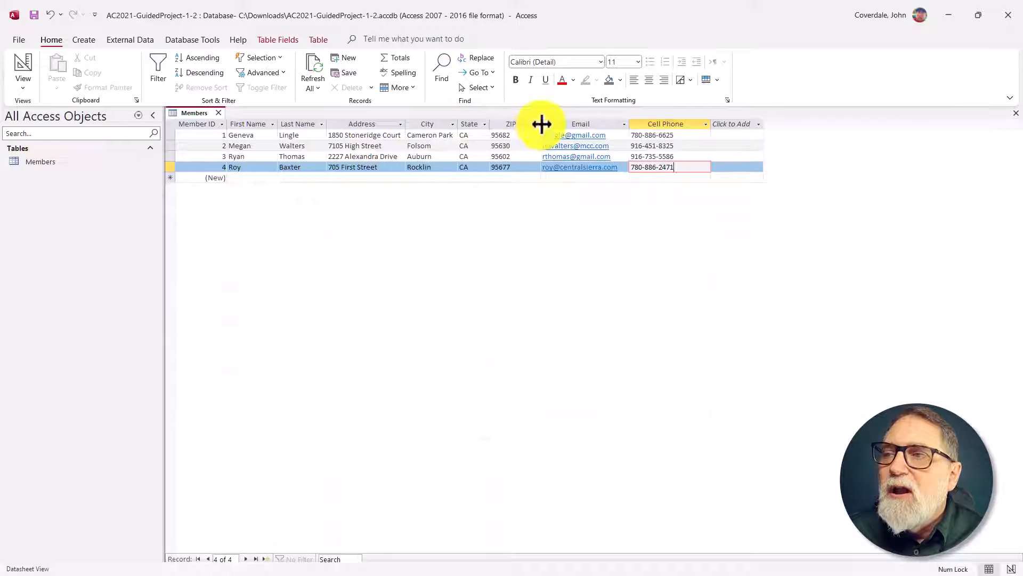
{"action": "double_click", "coordinate": [541, 123]}
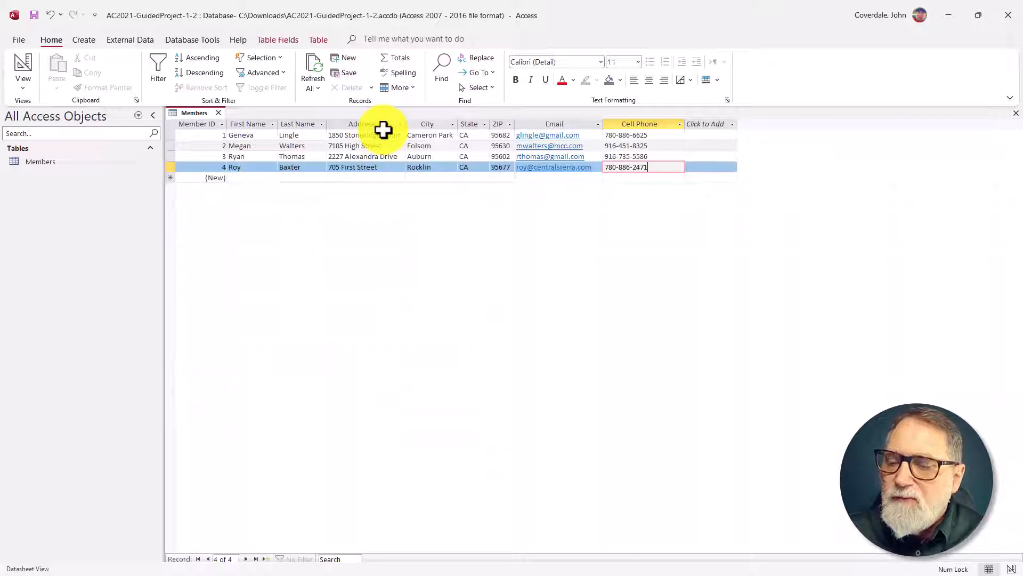
{"action": "double_click", "coordinate": [602, 124]}
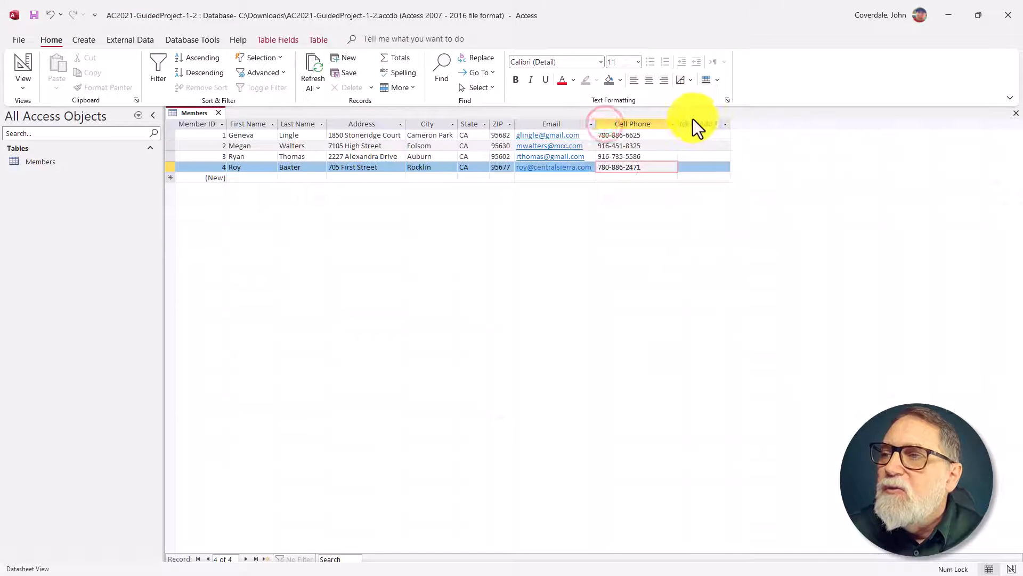
{"action": "double_click", "coordinate": [678, 123]}
{"action": "left_click", "coordinate": [680, 127]}
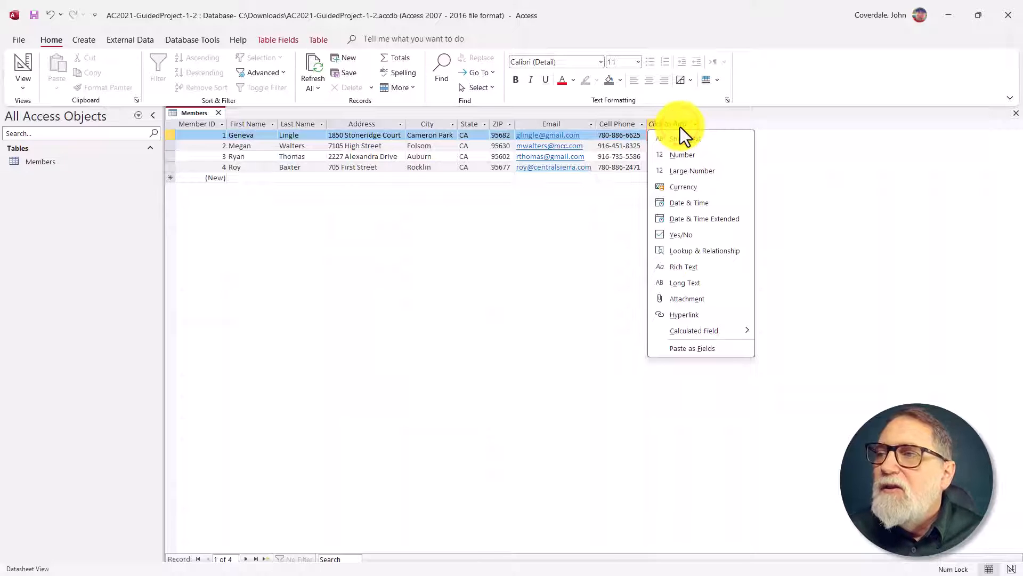
{"action": "left_click", "coordinate": [501, 128]}
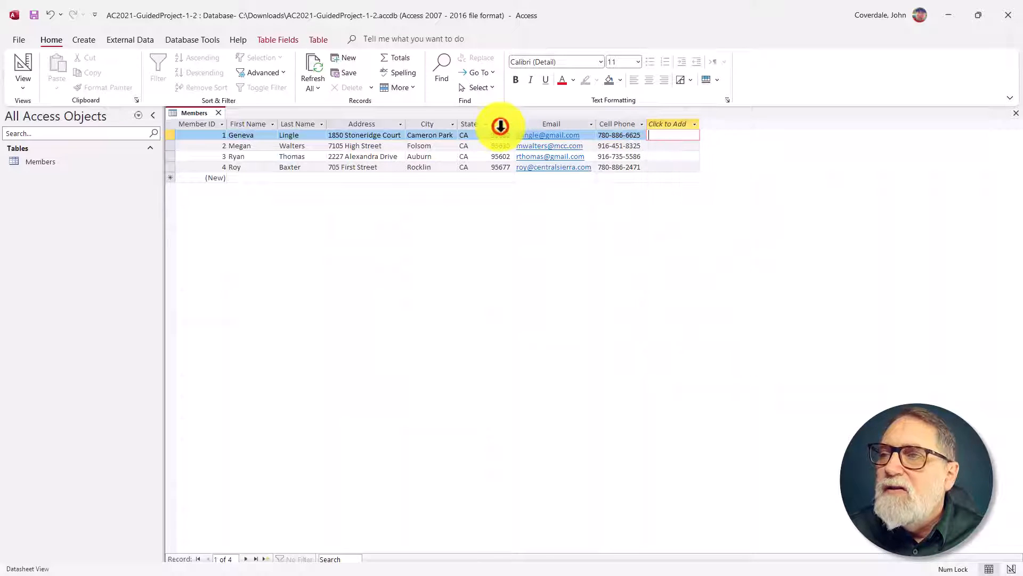
Step: Select the ZIP column in the Members table, then switch to SIMnet and check off instructions 5a through 5c
{"action": "left_click", "coordinate": [500, 126]}
{"action": "key", "text": "alt+Tab"}
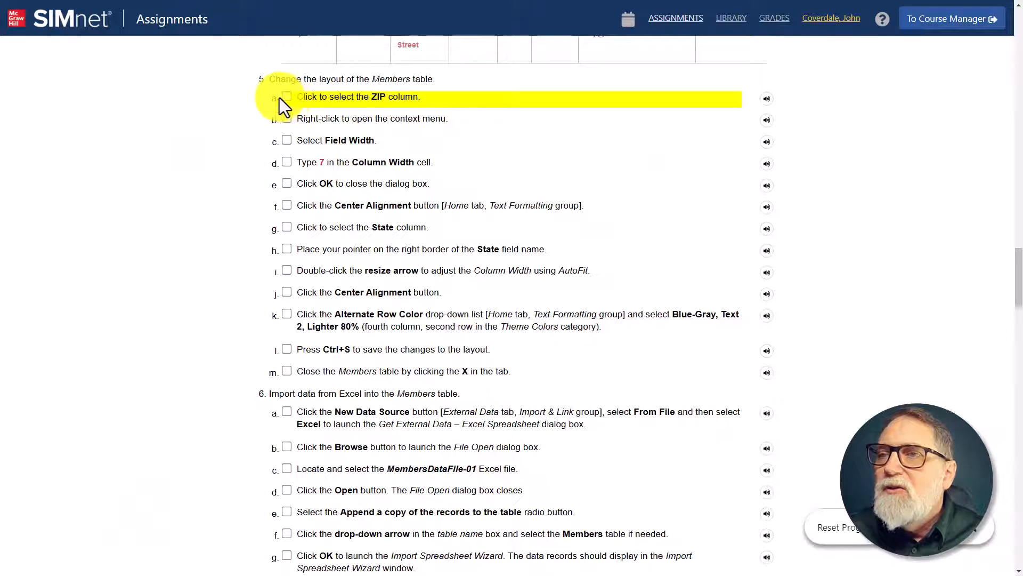
{"action": "left_click", "coordinate": [286, 97]}
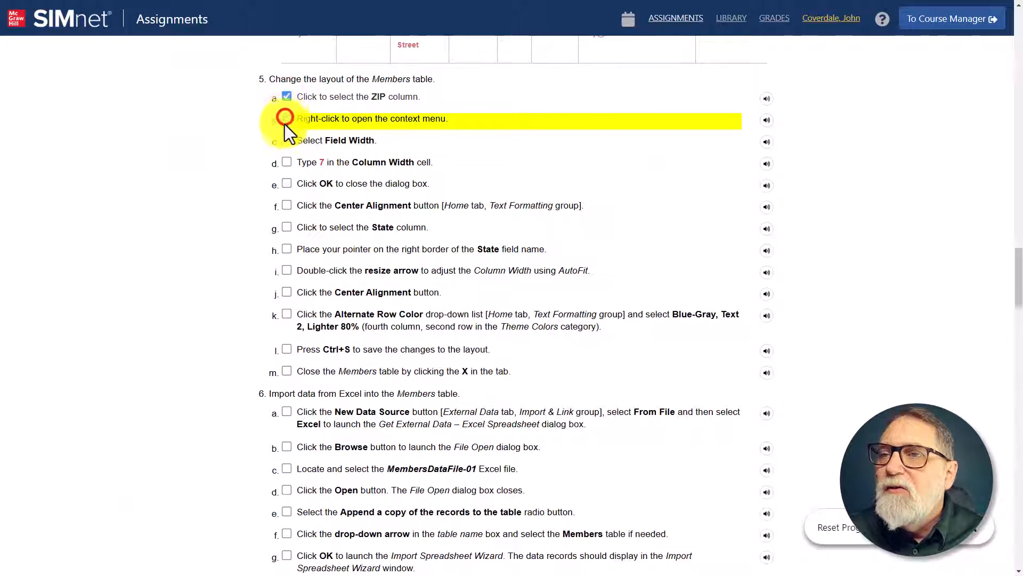
{"action": "left_click", "coordinate": [286, 119]}
{"action": "left_click", "coordinate": [287, 139]}
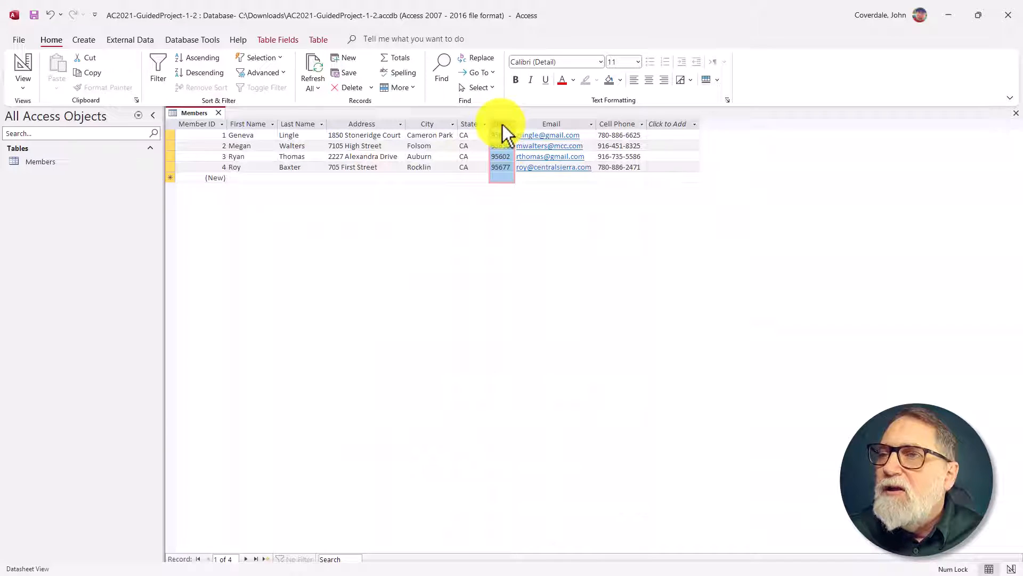
Step: Switch back to Access, set the ZIP column's field width to 7 and center-align its values
{"action": "right_click", "coordinate": [504, 133]}
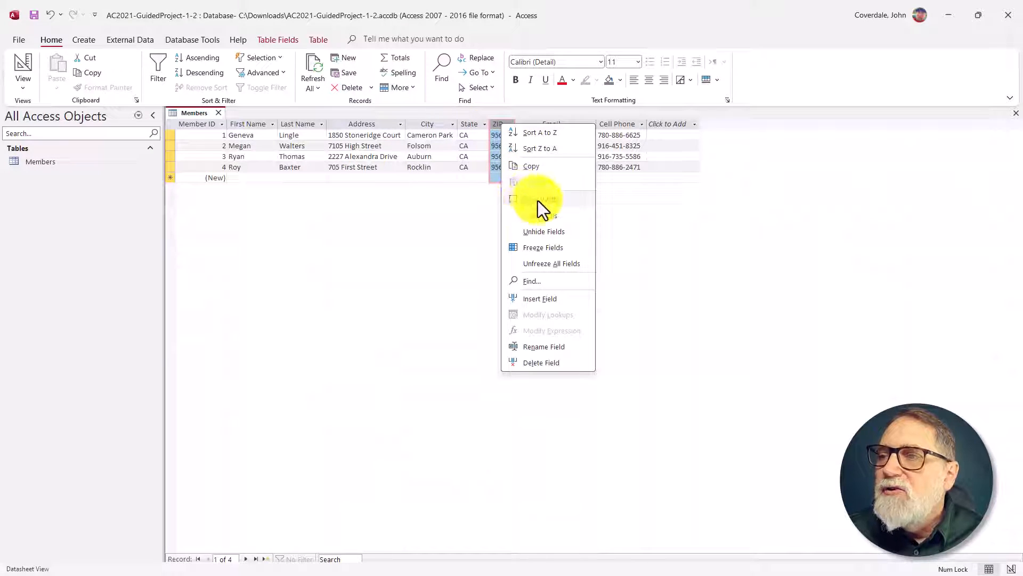
{"action": "left_click", "coordinate": [559, 202]}
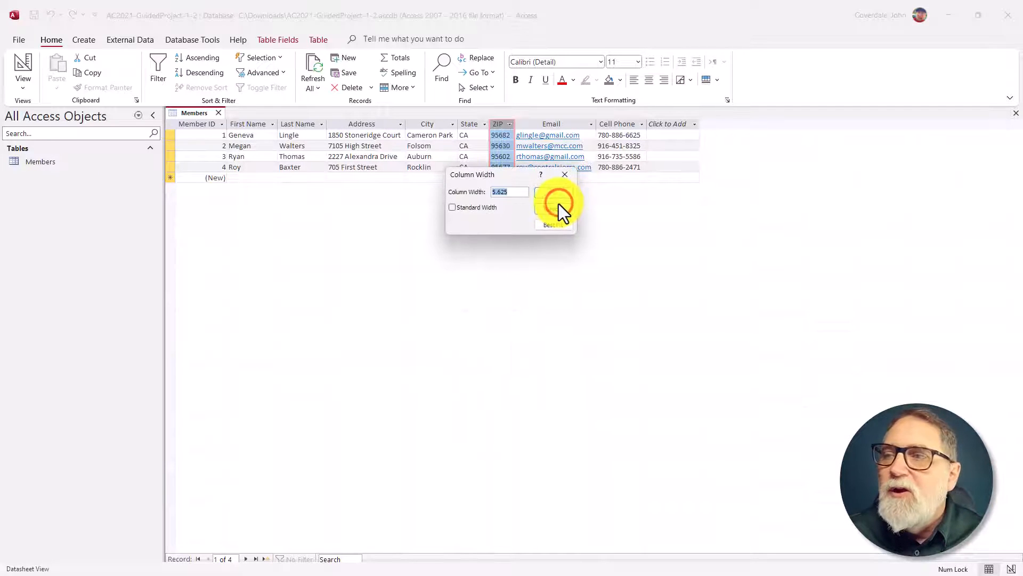
{"action": "type", "text": "7"}
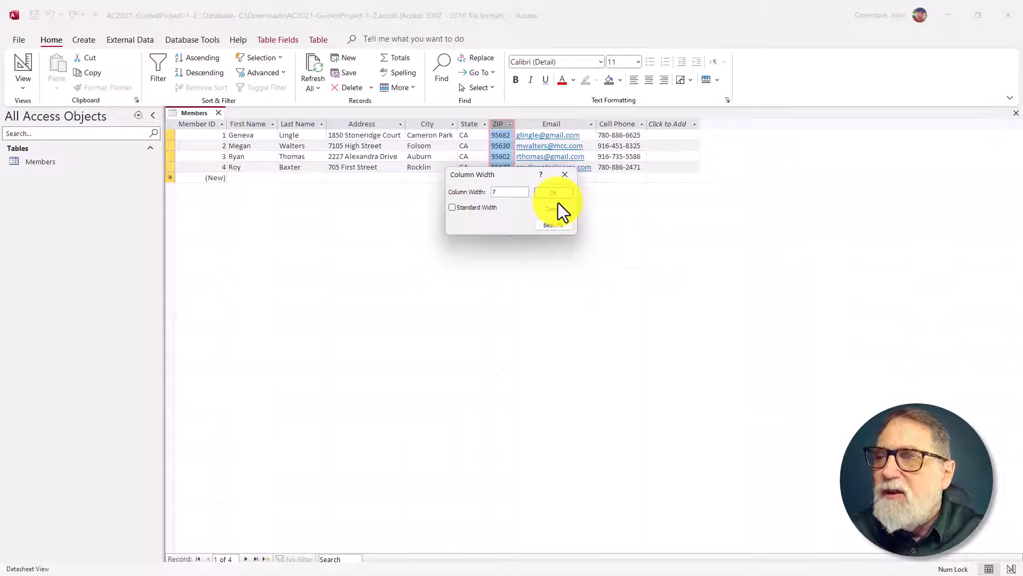
{"action": "left_click", "coordinate": [548, 193]}
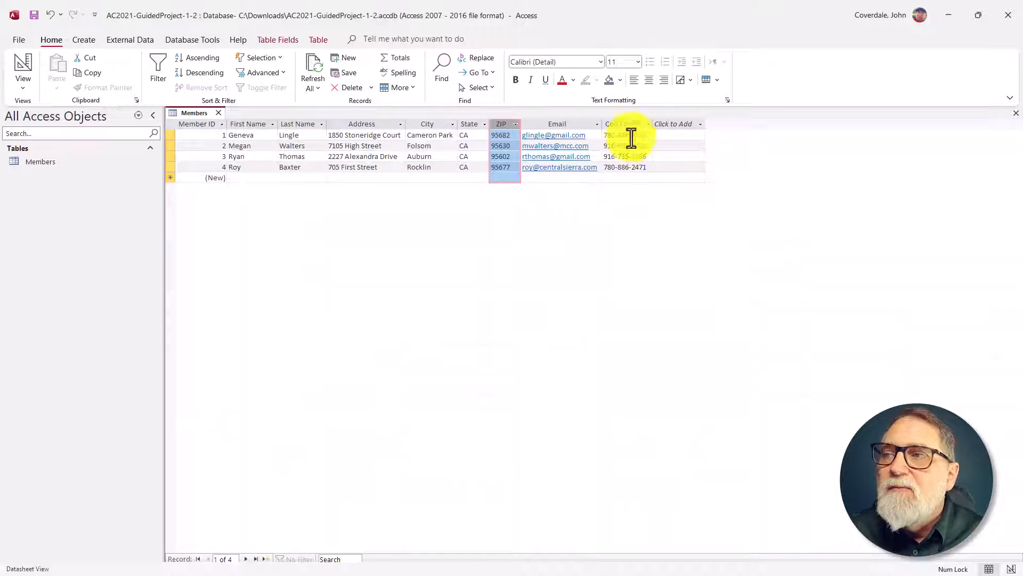
{"action": "left_click", "coordinate": [650, 83]}
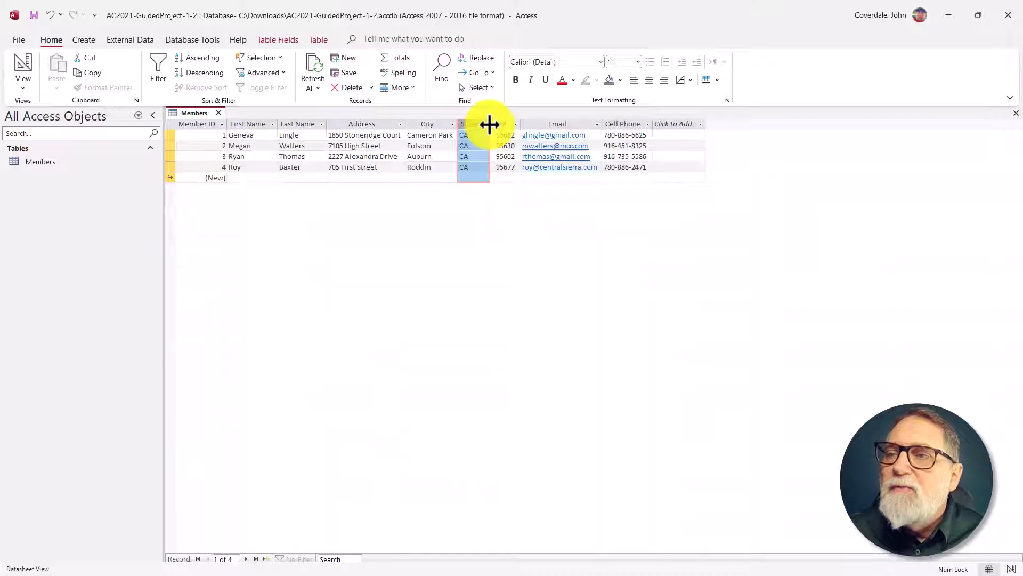
Step: AutoFit the width of the State column and center-align its values
{"action": "left_click", "coordinate": [490, 124]}
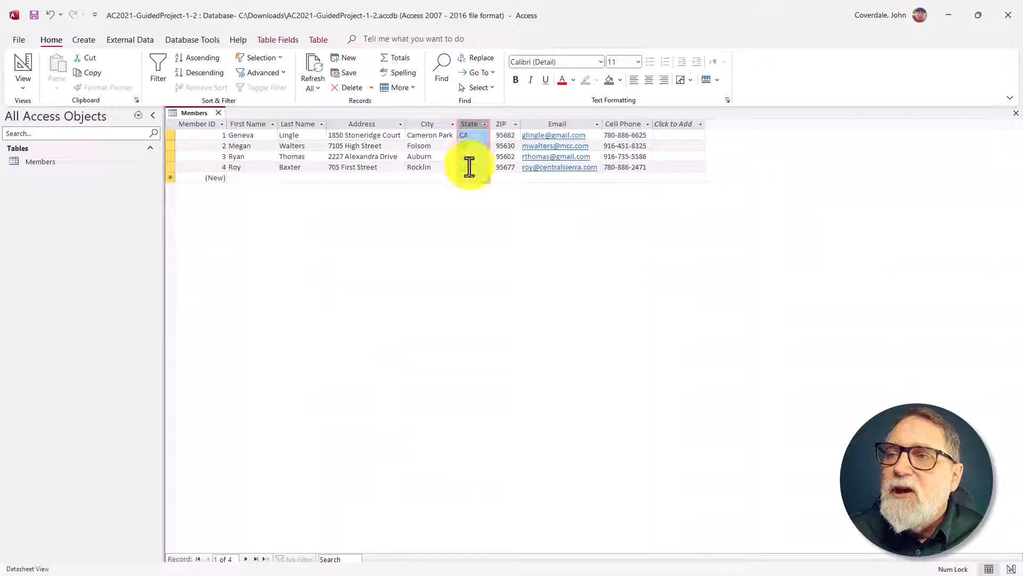
{"action": "left_click", "coordinate": [648, 79]}
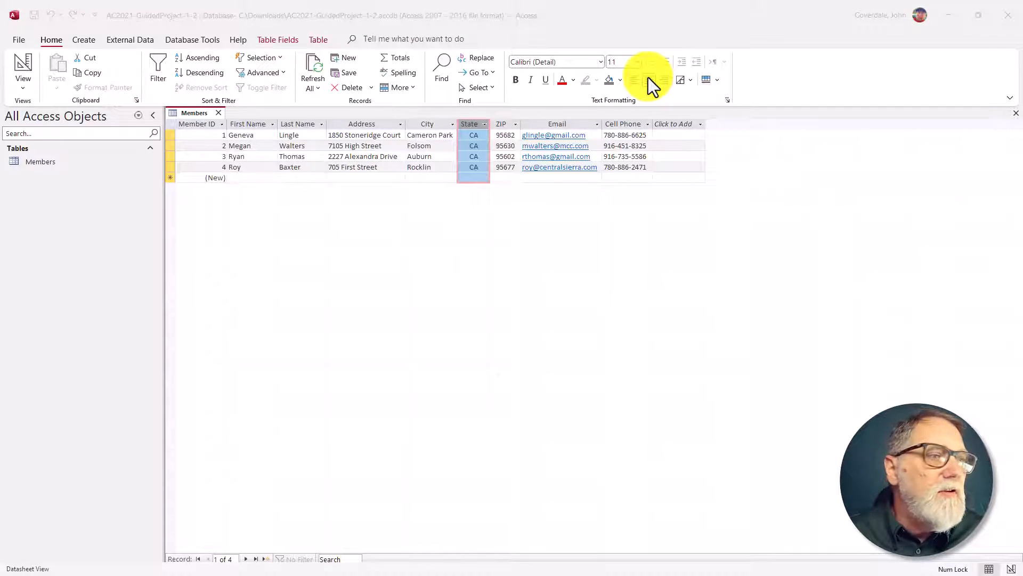
Step: Switch to SIMnet and check off instructions 5d through 5j for the ZIP and State column layout
{"action": "key", "text": "alt+Tab"}
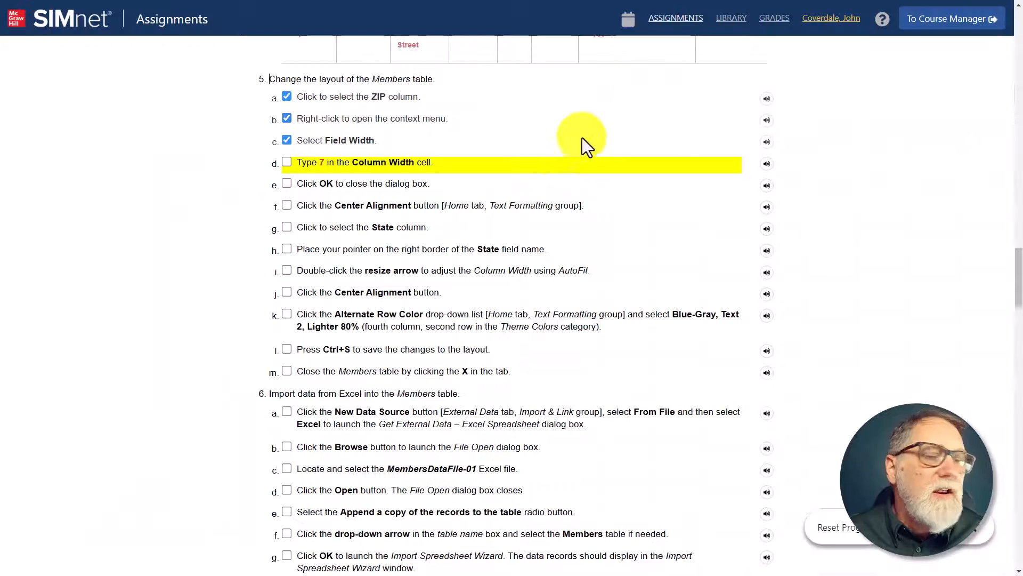
{"action": "left_click", "coordinate": [288, 162]}
{"action": "left_click", "coordinate": [286, 183]}
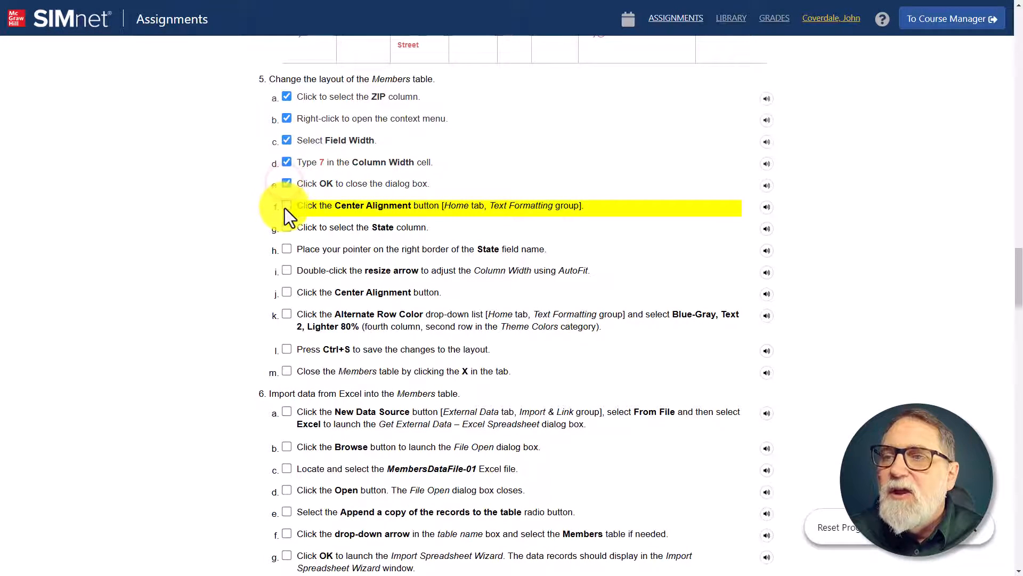
{"action": "left_click", "coordinate": [287, 207]}
{"action": "left_click", "coordinate": [288, 226]}
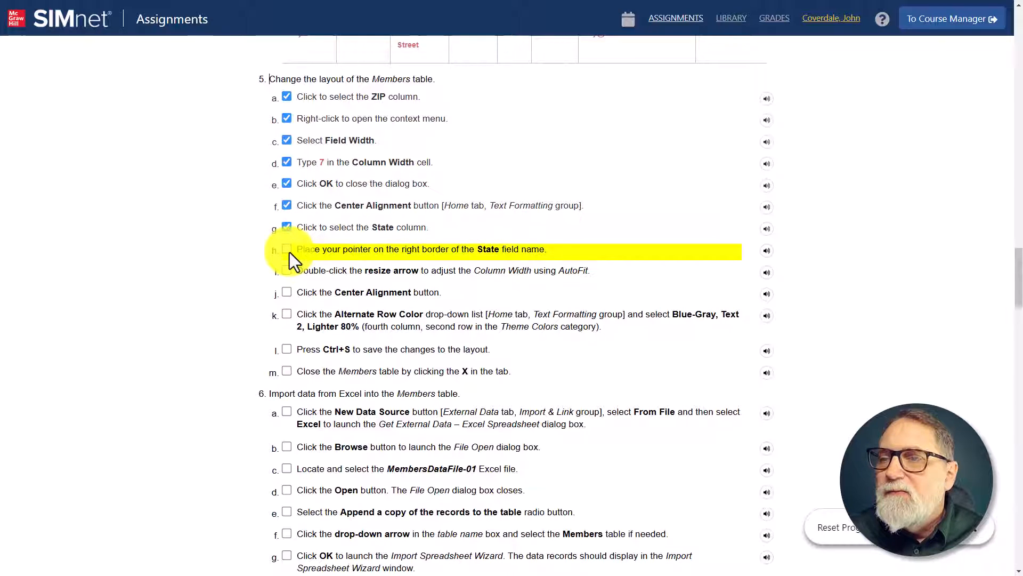
{"action": "left_click", "coordinate": [288, 251]}
{"action": "left_click", "coordinate": [286, 271]}
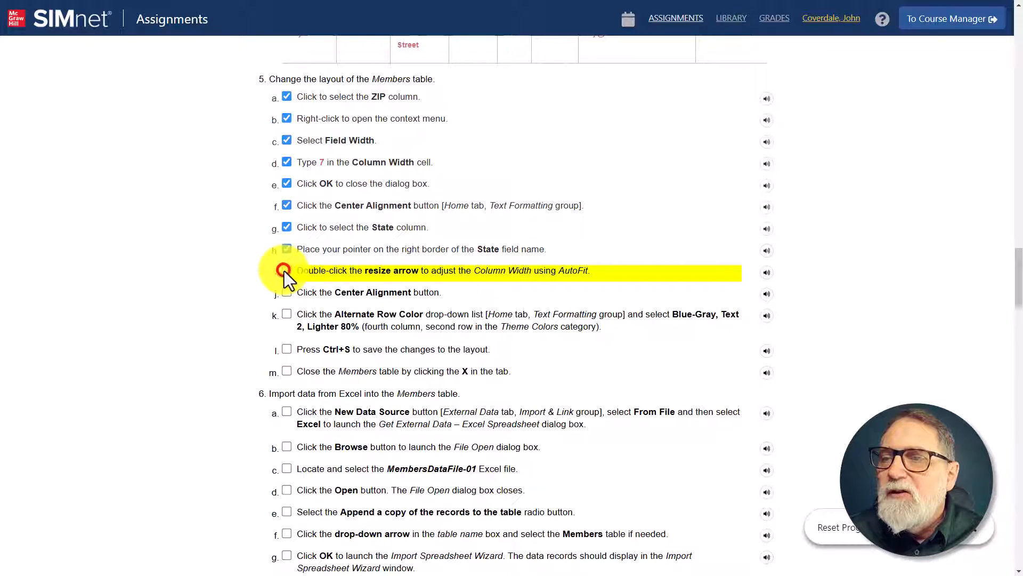
{"action": "left_click", "coordinate": [288, 292]}
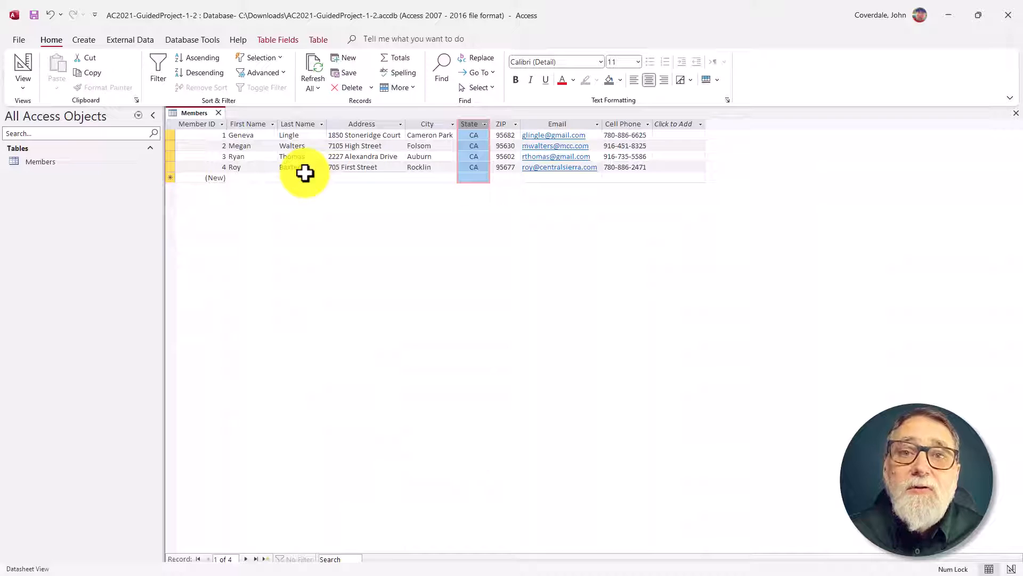
Step: Set the Members table's alternate row color to Blue-Gray, Text 2, Lighter 80%, and check off instruction 5k in SIMnet
{"action": "left_click", "coordinate": [717, 78]}
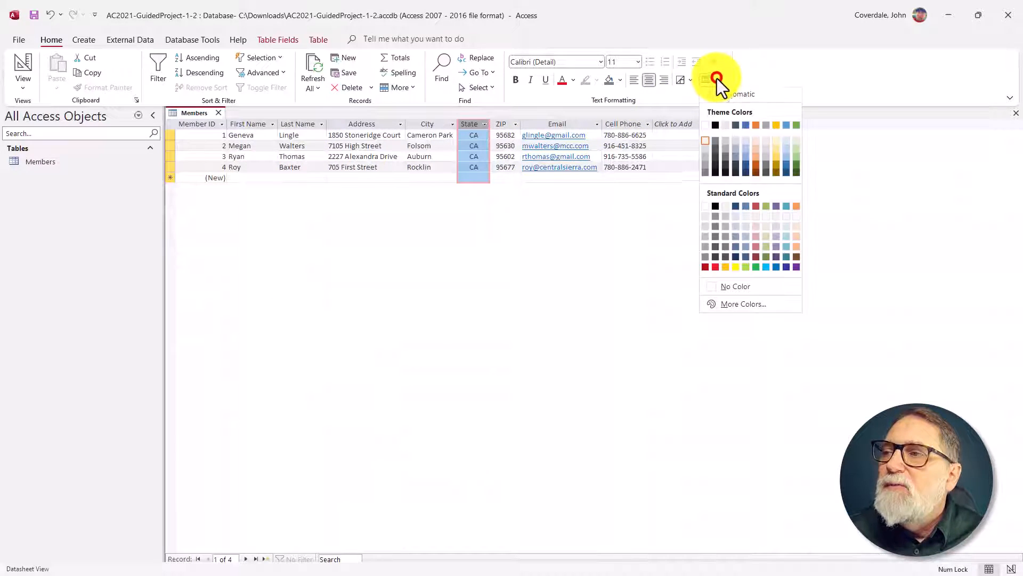
{"action": "left_click", "coordinate": [734, 143]}
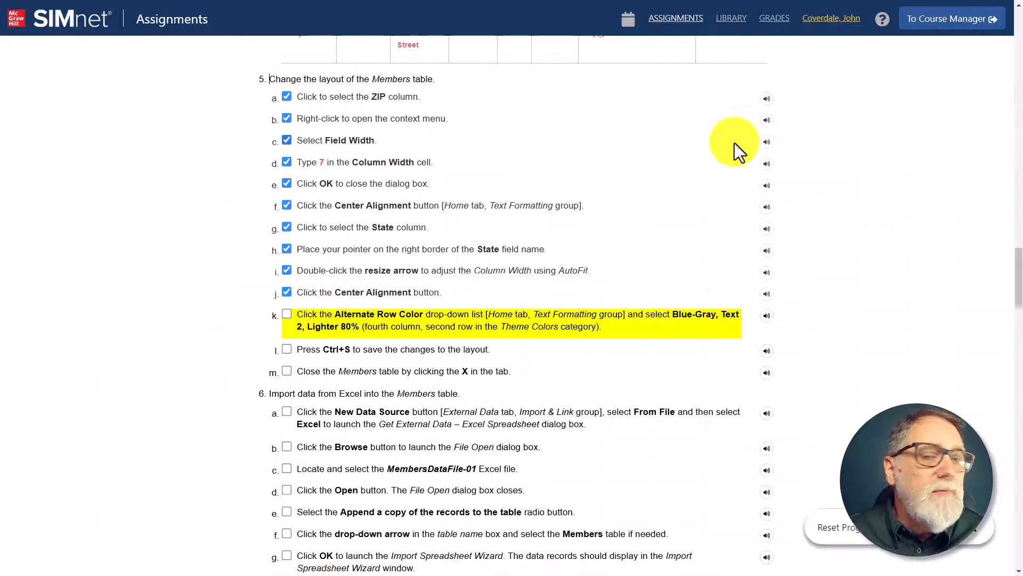
{"action": "left_click", "coordinate": [287, 315]}
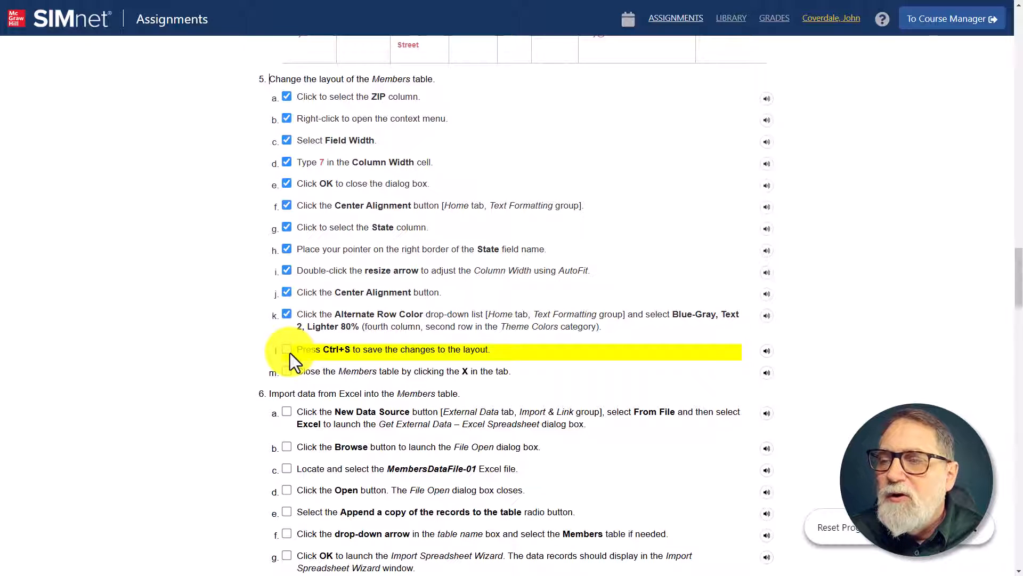
Step: Switch back to Access and close the Members table
{"action": "key", "text": "alt+Tab"}
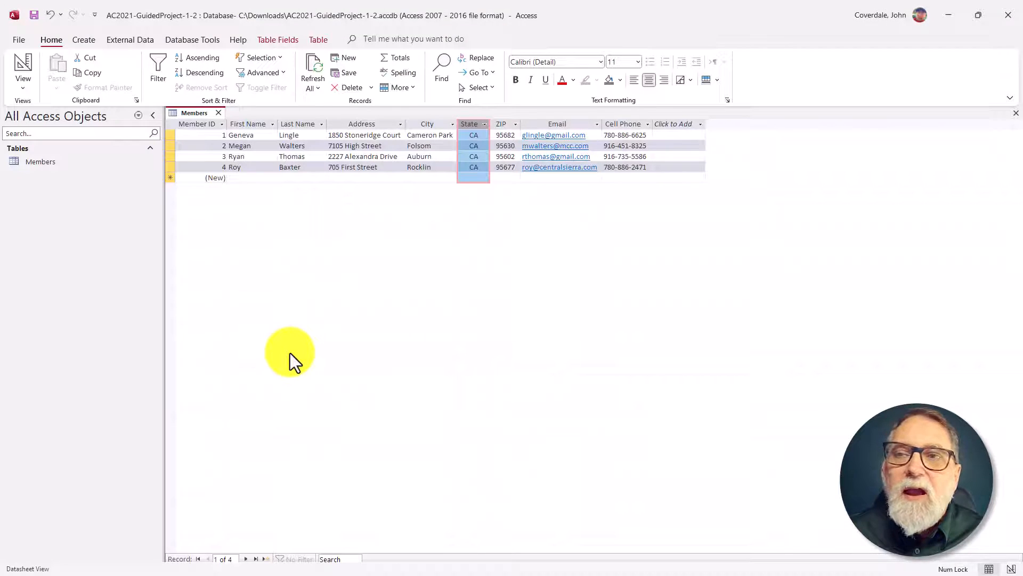
{"action": "left_click", "coordinate": [219, 113]}
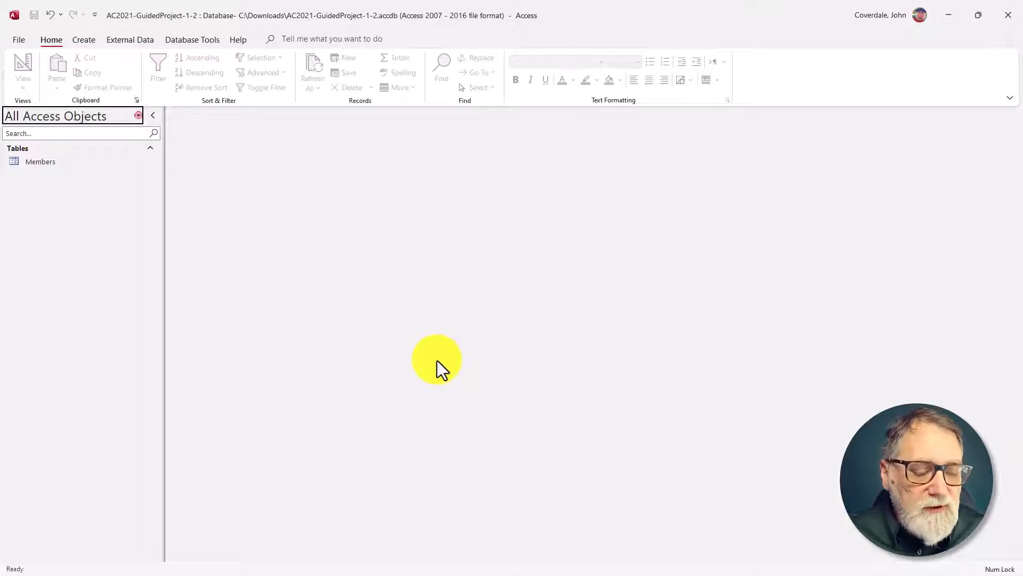
Step: Switch to SIMnet to locate the Resources download link, then find MembersDataFile-01.xlsx in the Downloads folder
{"action": "key", "text": "alt+Tab"}
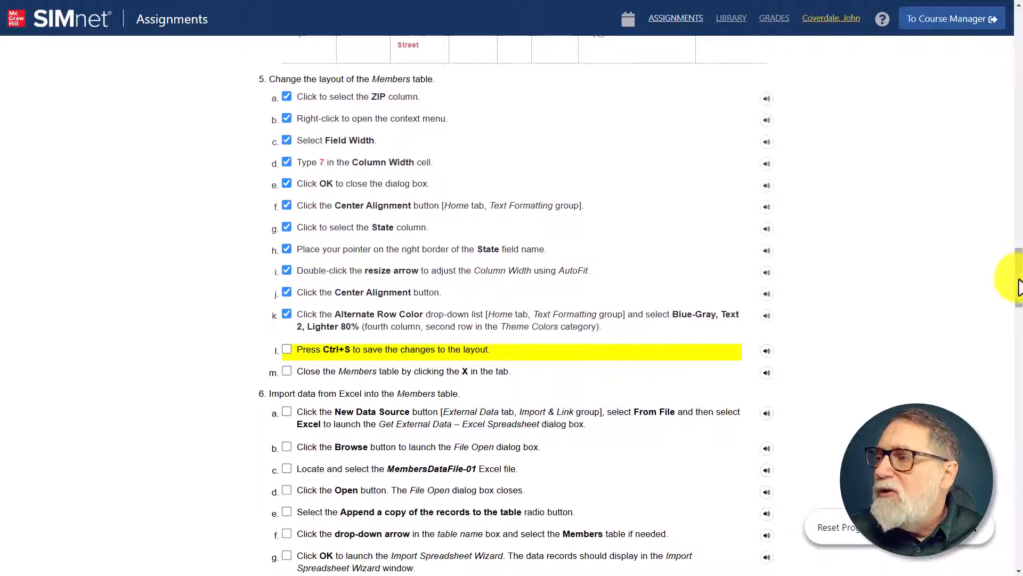
{"action": "left_click_drag", "start_coordinate": [1018, 274], "coordinate": [1020, 37]}
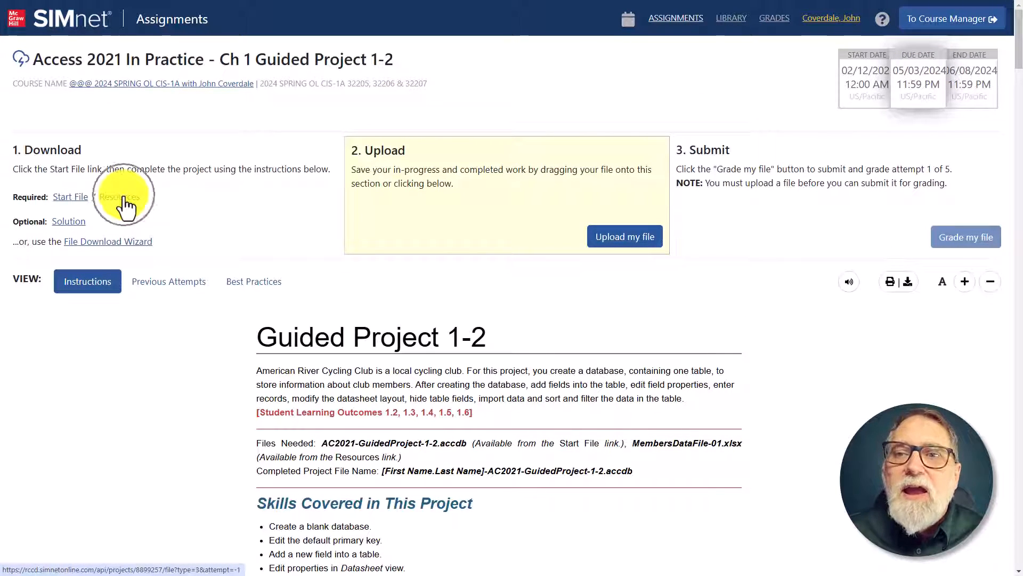
{"action": "key", "text": "ctrl"}
{"action": "key", "text": "ctrl"}
{"action": "key", "text": "ctrl"}
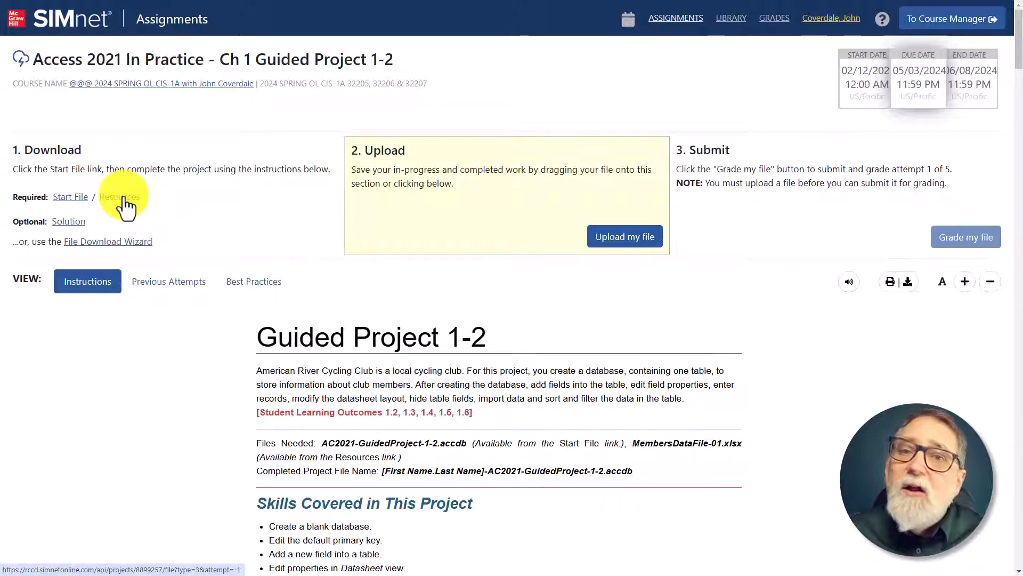
{"action": "key", "text": "ctrl"}
{"action": "key", "text": "ctrl"}
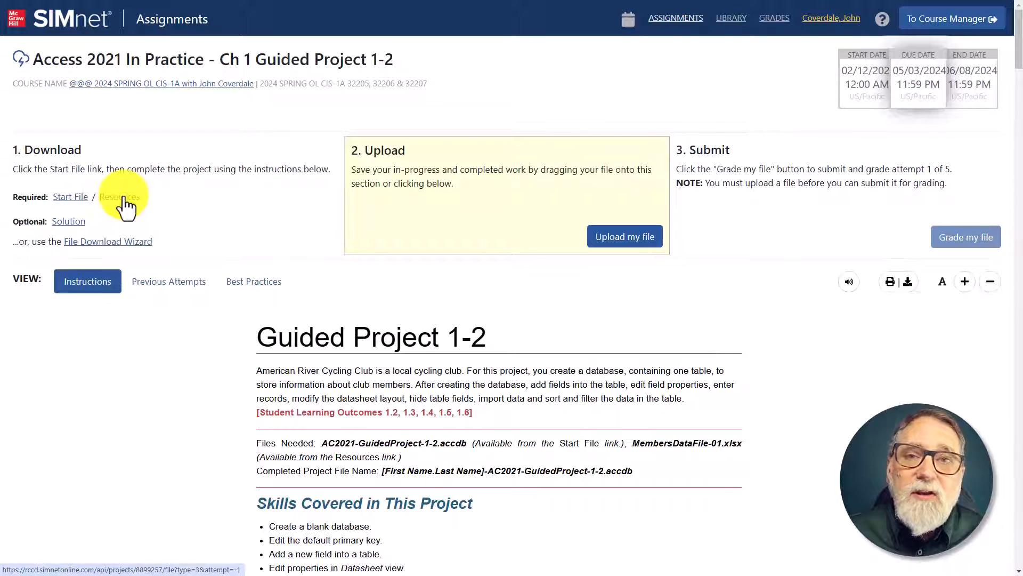
{"action": "key", "text": "ctrl"}
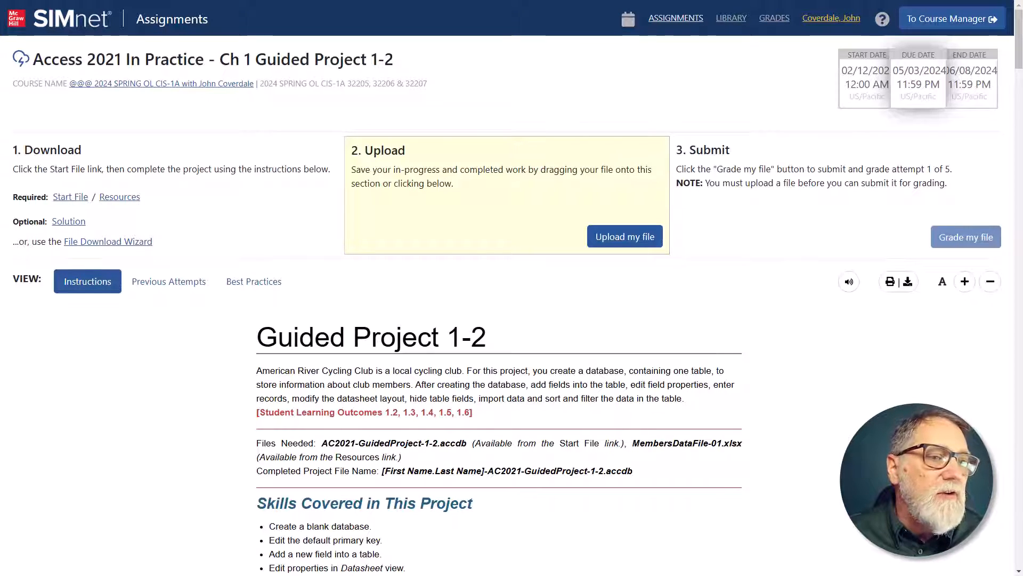
{"action": "key", "text": "alt+Tab"}
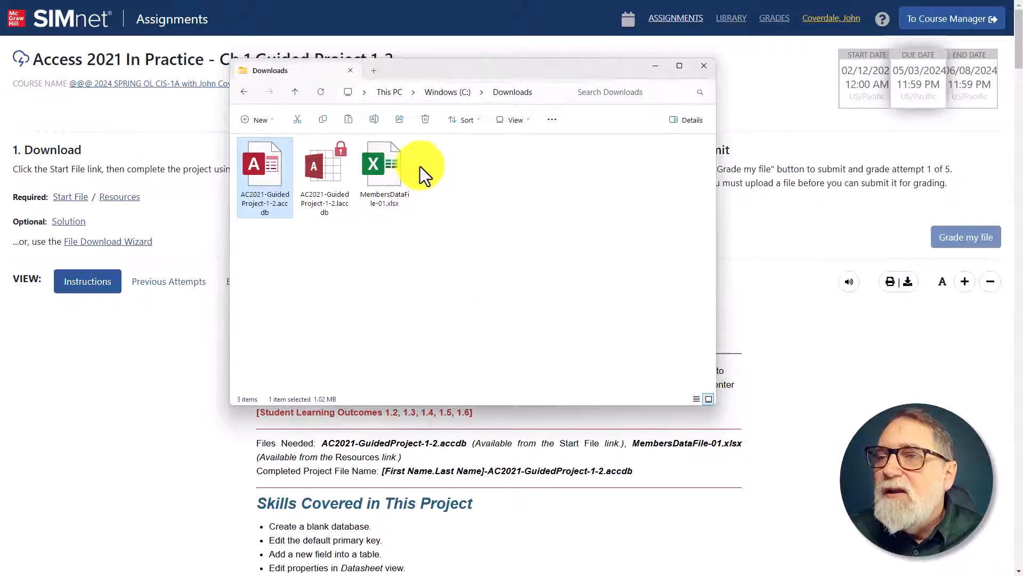
{"action": "left_click", "coordinate": [384, 171]}
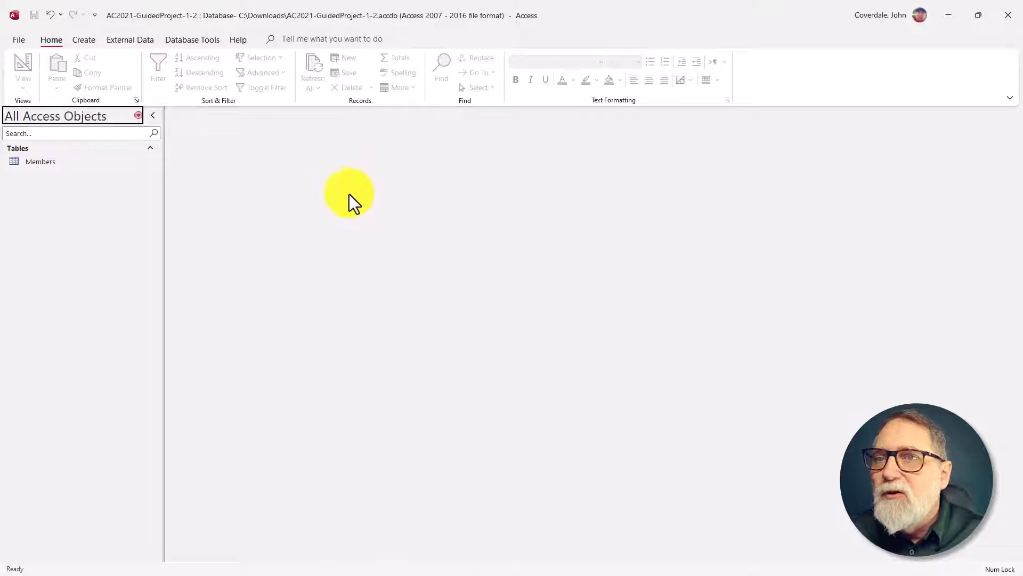
Step: In Access, start an Excel spreadsheet import and set it to append a copy of the records to the Members table
{"action": "left_click", "coordinate": [127, 38]}
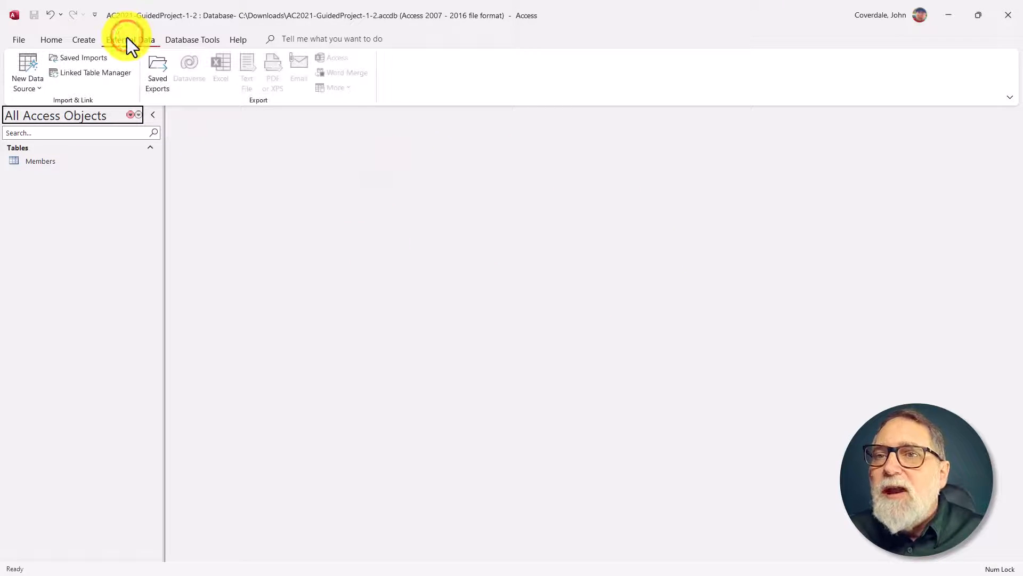
{"action": "left_click", "coordinate": [28, 85]}
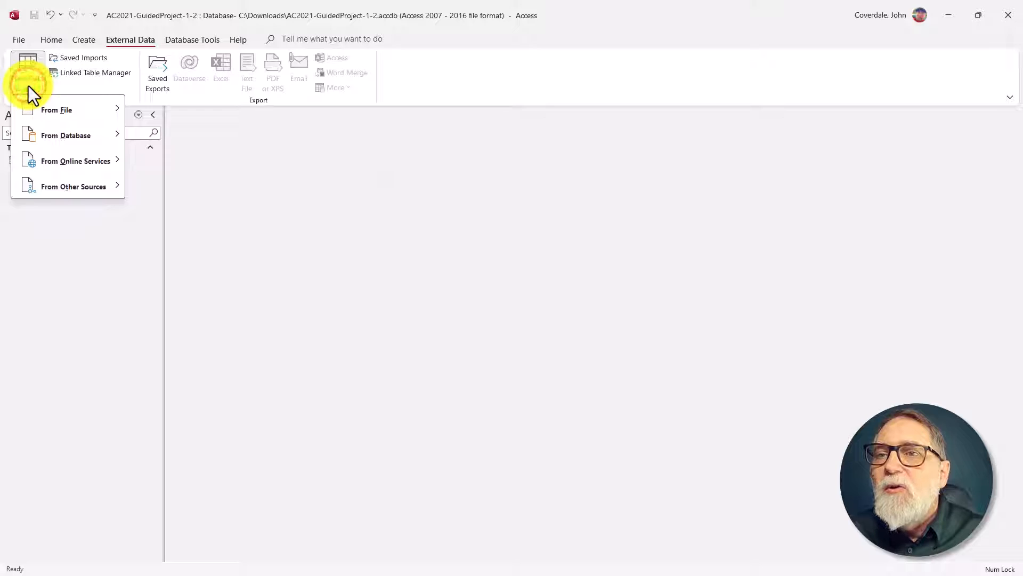
{"action": "mouse_move", "coordinate": [66, 107]}
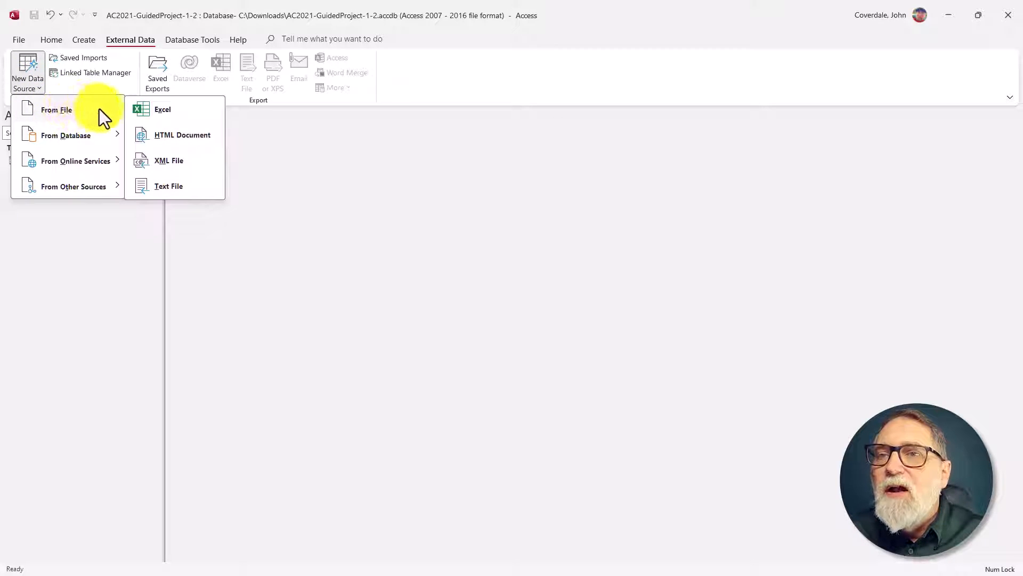
{"action": "left_click", "coordinate": [203, 111]}
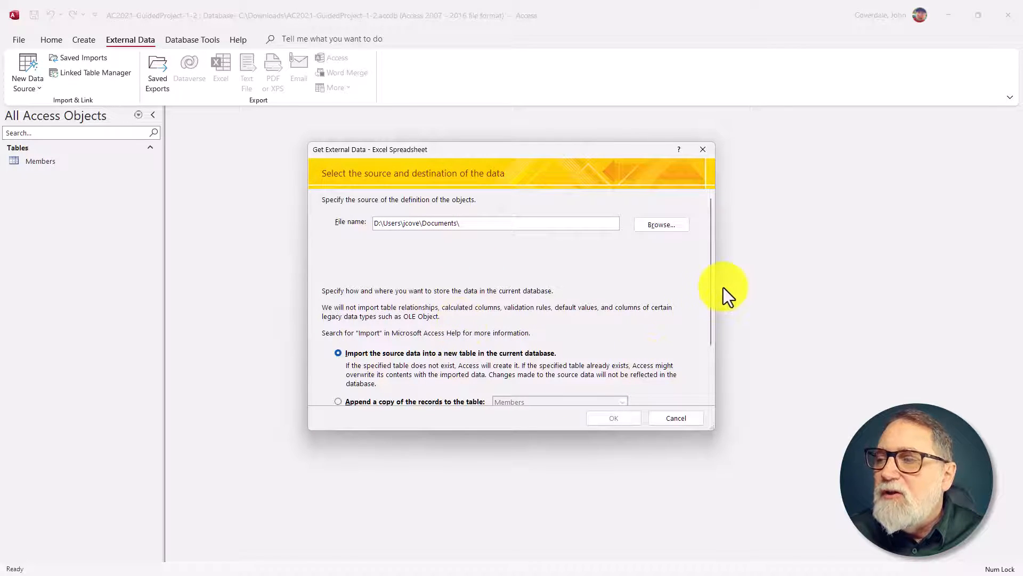
{"action": "left_click_drag", "start_coordinate": [712, 289], "coordinate": [716, 343]}
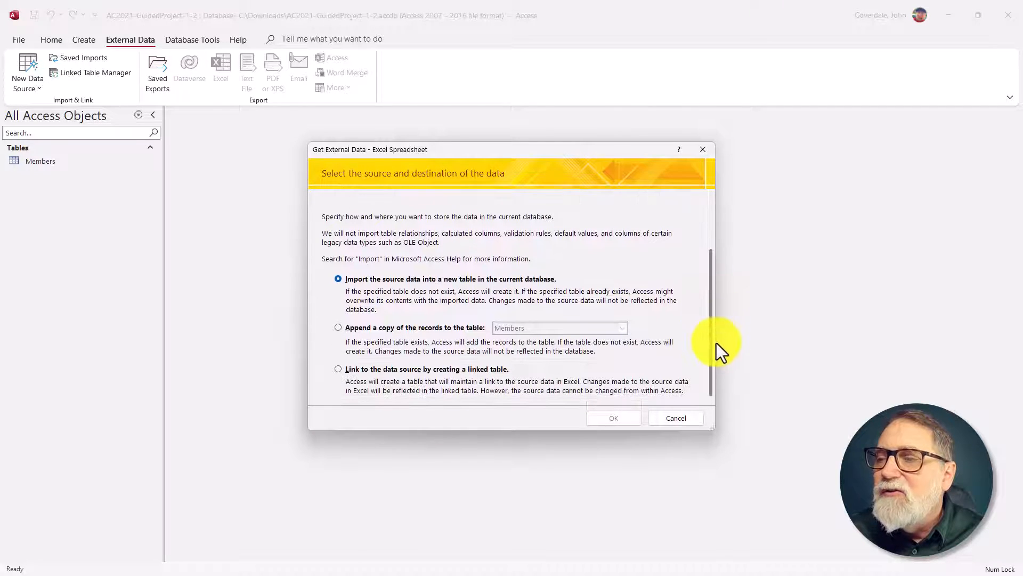
{"action": "left_click", "coordinate": [334, 327]}
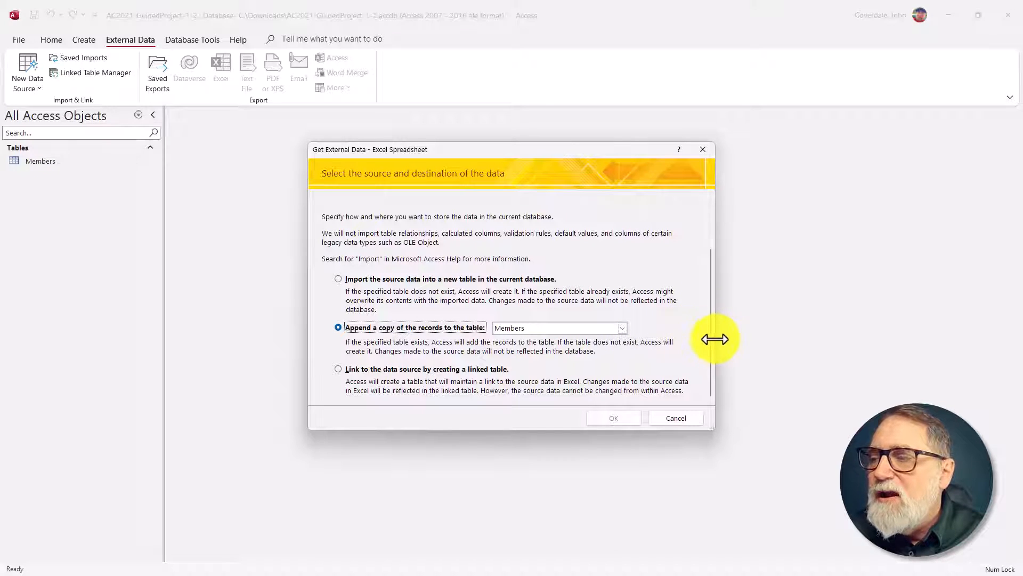
{"action": "left_click_drag", "start_coordinate": [713, 340], "coordinate": [733, 288]}
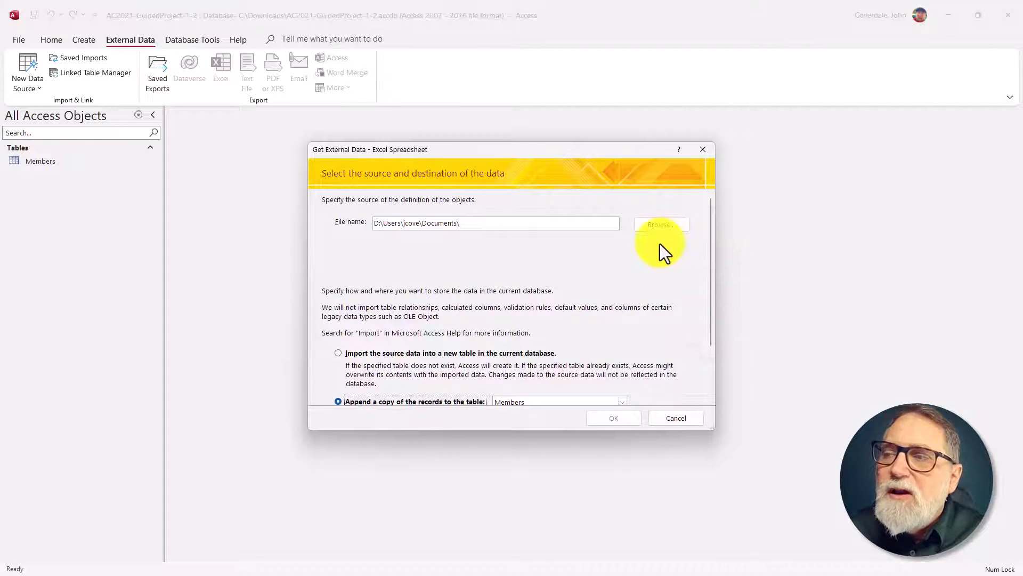
Step: Choose MembersDataFile-01.xlsx from the Downloads folder as the import source
{"action": "left_click", "coordinate": [659, 223]}
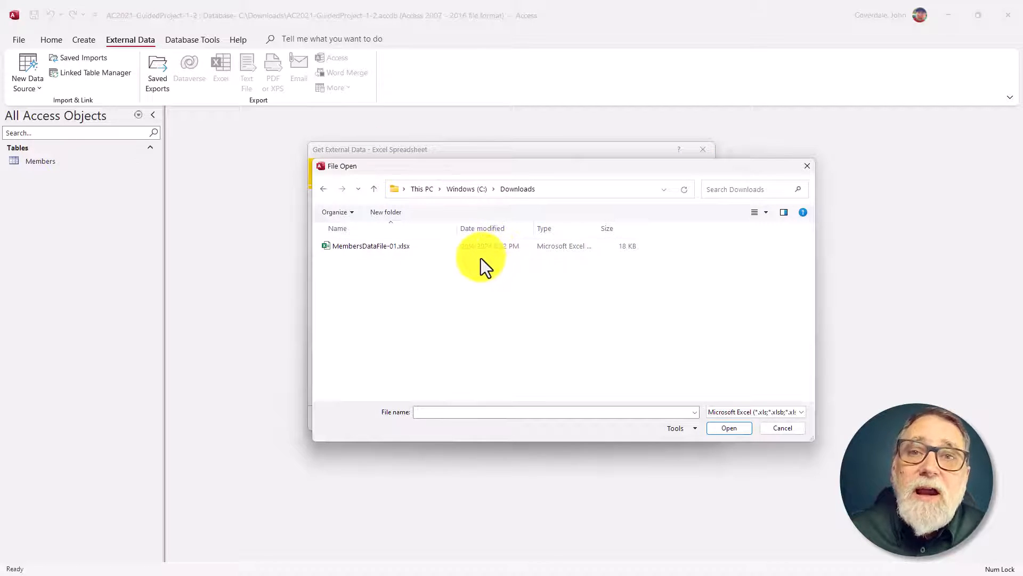
{"action": "left_click", "coordinate": [356, 249]}
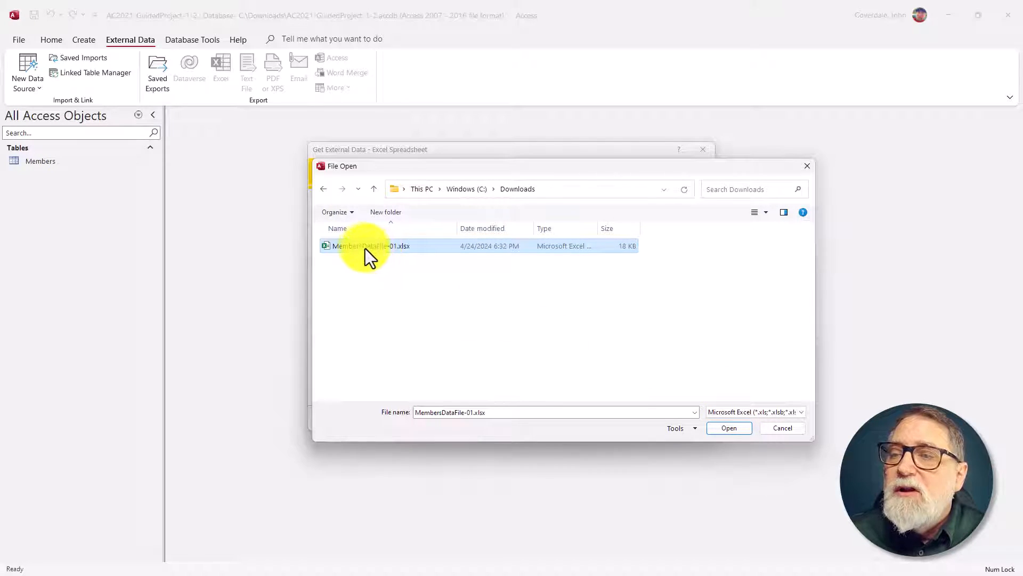
{"action": "left_click", "coordinate": [729, 428]}
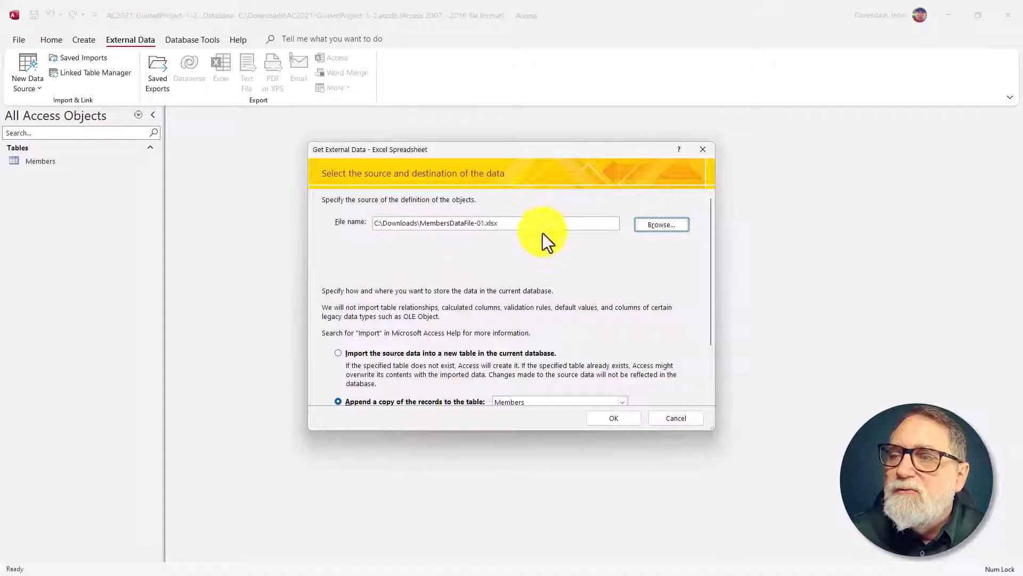
Step: Complete the import into Members without table analysis or saved import steps, and open the Members table's datasheet
{"action": "left_click", "coordinate": [619, 419]}
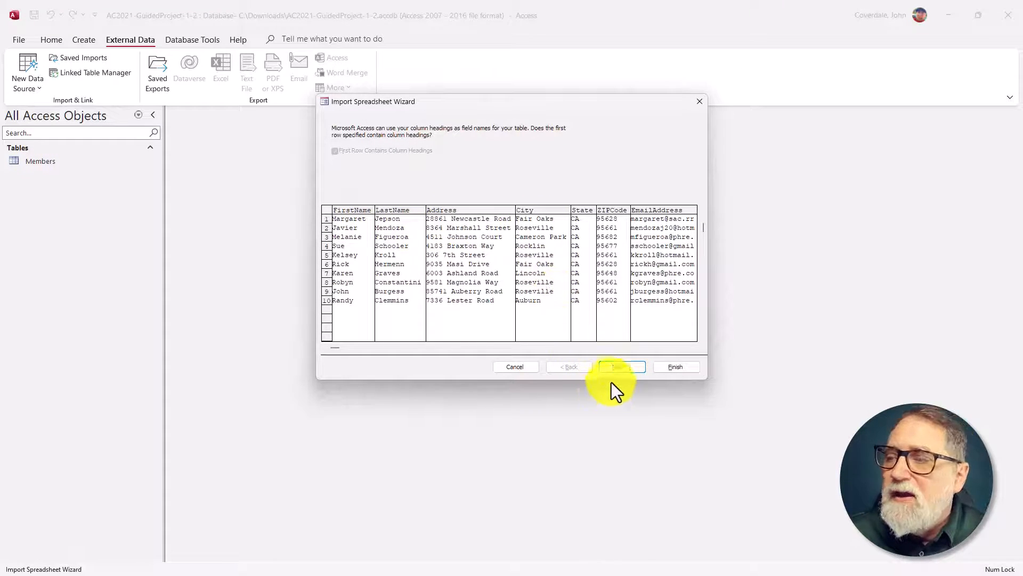
{"action": "left_click", "coordinate": [617, 365]}
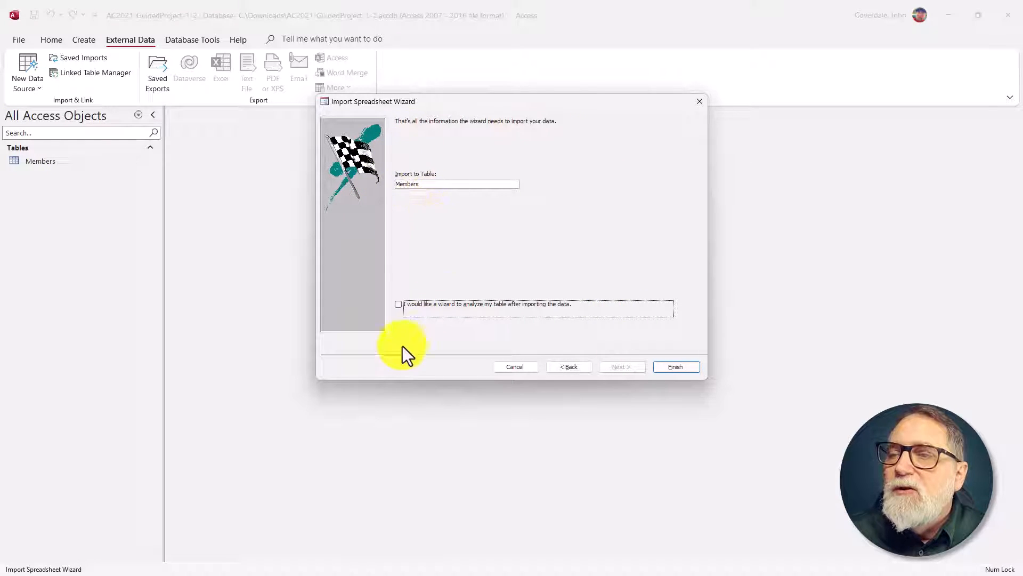
{"action": "left_click", "coordinate": [676, 366]}
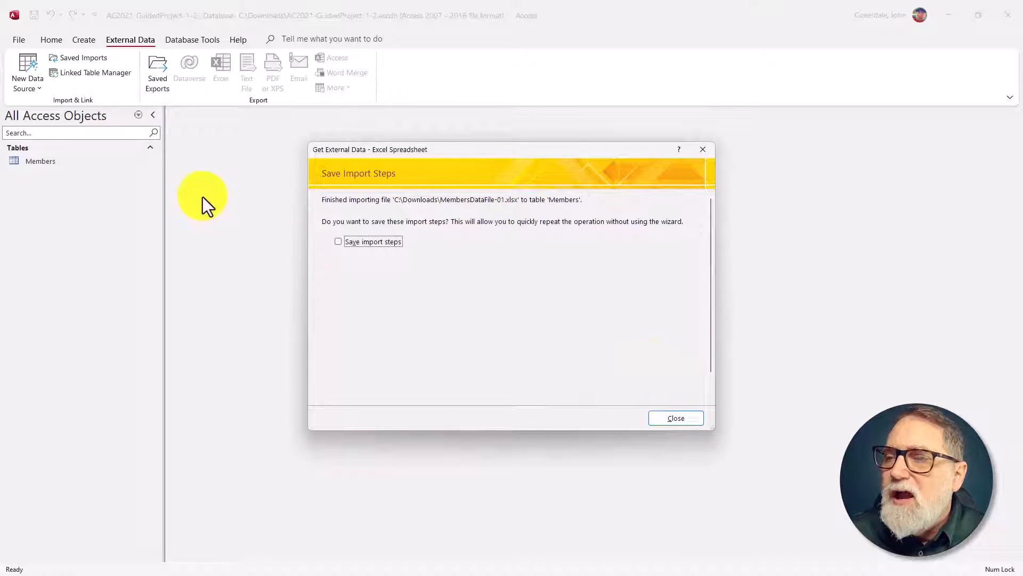
{"action": "left_click", "coordinate": [675, 418]}
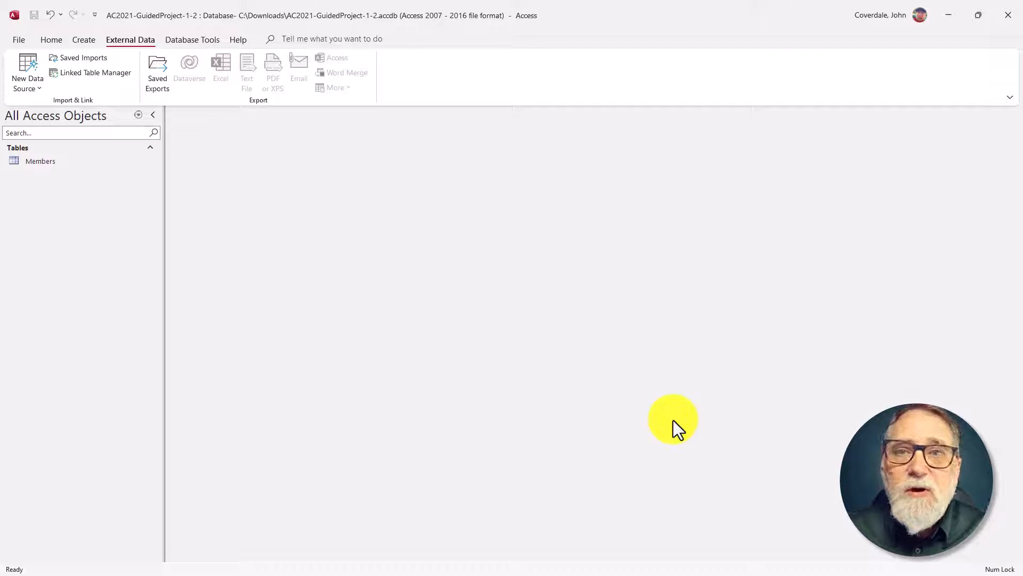
{"action": "left_click", "coordinate": [72, 168]}
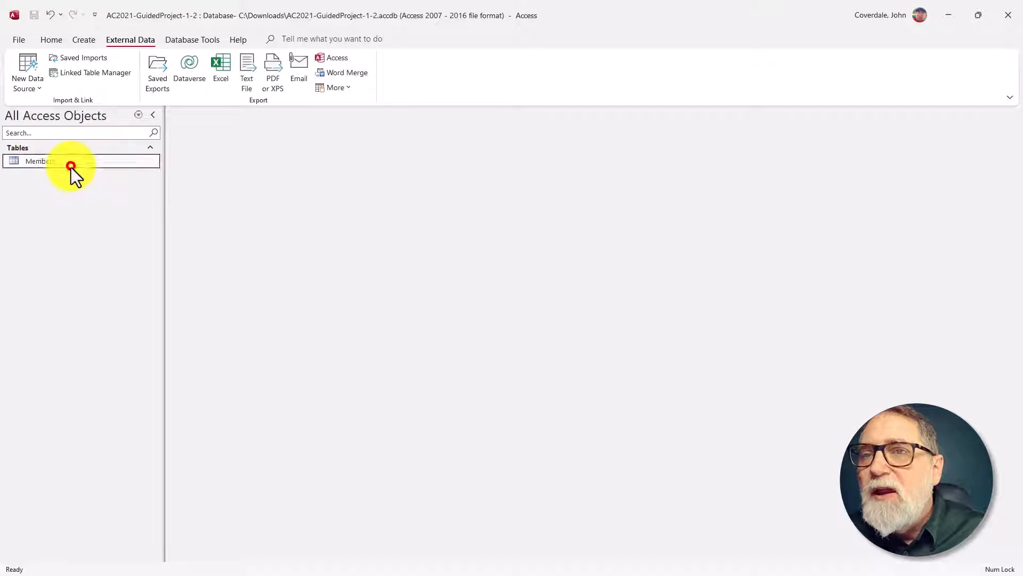
{"action": "double_click", "coordinate": [65, 164]}
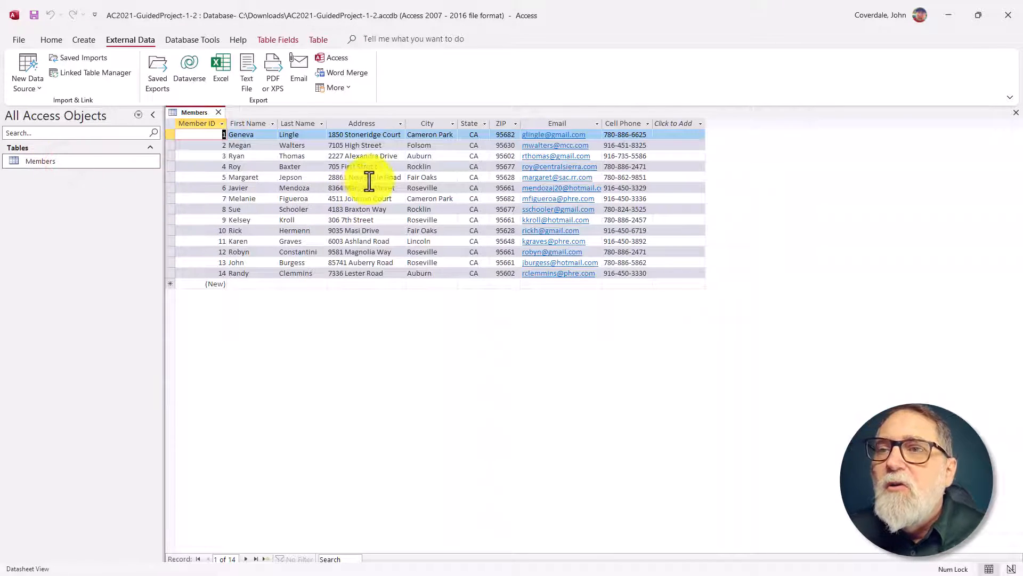
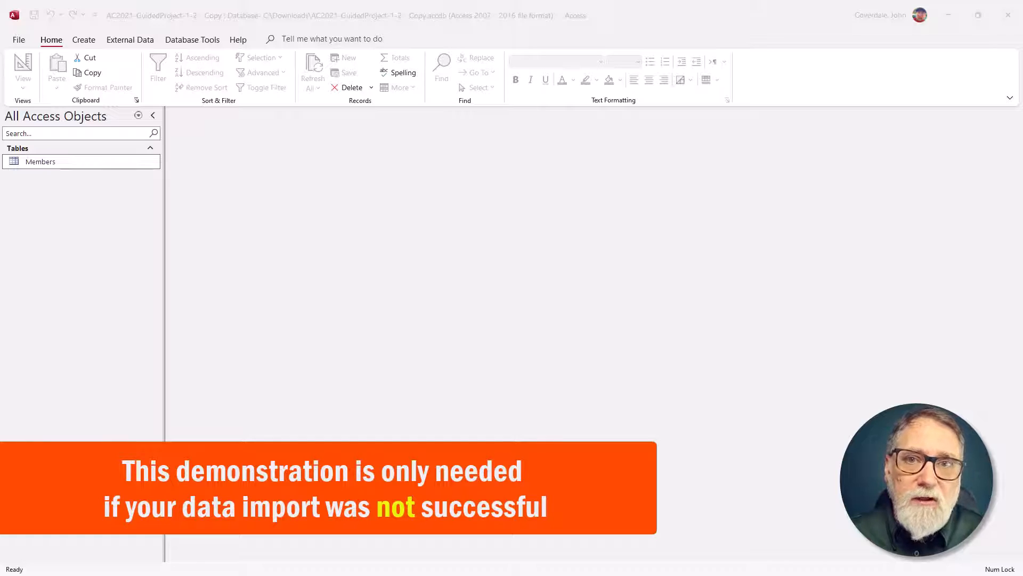
Step: Start an Excel spreadsheet import and set it to append a copy of the records to the Members table
{"action": "left_click", "coordinate": [260, 166]}
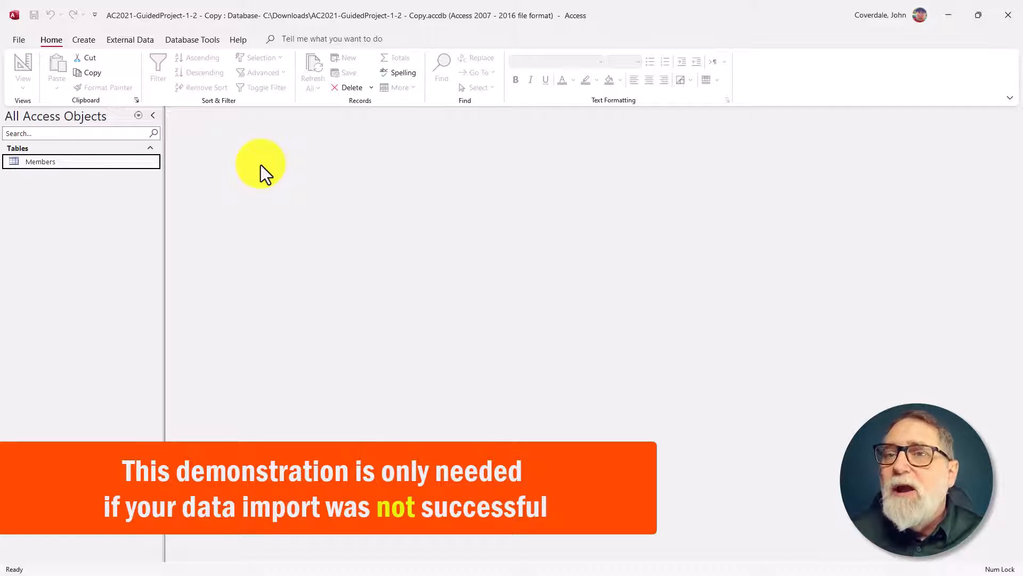
{"action": "left_click", "coordinate": [131, 38]}
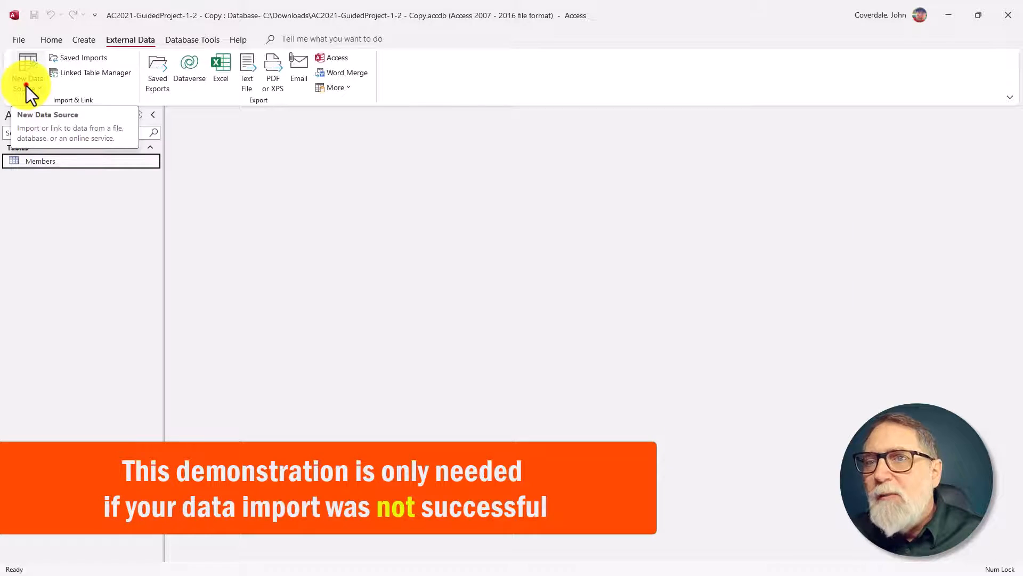
{"action": "left_click", "coordinate": [26, 86]}
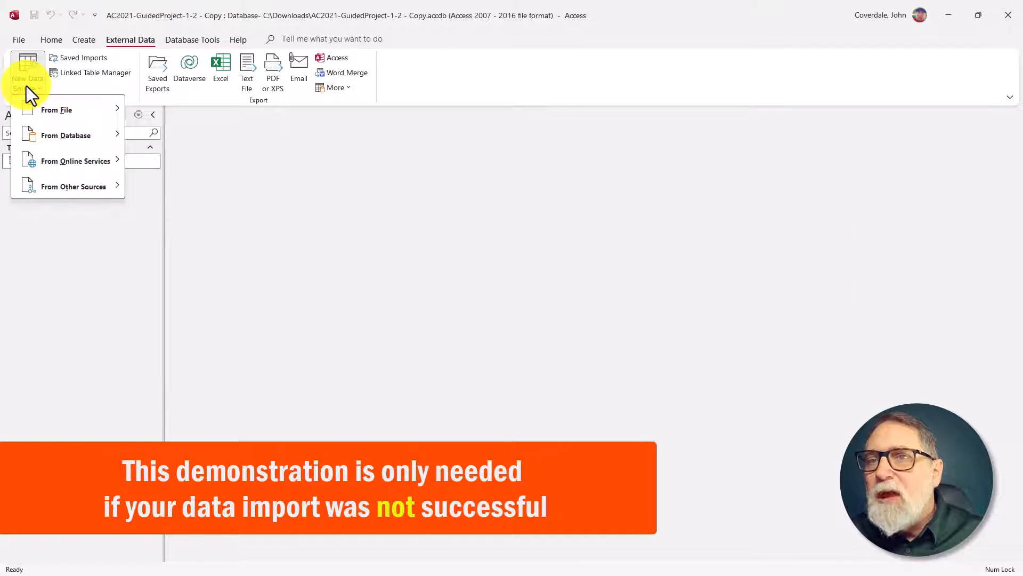
{"action": "mouse_move", "coordinate": [33, 103]}
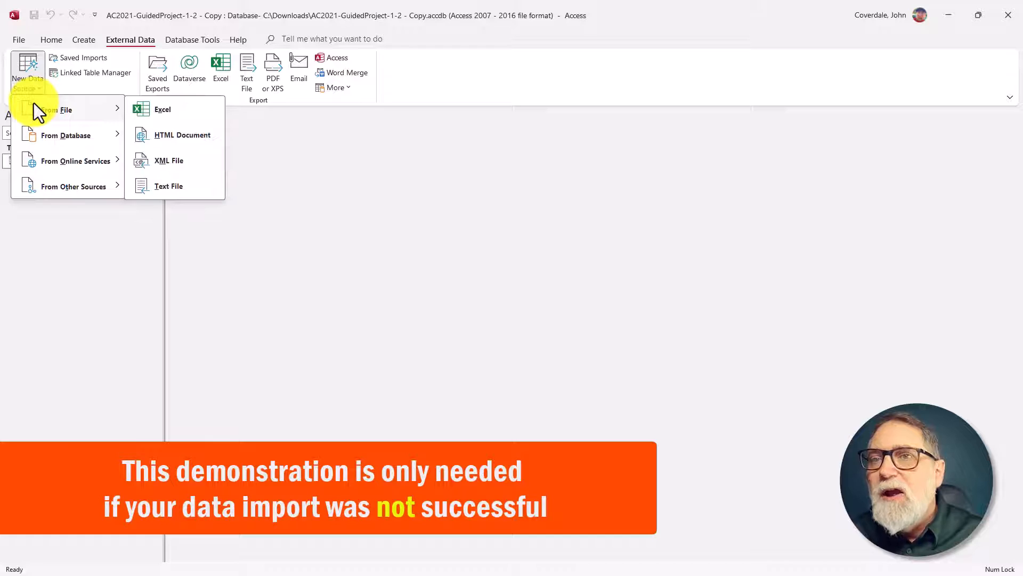
{"action": "left_click", "coordinate": [154, 107]}
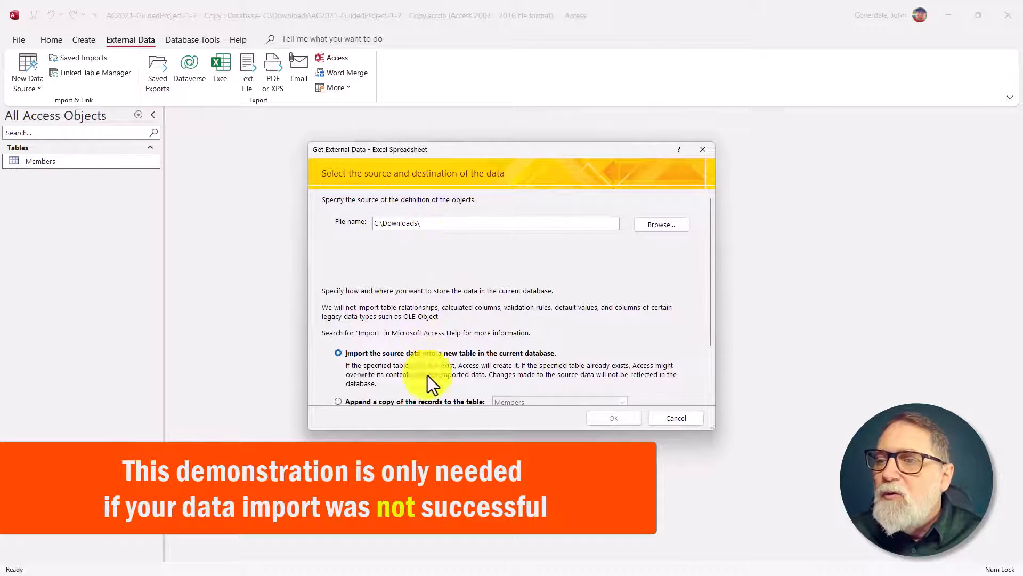
{"action": "left_click", "coordinate": [337, 401]}
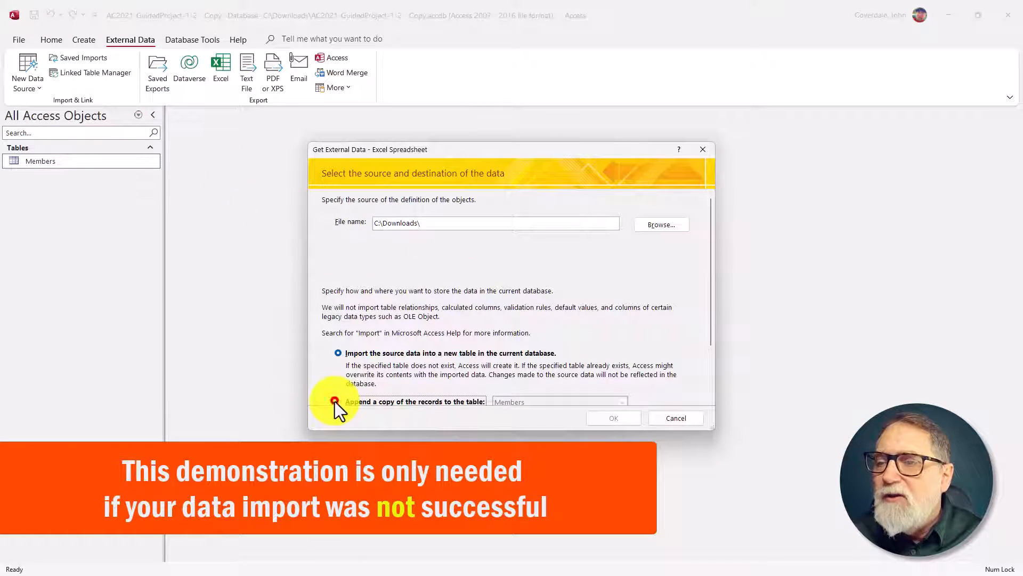
{"action": "scroll", "coordinate": [346, 398], "scroll_direction": "down", "scroll_amount": 2}
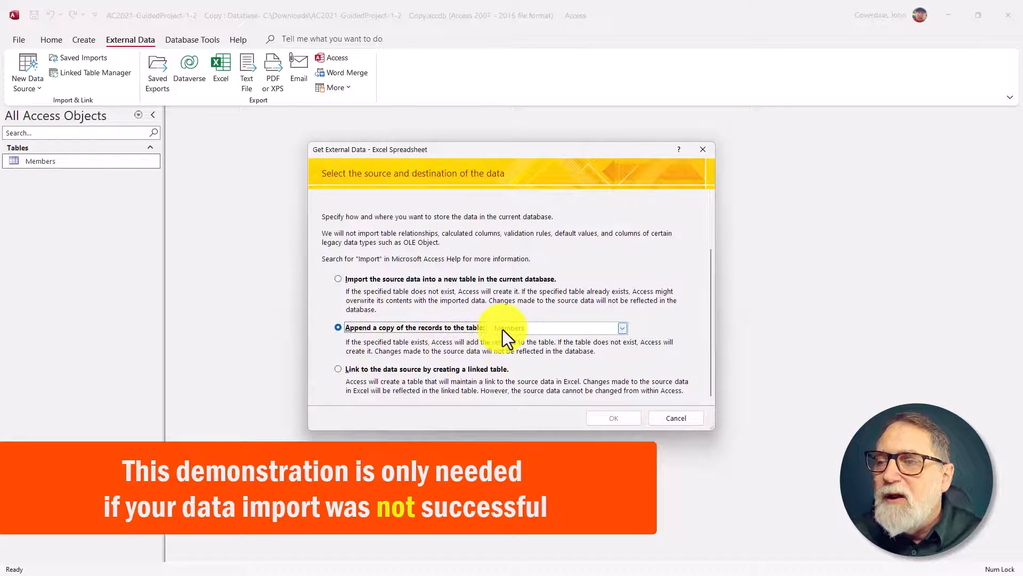
{"action": "scroll", "coordinate": [566, 311], "scroll_direction": "up", "scroll_amount": 2}
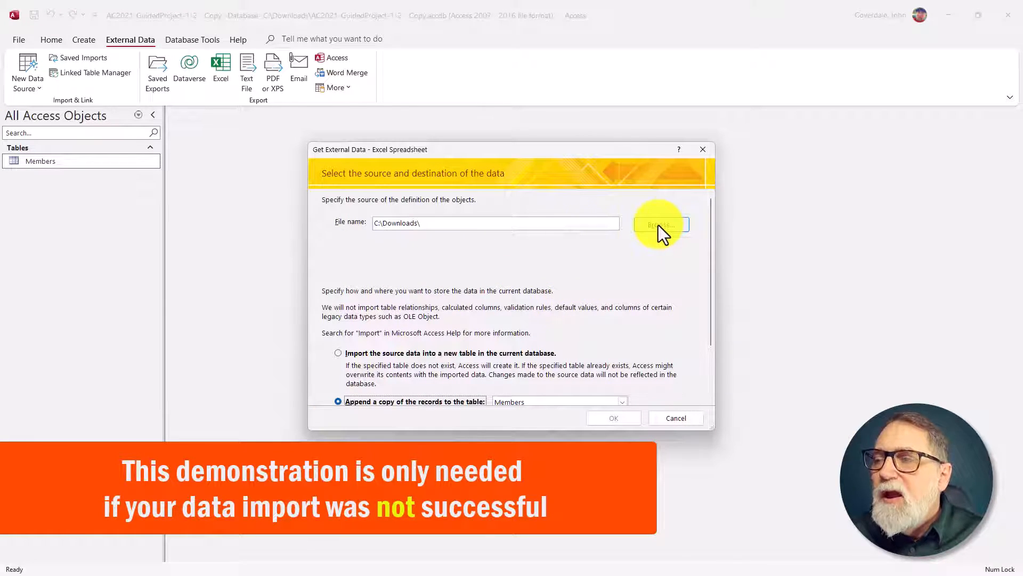
Step: Choose MembersDataFile-01.xlsx from the Downloads folder as the import source and continue to the import wizard
{"action": "left_click", "coordinate": [660, 225]}
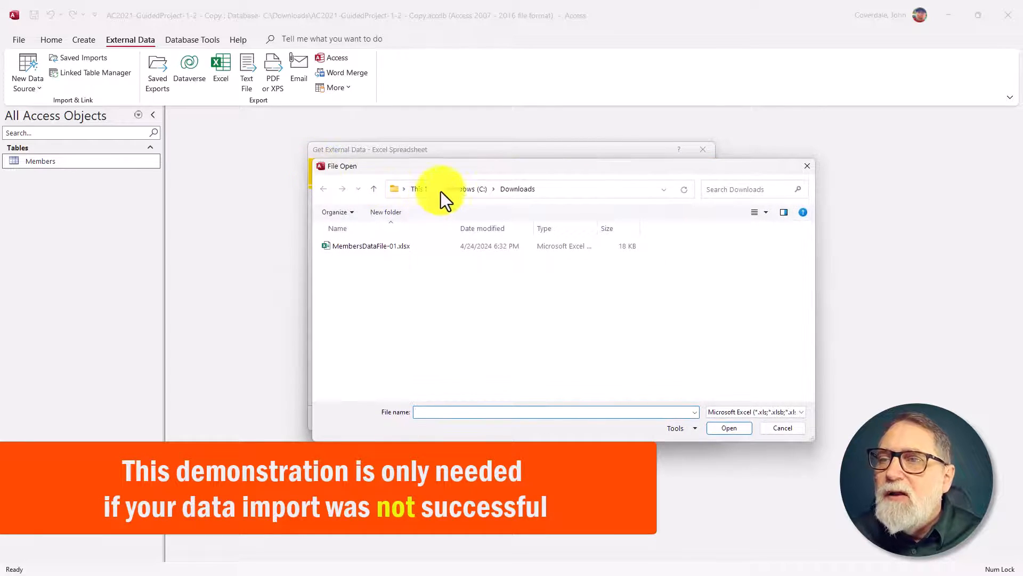
{"action": "left_click", "coordinate": [355, 246]}
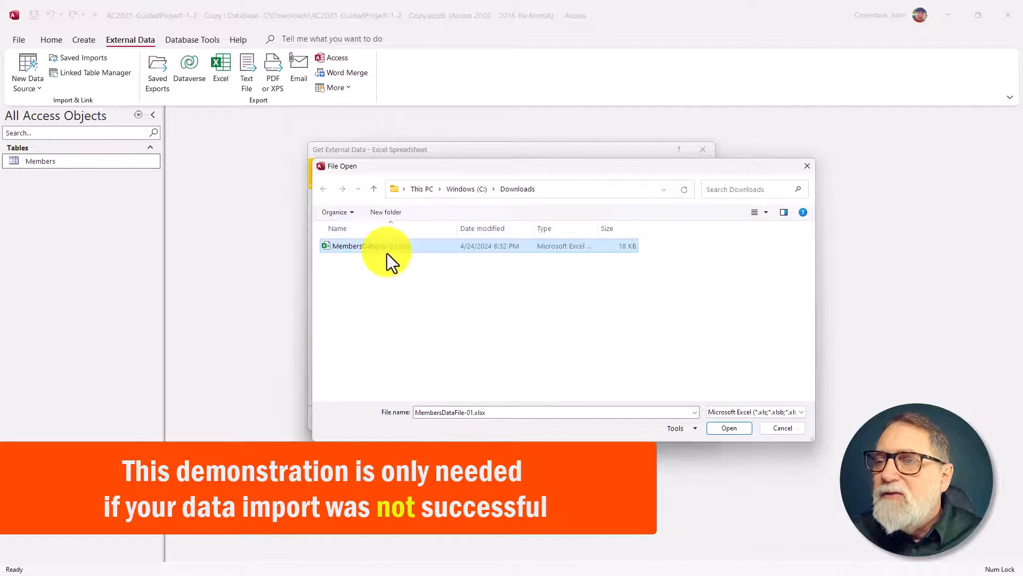
{"action": "left_click", "coordinate": [714, 432]}
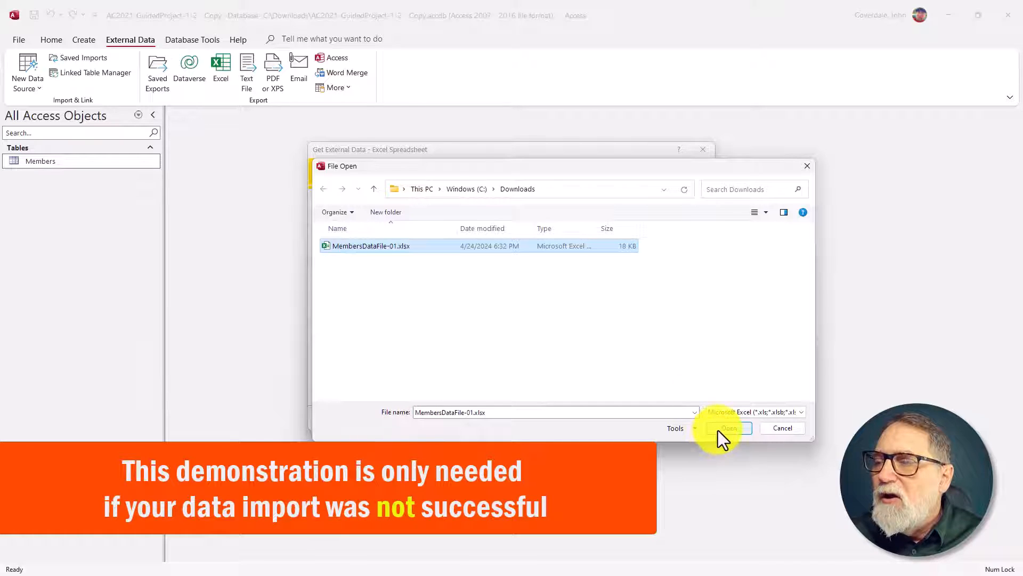
{"action": "left_click", "coordinate": [613, 418]}
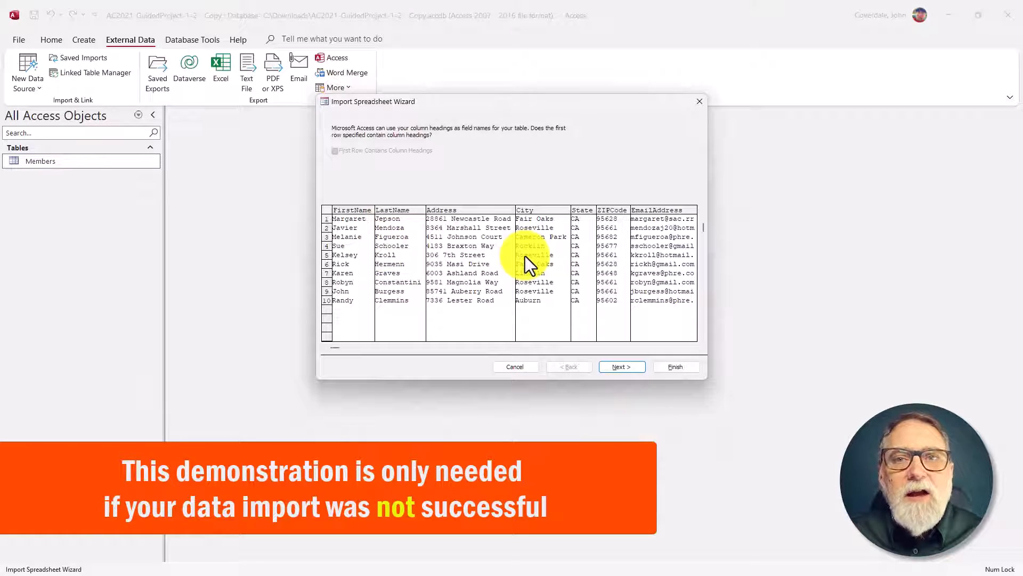
Step: Try to finish the import into the Members table without table analysis, dismissing the error messages and cancelling the wizard
{"action": "left_click", "coordinate": [615, 368]}
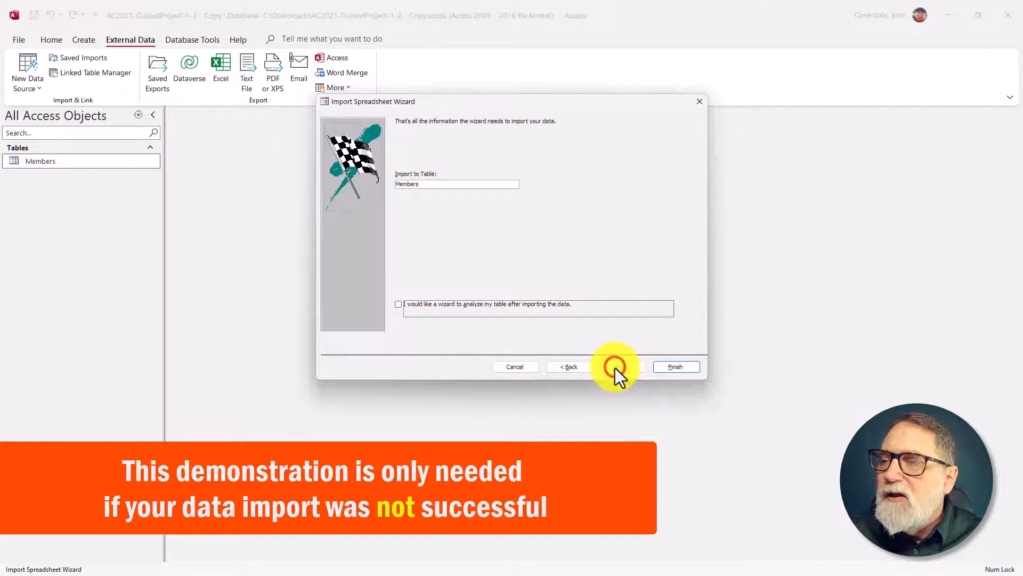
{"action": "left_click", "coordinate": [679, 372]}
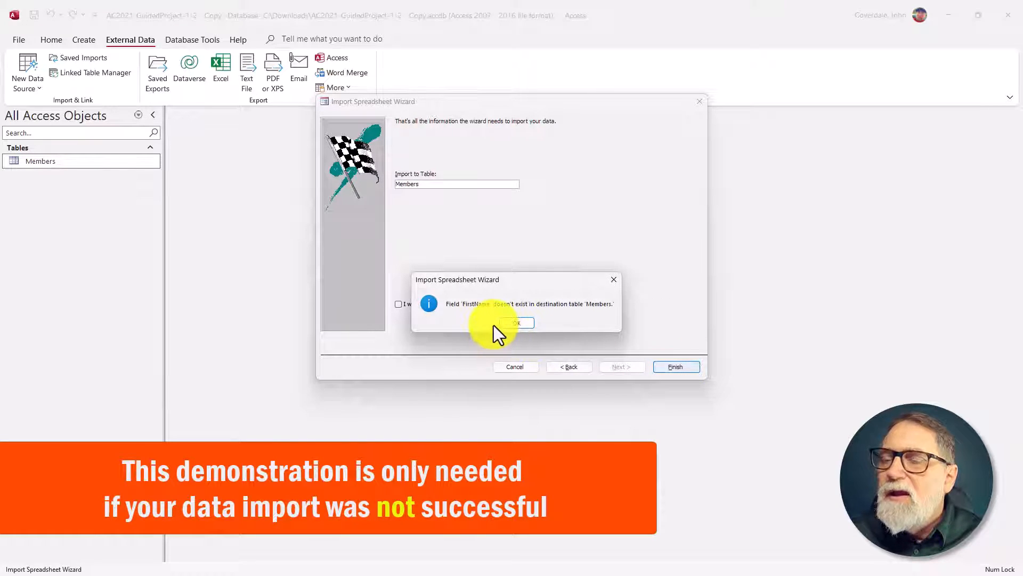
{"action": "left_click_drag", "start_coordinate": [541, 285], "coordinate": [322, 187]}
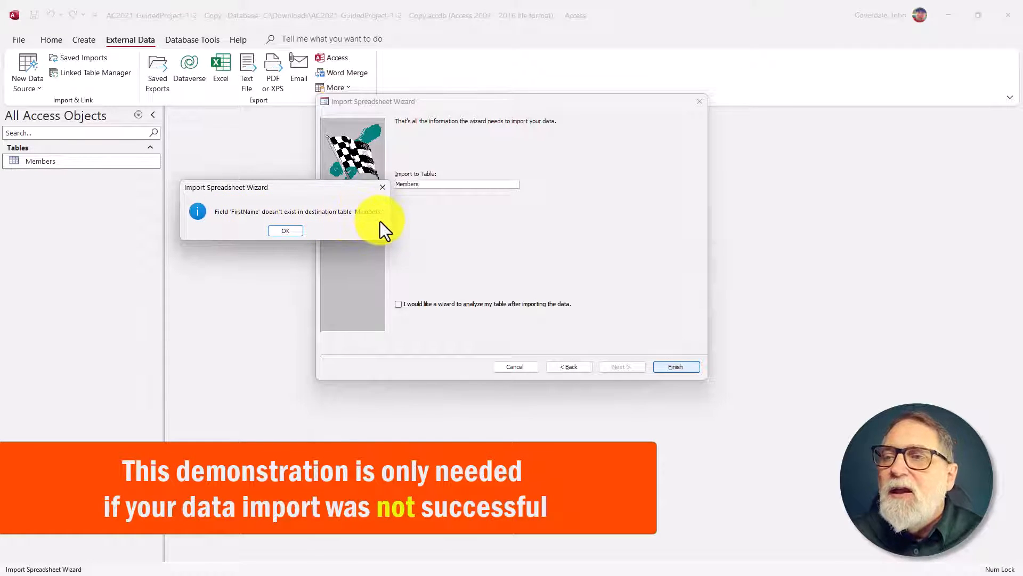
{"action": "left_click", "coordinate": [278, 230]}
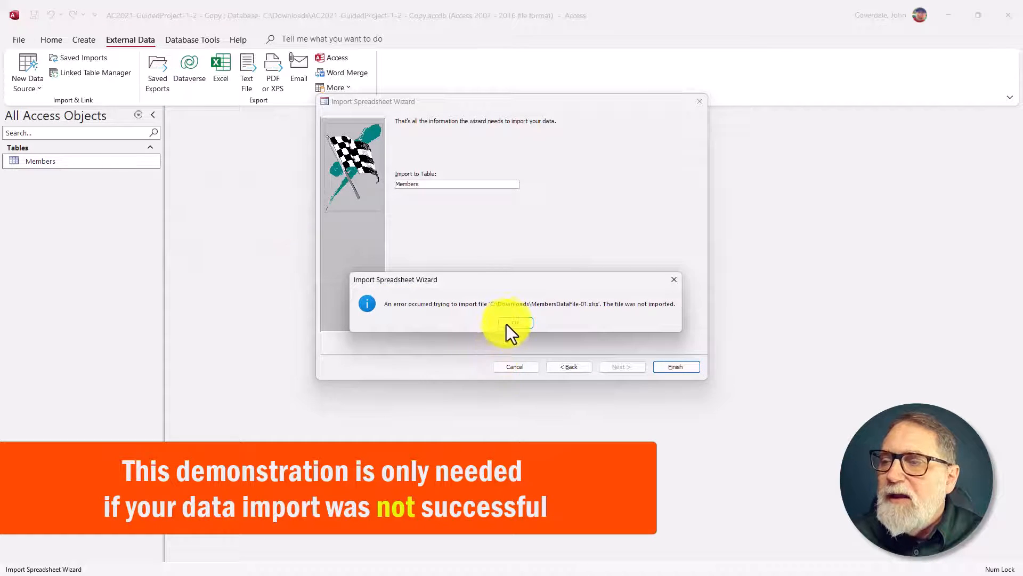
{"action": "left_click", "coordinate": [508, 321]}
{"action": "left_click", "coordinate": [521, 366]}
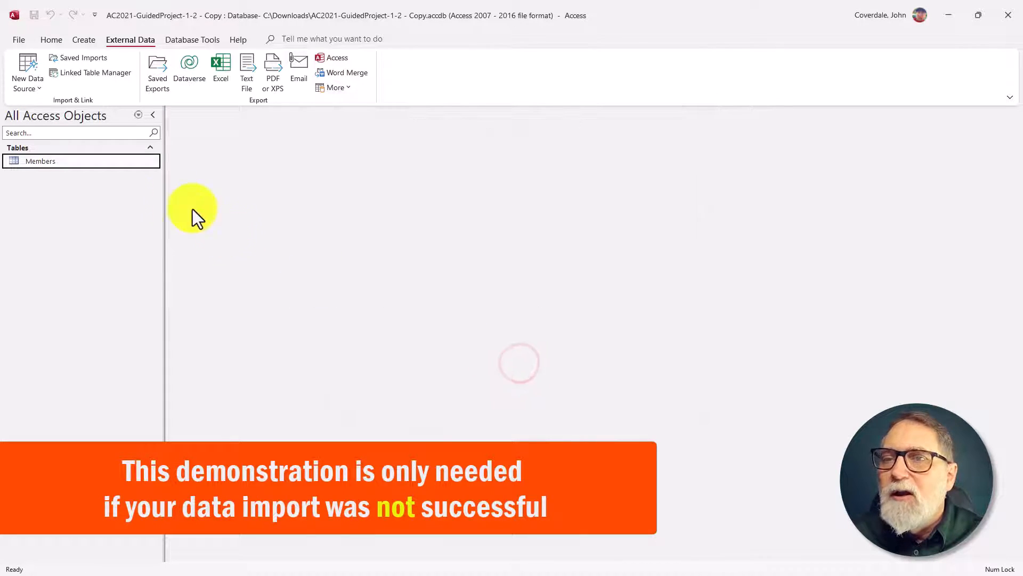
Step: In the Members table's Design View, correct the first-name field's name to FirstName, and close the table with the design changes saved
{"action": "right_click", "coordinate": [42, 164]}
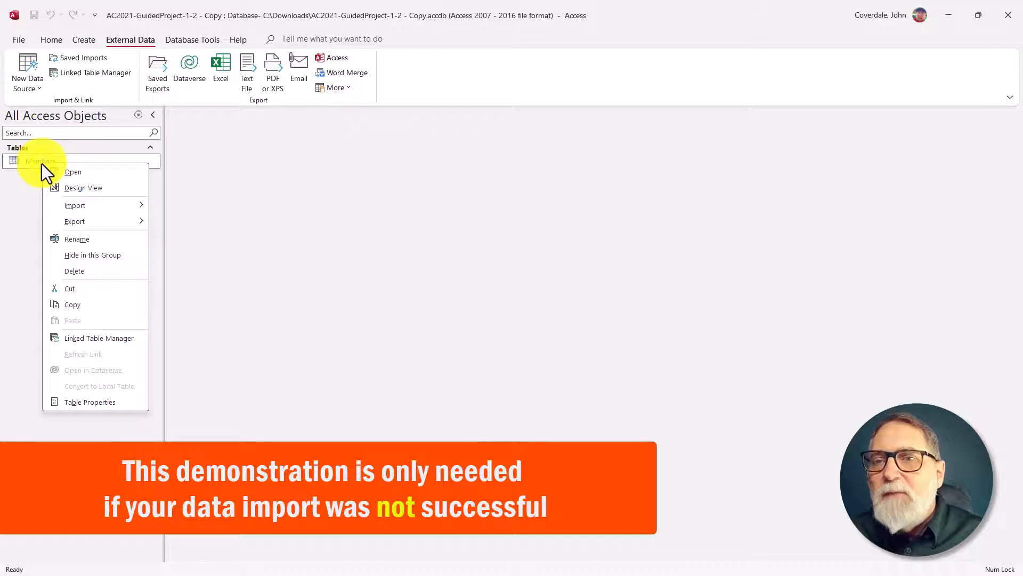
{"action": "left_click", "coordinate": [106, 188]}
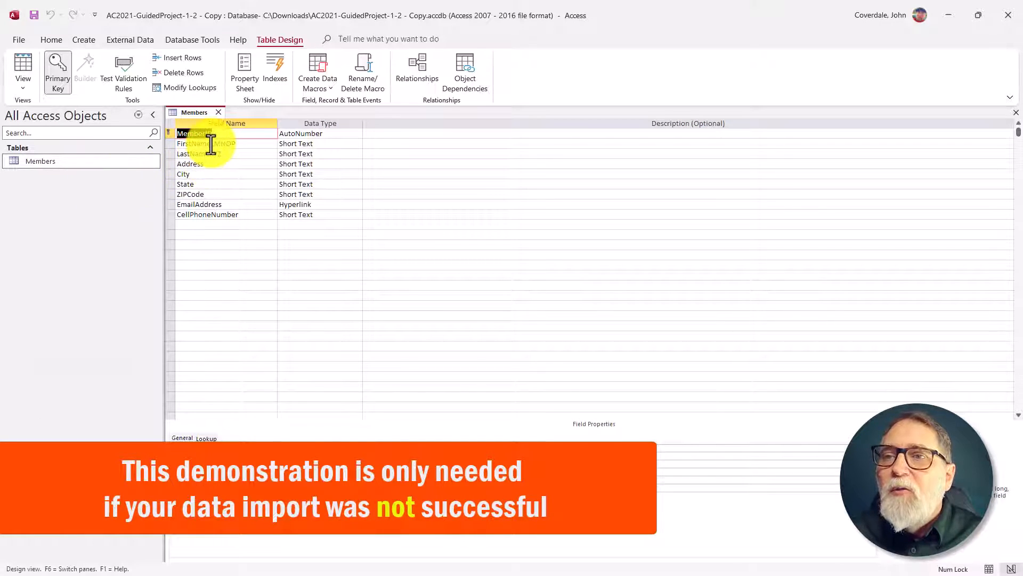
{"action": "left_click", "coordinate": [235, 143]}
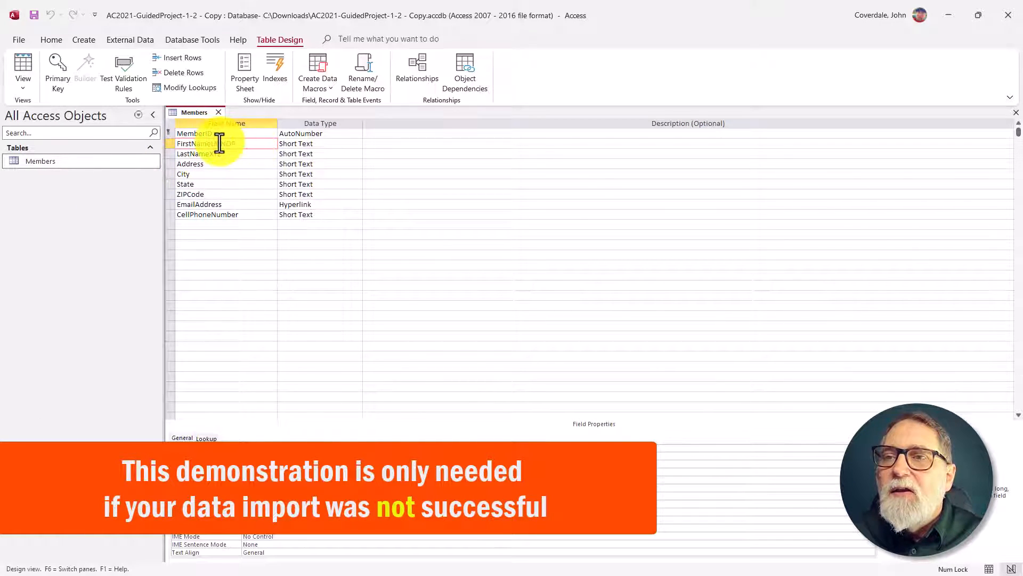
{"action": "left_click_drag", "start_coordinate": [211, 144], "coordinate": [249, 138]}
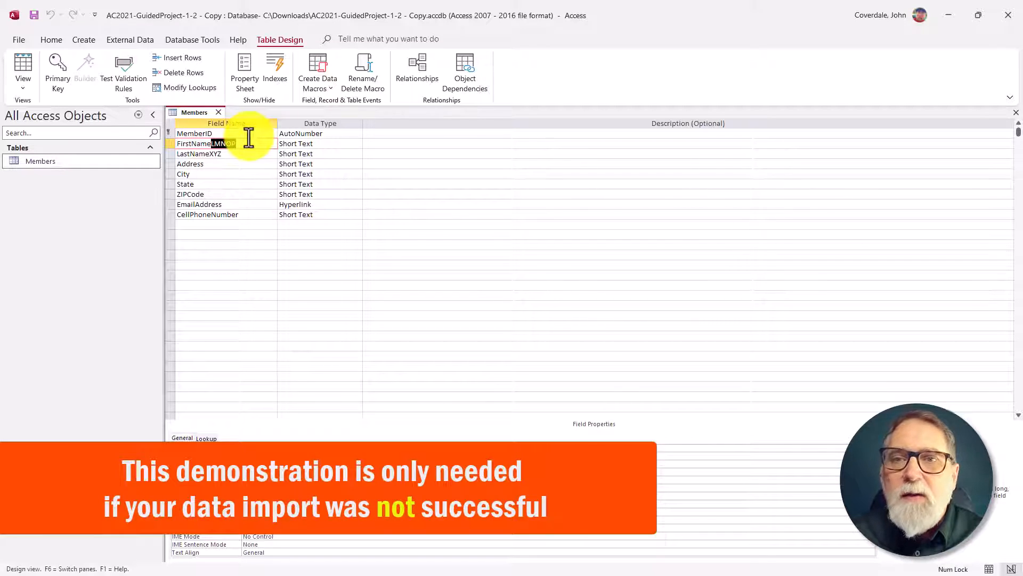
{"action": "key", "text": "Delete"}
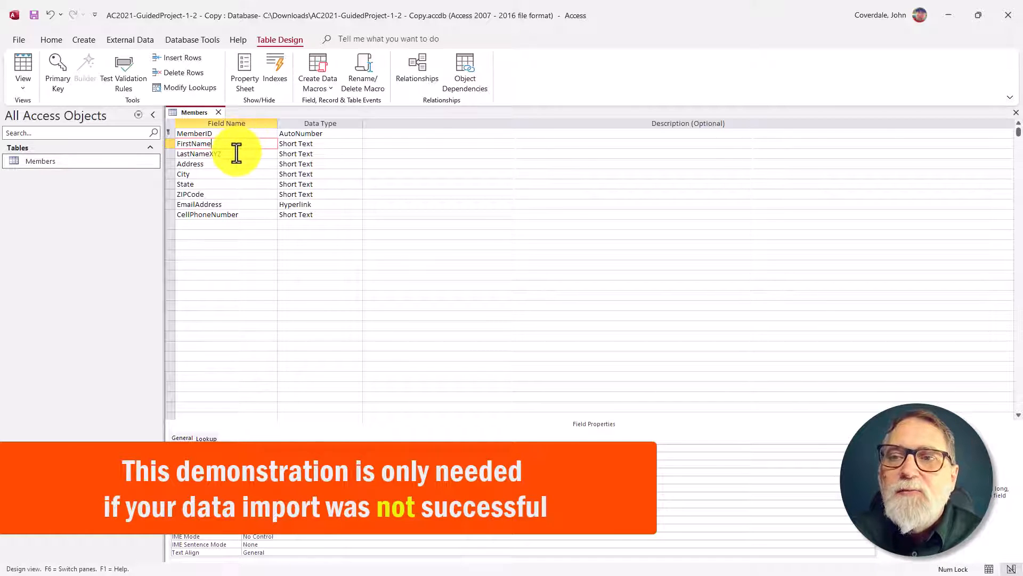
{"action": "left_click", "coordinate": [231, 154]}
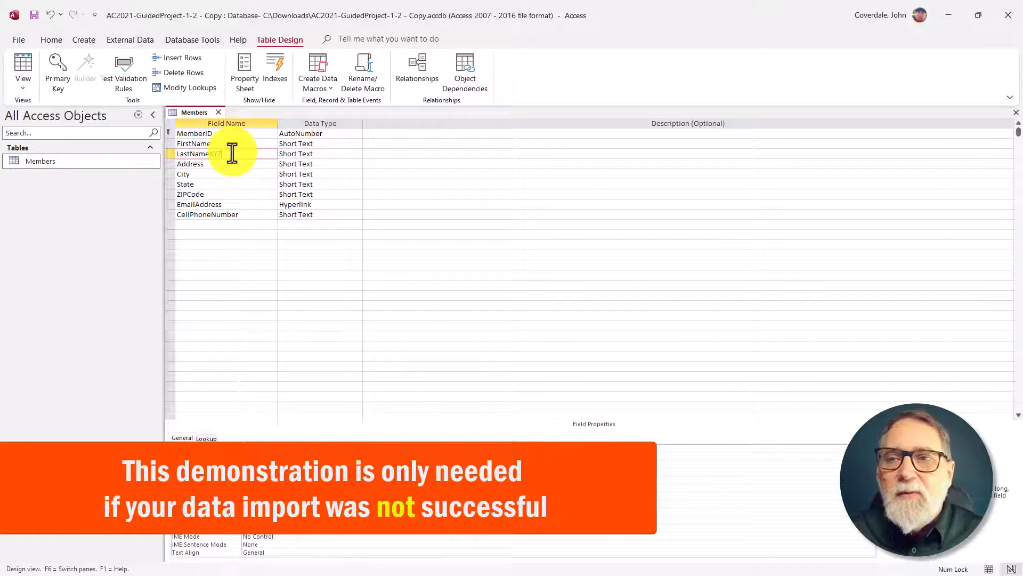
{"action": "left_click", "coordinate": [219, 113]}
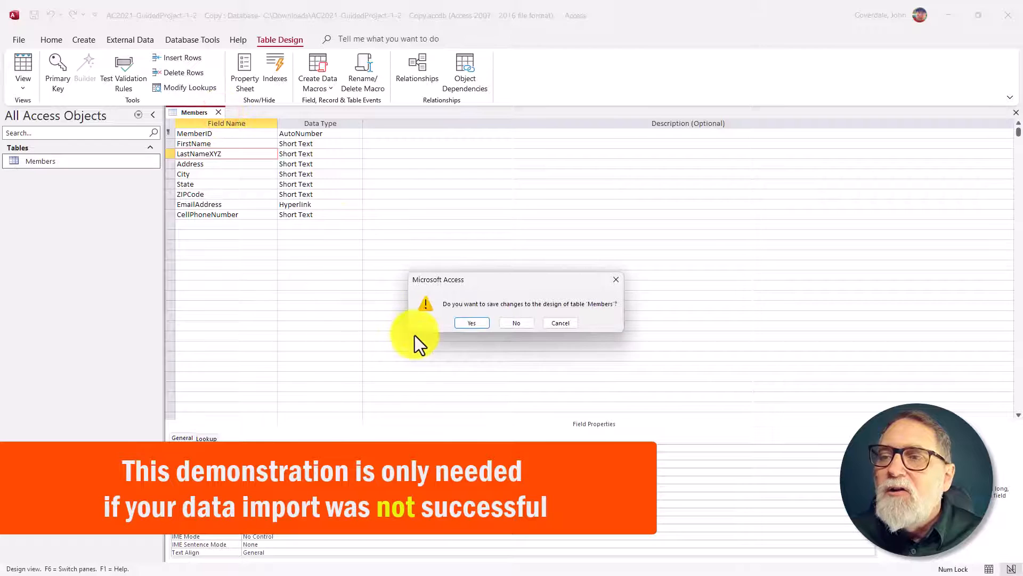
{"action": "left_click", "coordinate": [479, 323]}
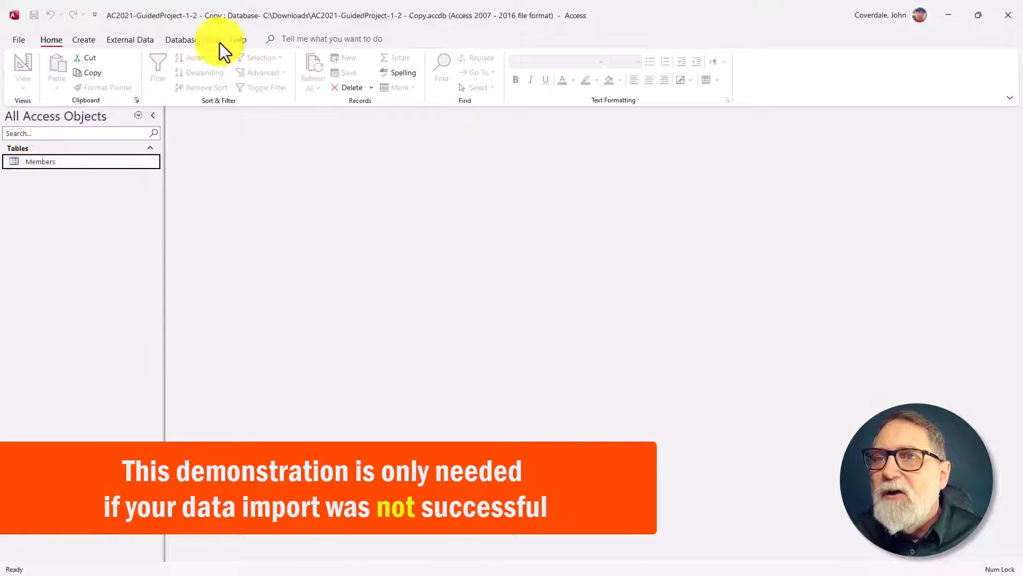
Step: Start the Excel spreadsheet import again with the option to append a copy of the records to Members
{"action": "left_click", "coordinate": [123, 42]}
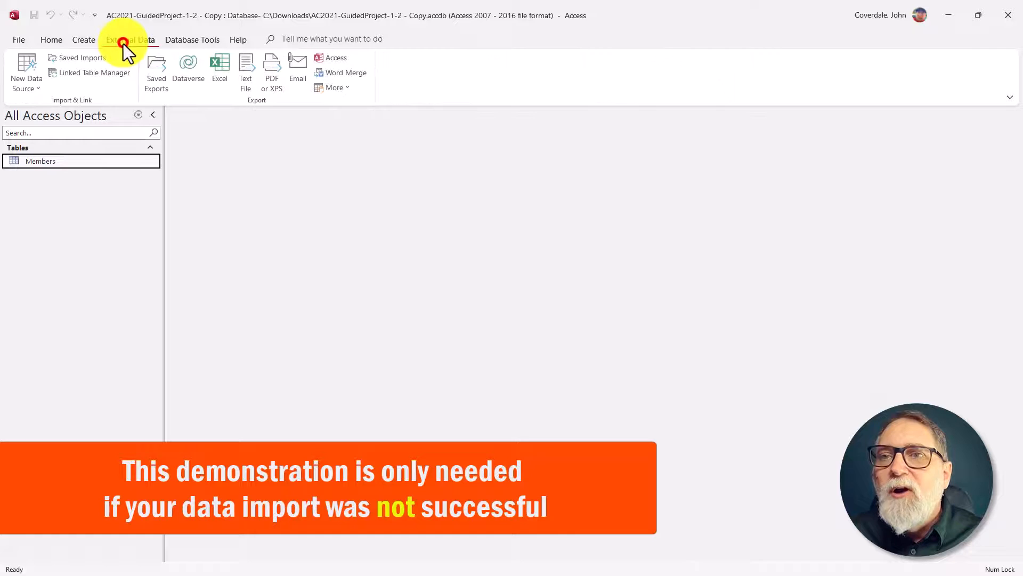
{"action": "left_click", "coordinate": [31, 85]}
{"action": "left_click", "coordinate": [49, 113]}
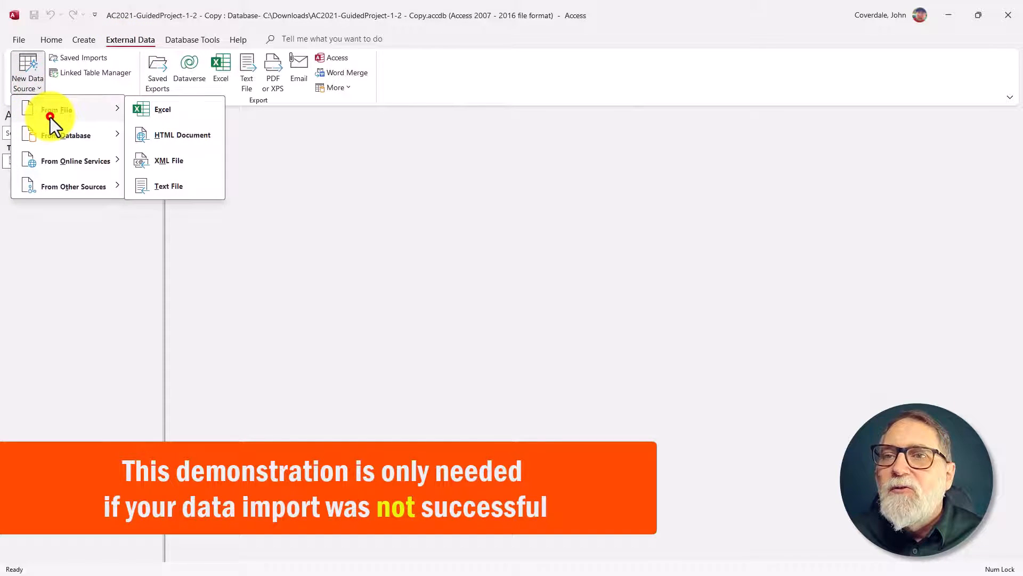
{"action": "left_click", "coordinate": [151, 110]}
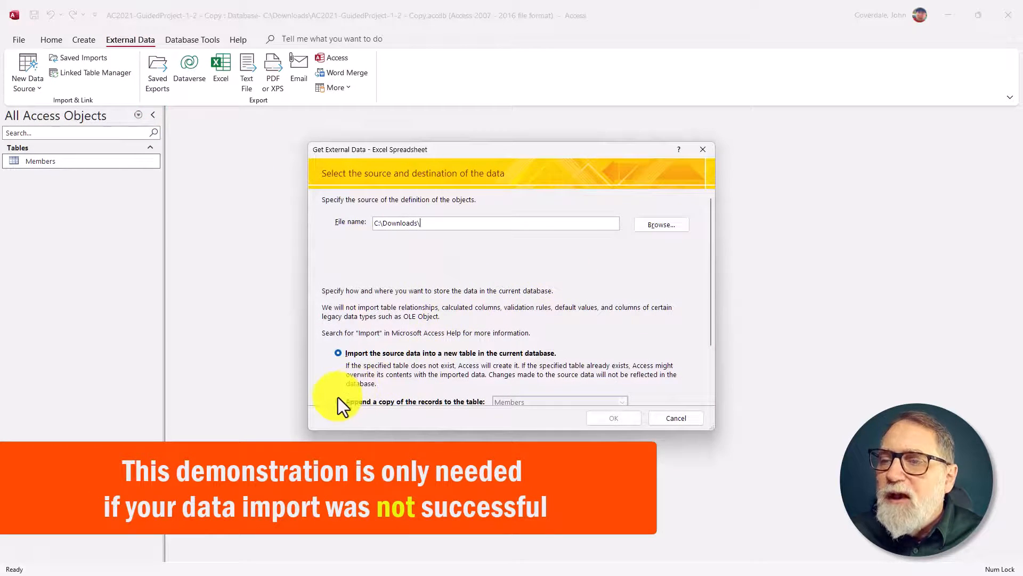
{"action": "left_click", "coordinate": [338, 400]}
{"action": "scroll", "coordinate": [380, 365], "scroll_direction": "down", "scroll_amount": 2}
{"action": "scroll", "coordinate": [442, 330], "scroll_direction": "up", "scroll_amount": 2}
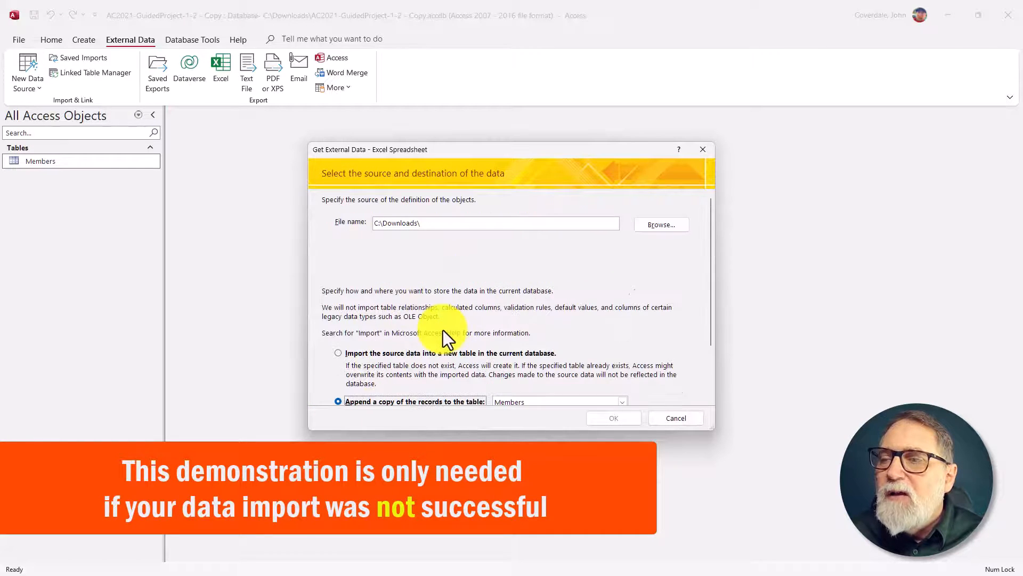
Step: Select MembersDataFile-01.xlsx in the Downloads folder as the source for the repeated import and proceed to the wizard
{"action": "left_click", "coordinate": [642, 226]}
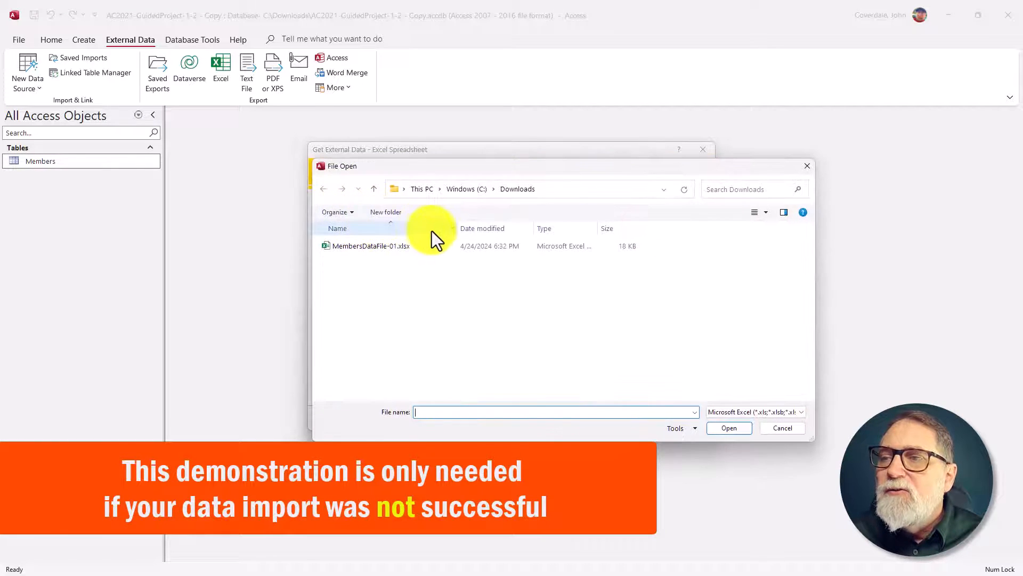
{"action": "left_click", "coordinate": [377, 246]}
{"action": "left_click", "coordinate": [734, 431]}
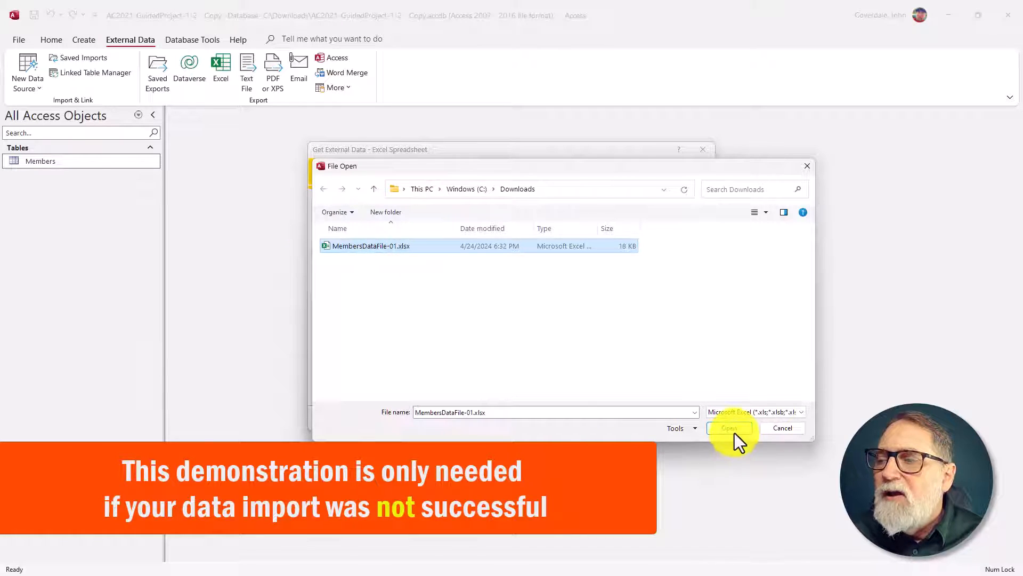
{"action": "left_click", "coordinate": [615, 416]}
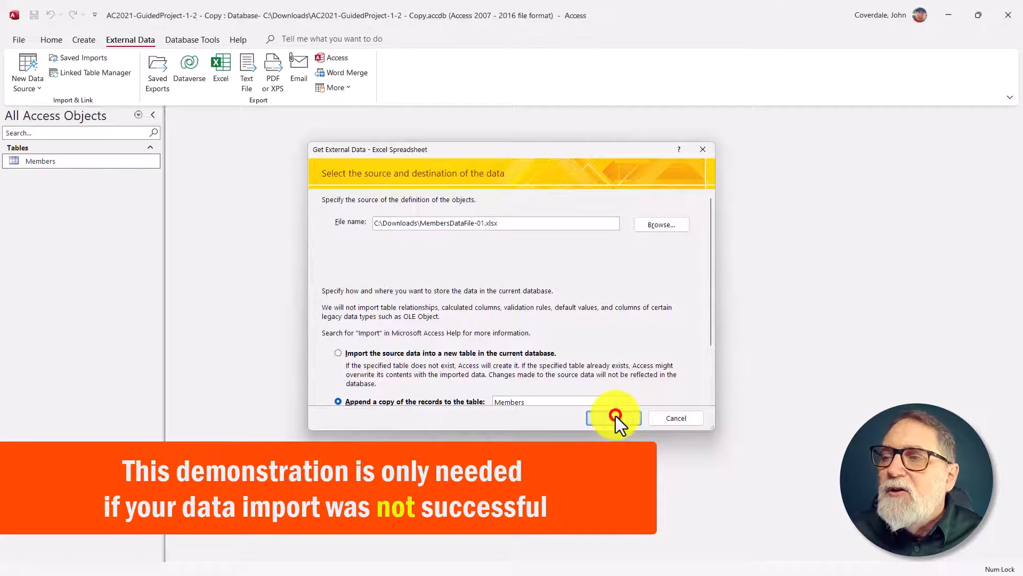
Step: Try to finish the repeated import into the Members table, dismissing the error messages and cancelling the wizard
{"action": "left_click", "coordinate": [636, 364]}
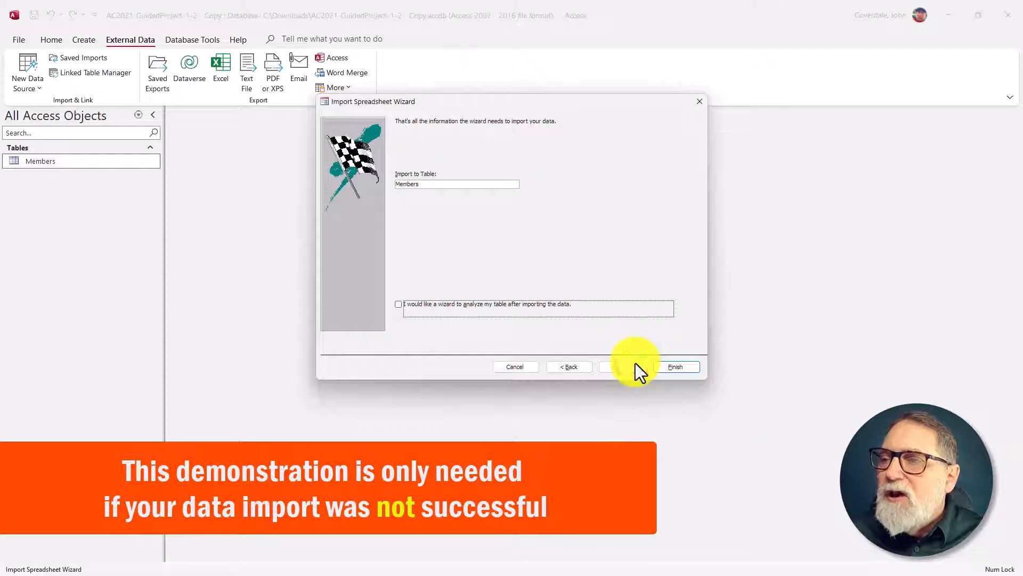
{"action": "left_click", "coordinate": [668, 364]}
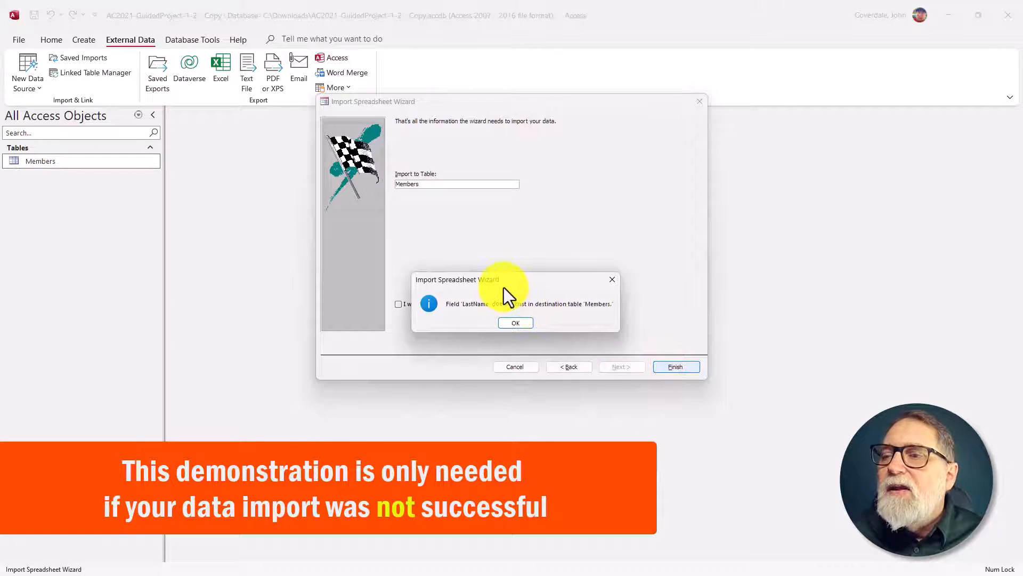
{"action": "left_click_drag", "start_coordinate": [503, 287], "coordinate": [199, 196]}
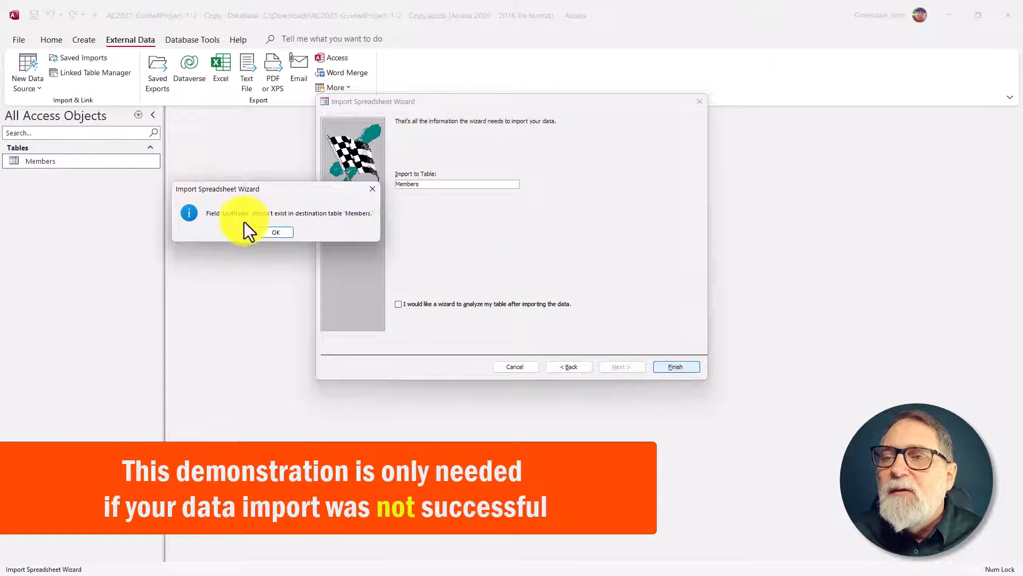
{"action": "left_click", "coordinate": [270, 233]}
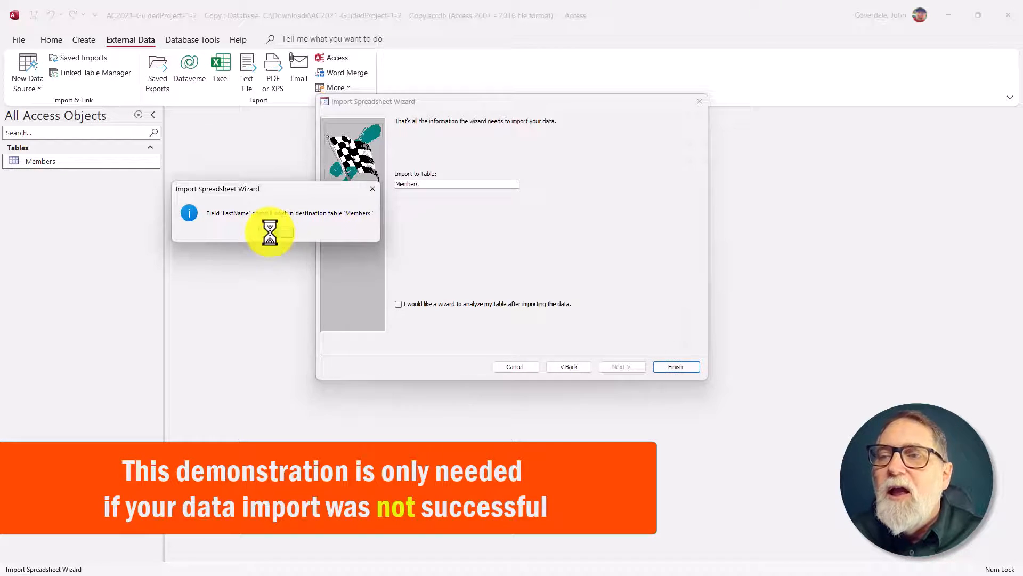
{"action": "left_click", "coordinate": [536, 314]}
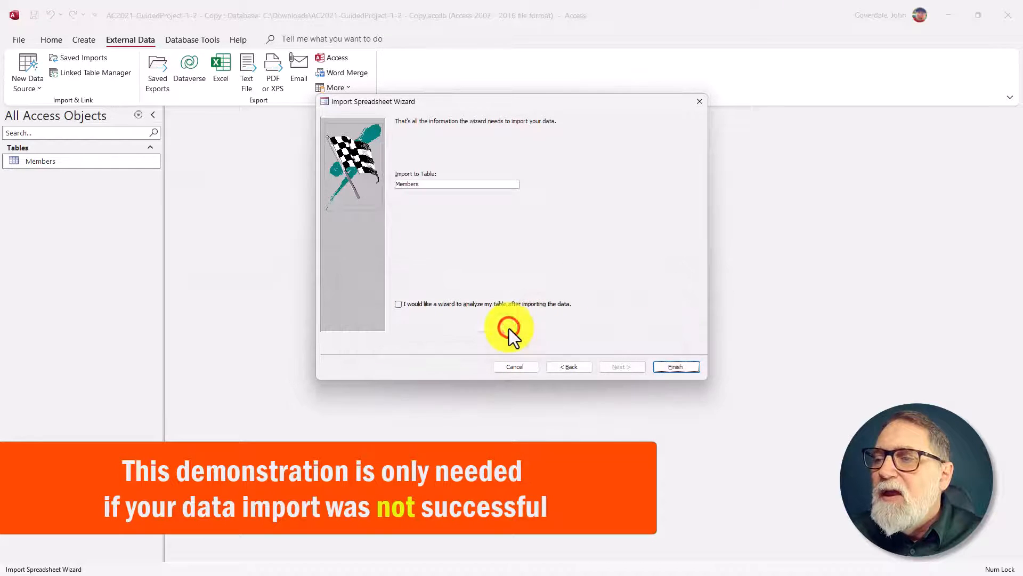
{"action": "left_click", "coordinate": [523, 369]}
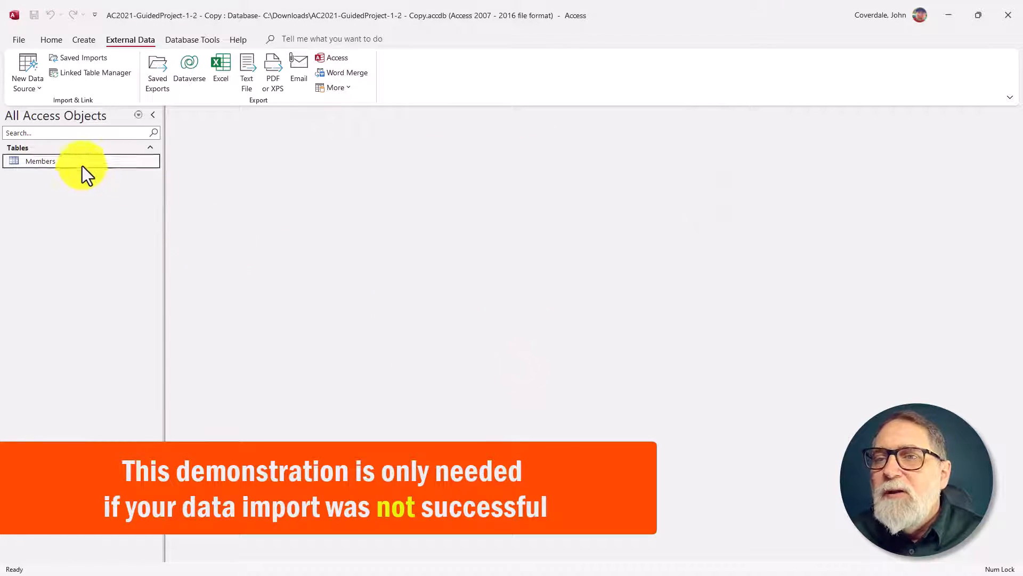
Step: Open the Members table in Design View, correct the last-name field's name to LastName, and close the table with the design changes saved
{"action": "right_click", "coordinate": [68, 160]}
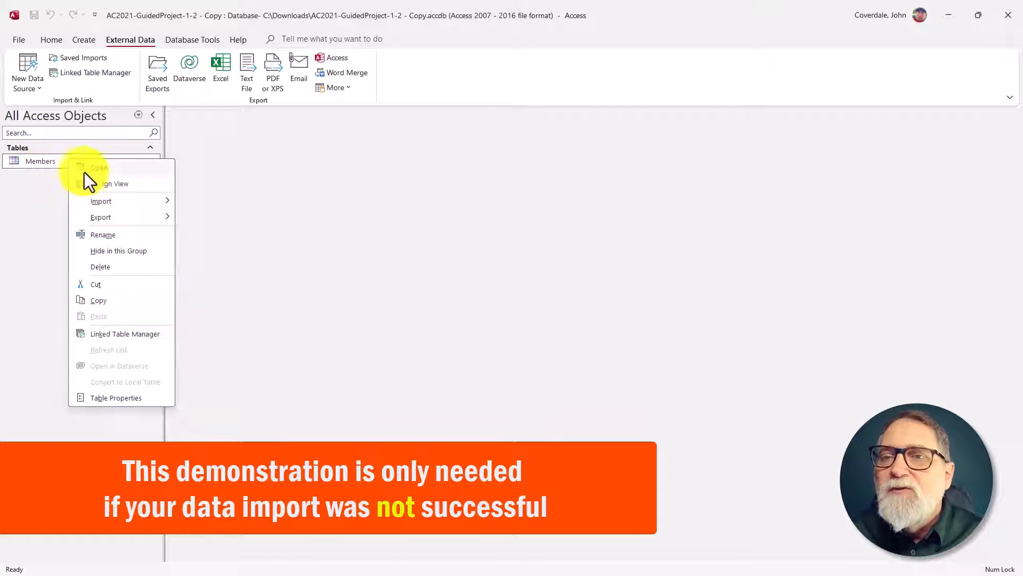
{"action": "left_click", "coordinate": [115, 184]}
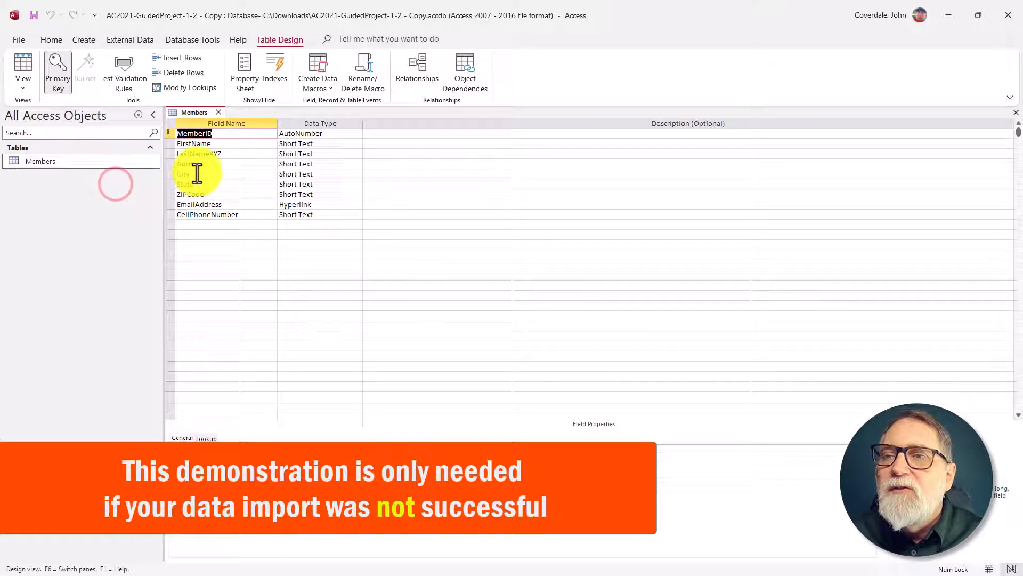
{"action": "left_click", "coordinate": [241, 155]}
{"action": "key", "text": "BackSpace"}
{"action": "key", "text": "BackSpace"}
{"action": "key", "text": "BackSpace"}
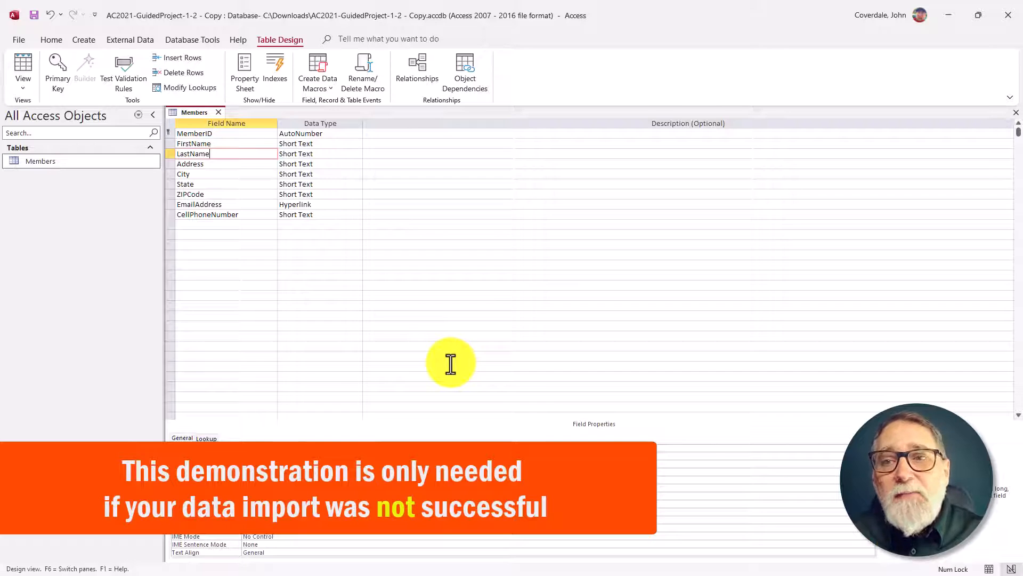
{"action": "left_click", "coordinate": [1016, 113]}
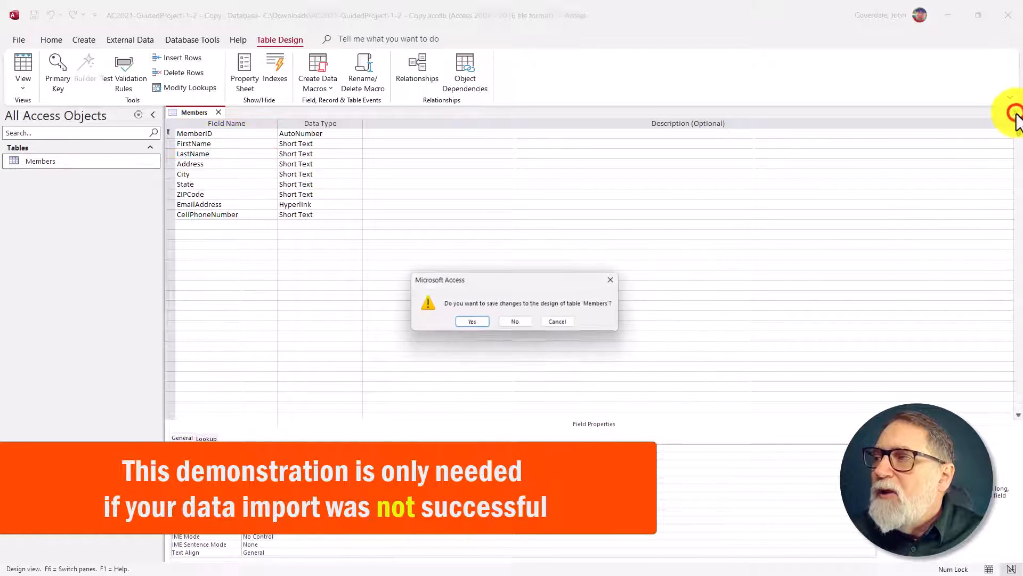
{"action": "left_click", "coordinate": [471, 324]}
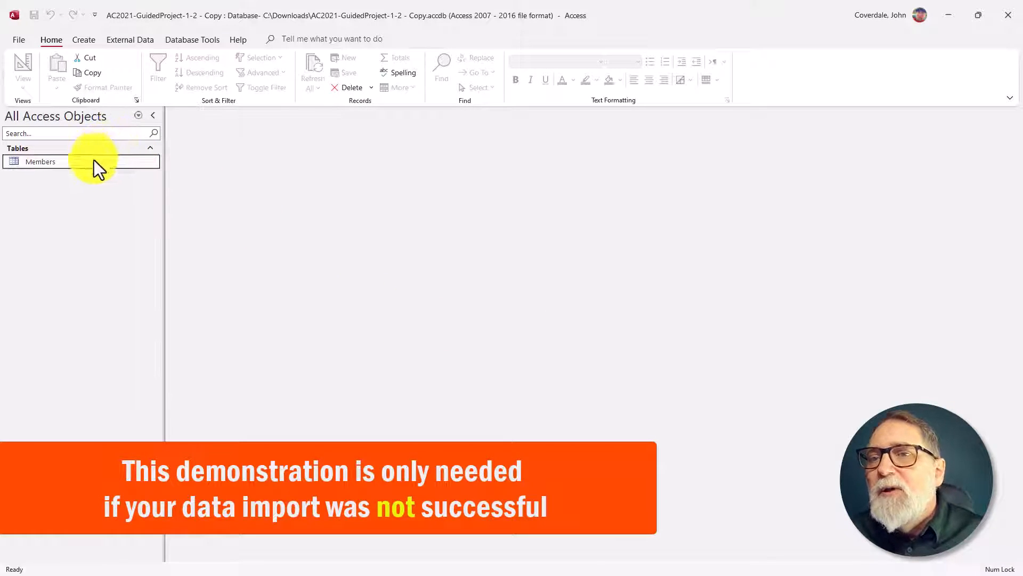
Step: Start another Excel spreadsheet import and select MembersDataFile-01.xlsx in the Downloads folder as the source file
{"action": "left_click", "coordinate": [124, 40]}
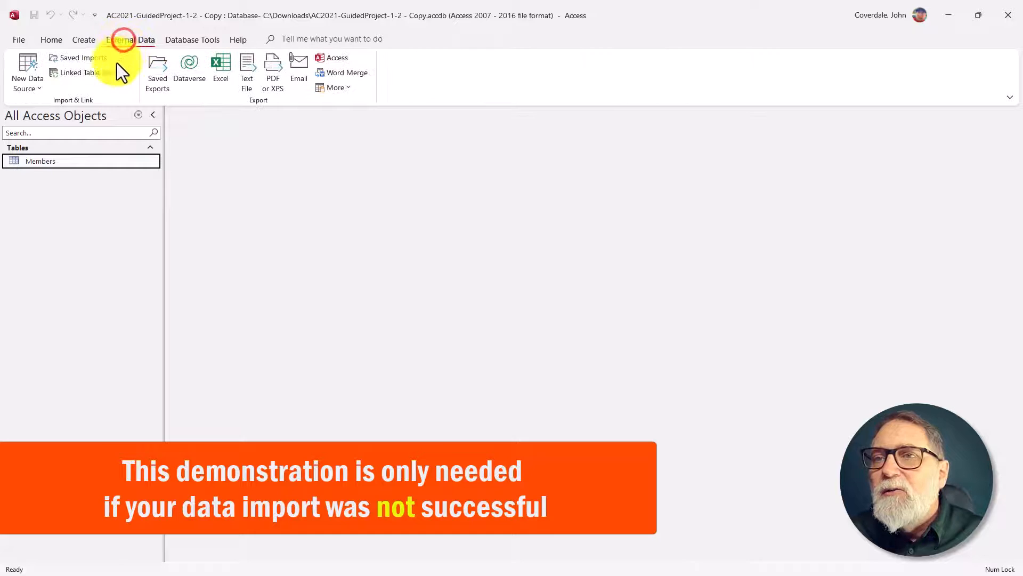
{"action": "left_click", "coordinate": [26, 75]}
{"action": "left_click", "coordinate": [32, 101]}
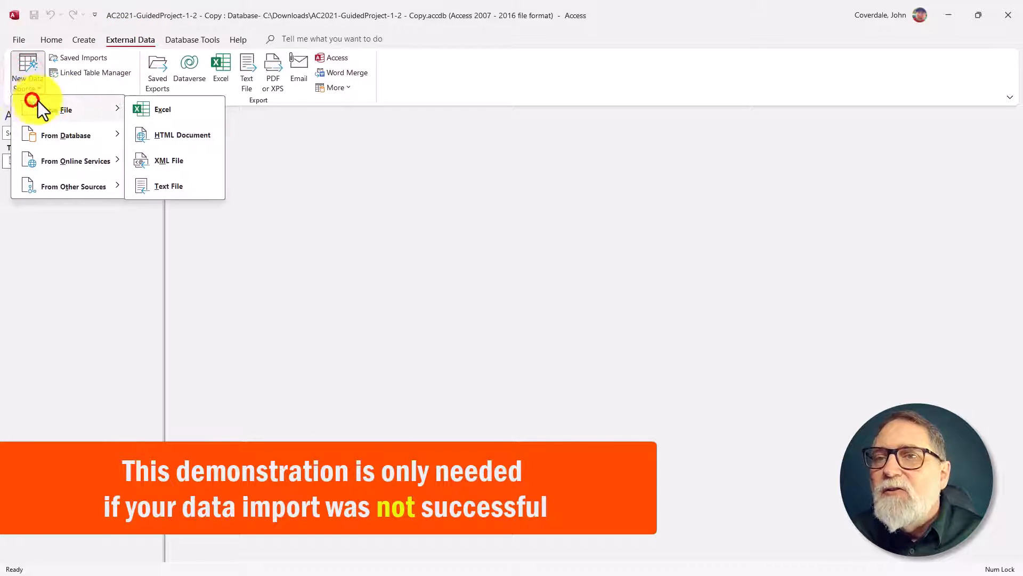
{"action": "left_click", "coordinate": [152, 108]}
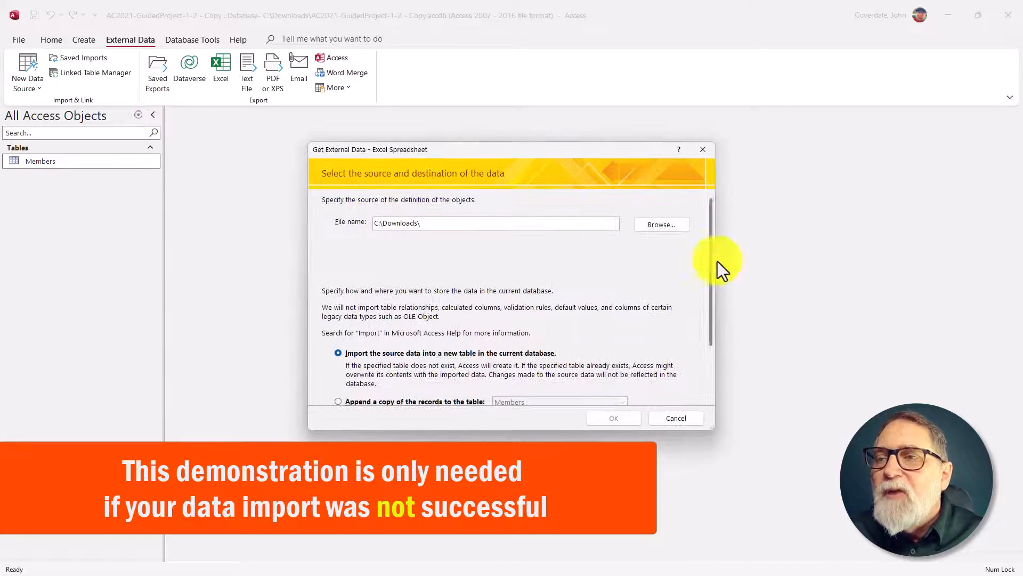
{"action": "left_click", "coordinate": [681, 228]}
{"action": "left_click", "coordinate": [444, 246]}
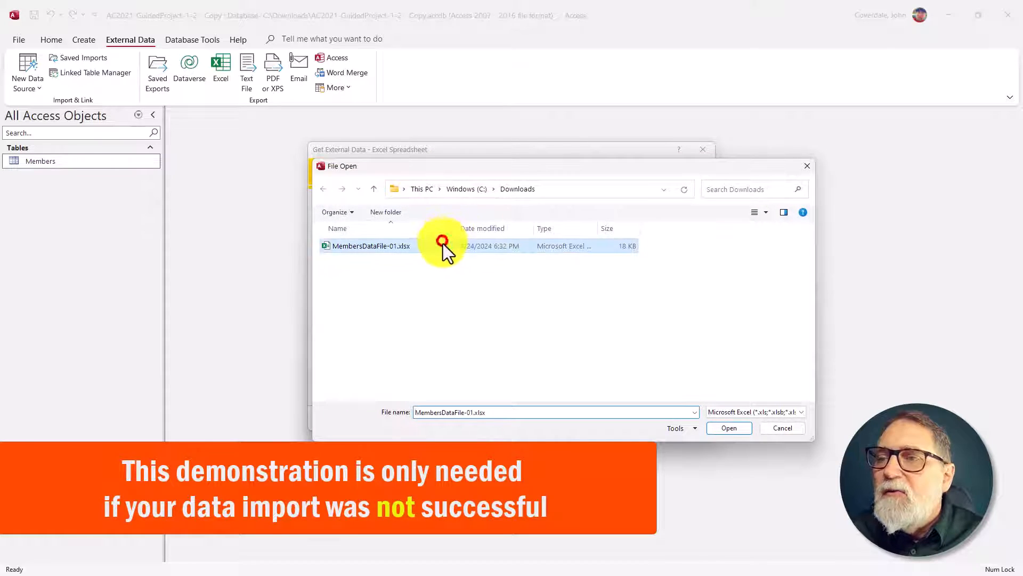
{"action": "left_click", "coordinate": [713, 429]}
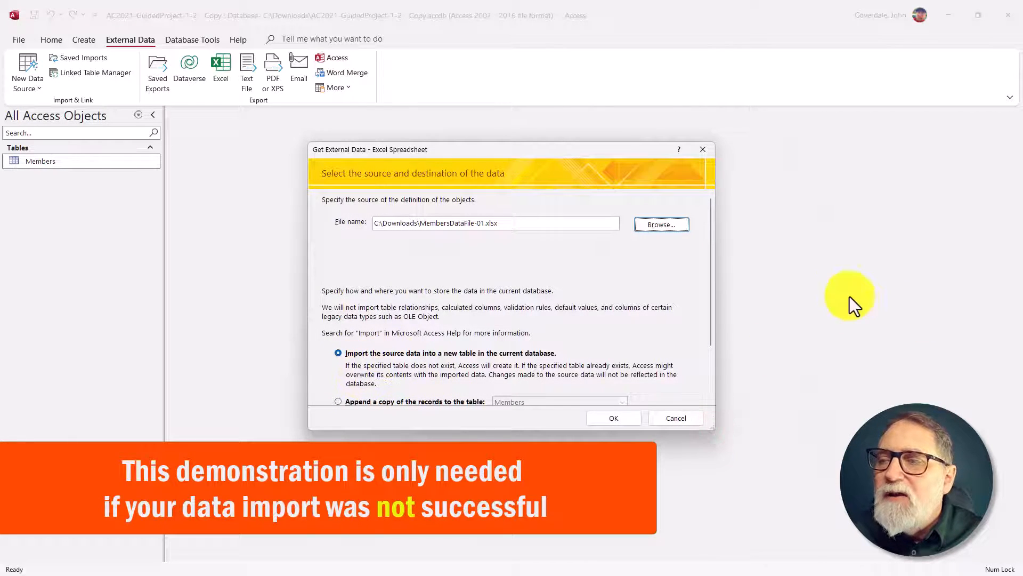
Step: Import the spreadsheet into a new table with the wizard's default settings, and close without saving the import steps
{"action": "left_click_drag", "start_coordinate": [710, 250], "coordinate": [711, 295]}
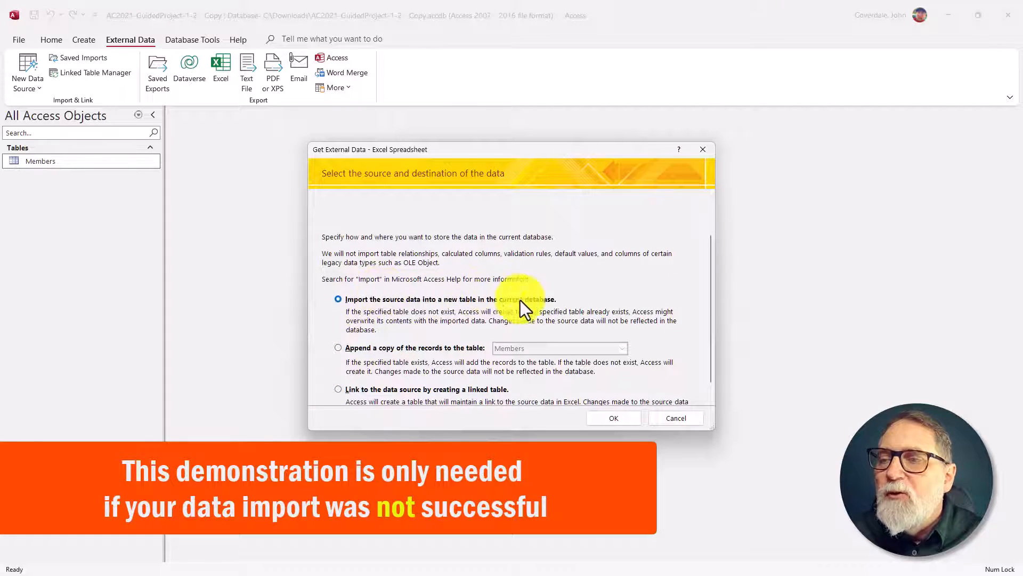
{"action": "left_click", "coordinate": [623, 418]}
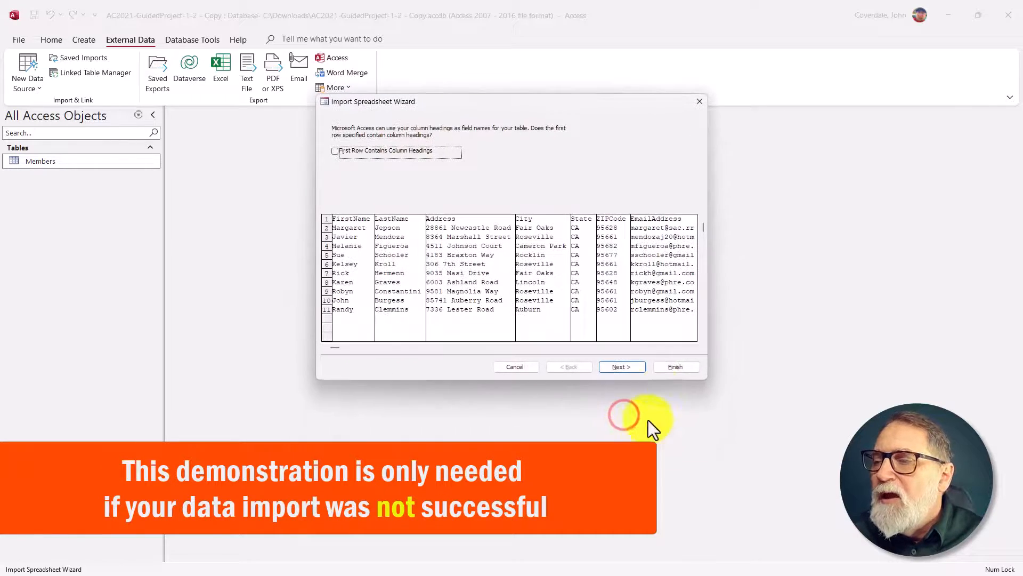
{"action": "left_click", "coordinate": [676, 367]}
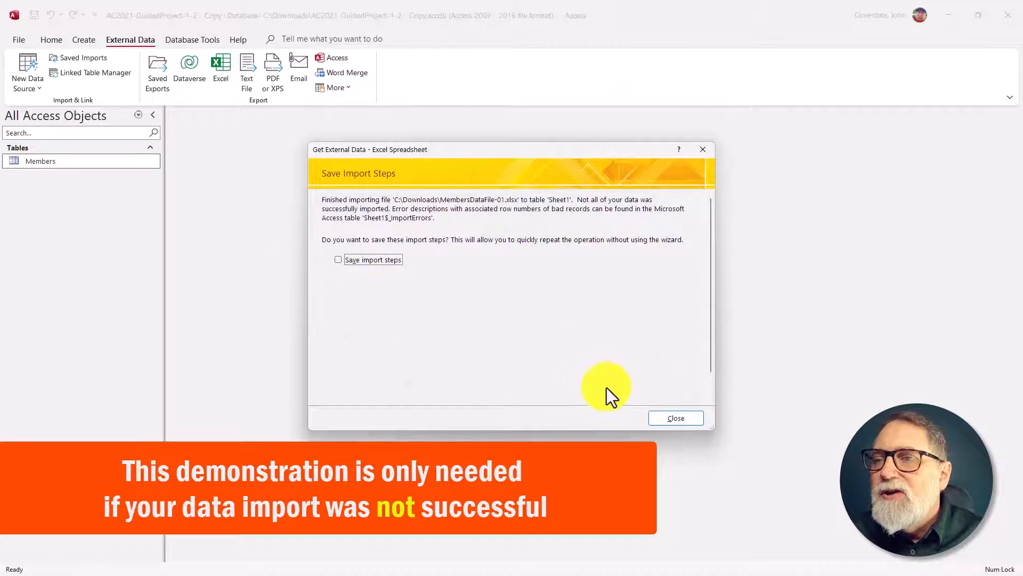
{"action": "left_click", "coordinate": [685, 421]}
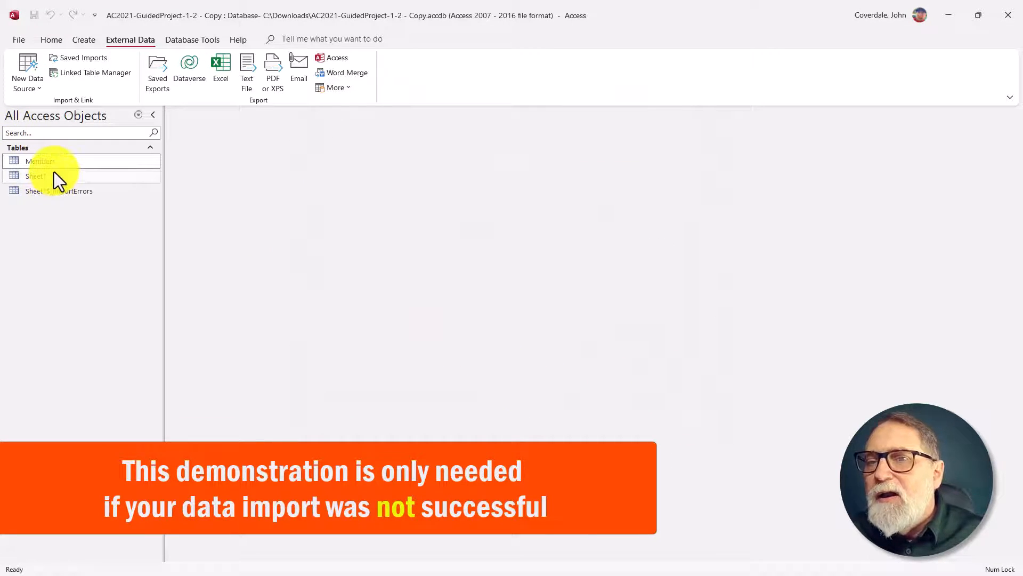
Step: Review the contents of the Sheet1$_ImportErrors and Sheet1 tables, closing each after viewing
{"action": "left_click", "coordinate": [54, 194]}
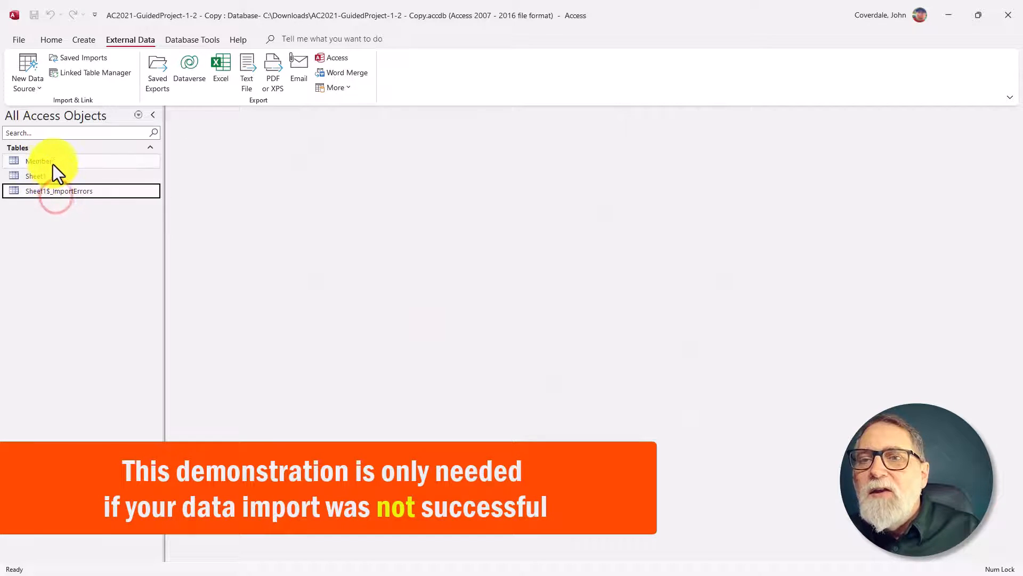
{"action": "double_click", "coordinate": [43, 191]}
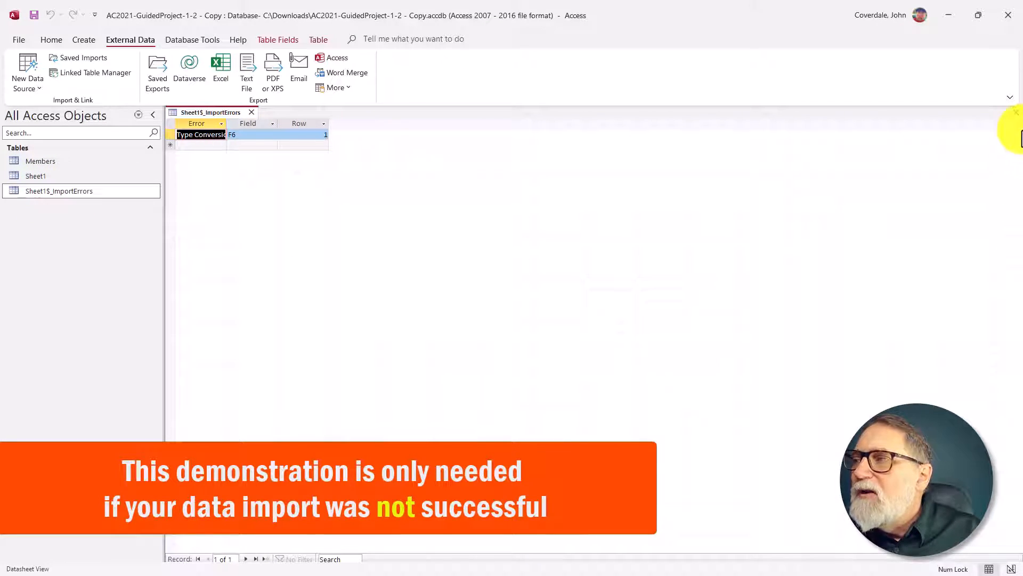
{"action": "left_click", "coordinate": [1016, 111]}
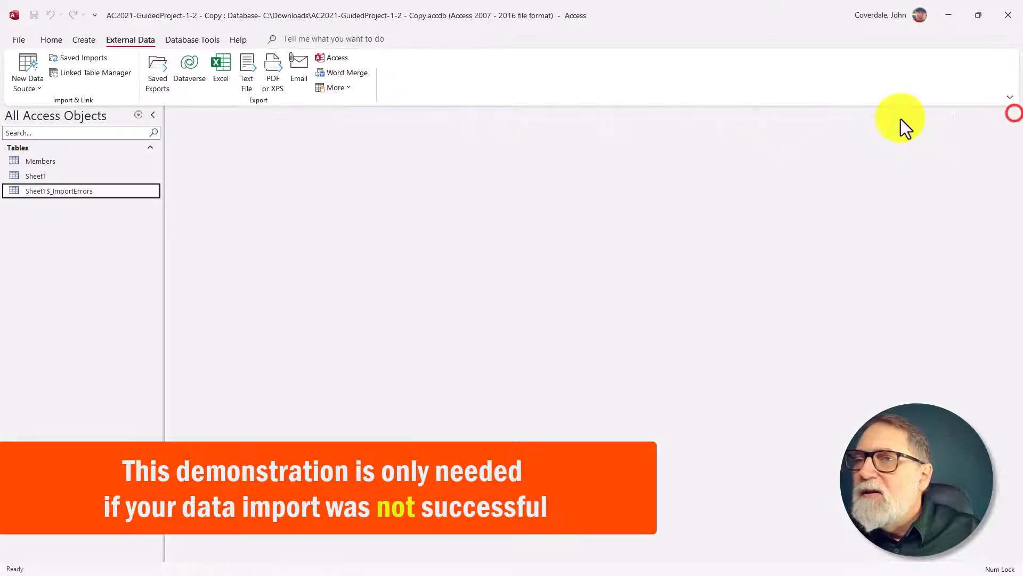
{"action": "double_click", "coordinate": [35, 176]}
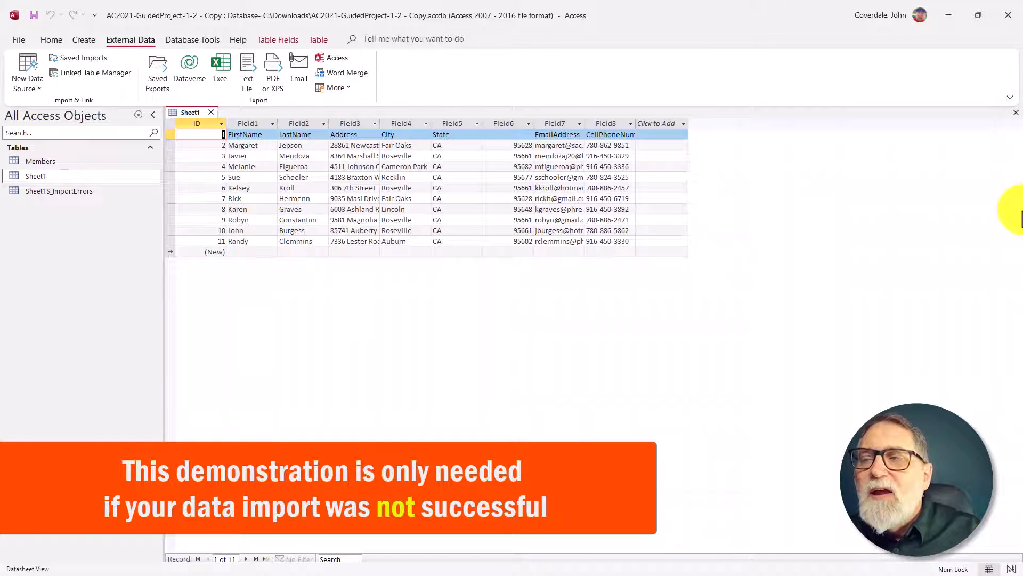
{"action": "left_click", "coordinate": [1016, 113]}
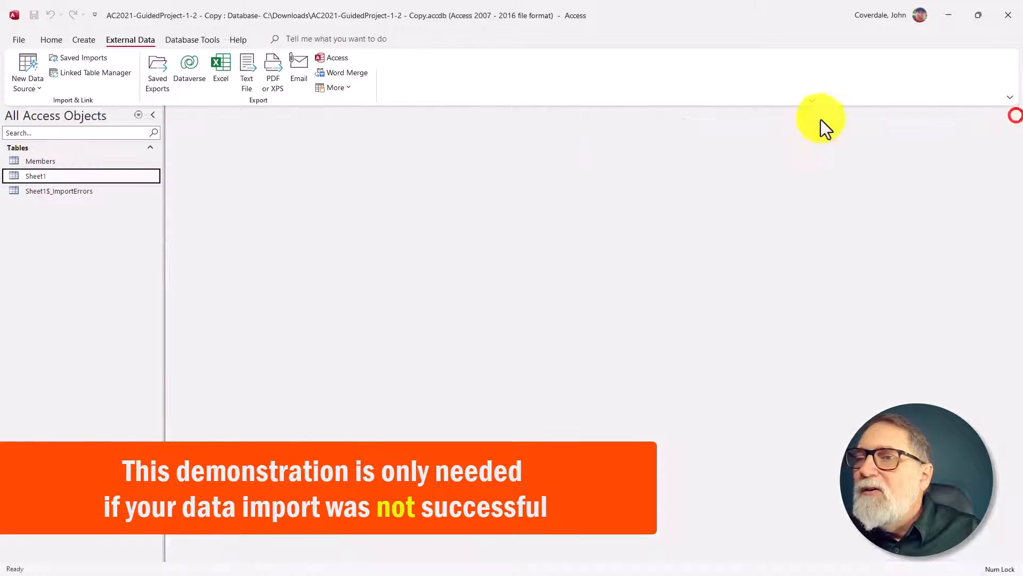
Step: Delete the Sheet1 and Sheet1$_ImportErrors tables from the database, confirming both deletions
{"action": "right_click", "coordinate": [39, 179]}
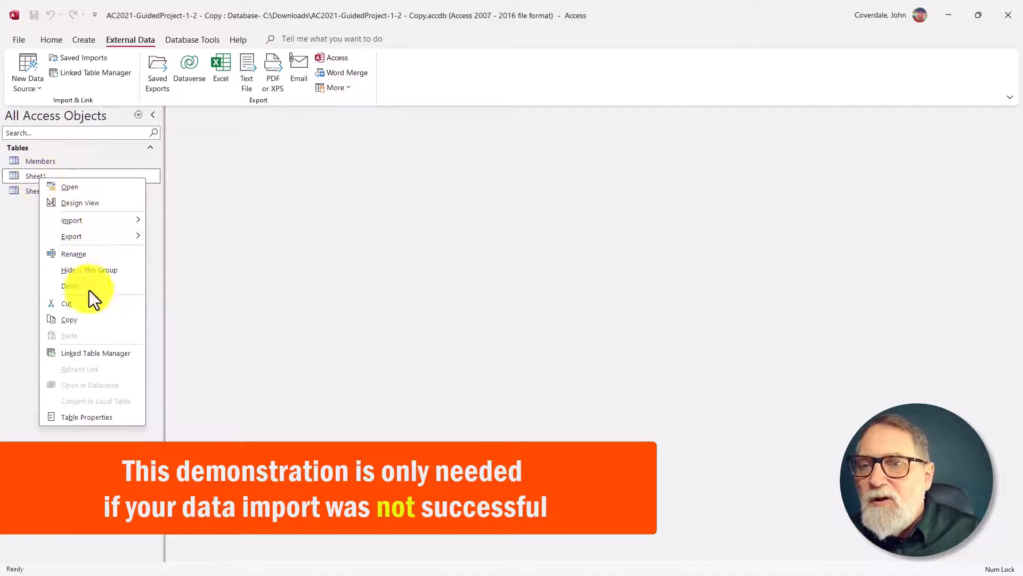
{"action": "left_click", "coordinate": [105, 289]}
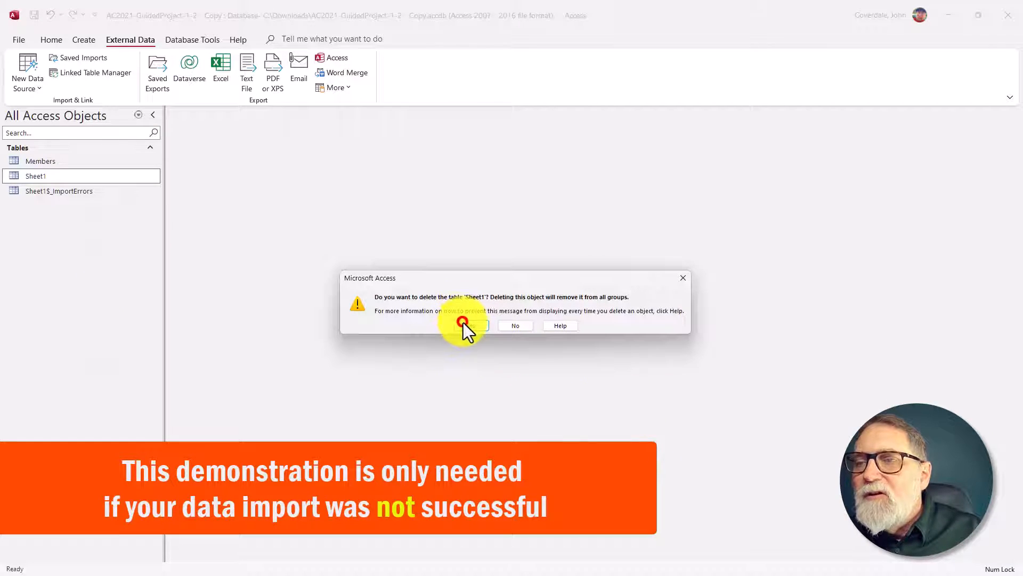
{"action": "left_click", "coordinate": [463, 322]}
{"action": "right_click", "coordinate": [54, 178]}
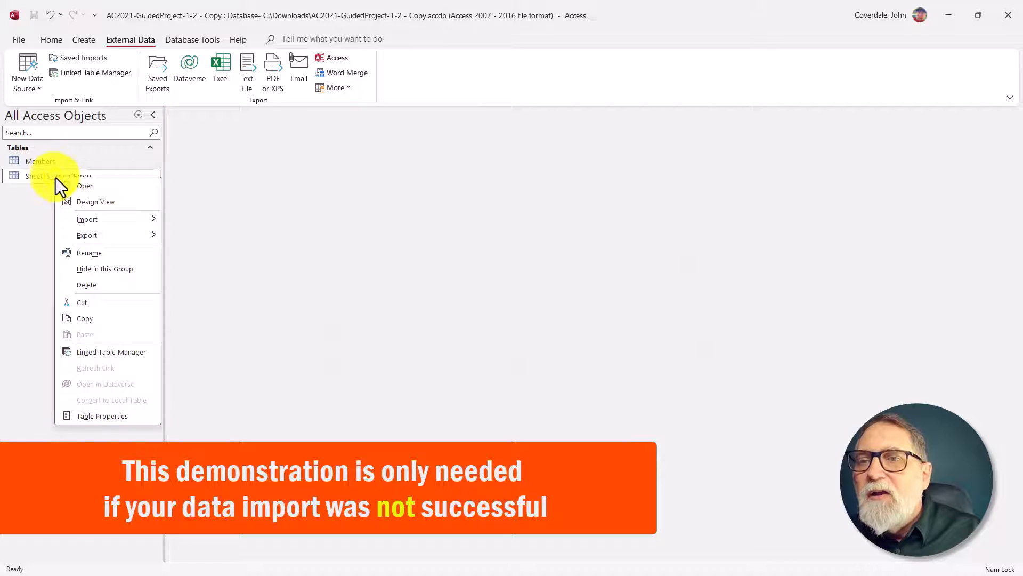
{"action": "left_click", "coordinate": [84, 282]}
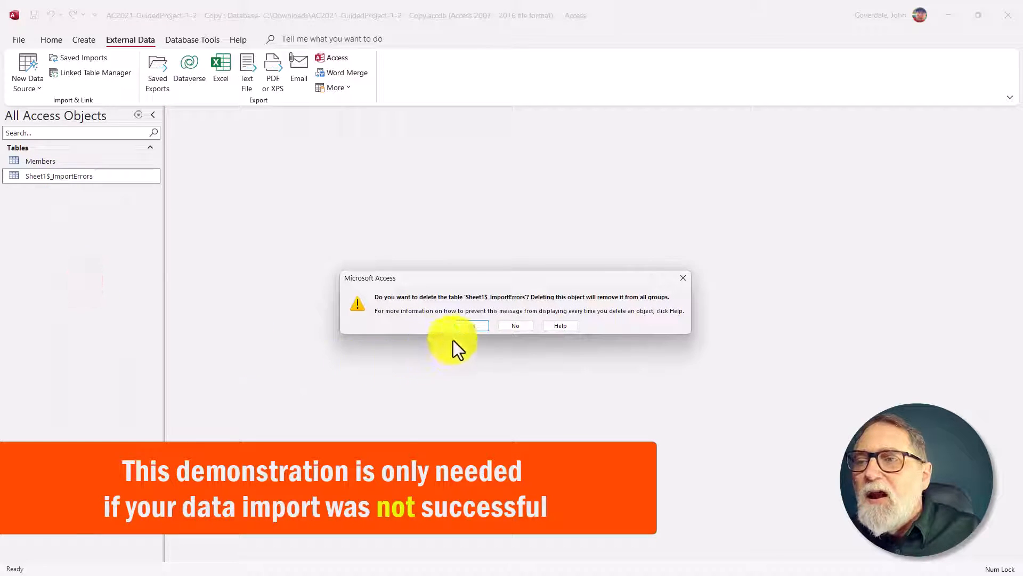
{"action": "left_click", "coordinate": [471, 326]}
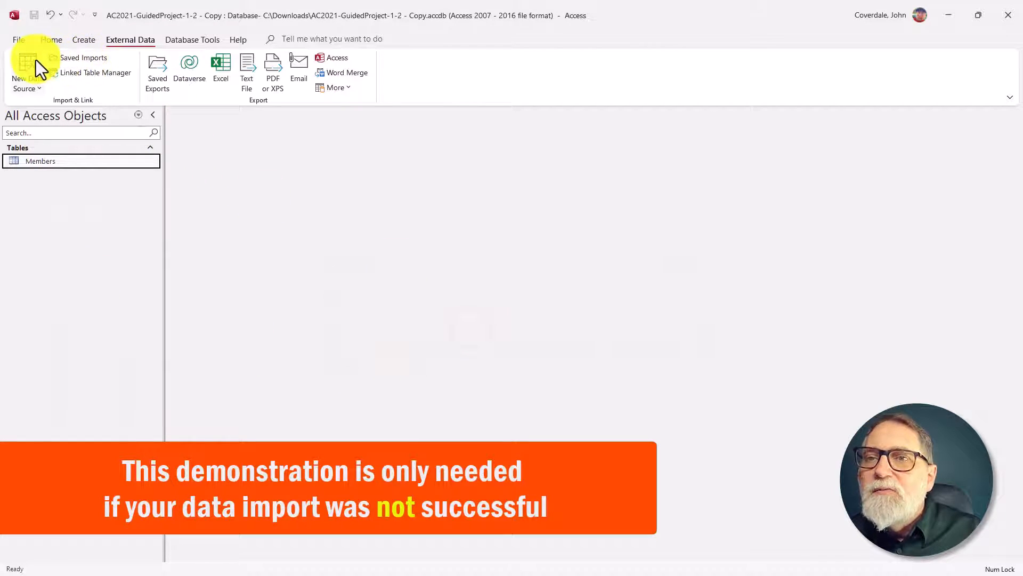
Step: Start an Excel spreadsheet import that appends records to the Members table, with MembersDataFile-01.xlsx from Downloads as the source
{"action": "left_click", "coordinate": [25, 89]}
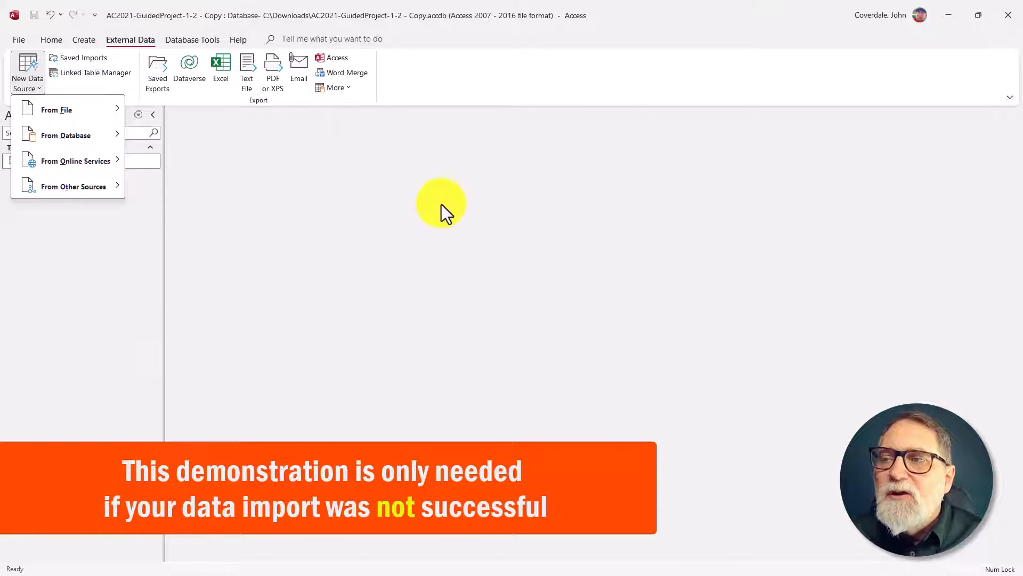
{"action": "mouse_move", "coordinate": [76, 116]}
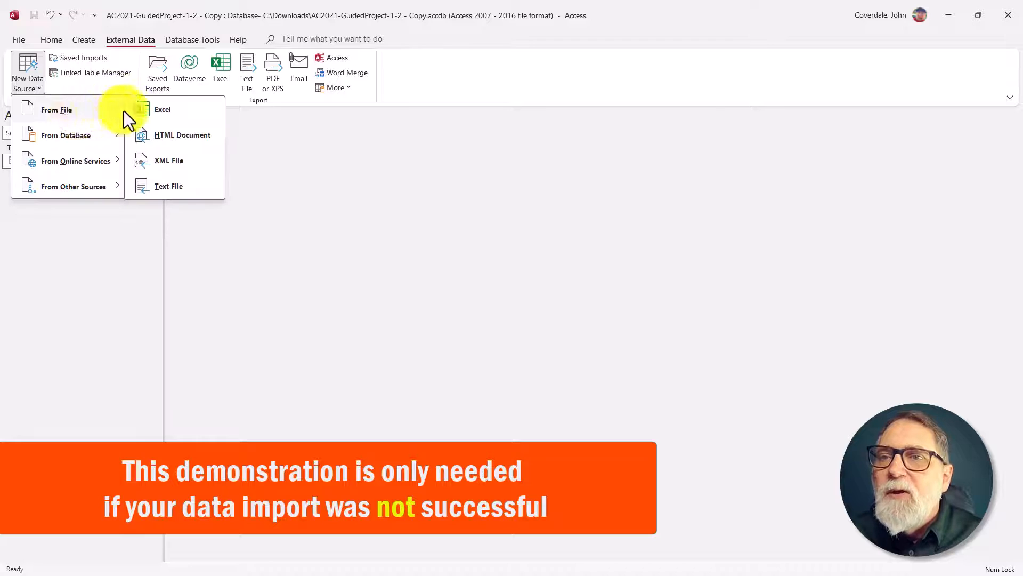
{"action": "left_click", "coordinate": [137, 109]}
{"action": "scroll", "coordinate": [375, 358], "scroll_direction": "down", "scroll_amount": 3}
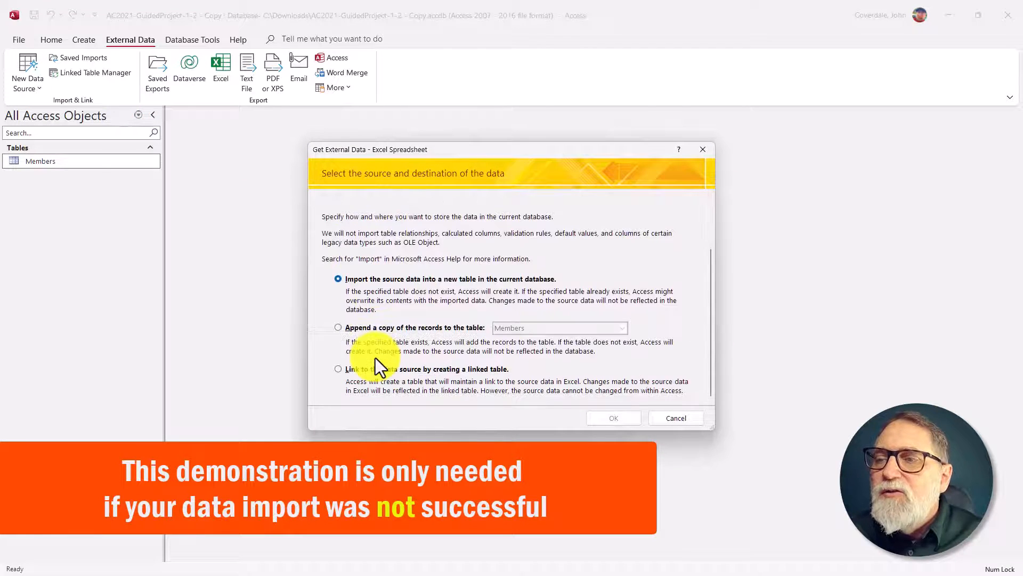
{"action": "left_click", "coordinate": [336, 329]}
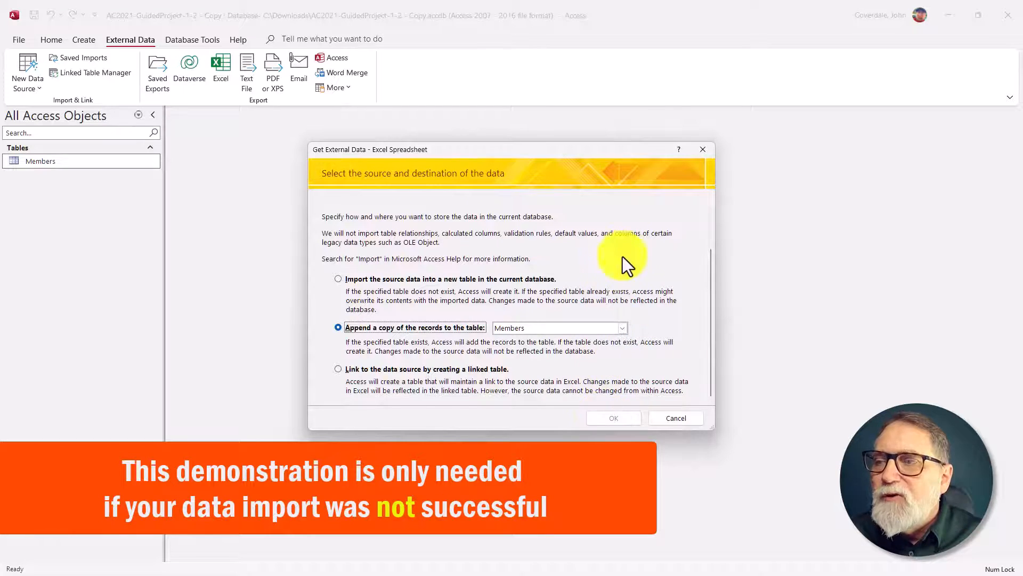
{"action": "scroll", "coordinate": [629, 246], "scroll_direction": "up", "scroll_amount": 3}
{"action": "left_click", "coordinate": [652, 224]}
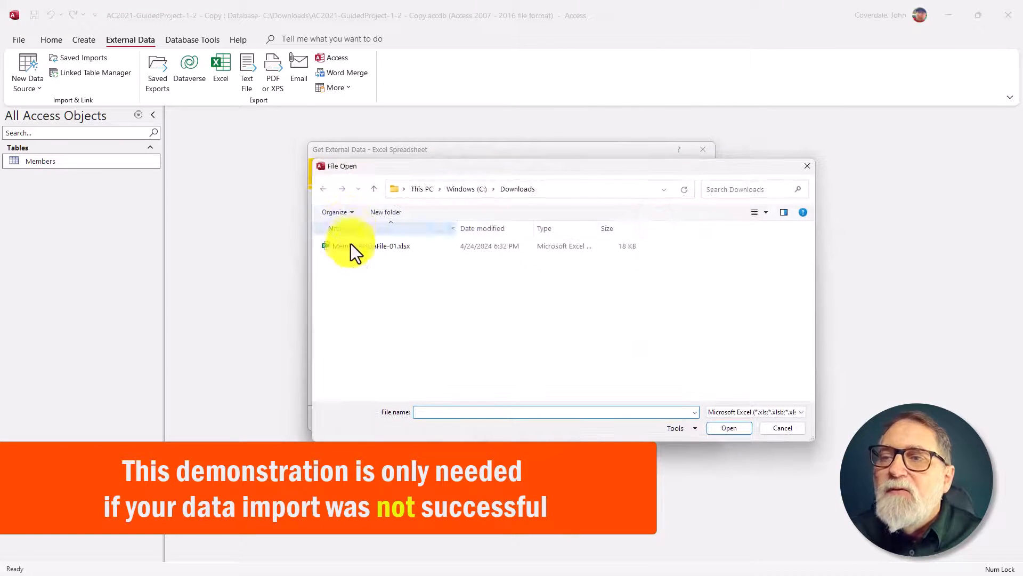
{"action": "left_click", "coordinate": [349, 246]}
{"action": "left_click", "coordinate": [725, 429]}
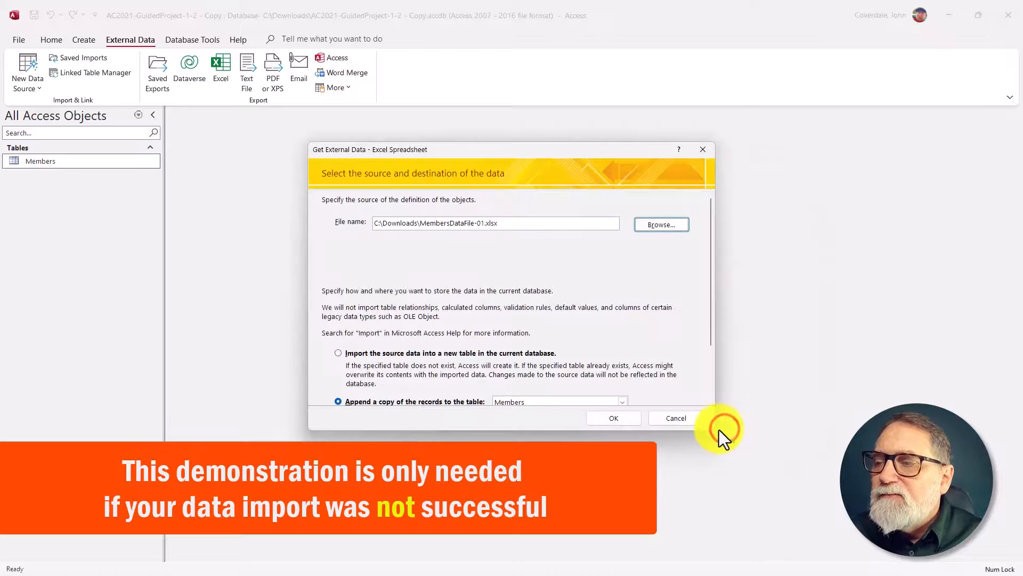
Step: Run the Import Spreadsheet Wizard with Members as the destination table, and close without saving the import steps
{"action": "left_click", "coordinate": [614, 418]}
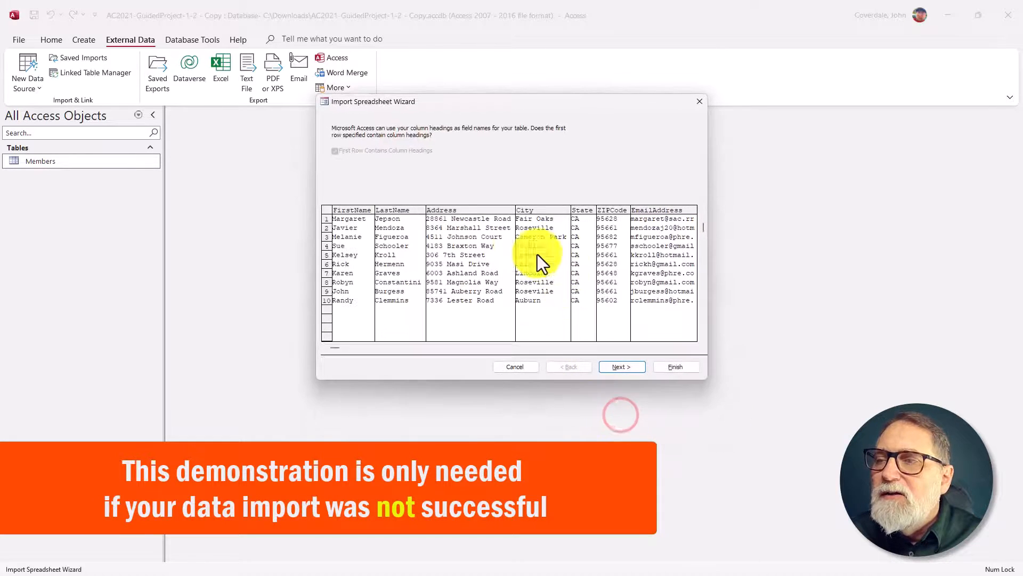
{"action": "left_click", "coordinate": [614, 367]}
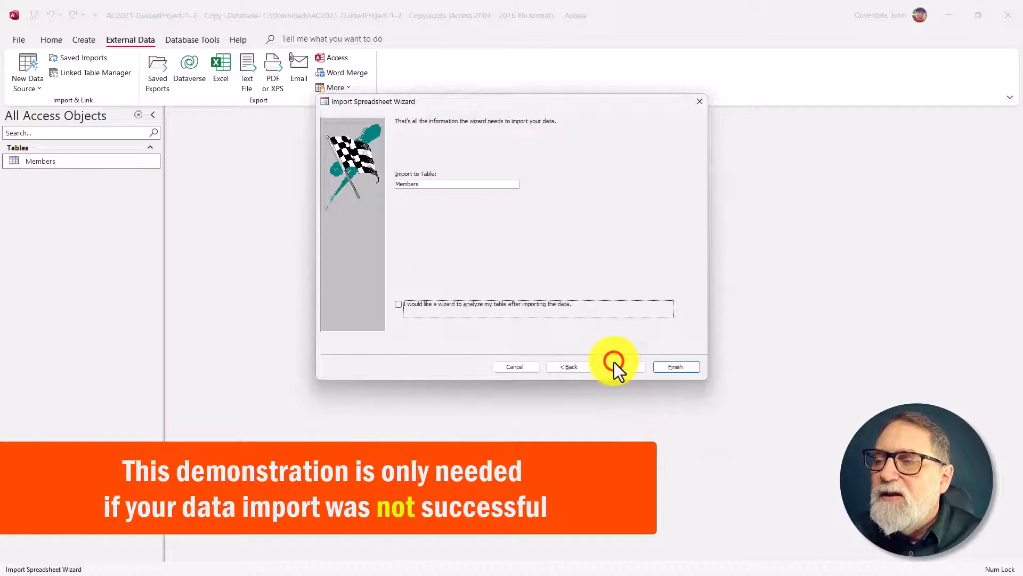
{"action": "left_click", "coordinate": [672, 366]}
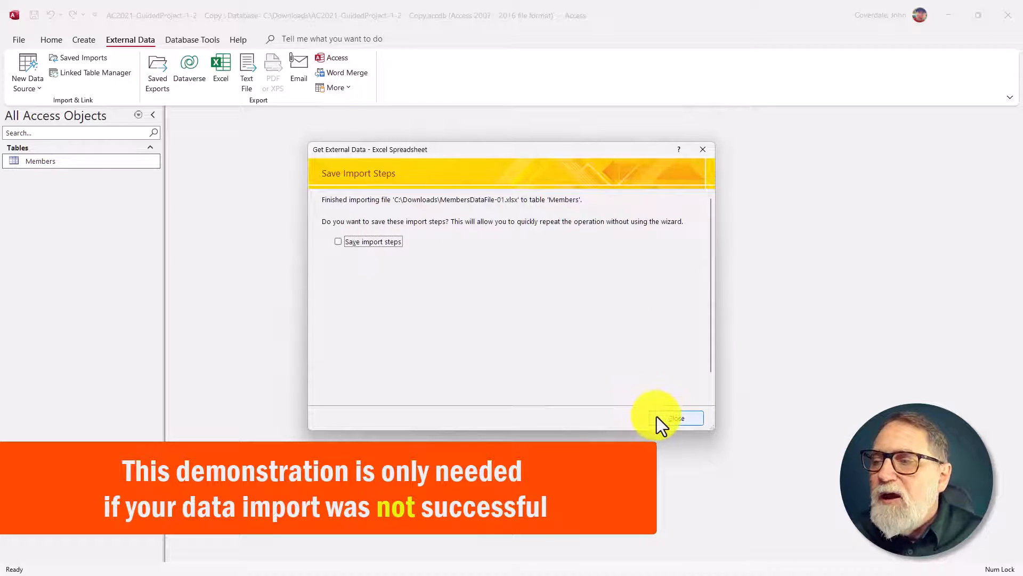
{"action": "left_click", "coordinate": [656, 416]}
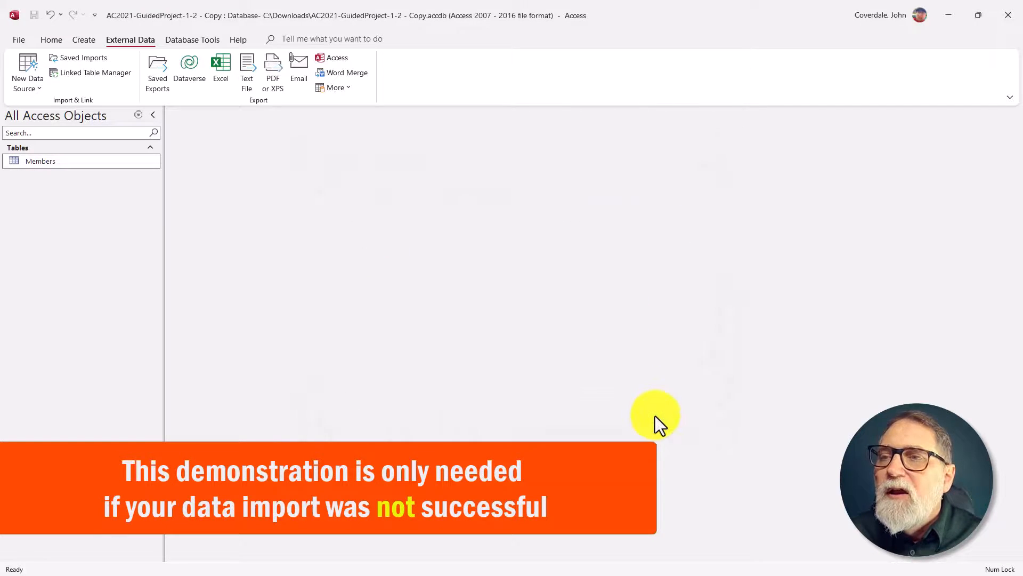
Step: Open the Members table to check the appended records, and close Access
{"action": "double_click", "coordinate": [32, 163]}
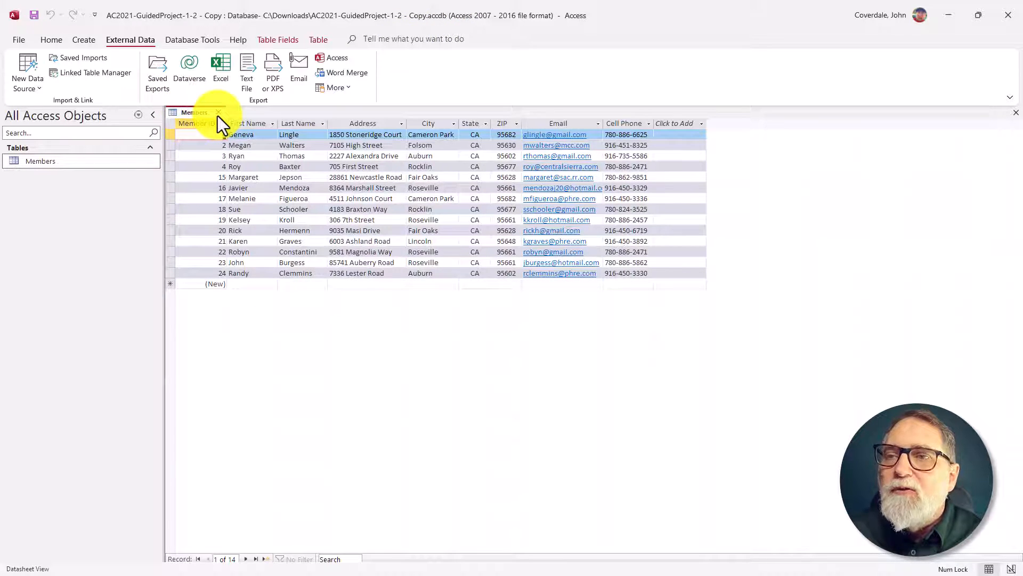
{"action": "left_click", "coordinate": [1013, 19]}
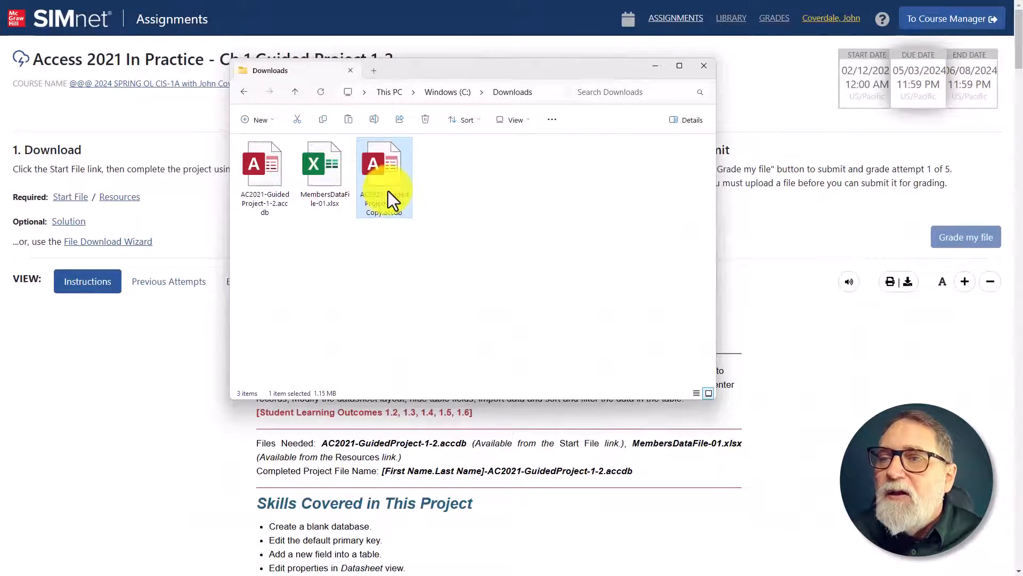
Step: Switch to the SIMnet assignment instructions and mark steps 5l and 5m as complete
{"action": "left_click", "coordinate": [234, 443]}
{"action": "scroll", "coordinate": [234, 443], "scroll_direction": "down", "scroll_amount": 15}
{"action": "scroll", "coordinate": [234, 443], "scroll_direction": "down", "scroll_amount": 20}
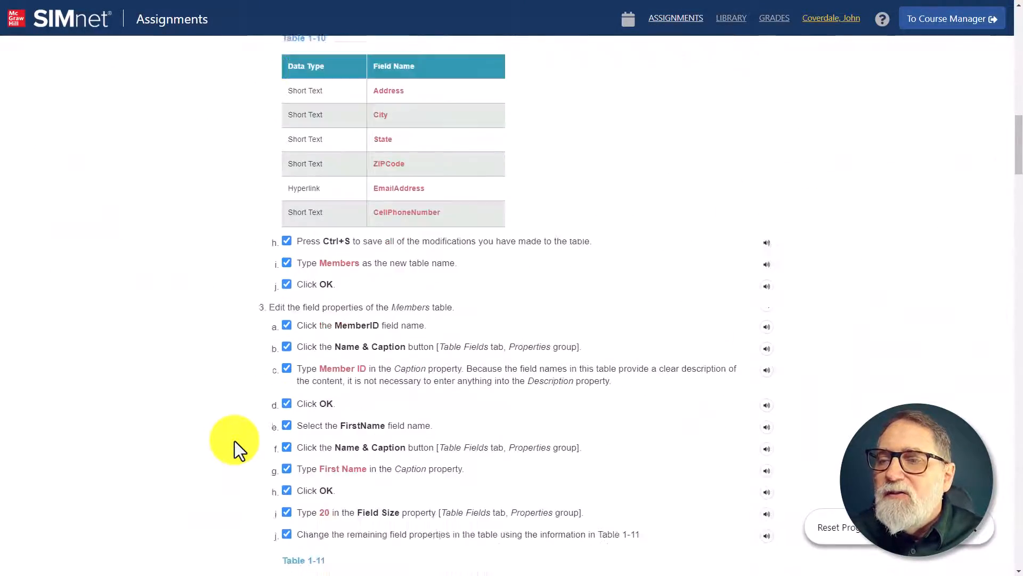
{"action": "scroll", "coordinate": [259, 407], "scroll_direction": "down", "scroll_amount": 7}
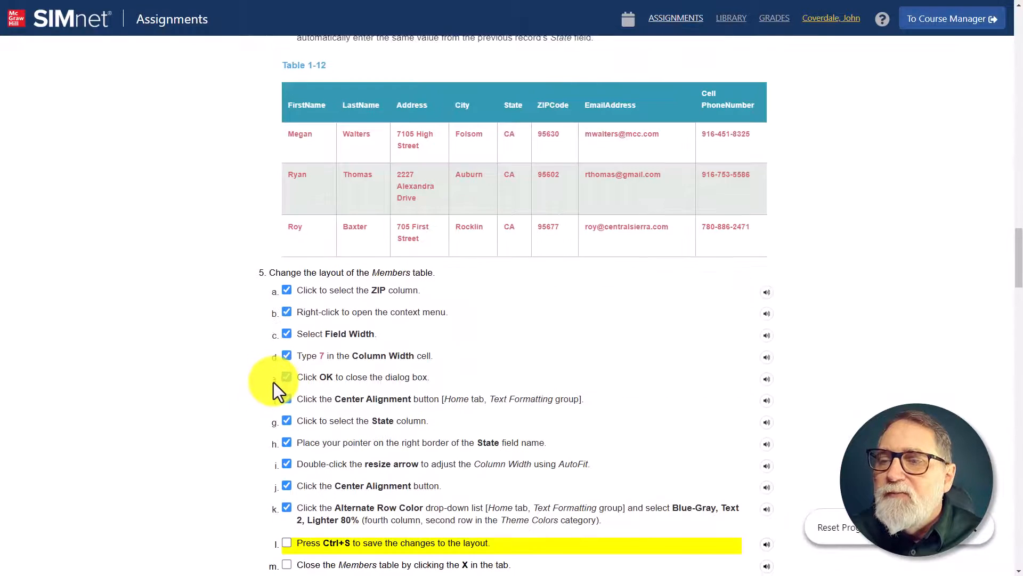
{"action": "left_click", "coordinate": [287, 354]}
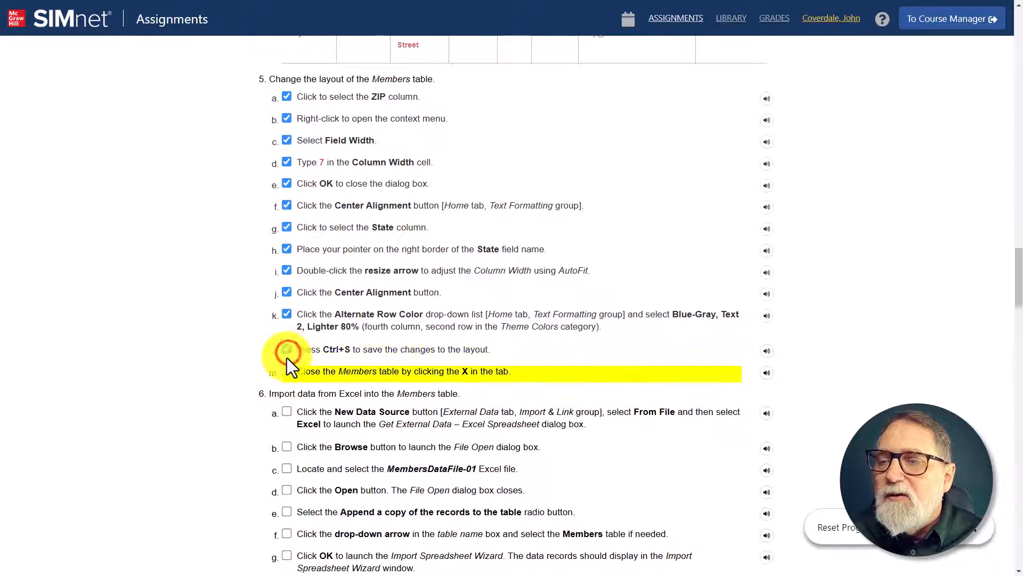
{"action": "left_click", "coordinate": [288, 372]}
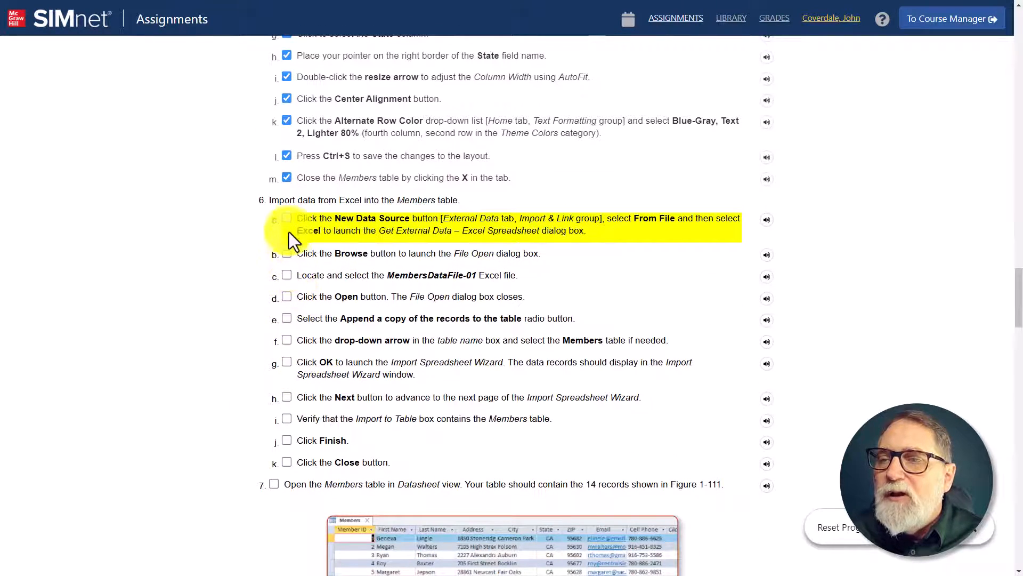
Step: Mark all the Excel import instructions, steps 6a through 6k, as complete
{"action": "left_click", "coordinate": [286, 218]}
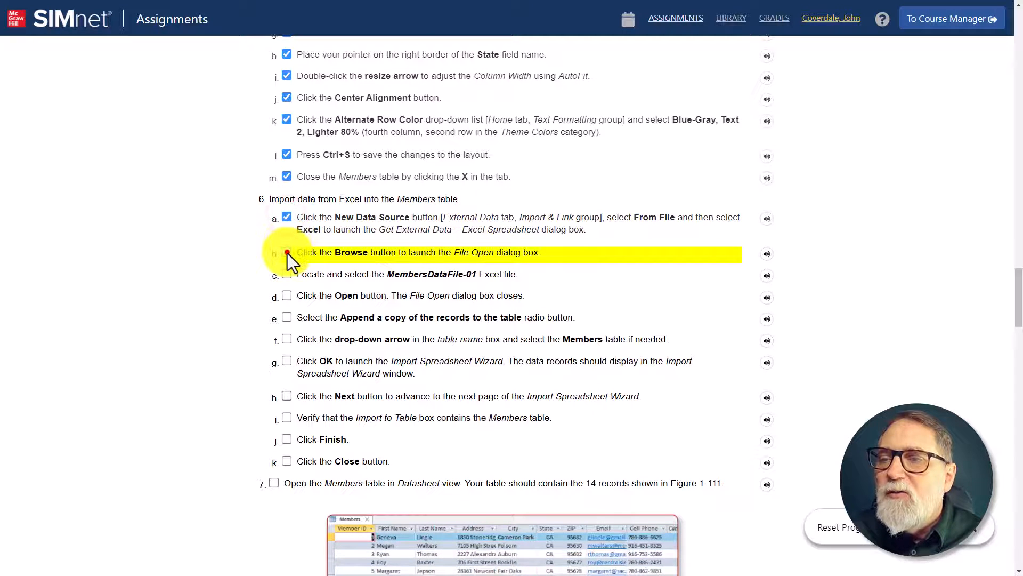
{"action": "left_click", "coordinate": [287, 254]}
{"action": "left_click", "coordinate": [285, 272]}
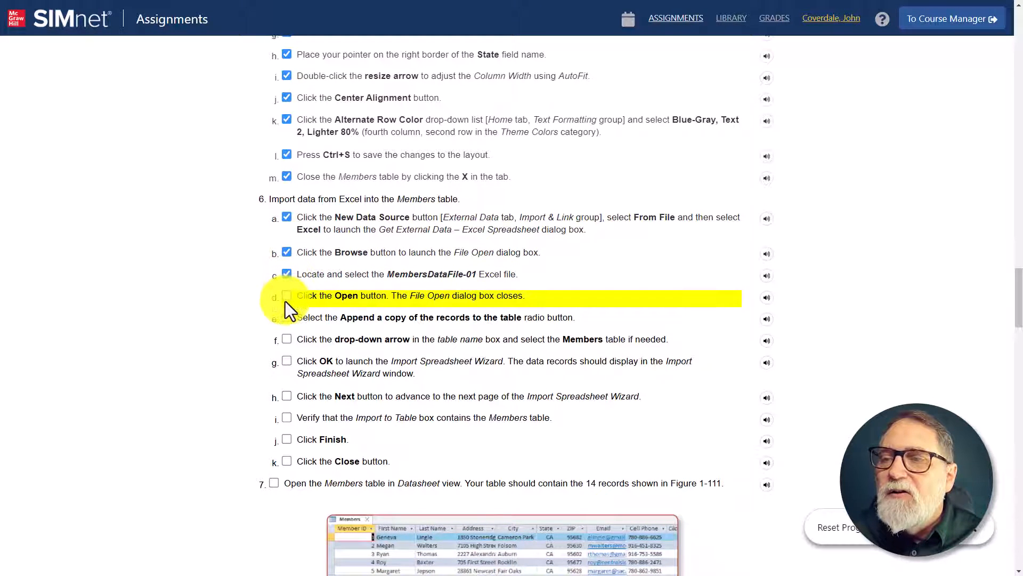
{"action": "left_click", "coordinate": [286, 296]}
{"action": "left_click", "coordinate": [285, 319]}
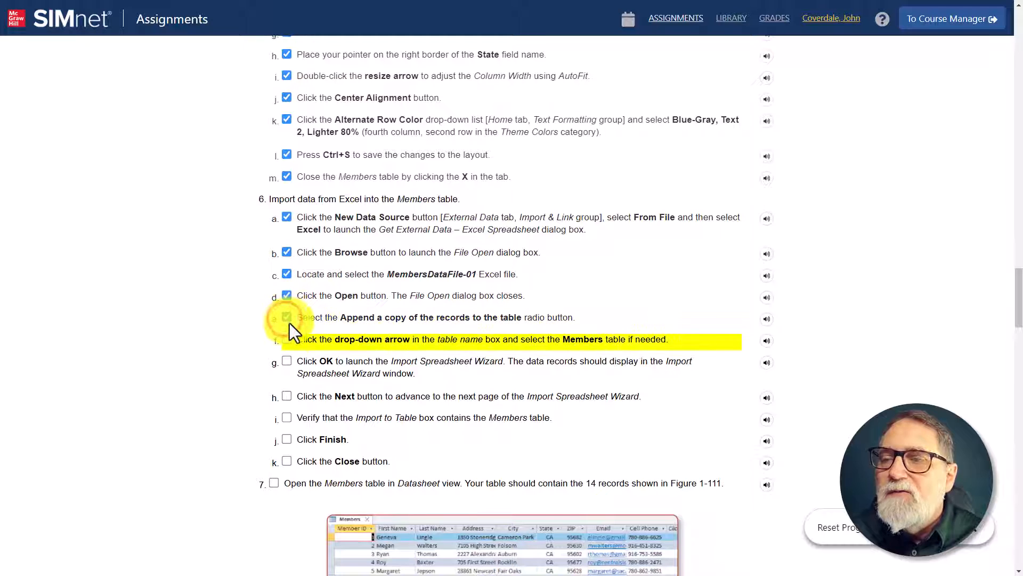
{"action": "left_click", "coordinate": [287, 340]}
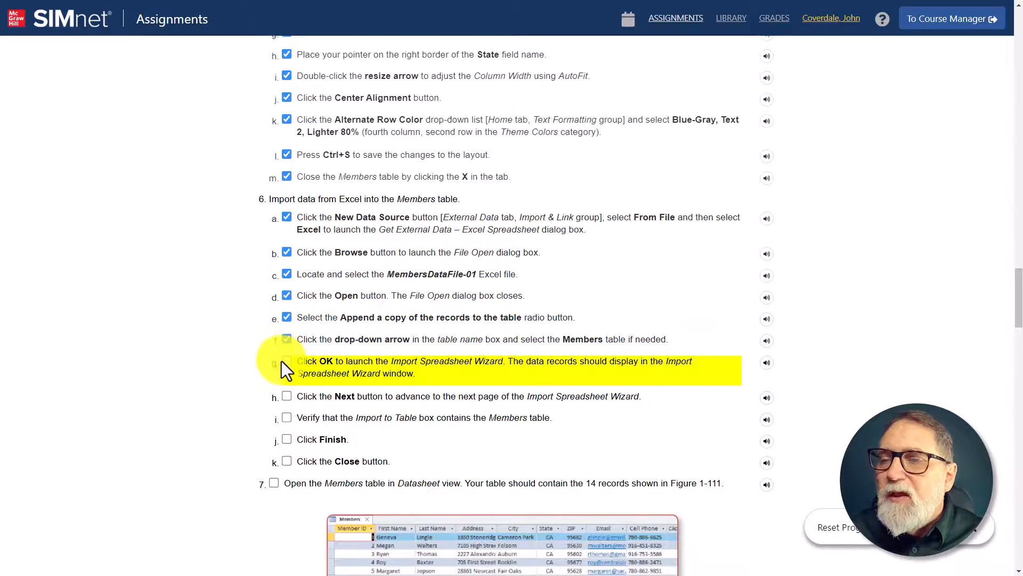
{"action": "left_click", "coordinate": [282, 361]}
{"action": "left_click", "coordinate": [286, 399]}
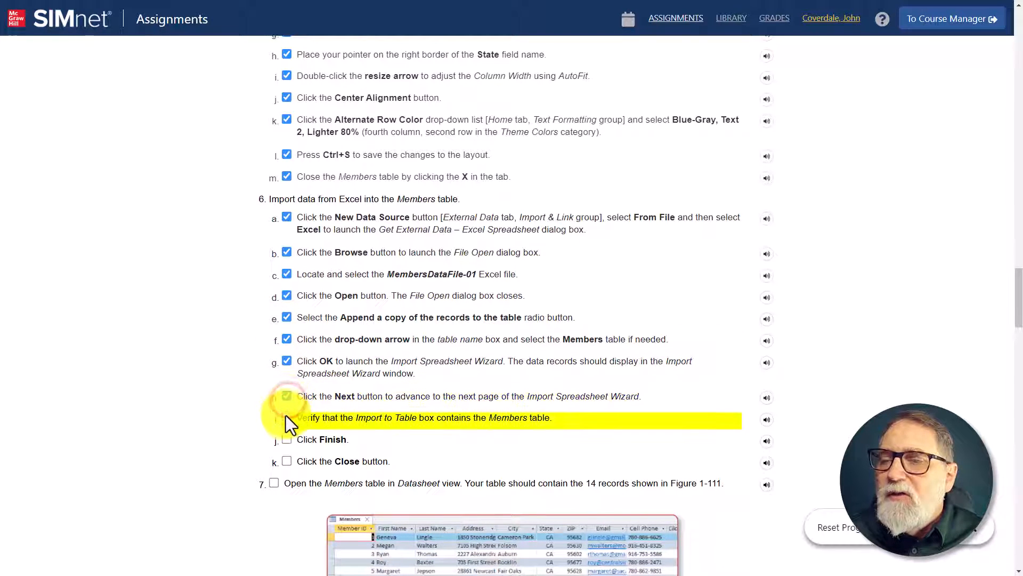
{"action": "left_click", "coordinate": [286, 417]}
{"action": "left_click", "coordinate": [287, 438]}
{"action": "scroll", "coordinate": [286, 433], "scroll_direction": "down", "scroll_amount": 1}
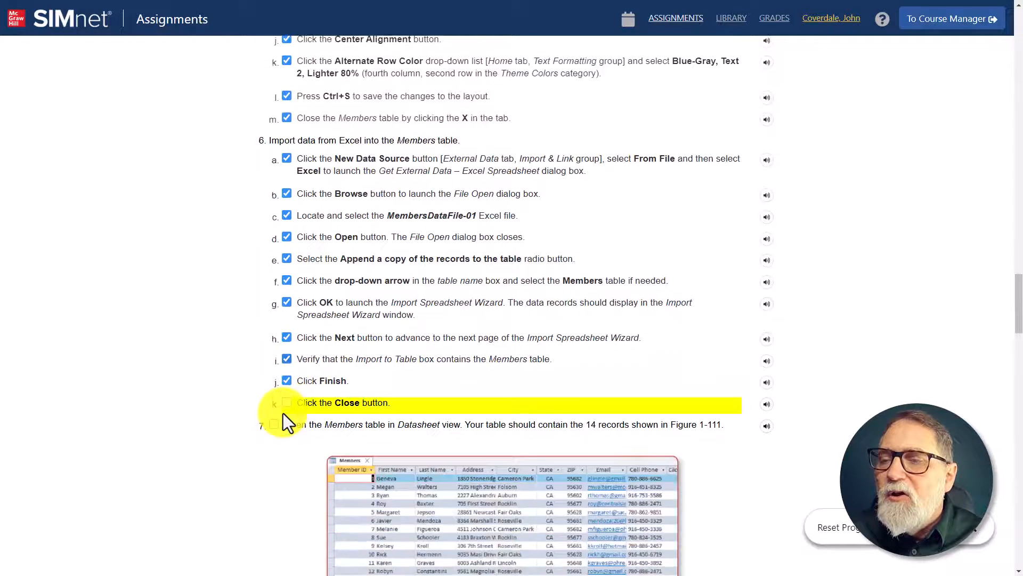
{"action": "scroll", "coordinate": [283, 413], "scroll_direction": "down", "scroll_amount": 2}
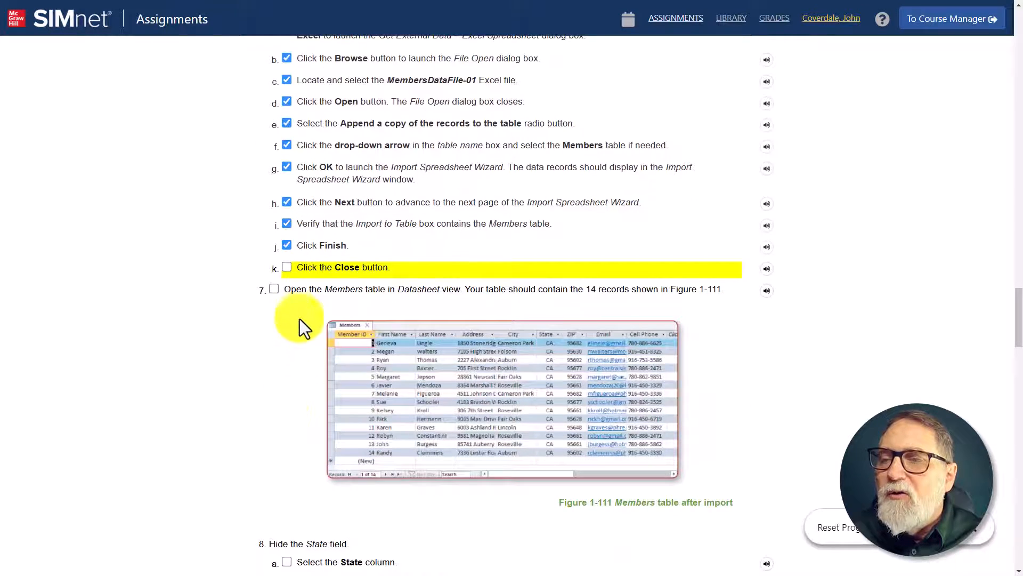
{"action": "left_click", "coordinate": [290, 267]}
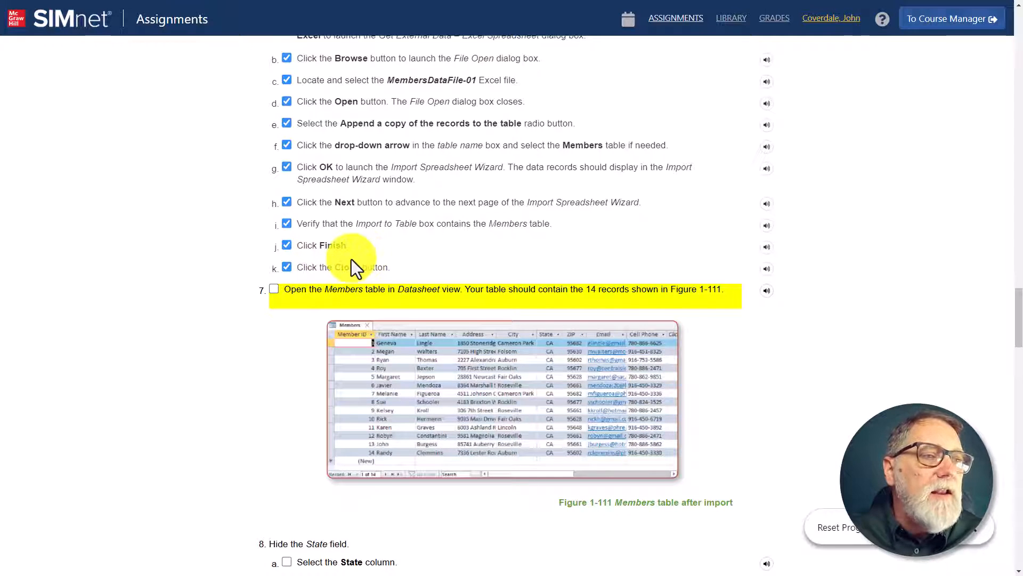
Step: In the Downloads folder, delete the Copy database, and open the Members table in the original AC2021-GuidedProject-1-2.accdb
{"action": "key", "text": "alt+Tab"}
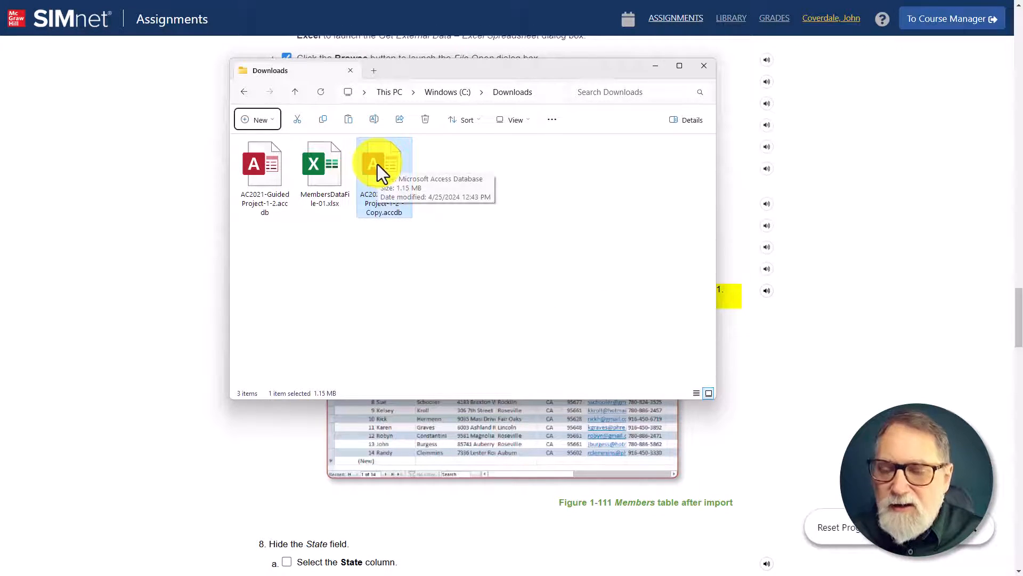
{"action": "key", "text": "Delete"}
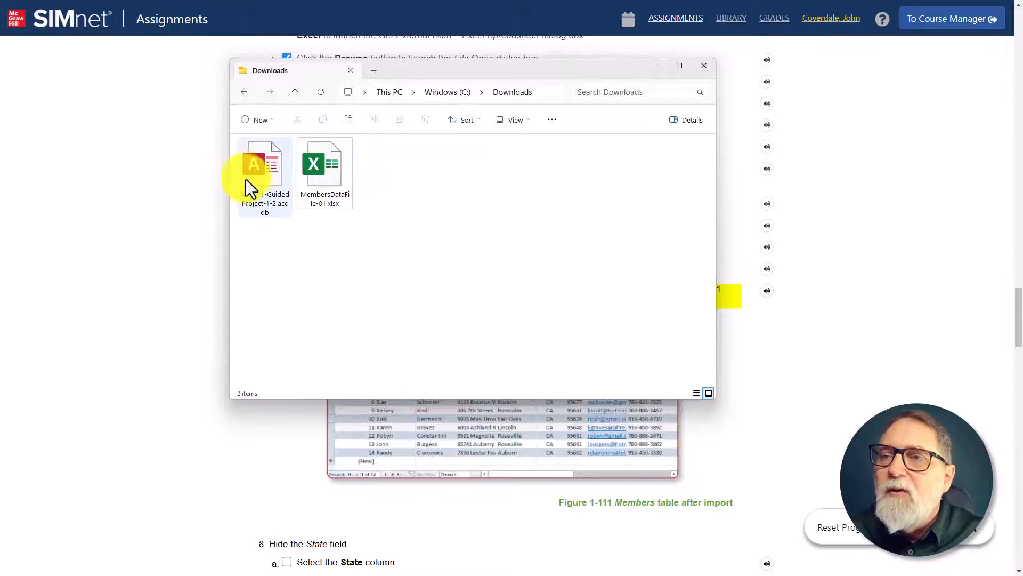
{"action": "double_click", "coordinate": [256, 172]}
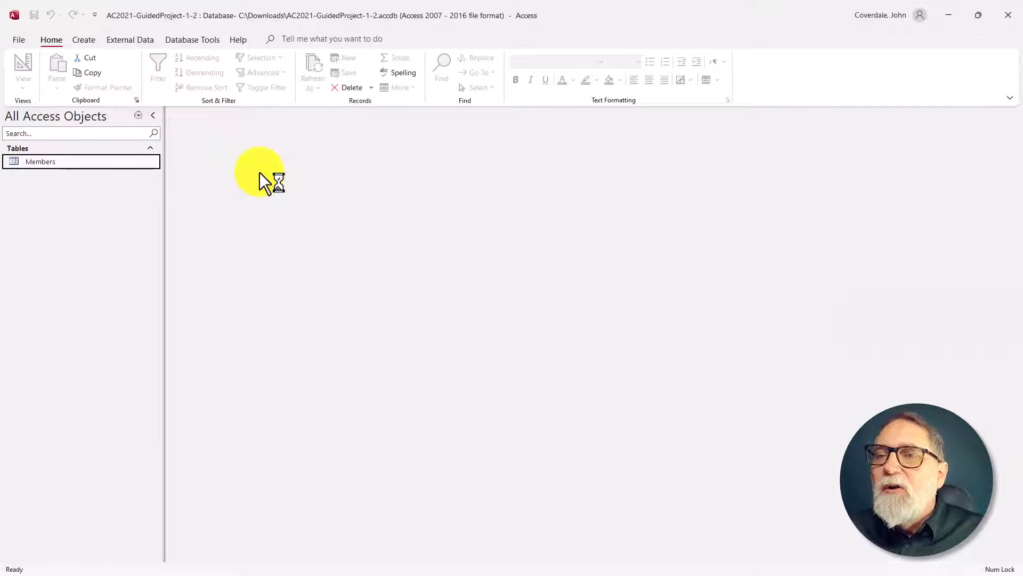
{"action": "double_click", "coordinate": [53, 159]}
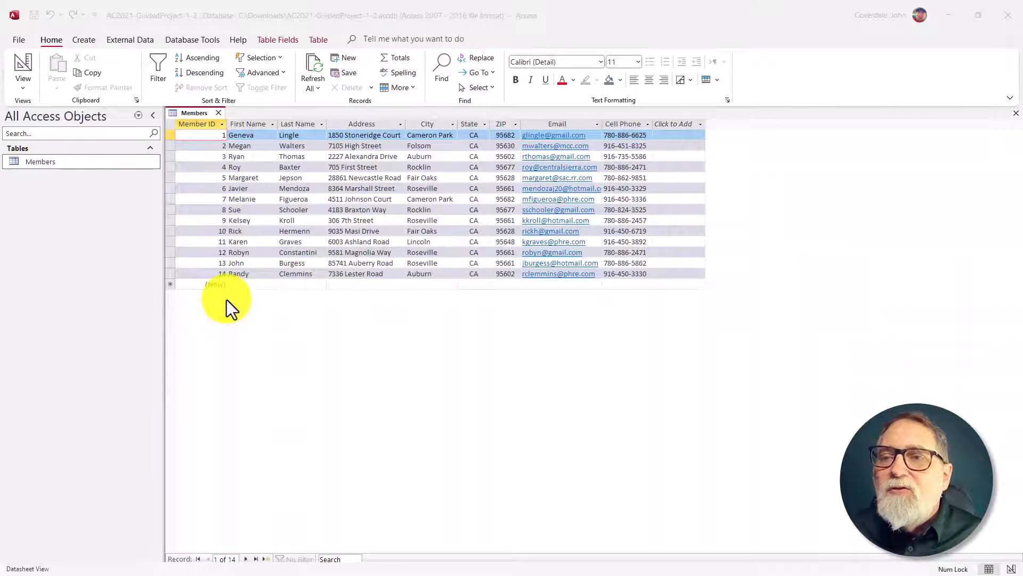
Step: Switch back to the SIMnet assignment and mark step 7, opening the Members table in Datasheet view, as complete
{"action": "key", "text": "alt+Tab"}
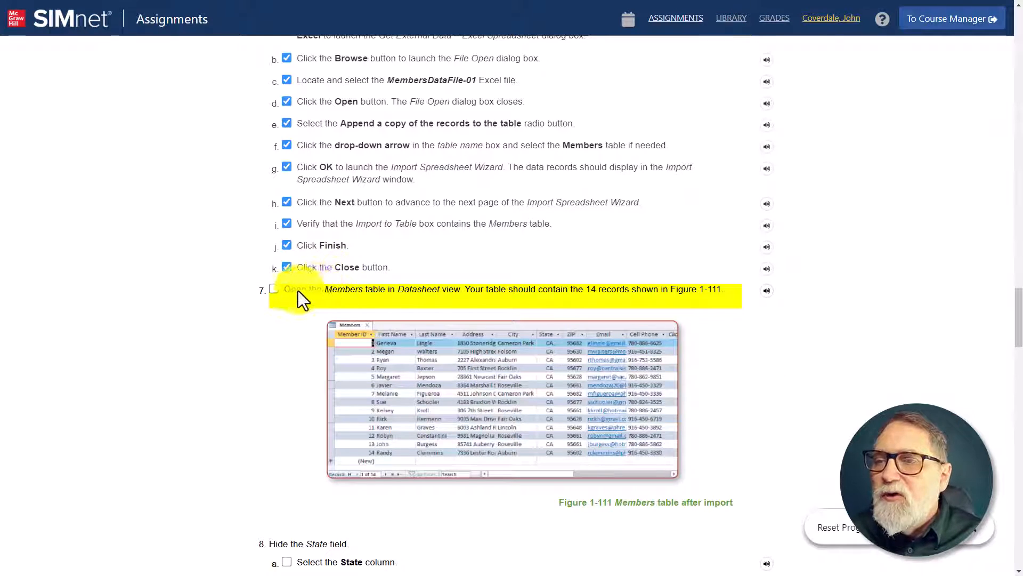
{"action": "left_click", "coordinate": [274, 289]}
Step: Review SIMnet instructions 8 through 12, covering hiding the State field, sorting and filtering the Members table, and closing it without saving
{"action": "scroll", "coordinate": [275, 297], "scroll_direction": "down", "scroll_amount": 7}
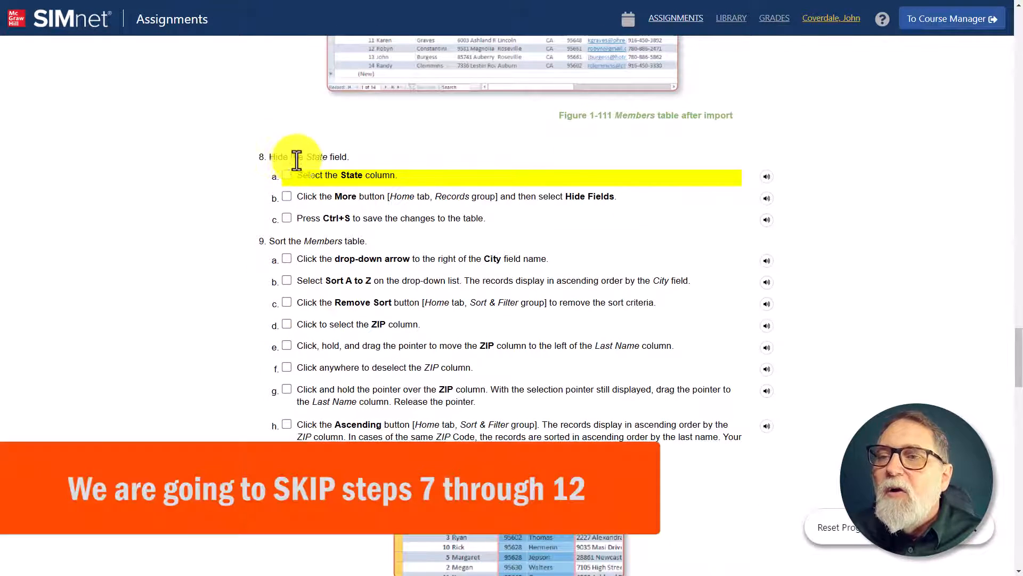
{"action": "scroll", "coordinate": [293, 198], "scroll_direction": "up", "scroll_amount": 7}
{"action": "scroll", "coordinate": [287, 422], "scroll_direction": "down", "scroll_amount": 7}
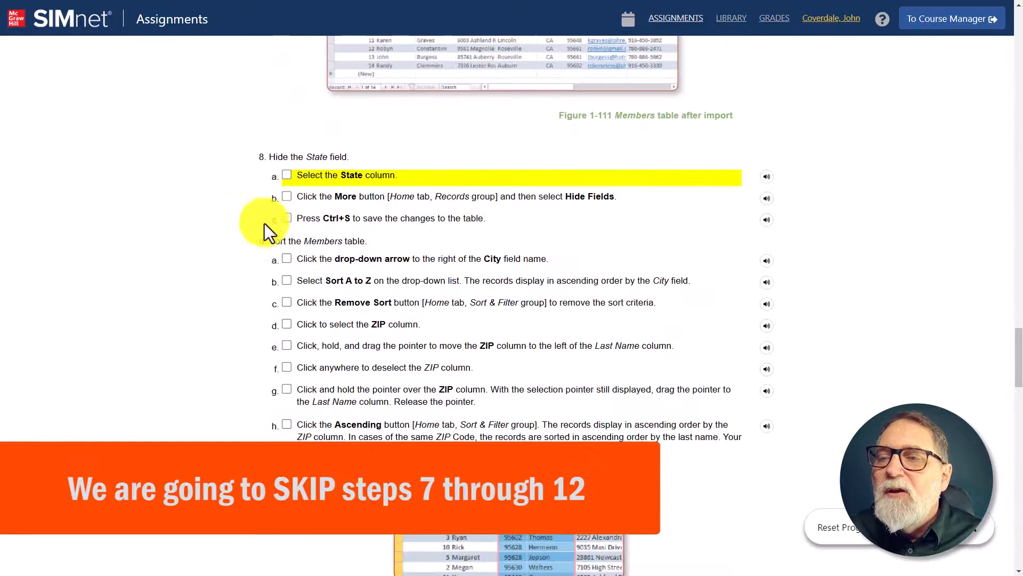
{"action": "left_click_drag", "start_coordinate": [275, 160], "coordinate": [270, 159]}
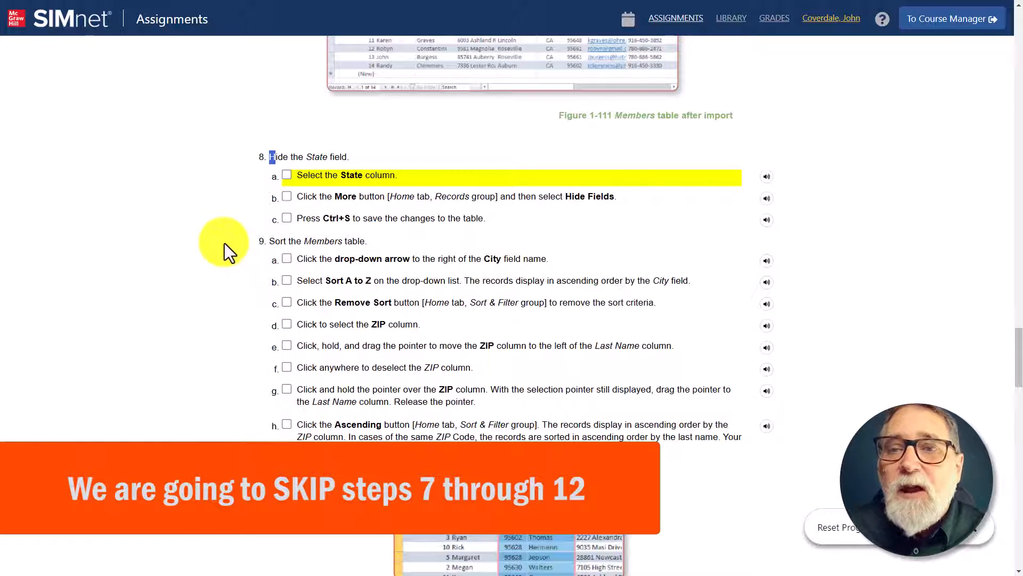
{"action": "scroll", "coordinate": [227, 271], "scroll_direction": "down", "scroll_amount": 3}
{"action": "scroll", "coordinate": [227, 270], "scroll_direction": "down", "scroll_amount": 3}
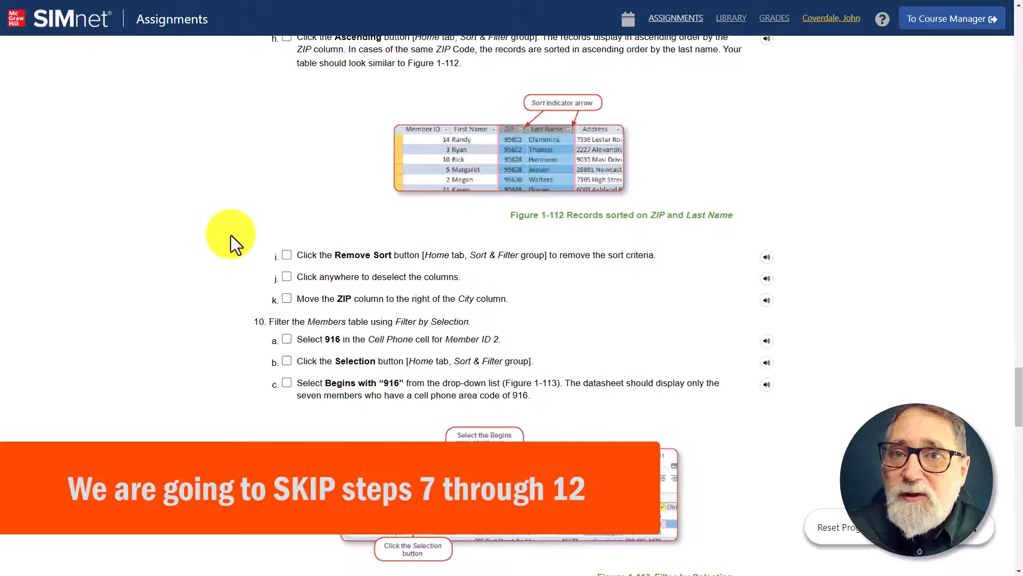
{"action": "scroll", "coordinate": [231, 235], "scroll_direction": "down", "scroll_amount": 3}
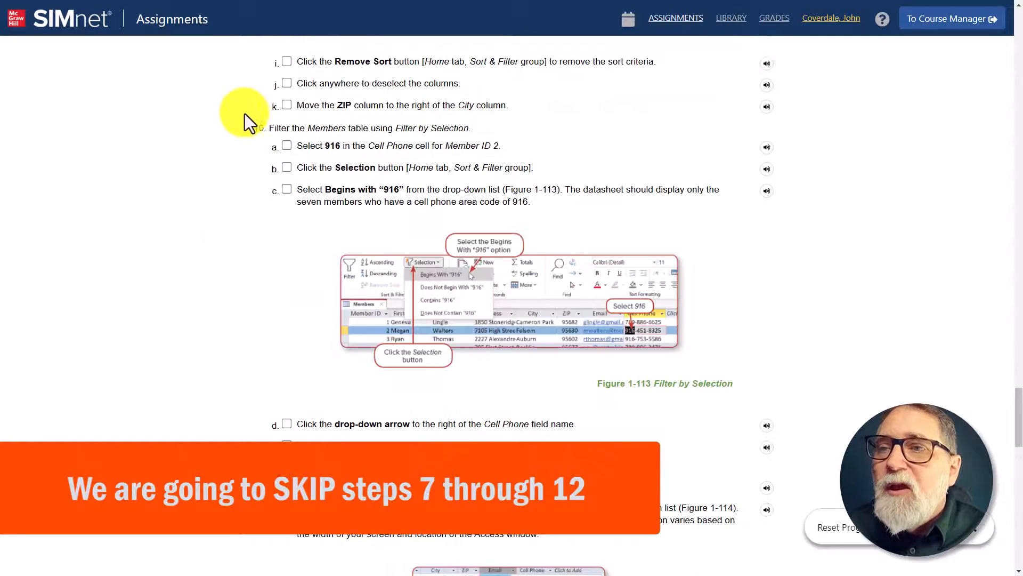
{"action": "scroll", "coordinate": [252, 246], "scroll_direction": "down", "scroll_amount": 3}
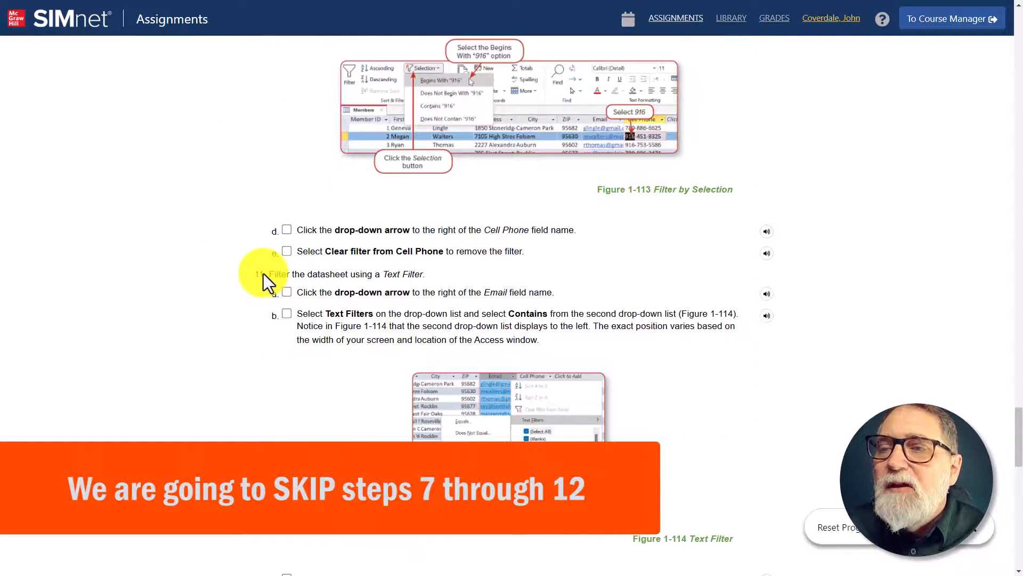
{"action": "scroll", "coordinate": [263, 273], "scroll_direction": "down", "scroll_amount": 6}
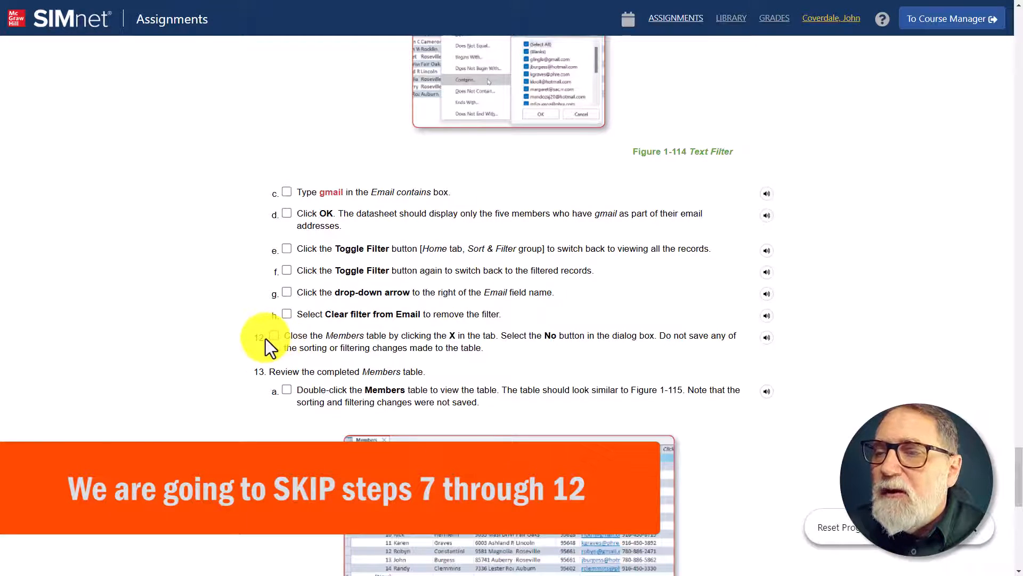
{"action": "left_click_drag", "start_coordinate": [288, 339], "coordinate": [498, 336]}
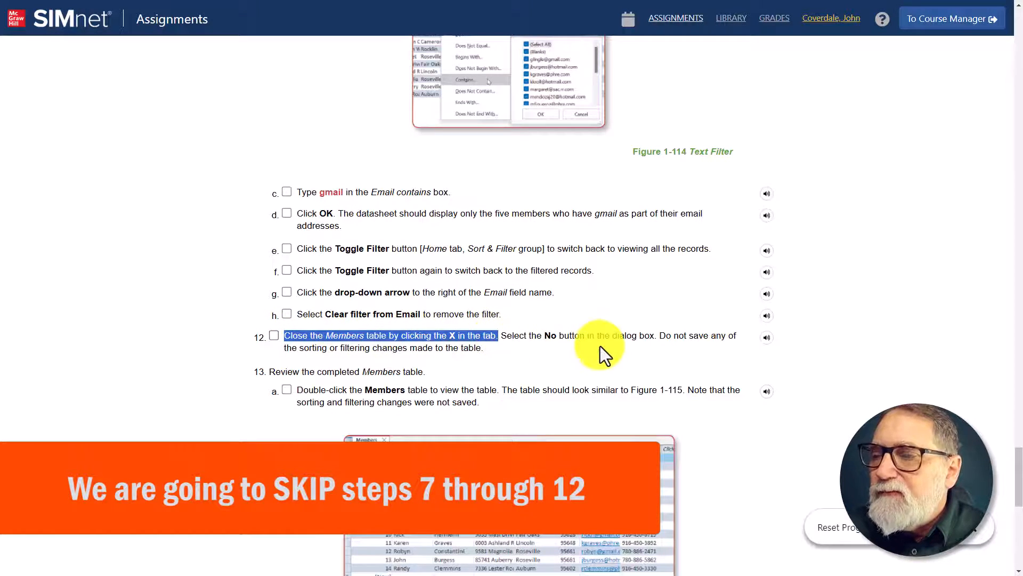
{"action": "left_click_drag", "start_coordinate": [507, 330], "coordinate": [658, 341]}
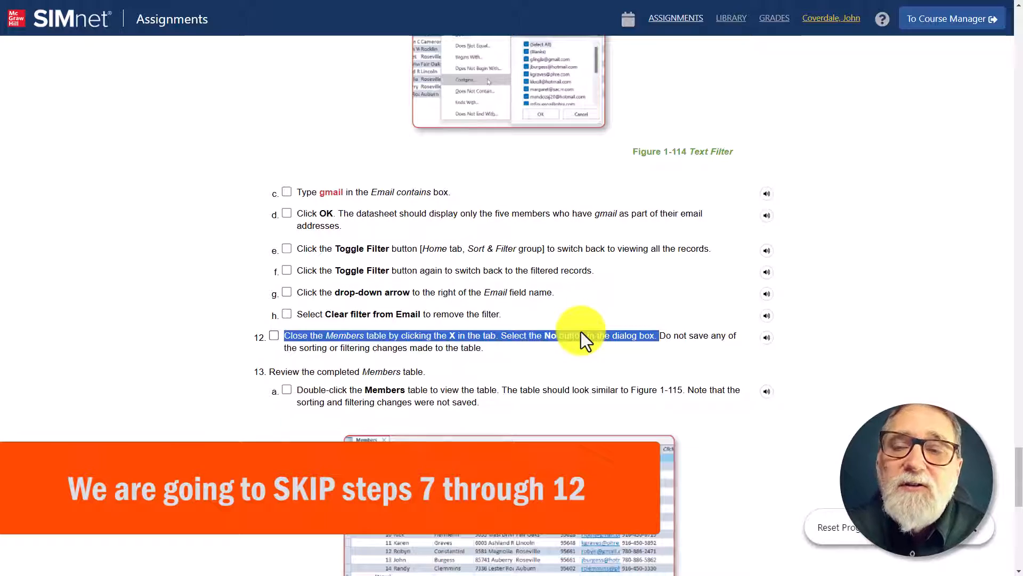
{"action": "scroll", "coordinate": [469, 264], "scroll_direction": "up", "scroll_amount": 7}
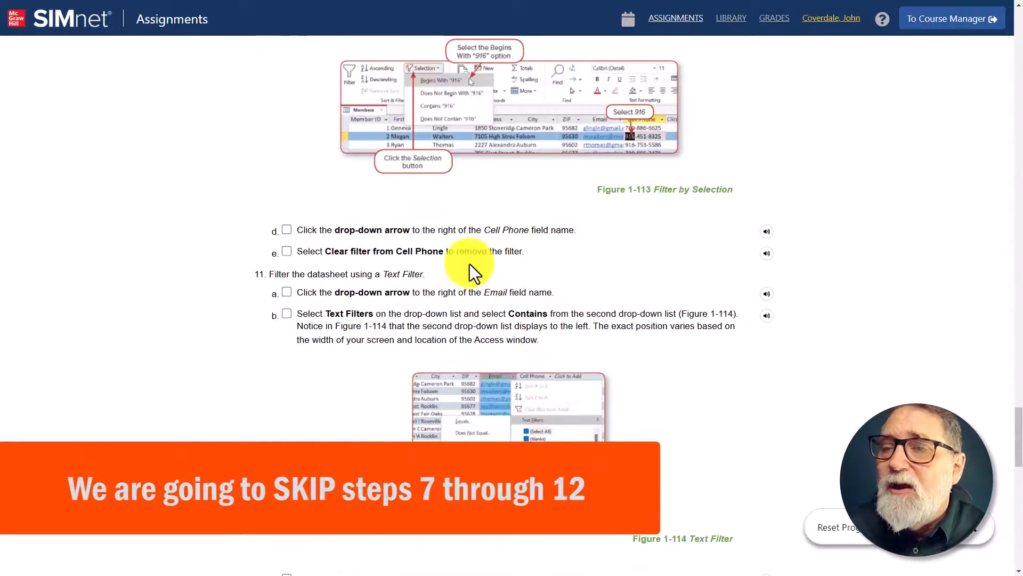
{"action": "scroll", "coordinate": [469, 264], "scroll_direction": "up", "scroll_amount": 14}
{"action": "scroll", "coordinate": [369, 356], "scroll_direction": "down", "scroll_amount": 7}
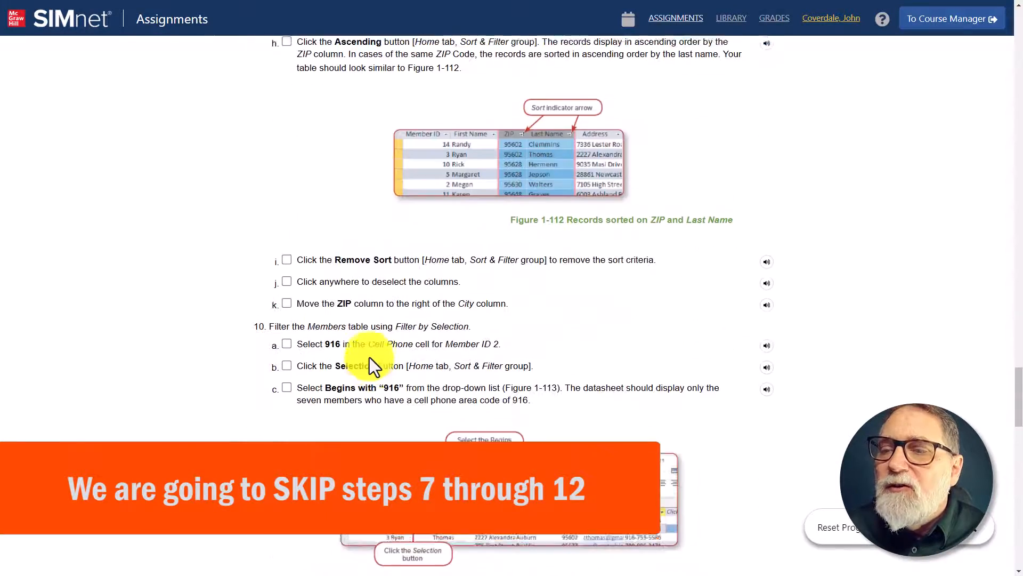
{"action": "scroll", "coordinate": [369, 357], "scroll_direction": "down", "scroll_amount": 15}
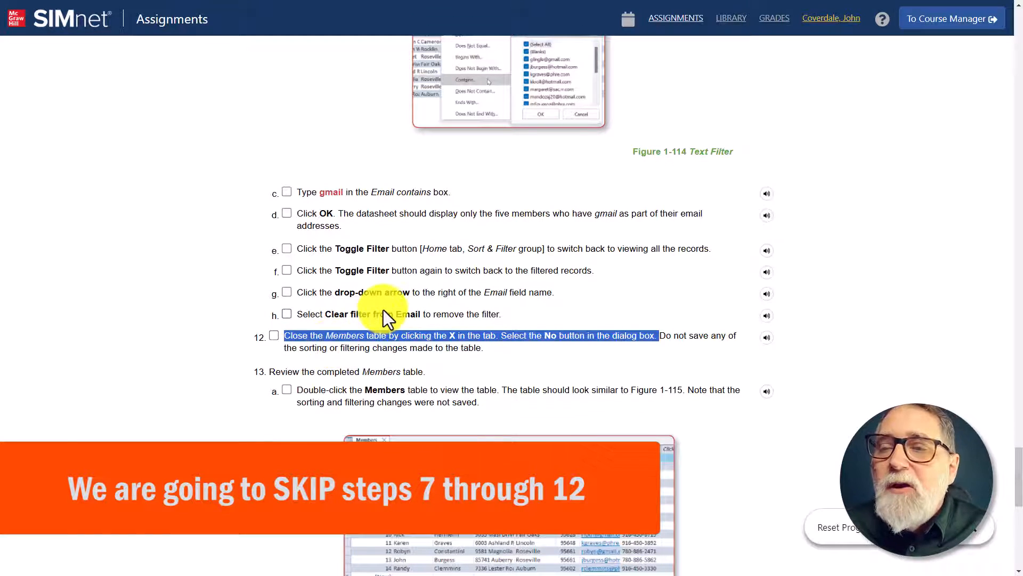
Step: Mark steps 13a and 13b as complete in SIMnet, and close the Members table in Access
{"action": "scroll", "coordinate": [275, 421], "scroll_direction": "down", "scroll_amount": 3}
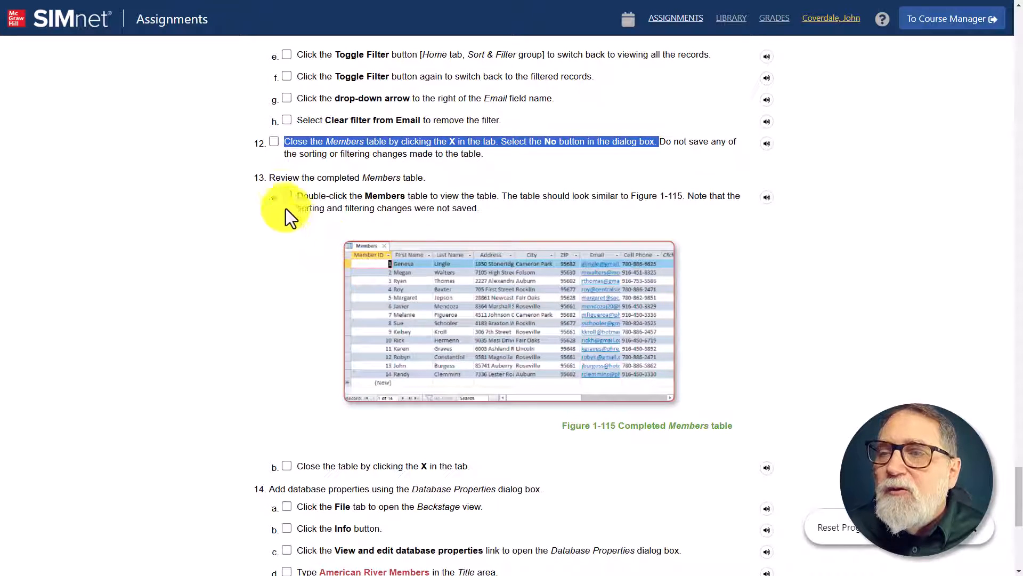
{"action": "left_click", "coordinate": [285, 196]}
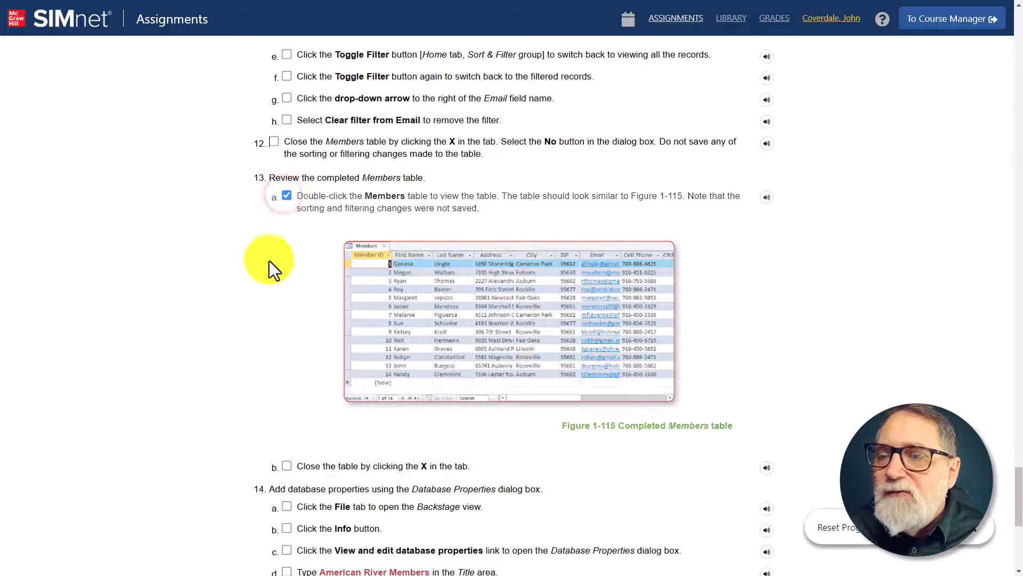
{"action": "scroll", "coordinate": [271, 299], "scroll_direction": "down", "scroll_amount": 3}
{"action": "left_click", "coordinate": [284, 274]}
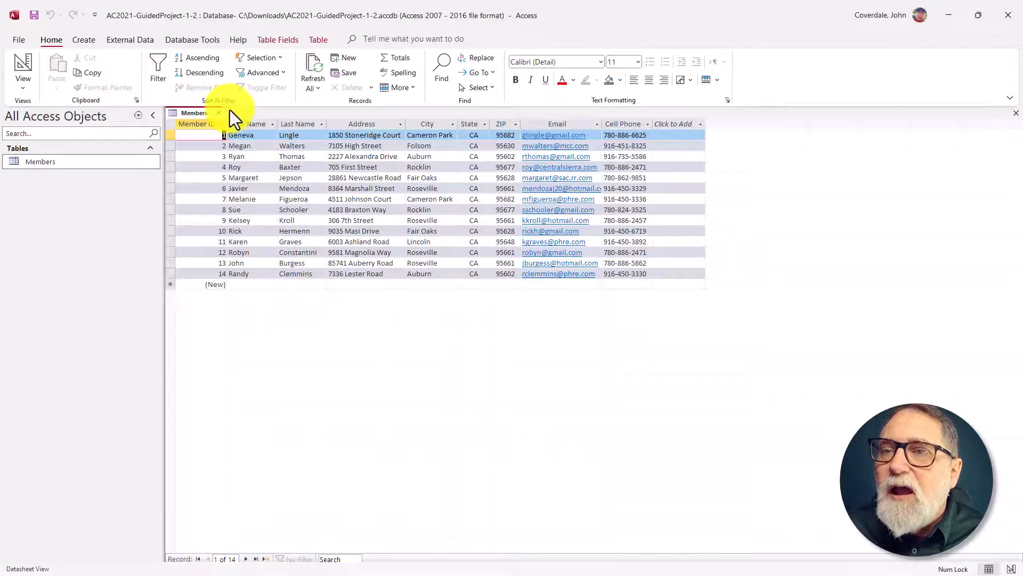
{"action": "left_click", "coordinate": [217, 113]}
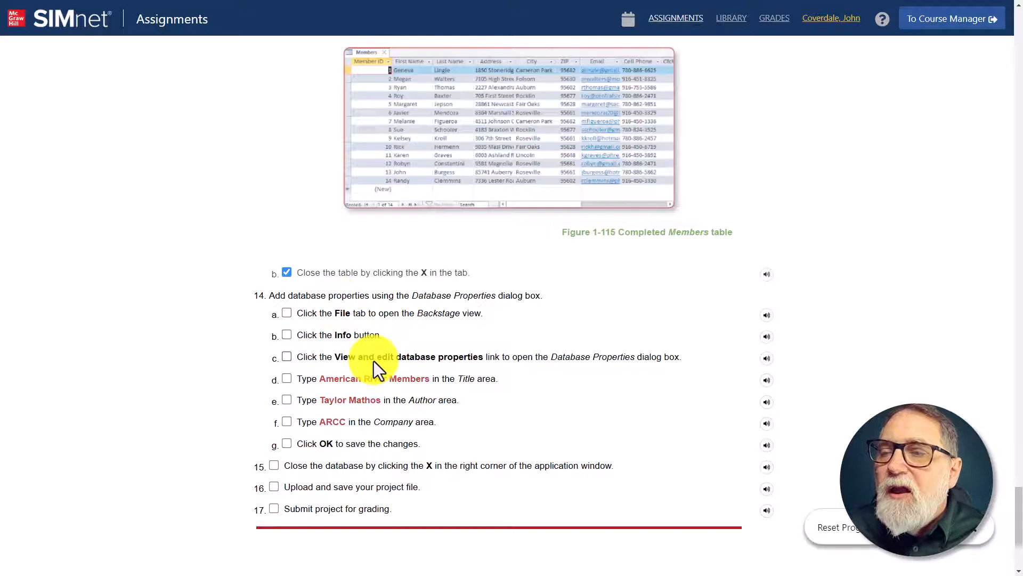
Step: Copy the title text "American River Members" from SIMnet step 14d
{"action": "scroll", "coordinate": [374, 361], "scroll_direction": "up", "scroll_amount": 1}
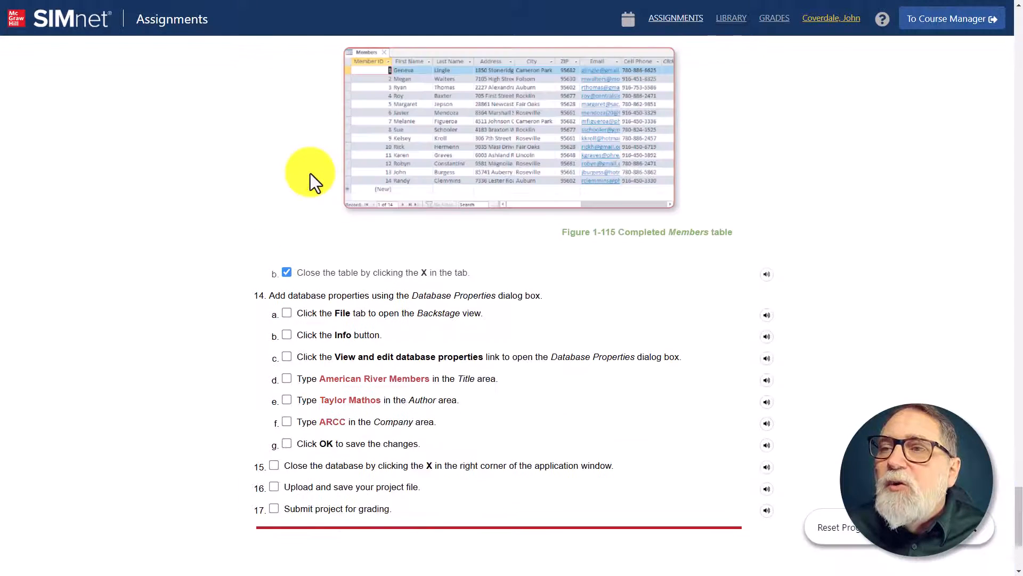
{"action": "left_click", "coordinate": [320, 379]}
{"action": "left_click_drag", "start_coordinate": [320, 377], "coordinate": [427, 387]}
{"action": "right_click", "coordinate": [427, 379]}
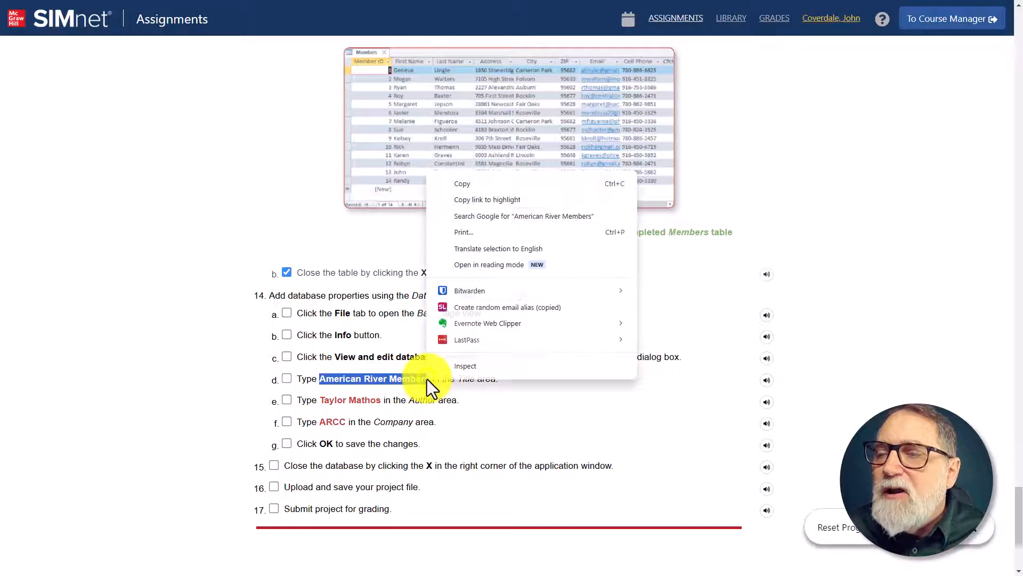
{"action": "left_click", "coordinate": [482, 186]}
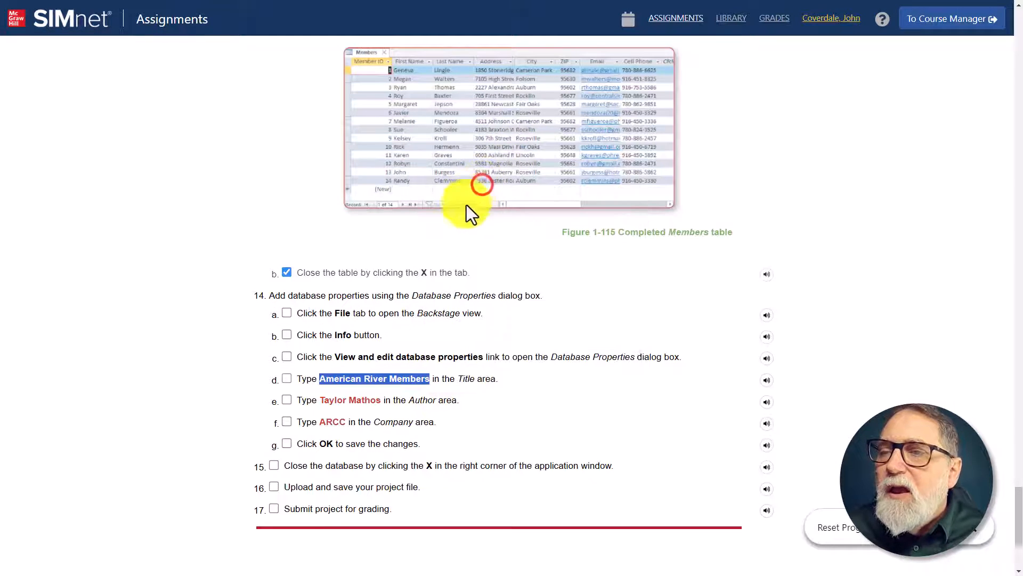
Step: Switch to Access, open the database properties of AC2021-GuidedProject-1-2.accdb, and replace the title with "American River Members"
{"action": "key", "text": "alt+Tab"}
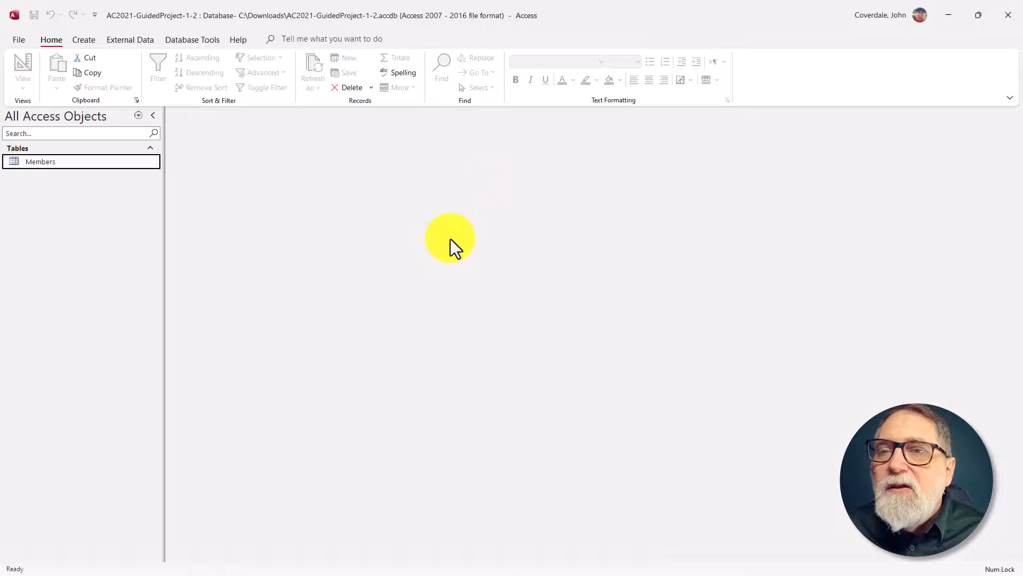
{"action": "left_click", "coordinate": [18, 41]}
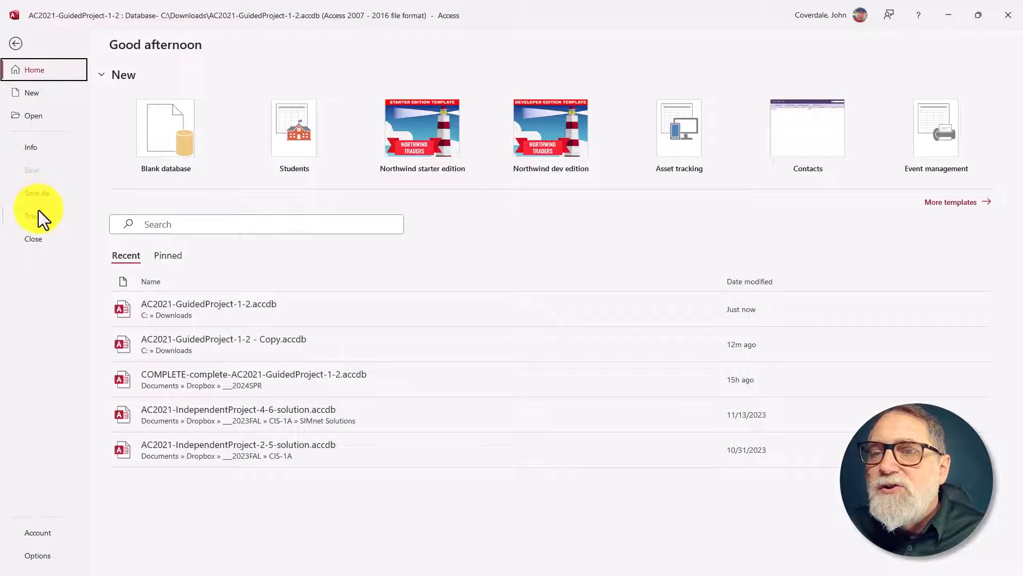
{"action": "left_click", "coordinate": [30, 147]}
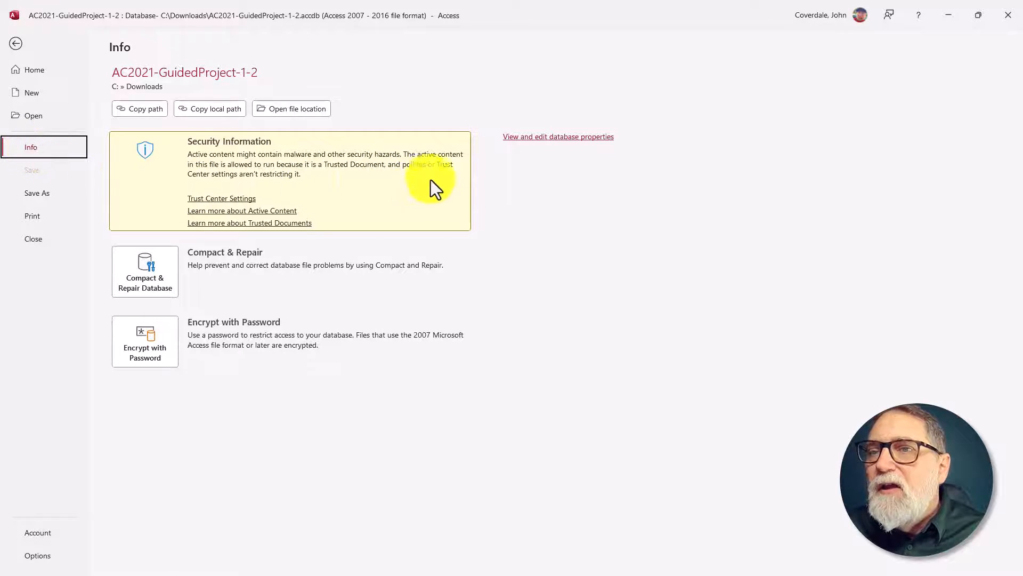
{"action": "left_click", "coordinate": [559, 139]}
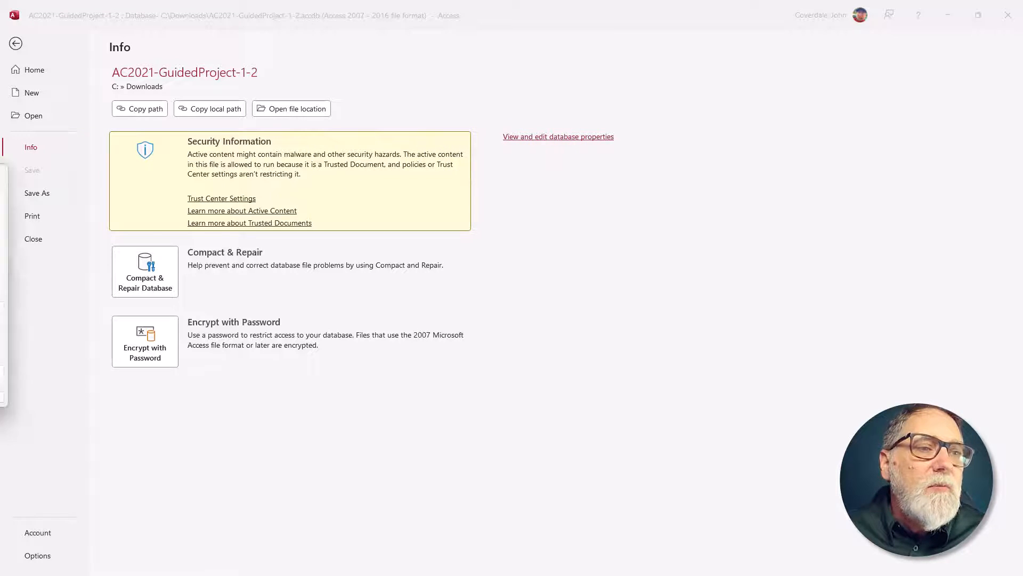
{"action": "left_click_drag", "start_coordinate": [532, 167], "coordinate": [557, 165]}
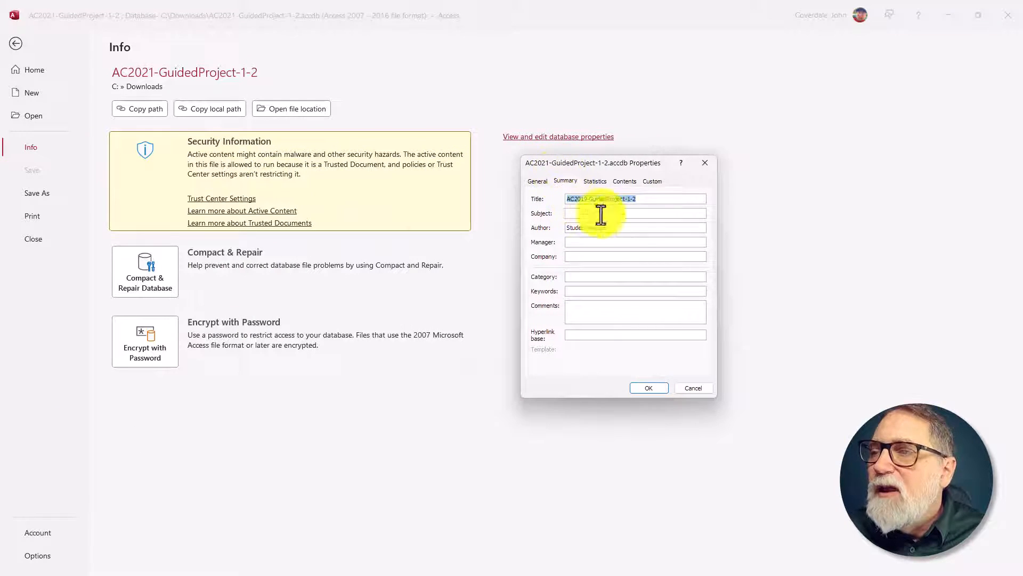
{"action": "key", "text": "Delete"}
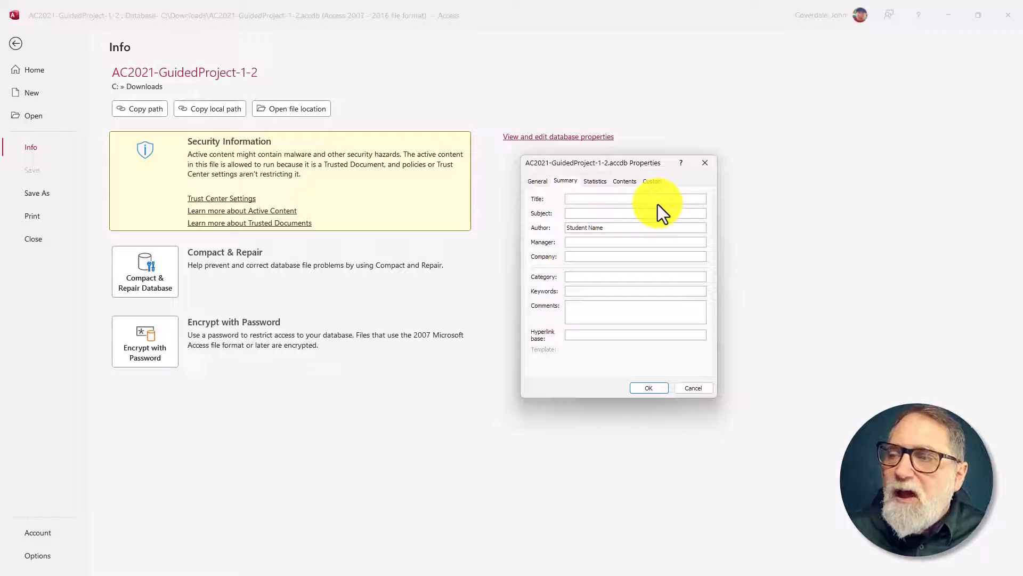
{"action": "type", "text": "American River Members"}
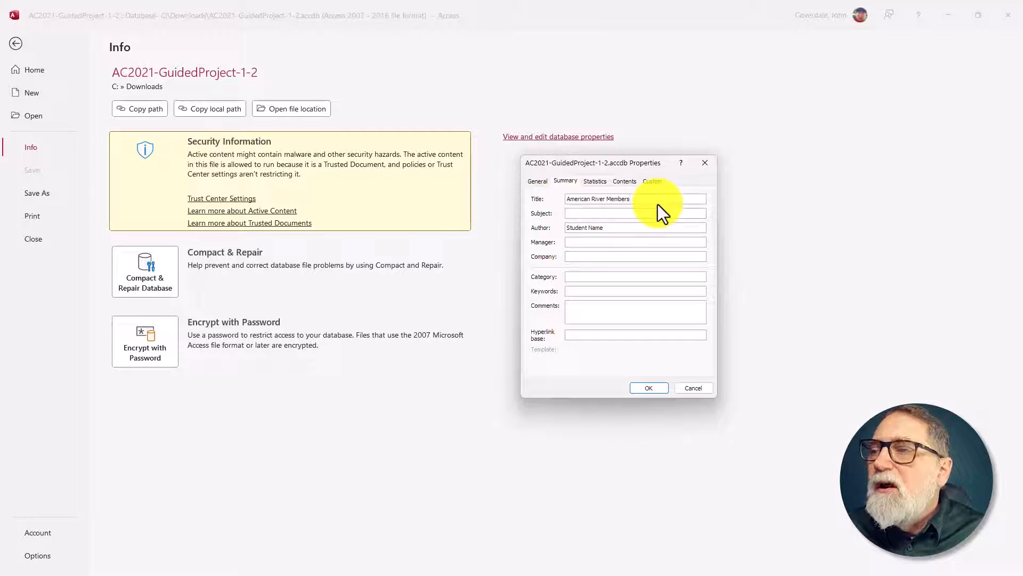
Step: Replace the author with the name given in step 14e, set the company to ARCC, and save the database properties
{"action": "key", "text": "Tab"}
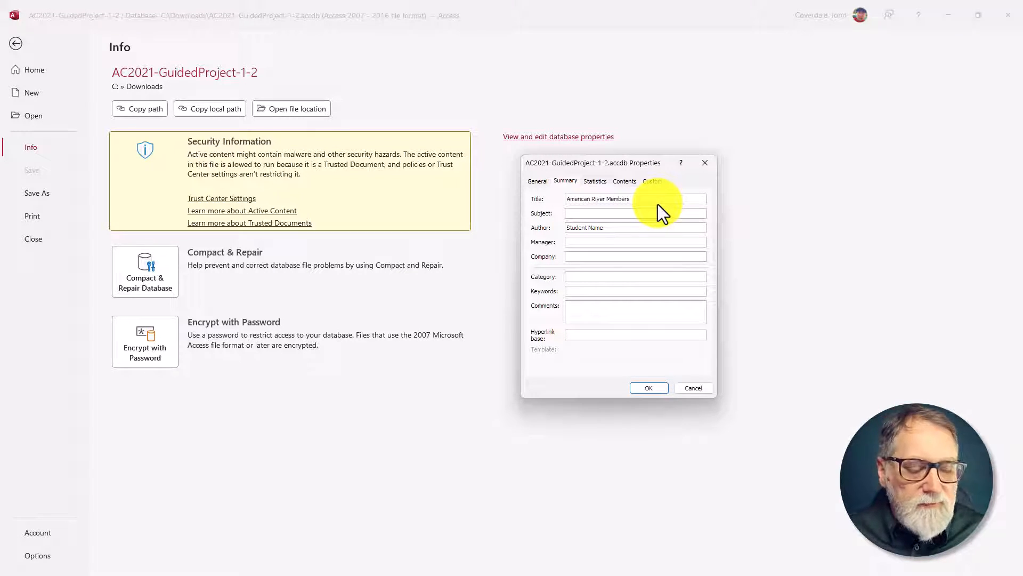
{"action": "key", "text": "Tab"}
{"action": "key", "text": "Delete"}
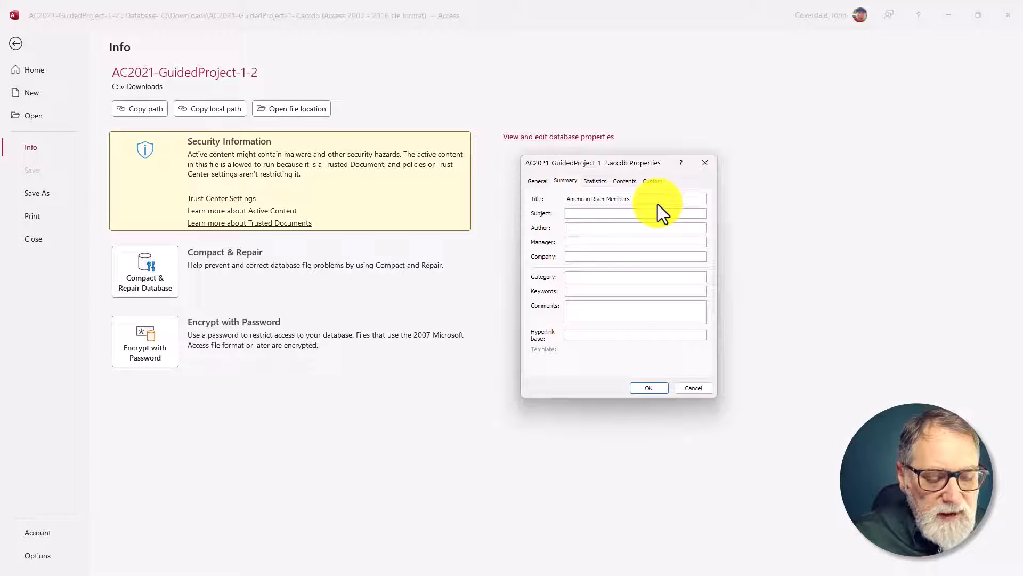
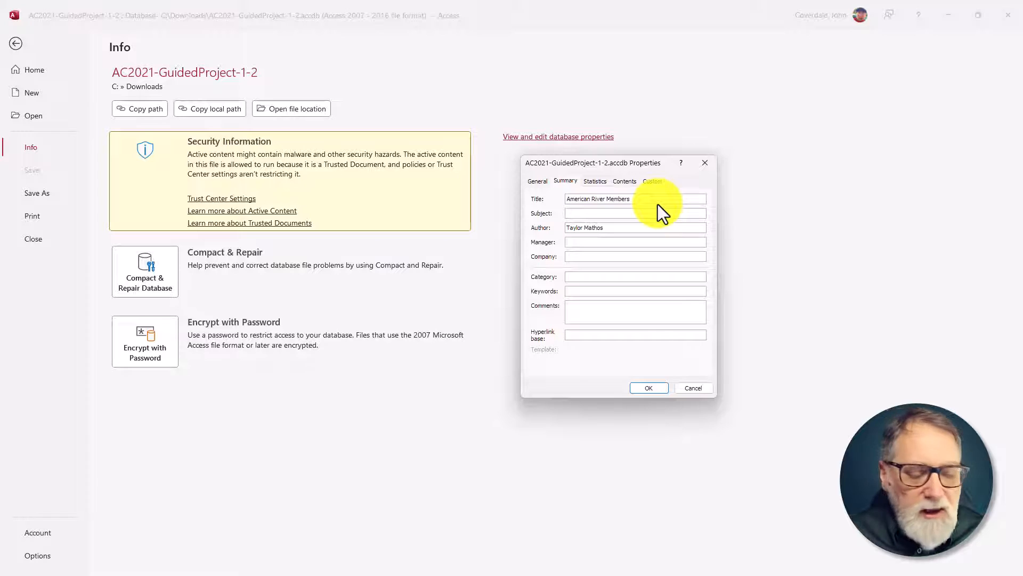
{"action": "type", "text": "ARCC"}
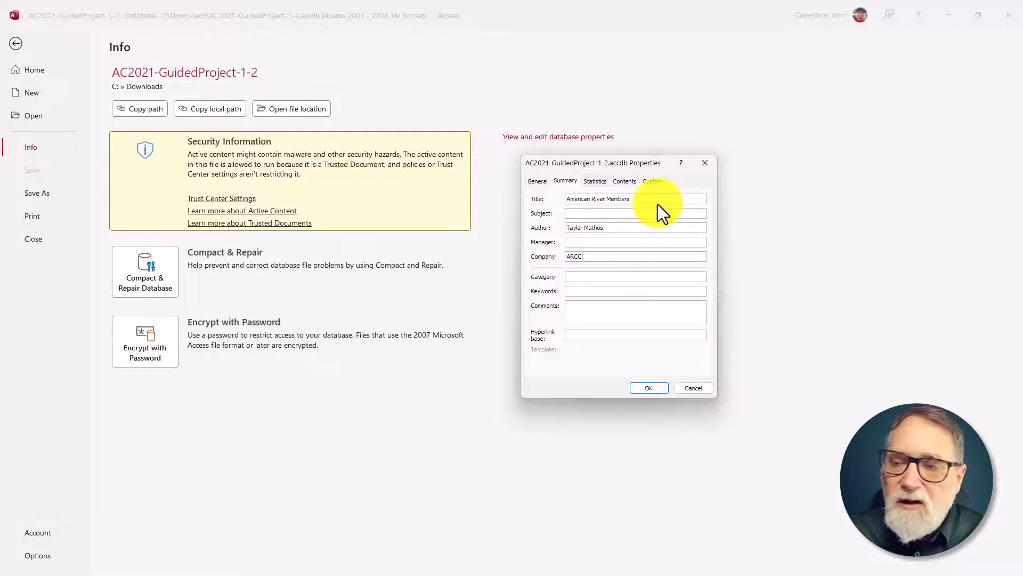
{"action": "left_click", "coordinate": [655, 384]}
{"action": "left_click", "coordinate": [18, 43]}
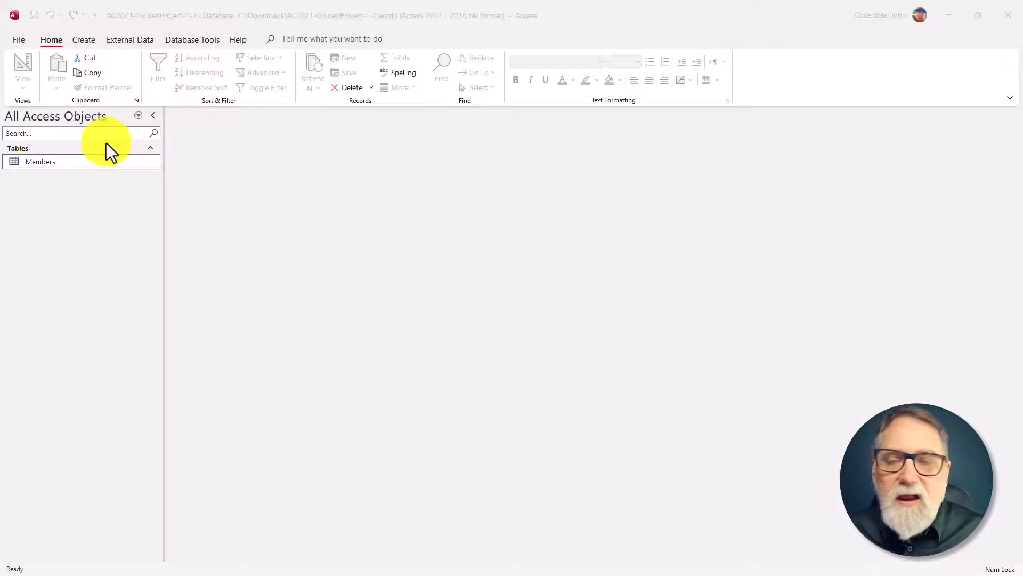
Step: Switch to SIMnet and mark steps 14a through 14g as complete
{"action": "key", "text": "alt+Tab"}
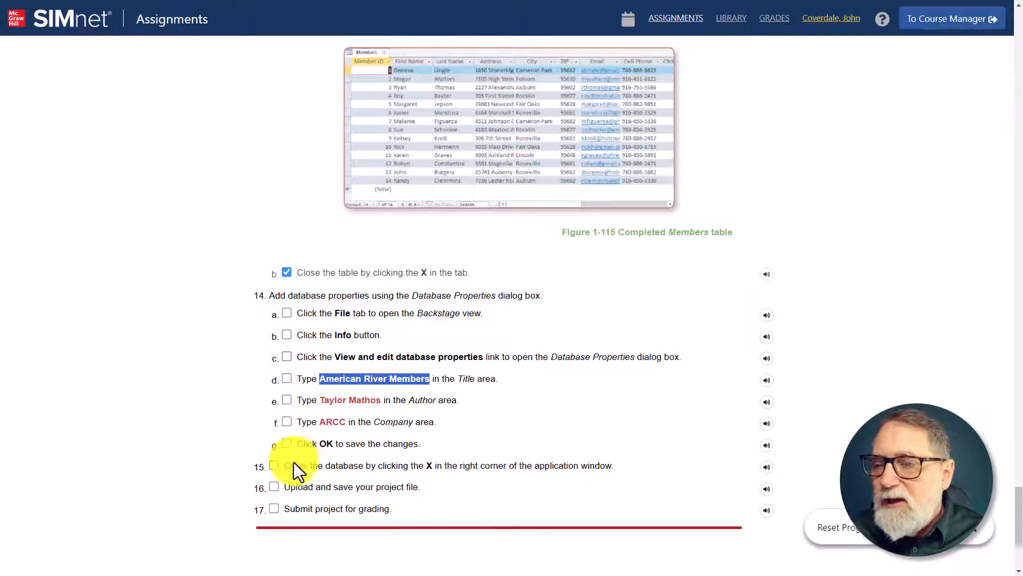
{"action": "left_click", "coordinate": [287, 315]}
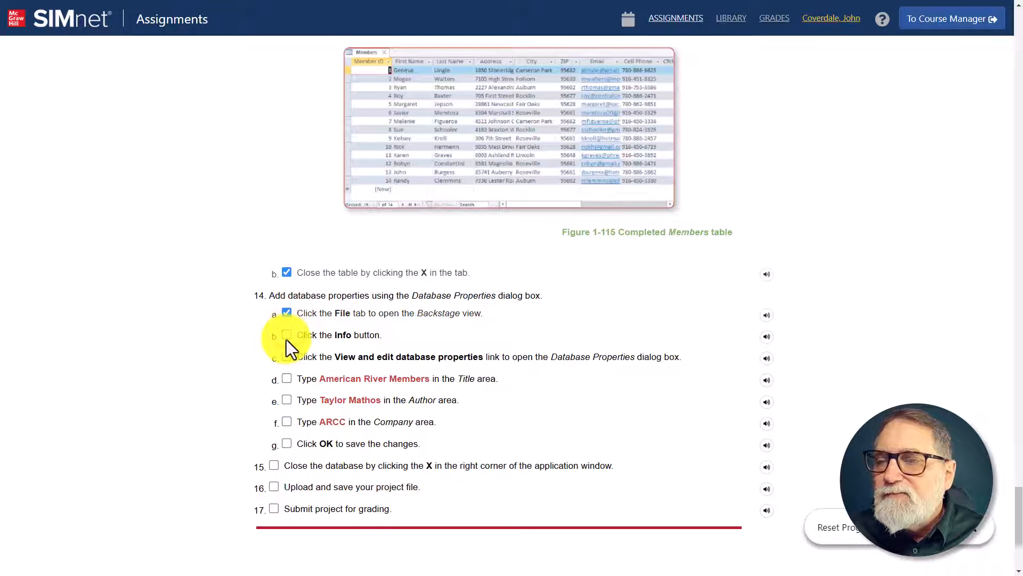
{"action": "left_click", "coordinate": [287, 338]}
{"action": "left_click", "coordinate": [287, 339]}
{"action": "left_click", "coordinate": [286, 339]}
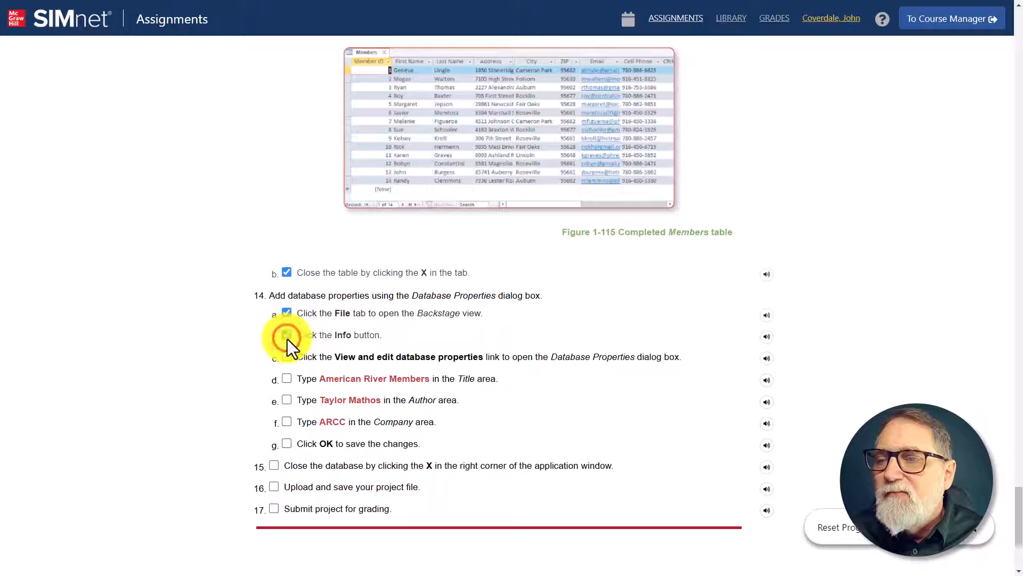
{"action": "left_click", "coordinate": [287, 355]}
{"action": "left_click", "coordinate": [286, 380]}
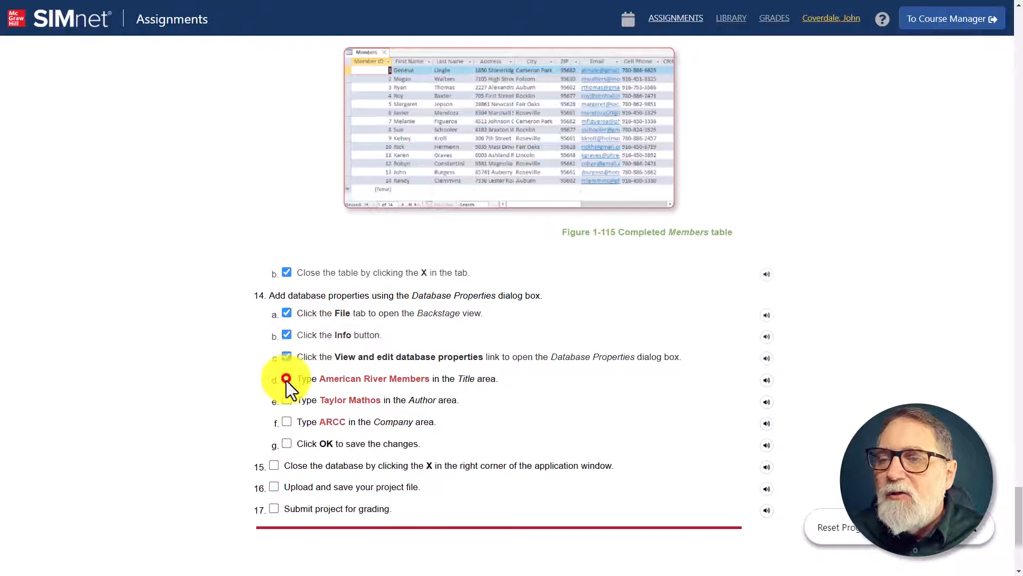
{"action": "left_click", "coordinate": [286, 400]}
{"action": "left_click", "coordinate": [286, 422]}
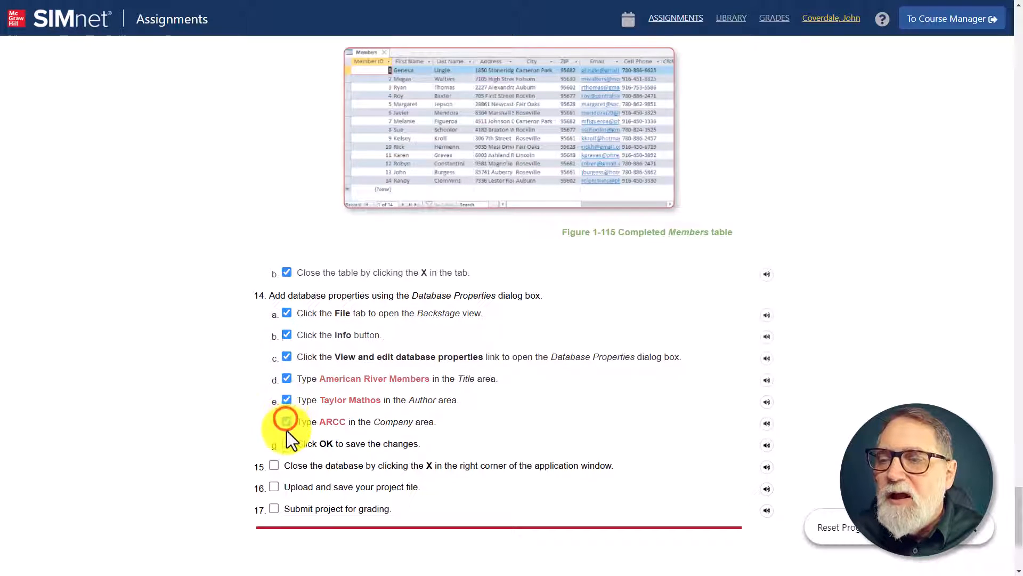
{"action": "left_click", "coordinate": [287, 441]}
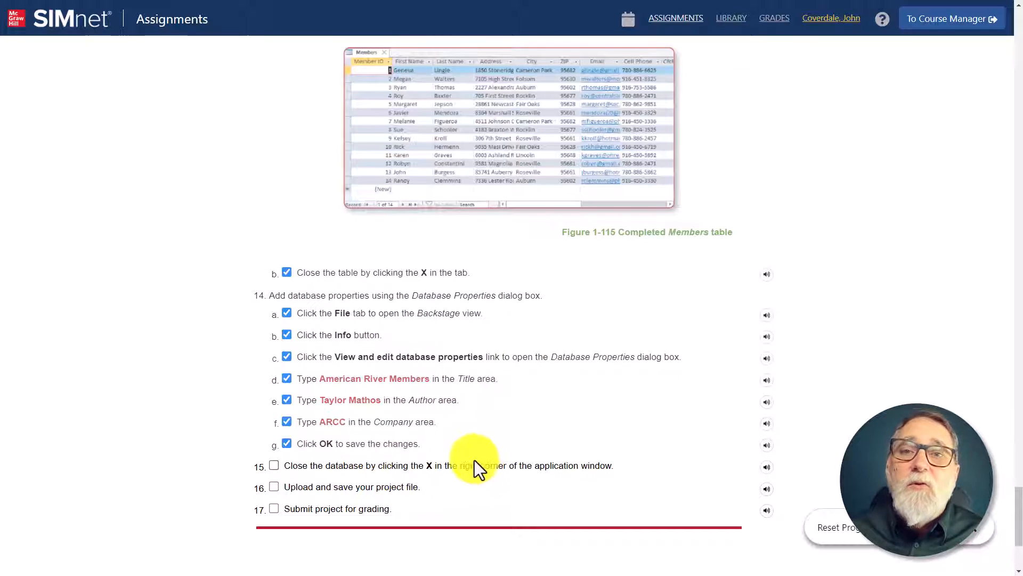
Step: Close the database and Access, and start a file upload for Guided Project 1-2 in SIMnet
{"action": "key", "text": "alt+Tab"}
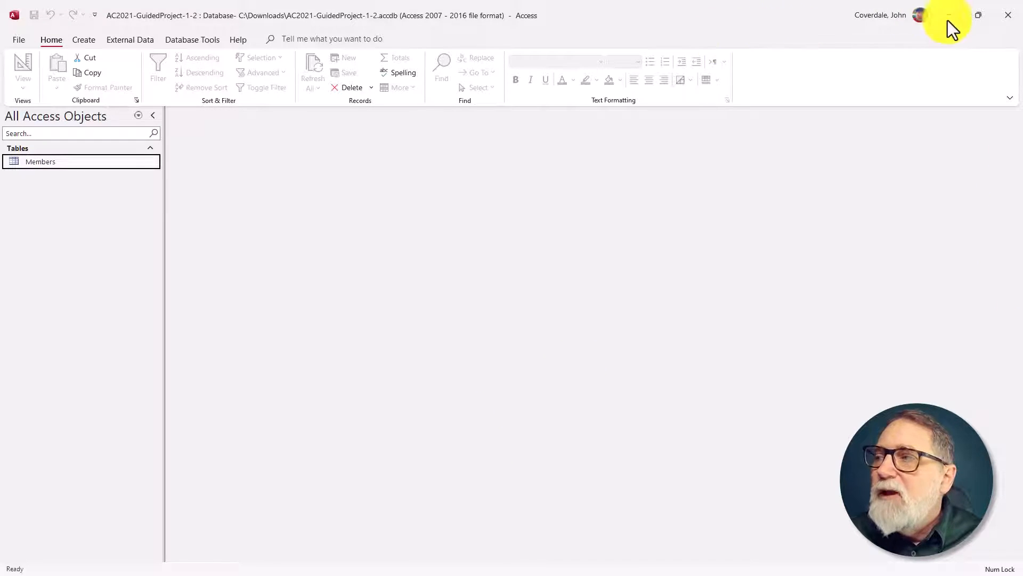
{"action": "left_click", "coordinate": [997, 16]}
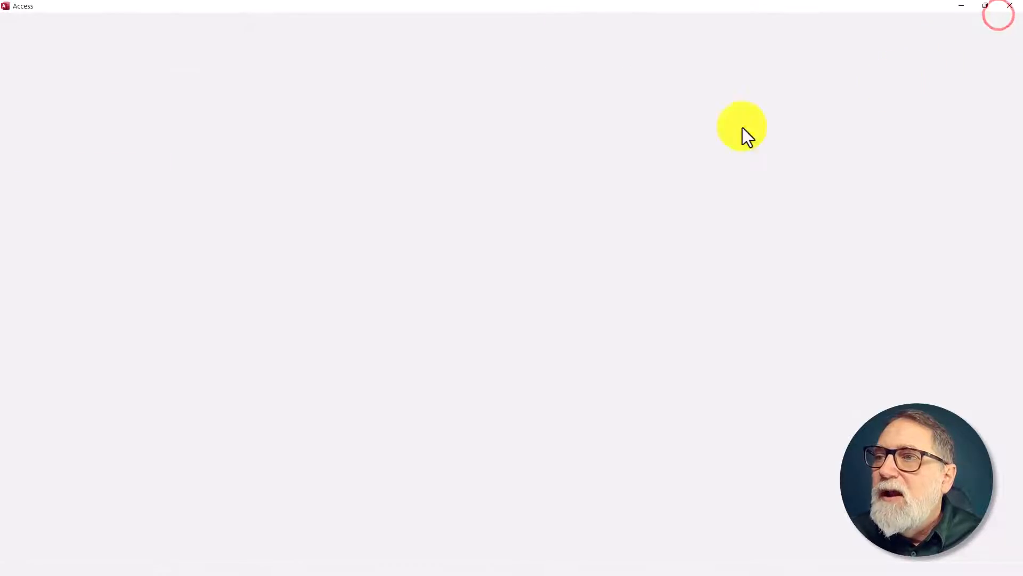
{"action": "scroll", "coordinate": [361, 157], "scroll_direction": "up", "scroll_amount": 20}
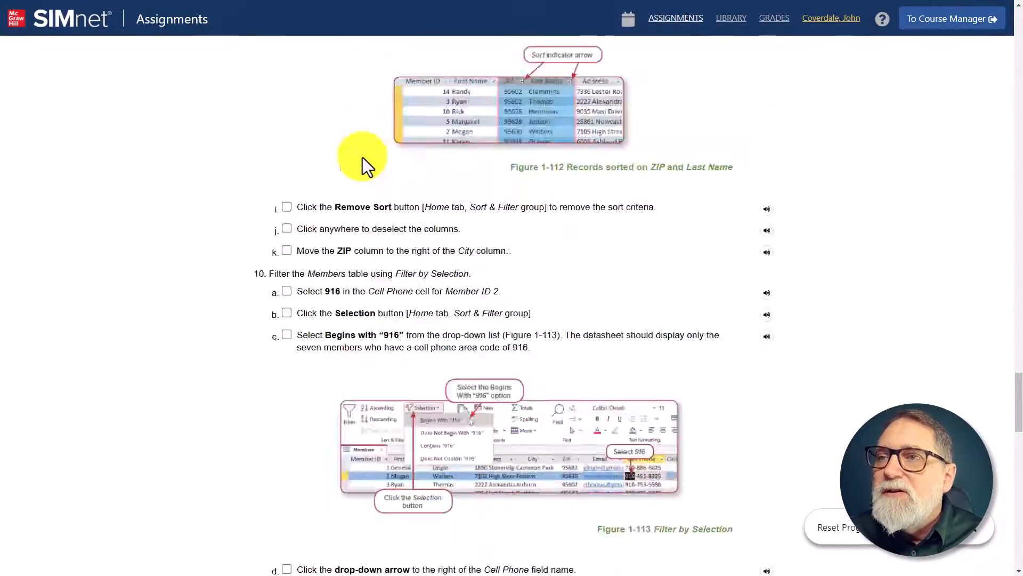
{"action": "scroll", "coordinate": [365, 157], "scroll_direction": "up", "scroll_amount": 20}
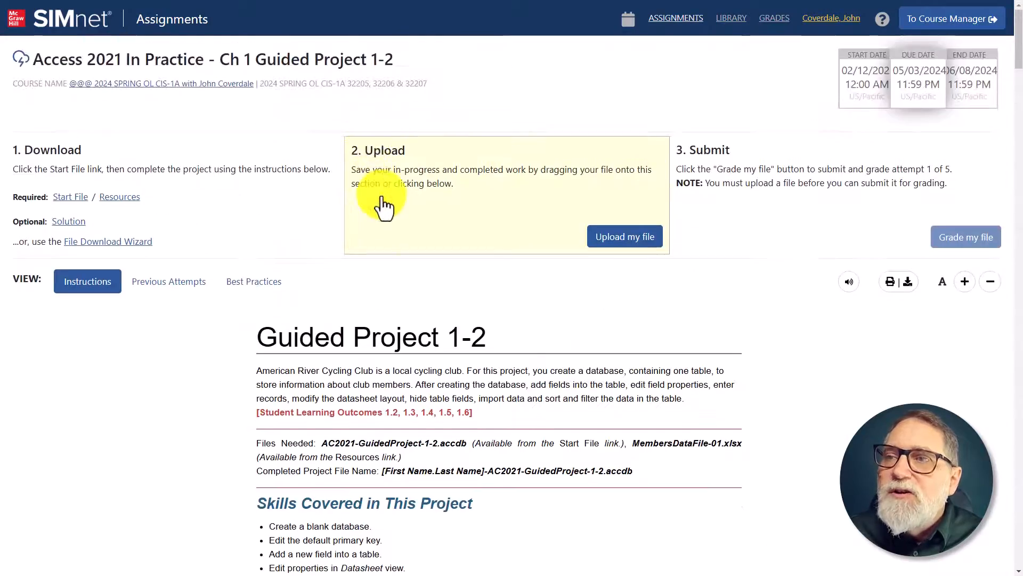
{"action": "left_click", "coordinate": [627, 238]}
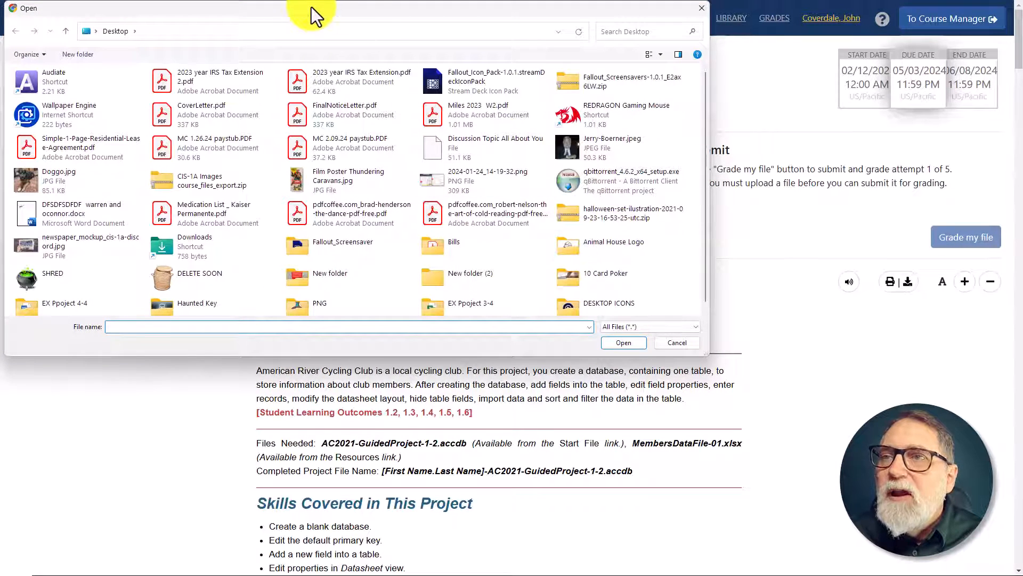
Step: Upload AC2021-GuidedProject-1-2.accdb from the C: drive's Downloads folder and submit it for grading
{"action": "left_click", "coordinate": [301, 38]}
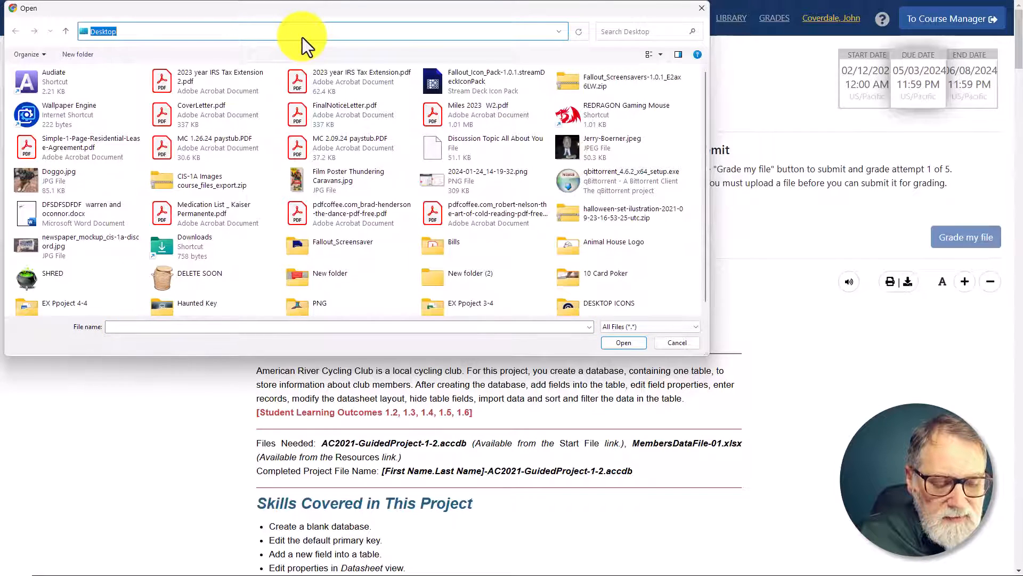
{"action": "type", "text": "c:"}
{"action": "key", "text": "Return"}
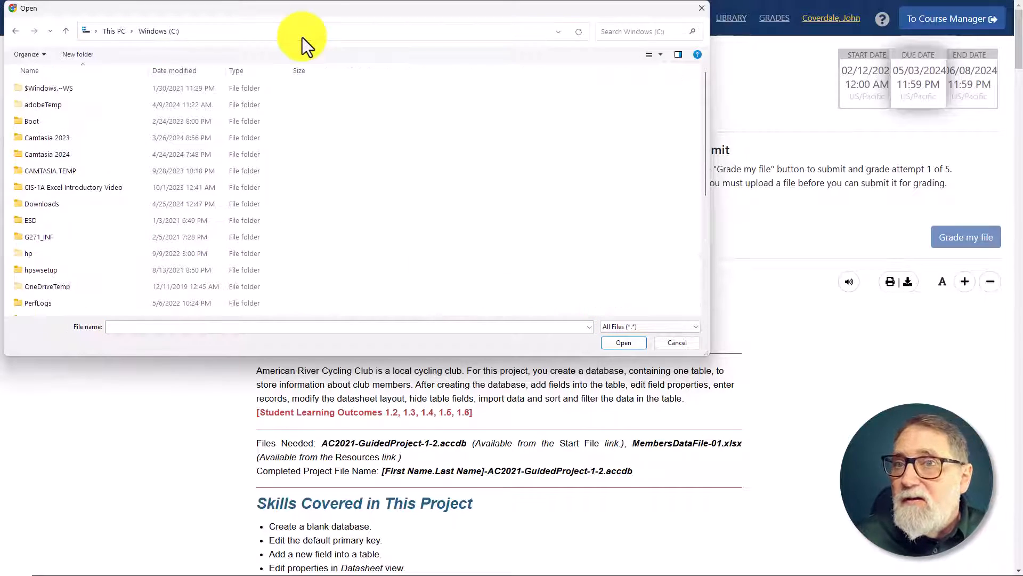
{"action": "double_click", "coordinate": [93, 207]}
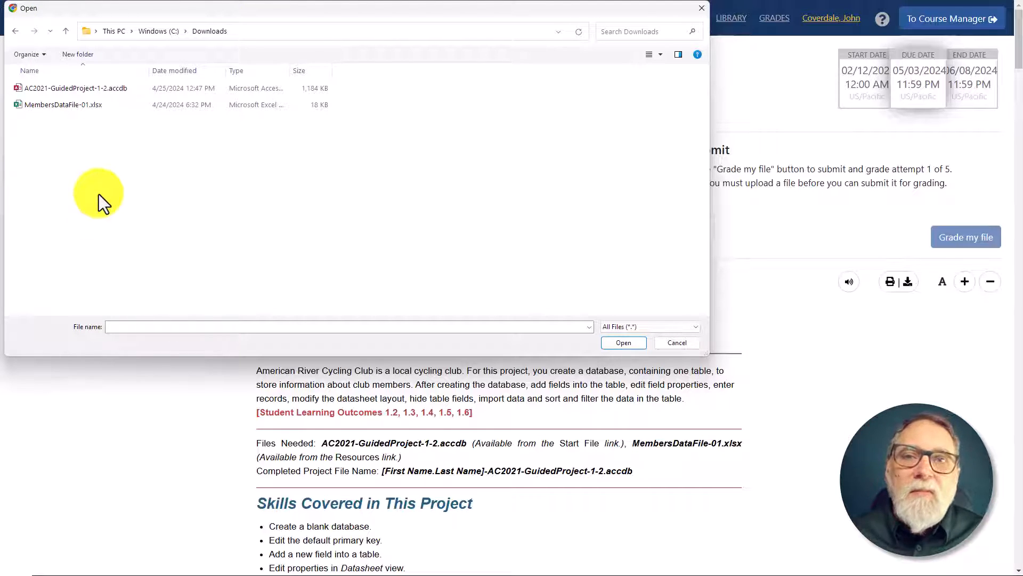
{"action": "left_click", "coordinate": [124, 83]}
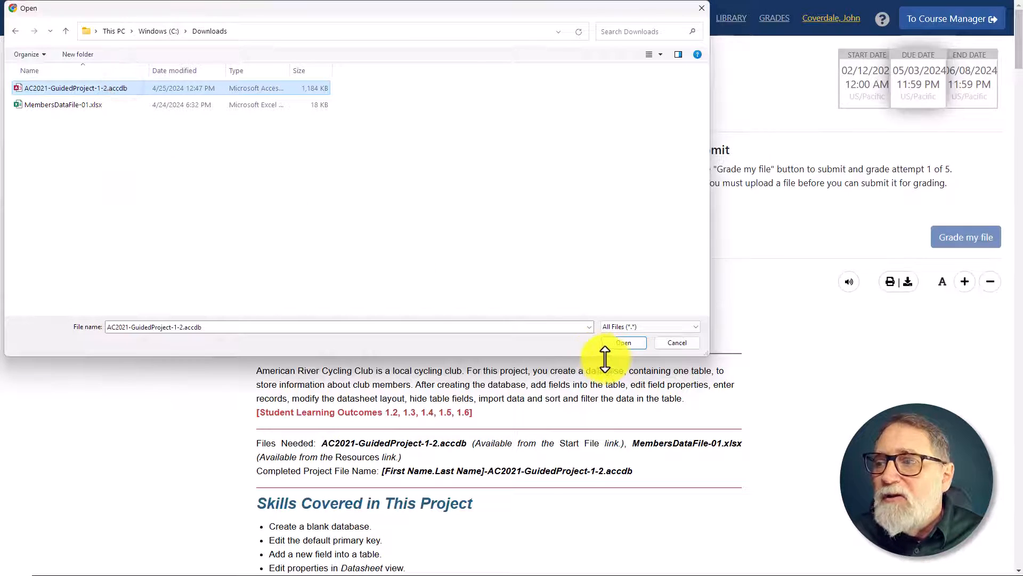
{"action": "left_click", "coordinate": [625, 342]}
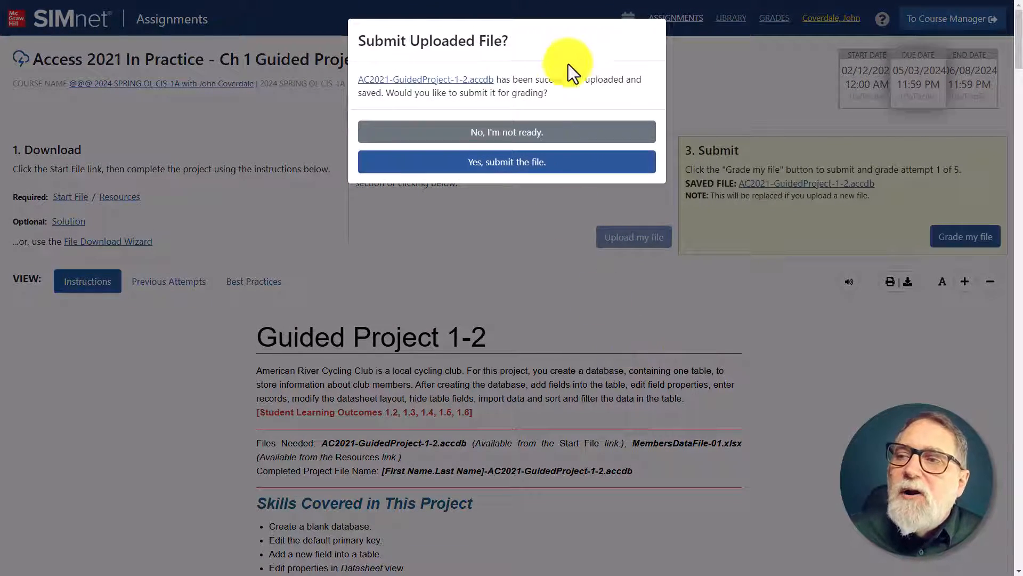
{"action": "left_click", "coordinate": [552, 161]}
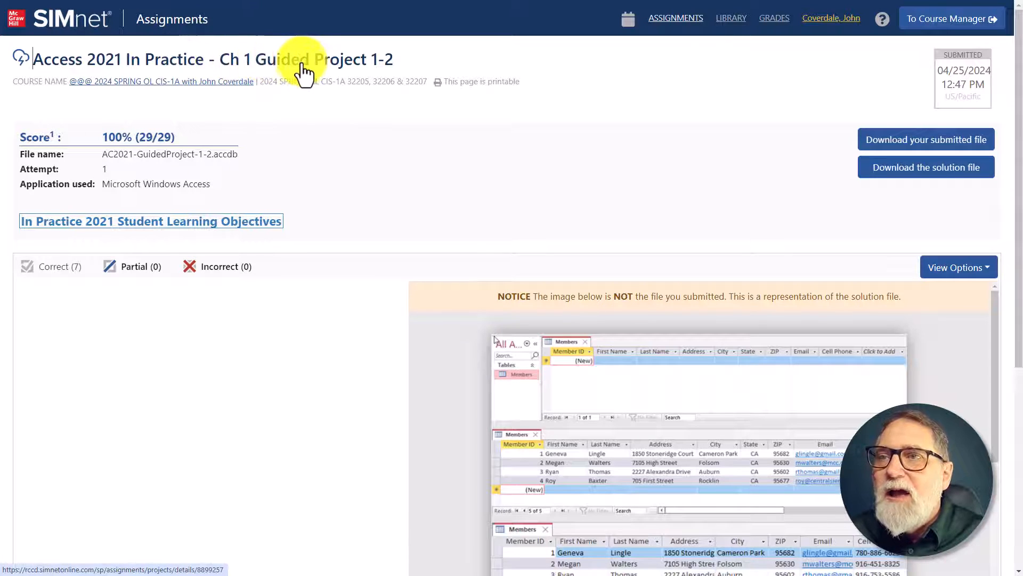
Step: Return from the graded results to the project page, reopen AC2021-GuidedProject-1-2.accdb in Access, and open the Members table
{"action": "left_click", "coordinate": [137, 56]}
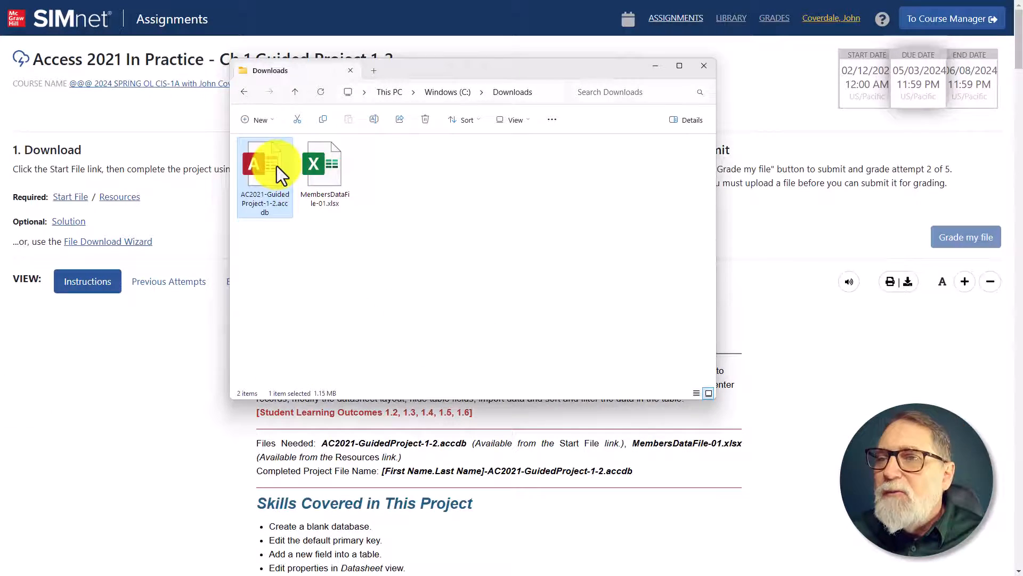
{"action": "double_click", "coordinate": [276, 165]}
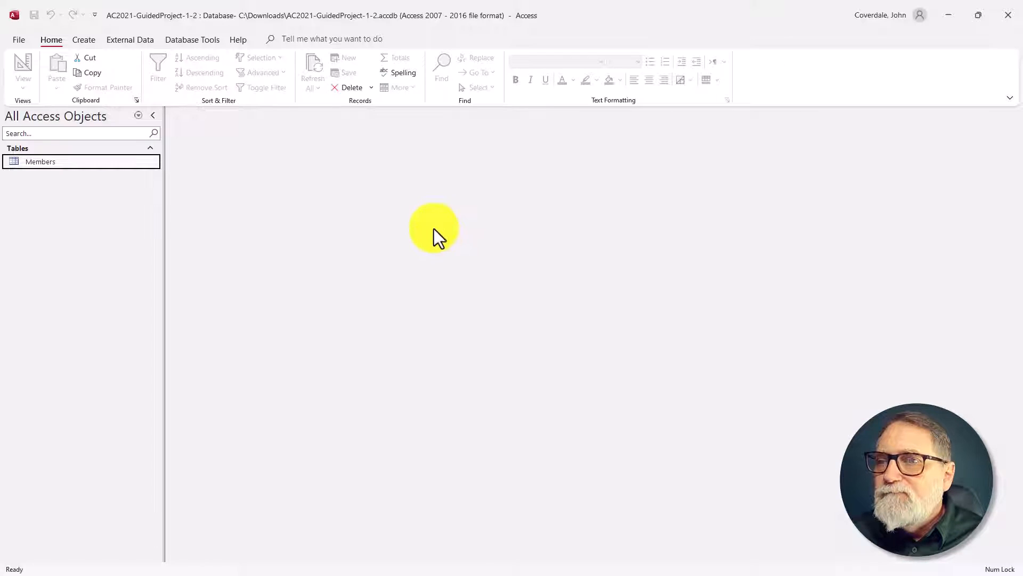
{"action": "double_click", "coordinate": [57, 163]}
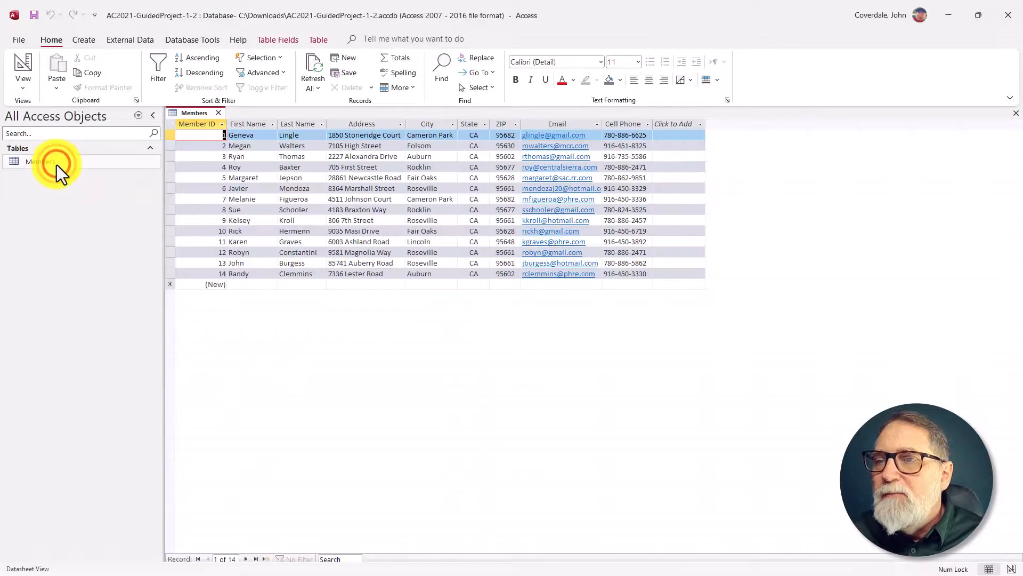
{"action": "left_click", "coordinate": [326, 356]}
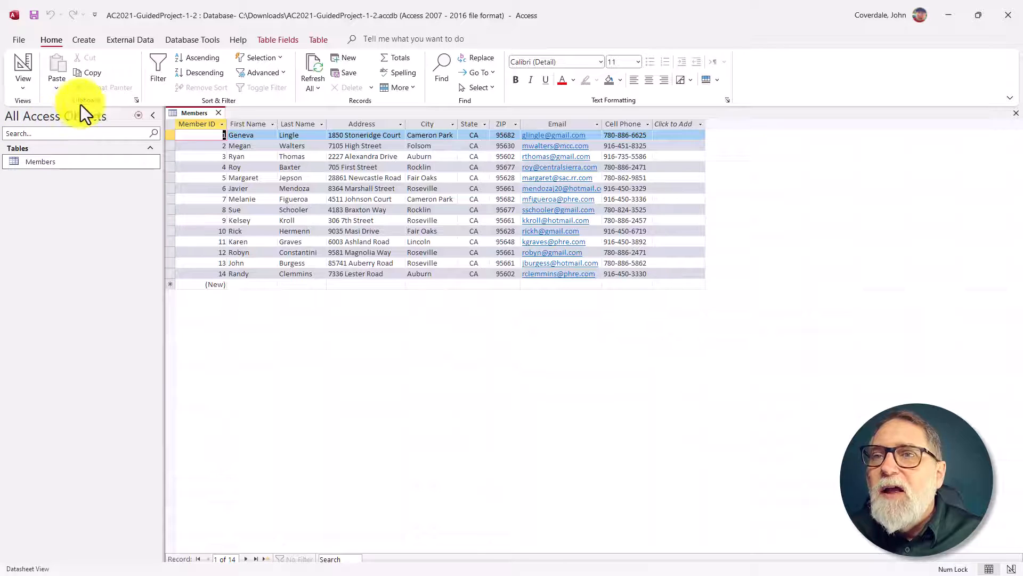
{"action": "left_click", "coordinate": [94, 39]}
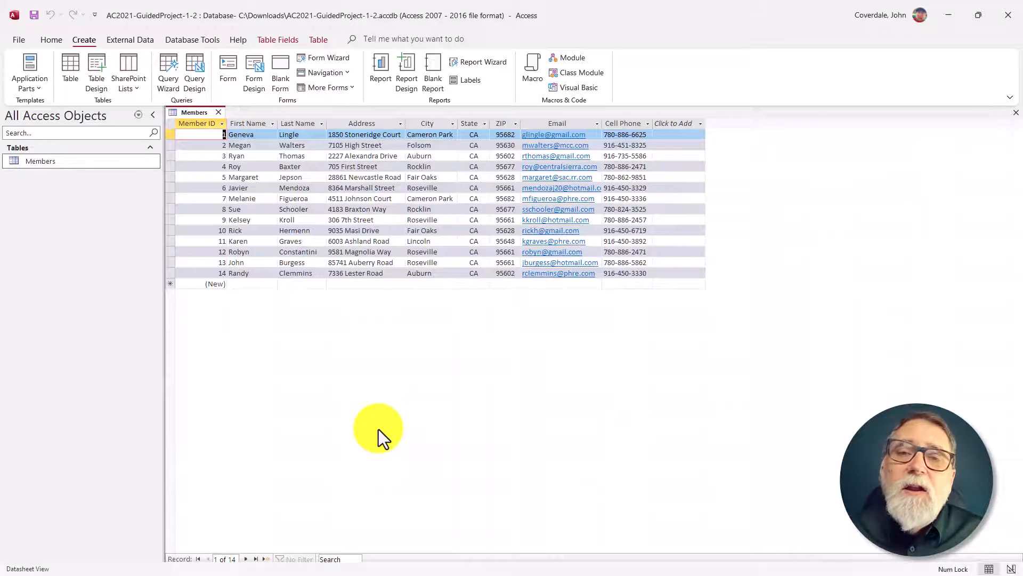
{"action": "left_click", "coordinate": [361, 177]}
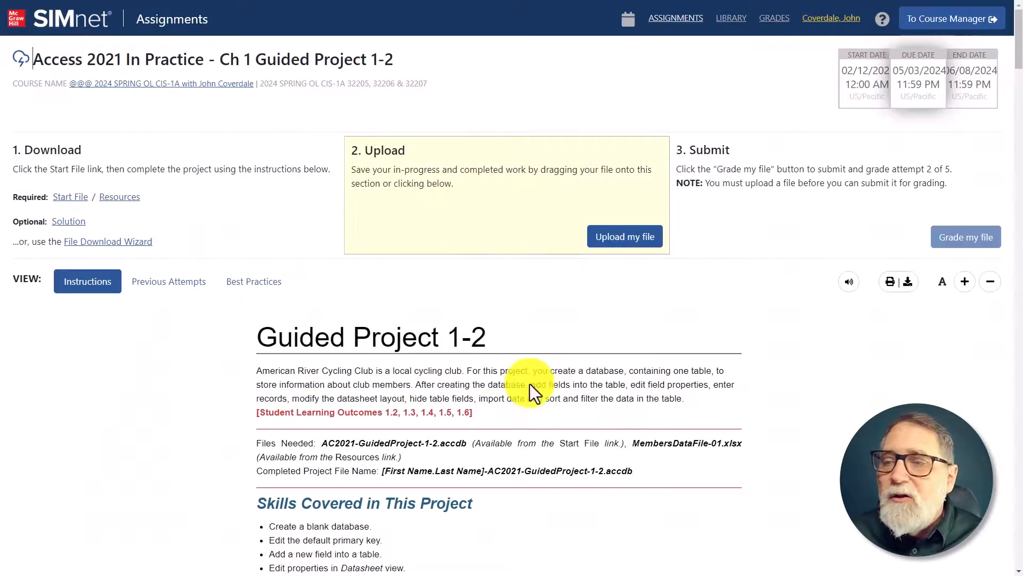
Step: Consult step 8 of the SIMnet instructions and hide the State field of the Members table in Access
{"action": "scroll", "coordinate": [391, 394], "scroll_direction": "down", "scroll_amount": 20}
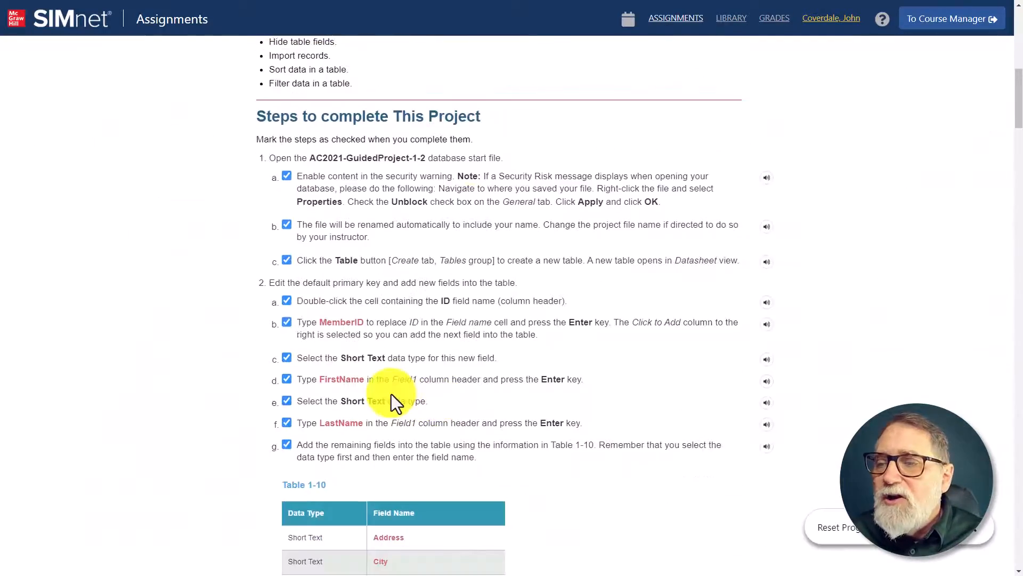
{"action": "scroll", "coordinate": [327, 355], "scroll_direction": "down", "scroll_amount": 20}
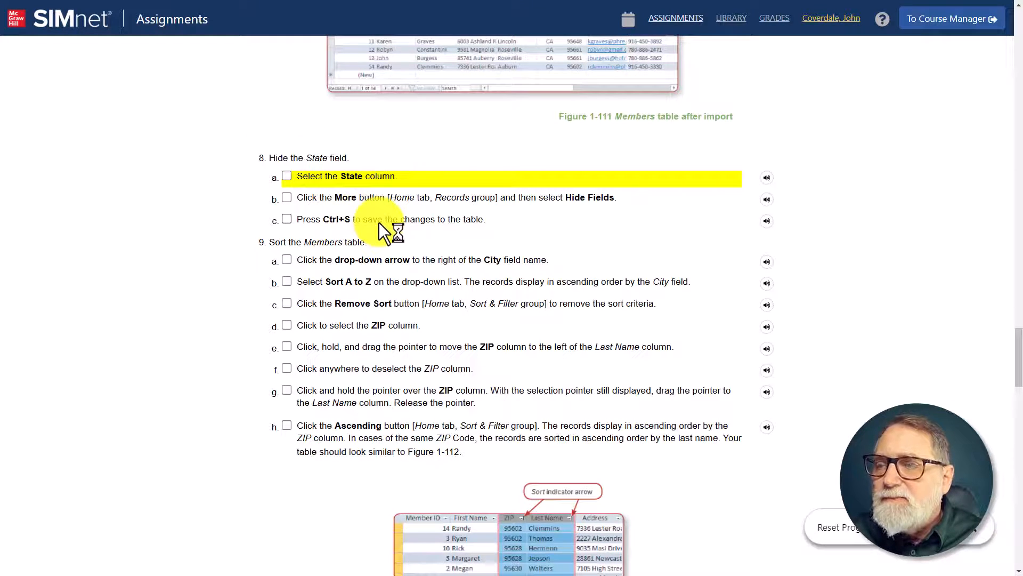
{"action": "key", "text": "alt+Tab"}
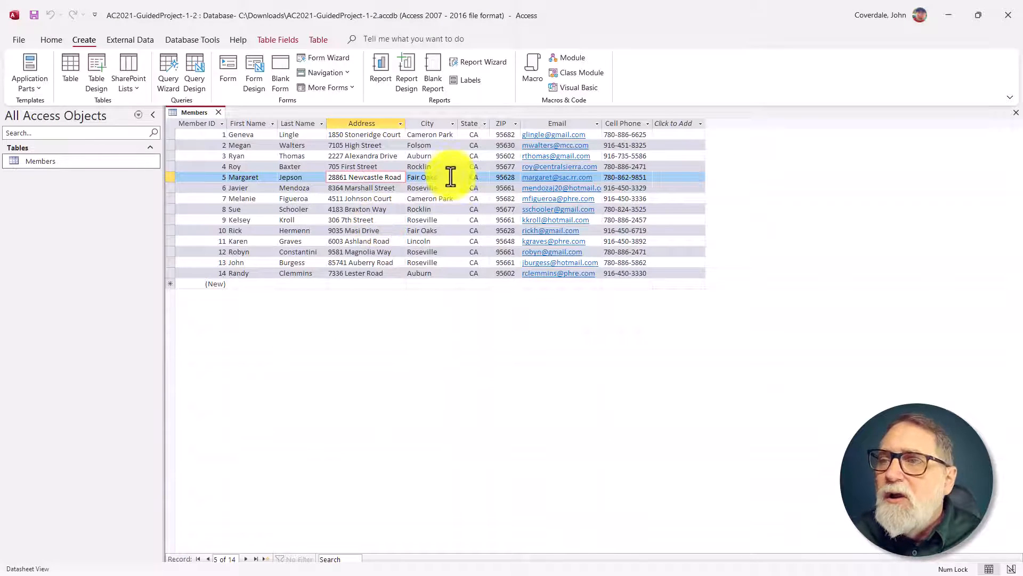
{"action": "left_click", "coordinate": [476, 123]}
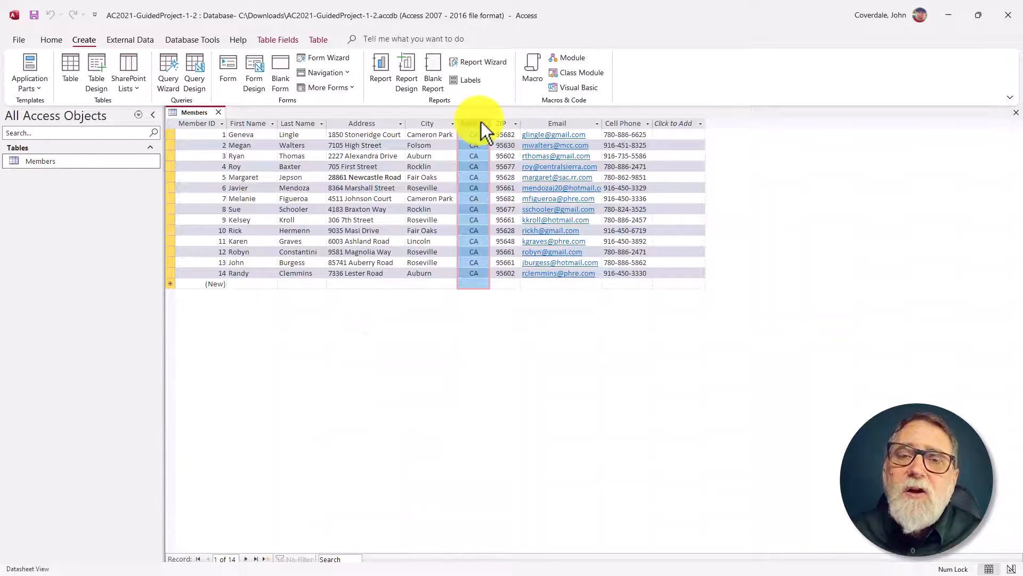
{"action": "right_click", "coordinate": [470, 122]}
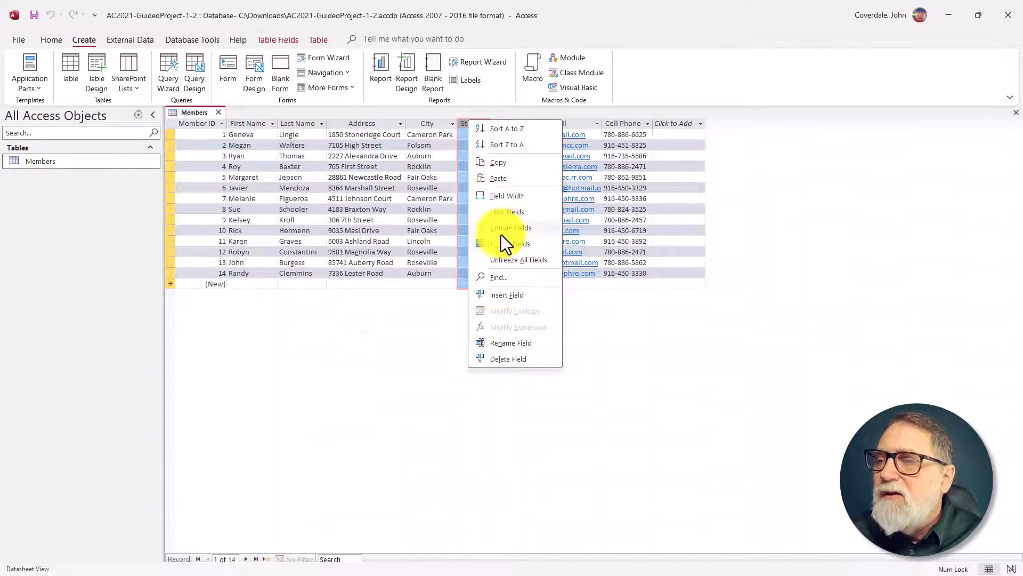
{"action": "left_click", "coordinate": [507, 214]}
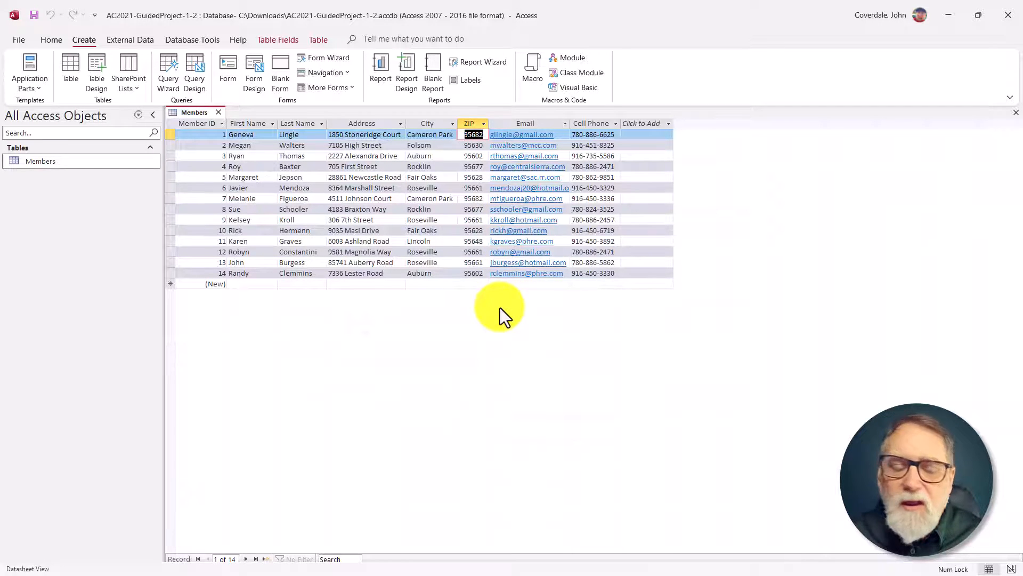
Step: Check step 9 in SIMnet, and sort the Members table in Access by City from A to Z
{"action": "key", "text": "alt+Tab"}
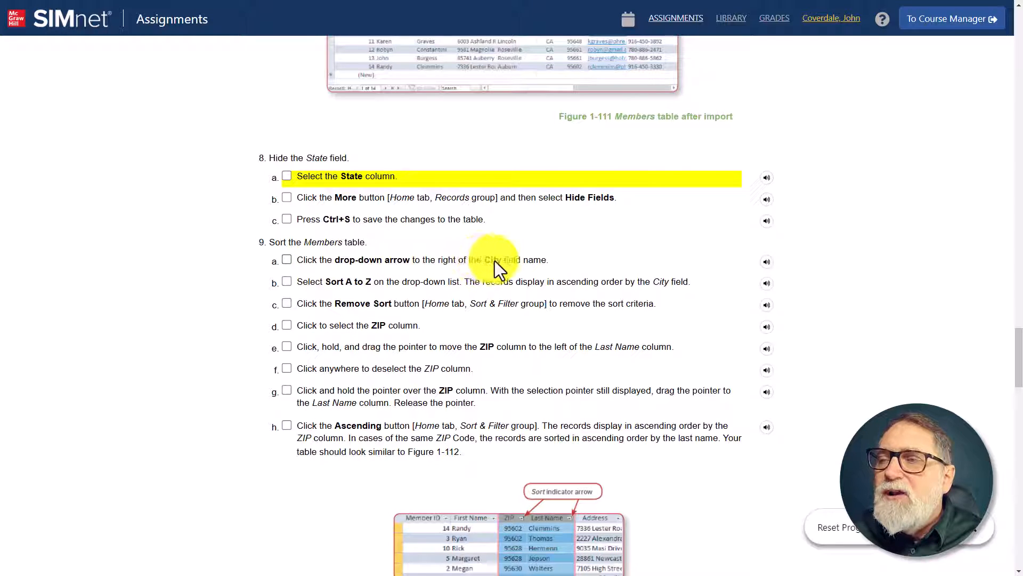
{"action": "key", "text": "alt+Tab"}
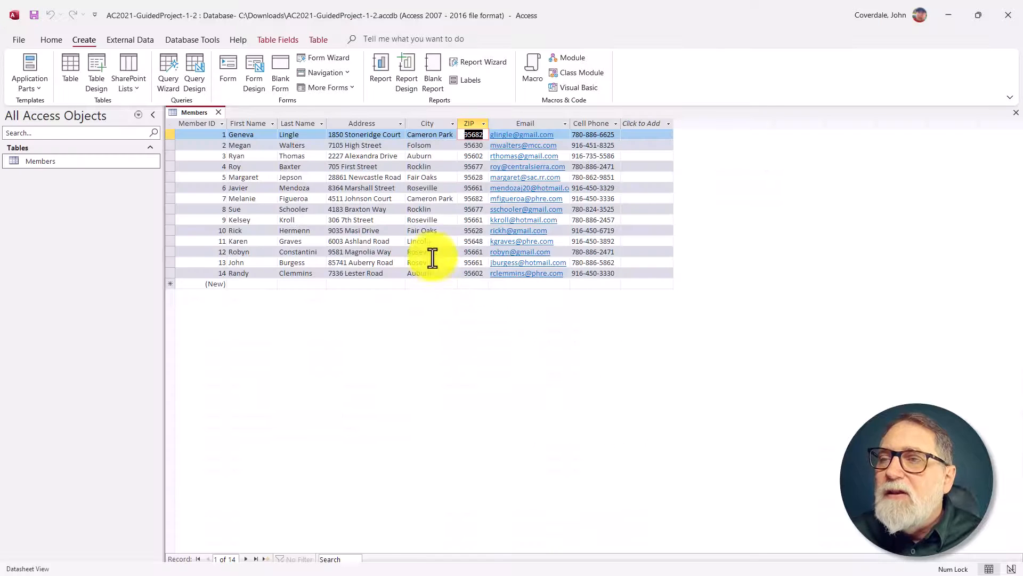
{"action": "left_click", "coordinate": [452, 124]}
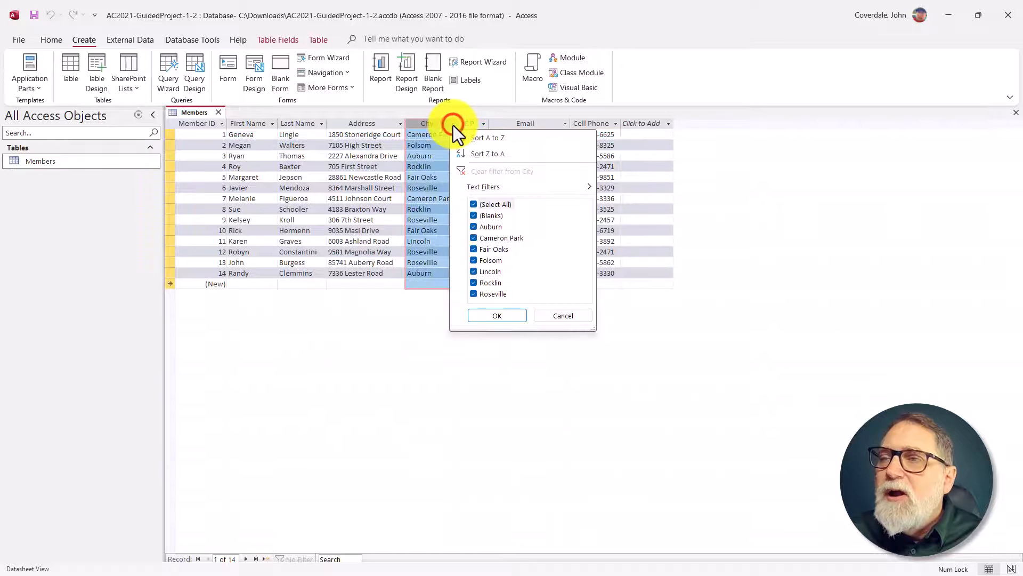
{"action": "left_click", "coordinate": [453, 124]}
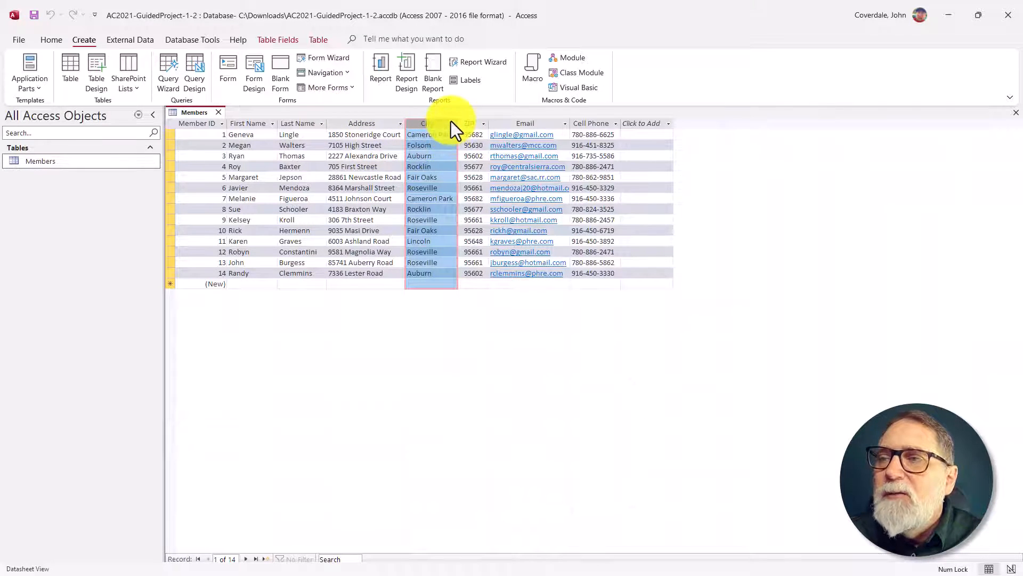
{"action": "left_click", "coordinate": [453, 124]}
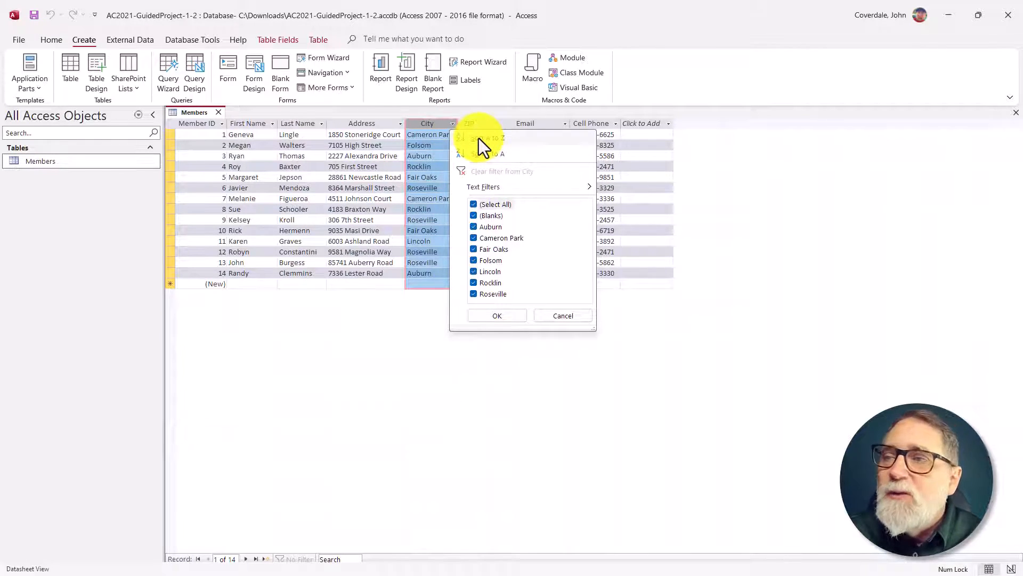
{"action": "left_click", "coordinate": [497, 143]}
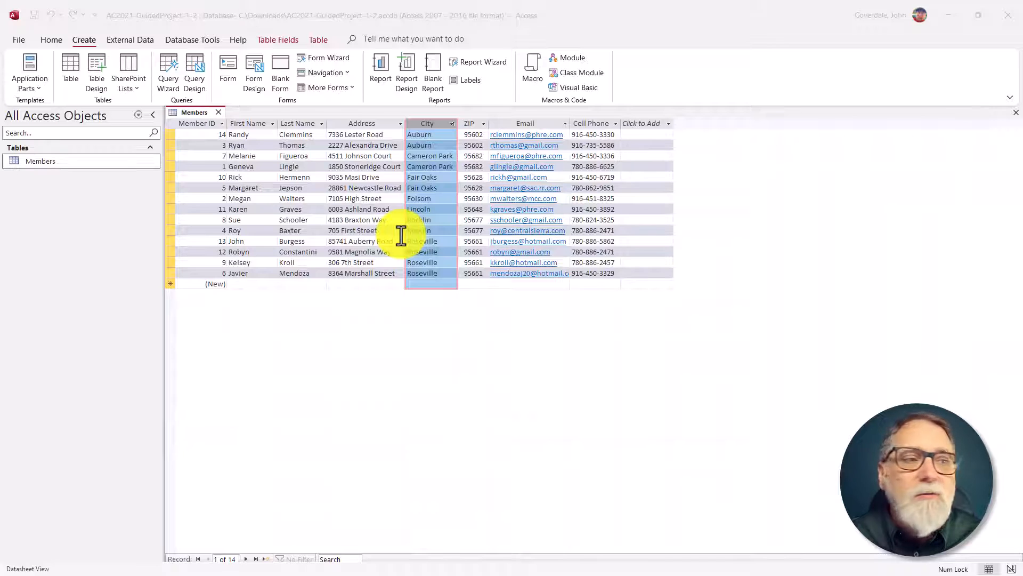
Step: Check the sorting instructions of step 9 in SIMnet, and remove the City sort from the Members table in Access
{"action": "key", "text": "alt+Tab"}
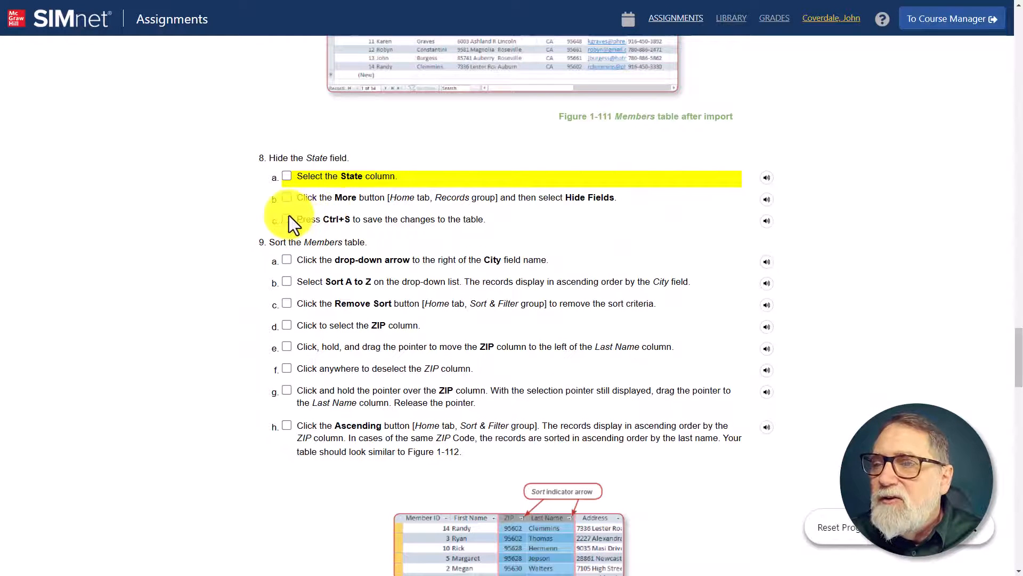
{"action": "scroll", "coordinate": [299, 257], "scroll_direction": "down", "scroll_amount": 3}
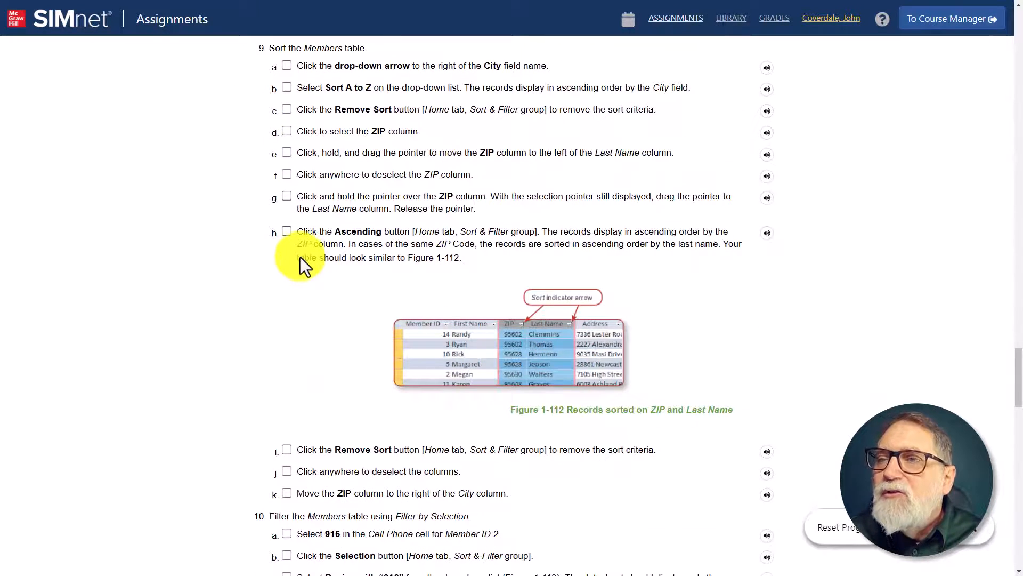
{"action": "scroll", "coordinate": [320, 215], "scroll_direction": "up", "scroll_amount": 3}
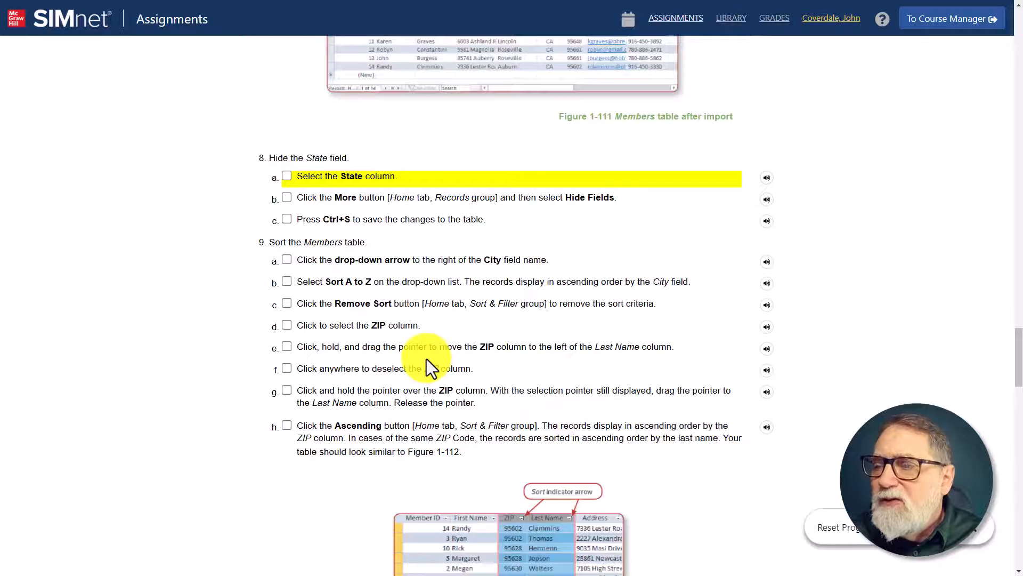
{"action": "key", "text": "alt+Tab"}
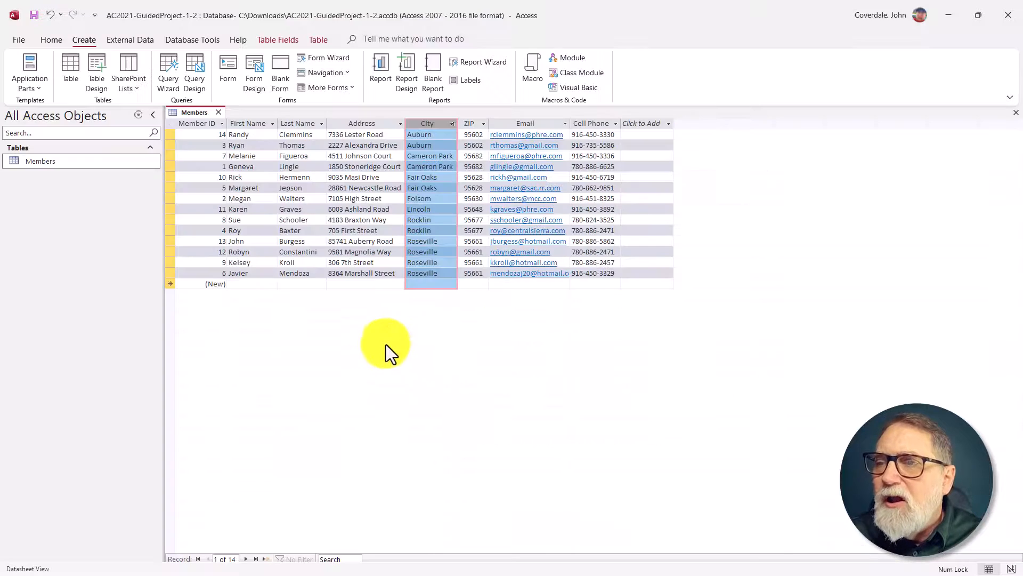
{"action": "left_click", "coordinate": [291, 44]}
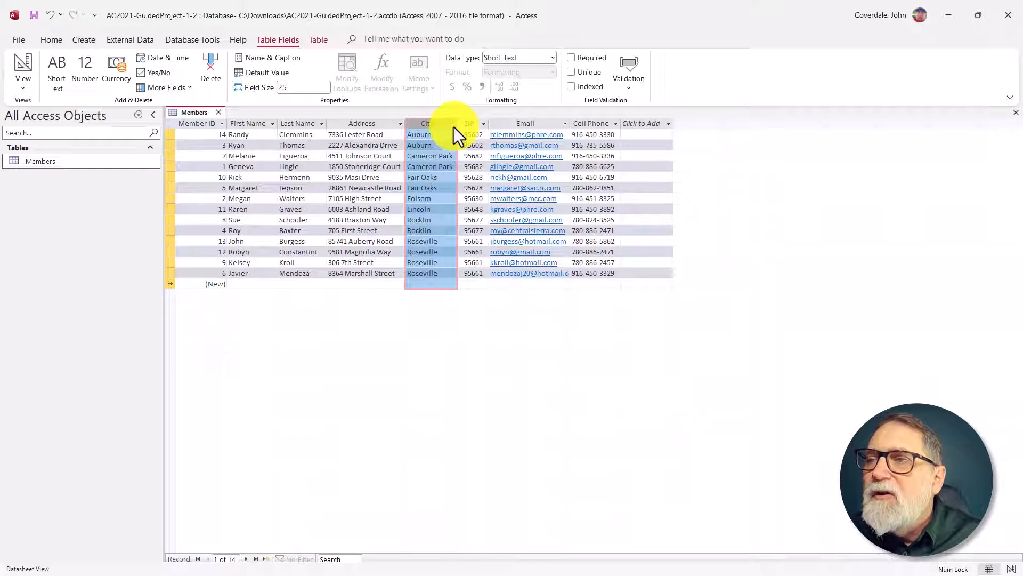
{"action": "left_click", "coordinate": [454, 125]}
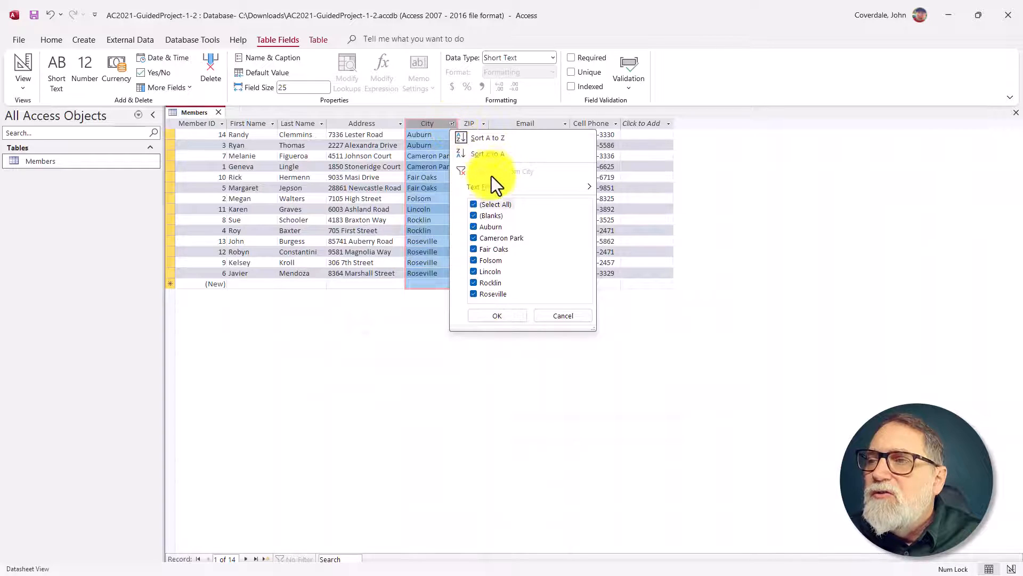
{"action": "left_click", "coordinate": [502, 136]}
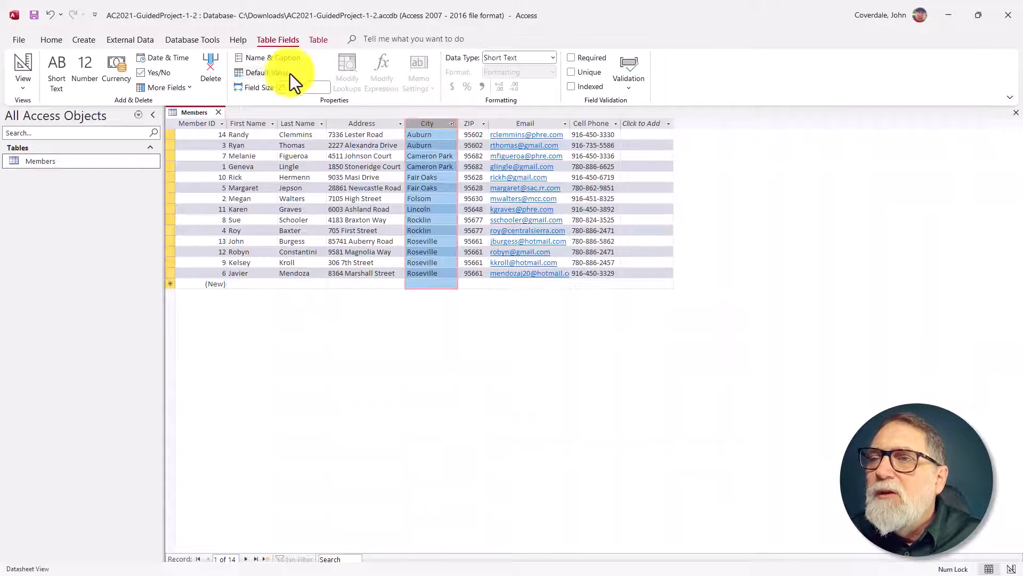
{"action": "left_click", "coordinate": [321, 42]}
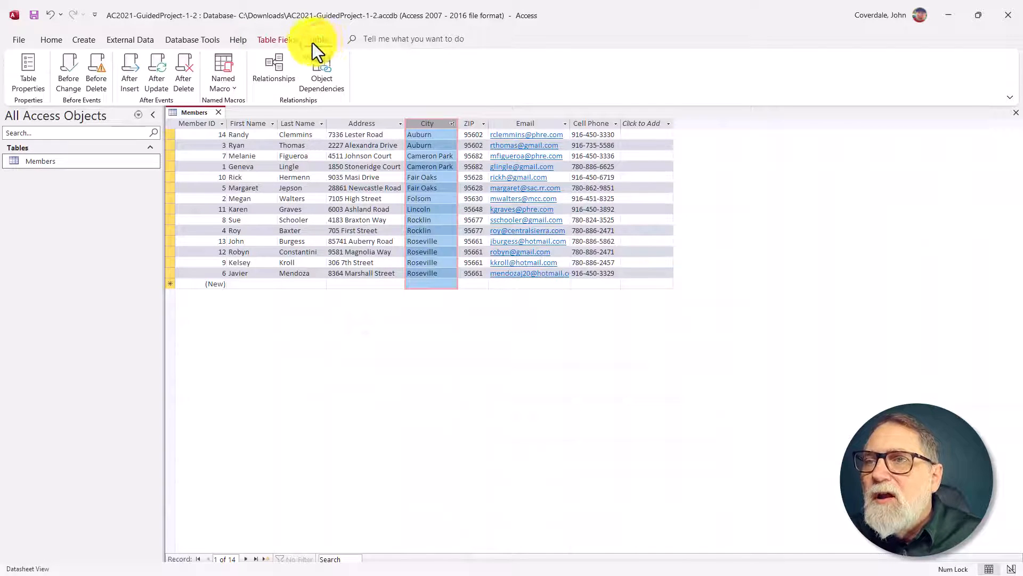
{"action": "left_click", "coordinate": [278, 41]}
{"action": "left_click", "coordinate": [48, 41]}
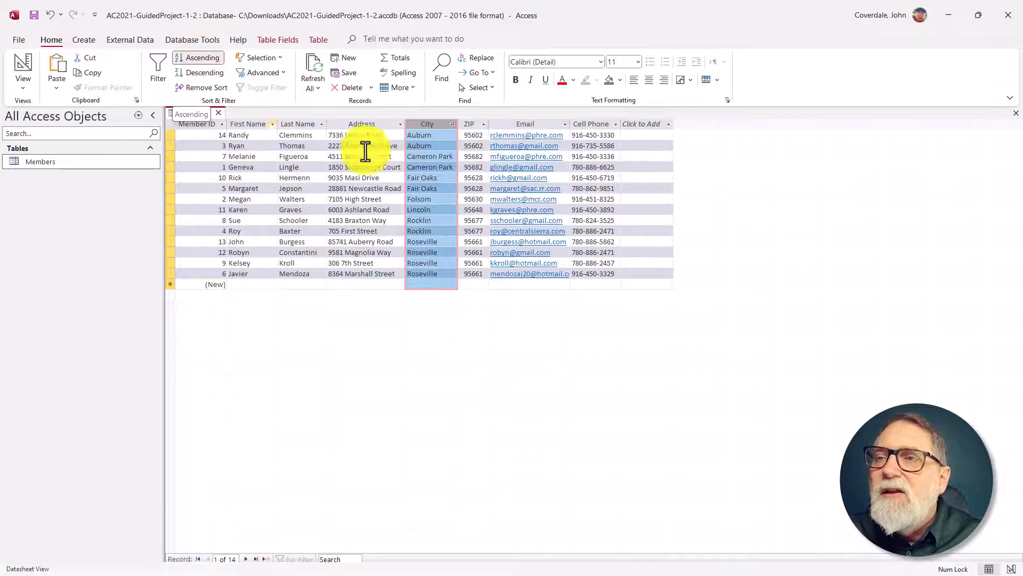
{"action": "left_click", "coordinate": [191, 89]}
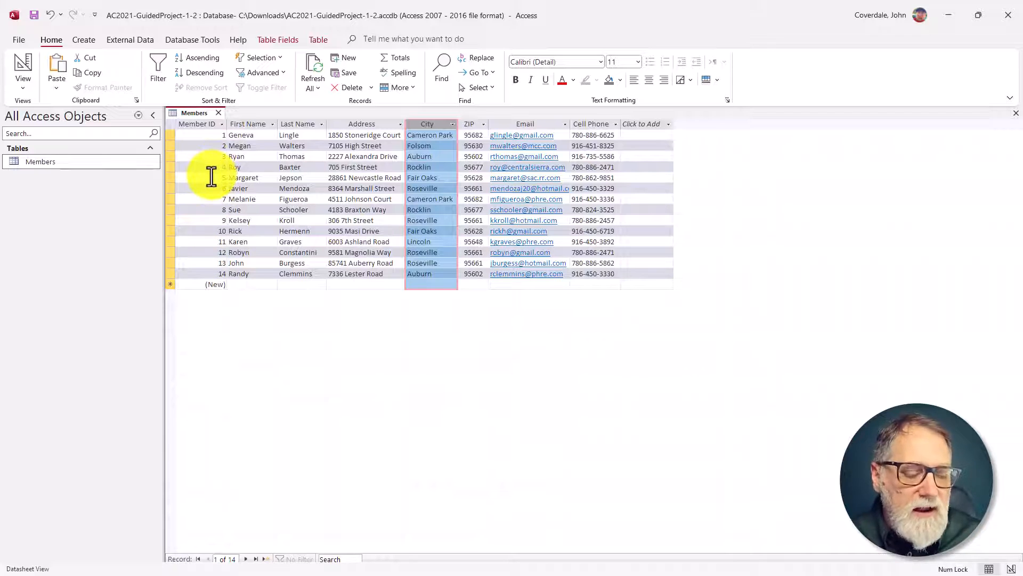
Step: Consult step 9 in SIMnet, and move the ZIP column of the Access Members table between Last Name and Address
{"action": "key", "text": "alt+Tab"}
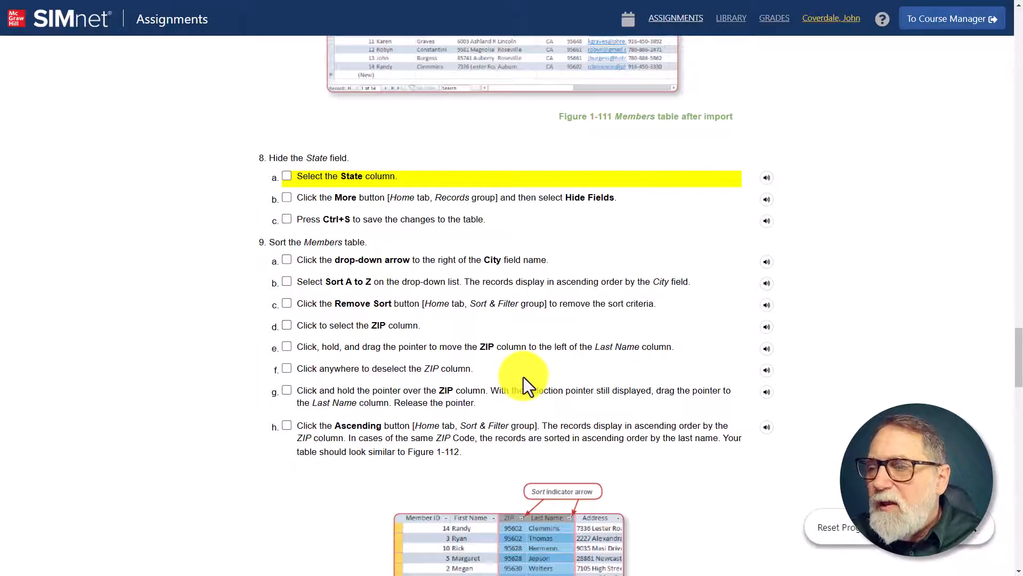
{"action": "key", "text": "alt+Tab"}
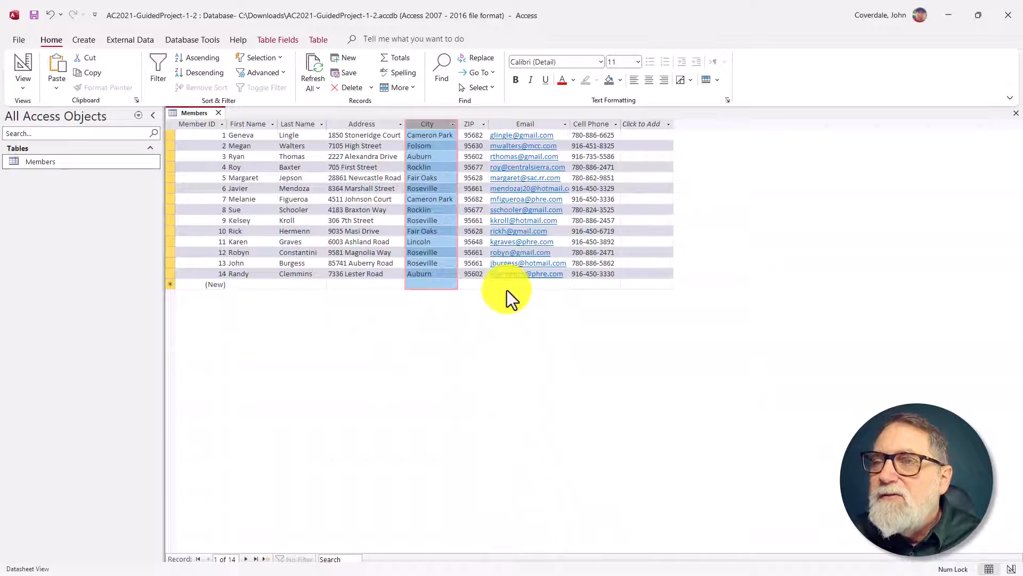
{"action": "left_click", "coordinate": [474, 124]}
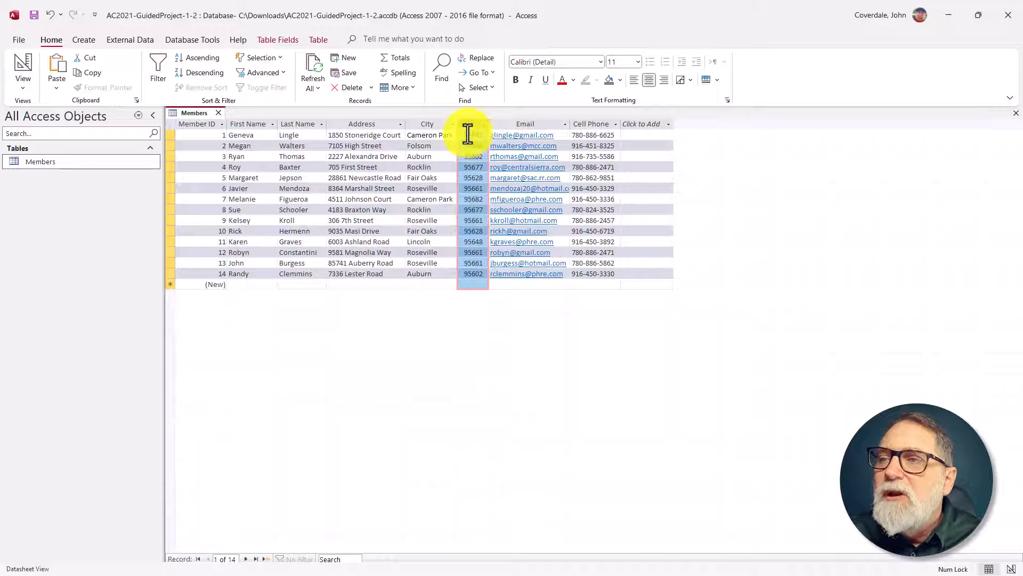
{"action": "left_click_drag", "start_coordinate": [470, 125], "coordinate": [343, 138]}
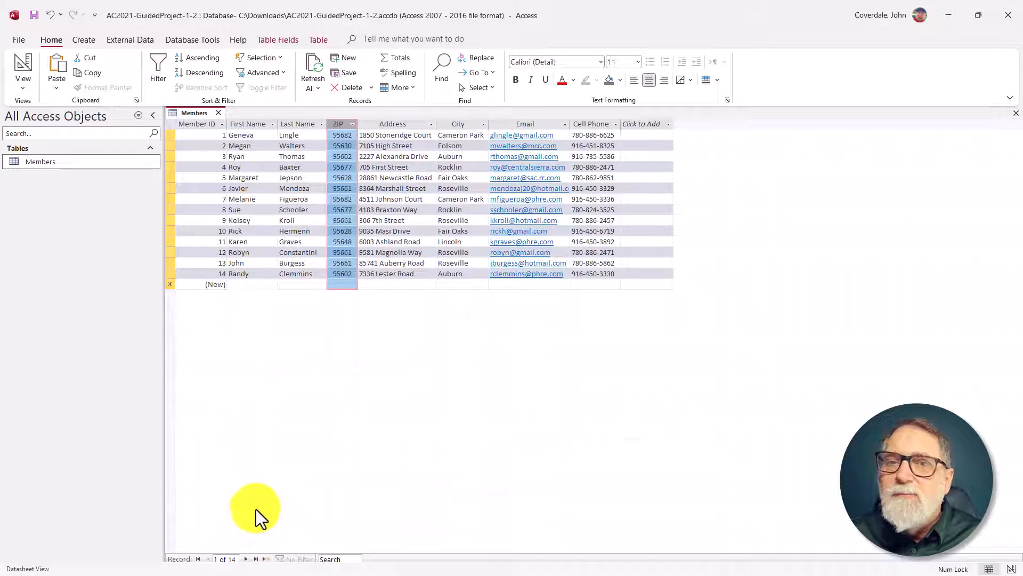
Step: Review step 9h in SIMnet, and sort the Members table in Access by ZIP from A to Z
{"action": "key", "text": "alt+Tab"}
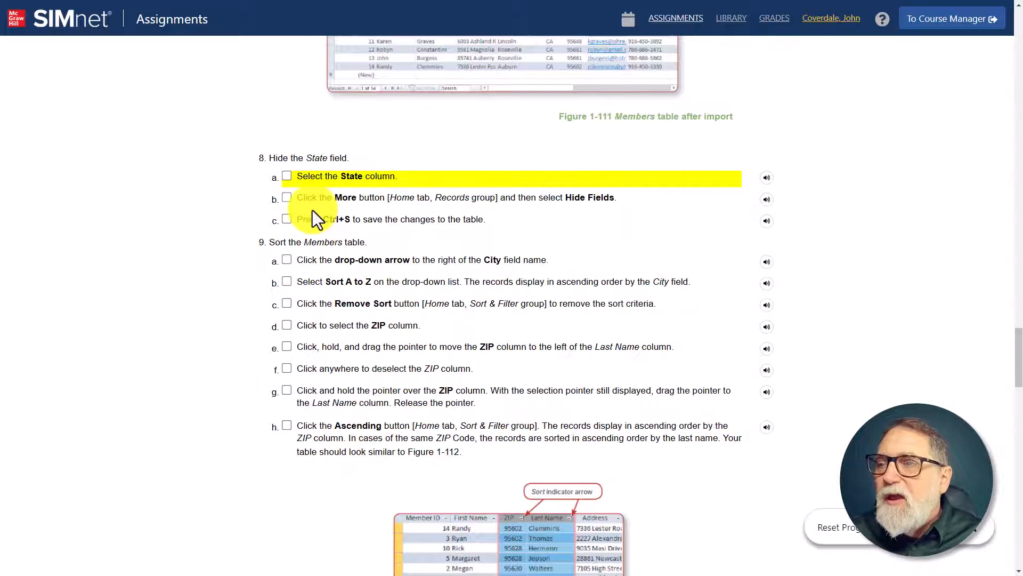
{"action": "scroll", "coordinate": [296, 212], "scroll_direction": "down", "scroll_amount": 3}
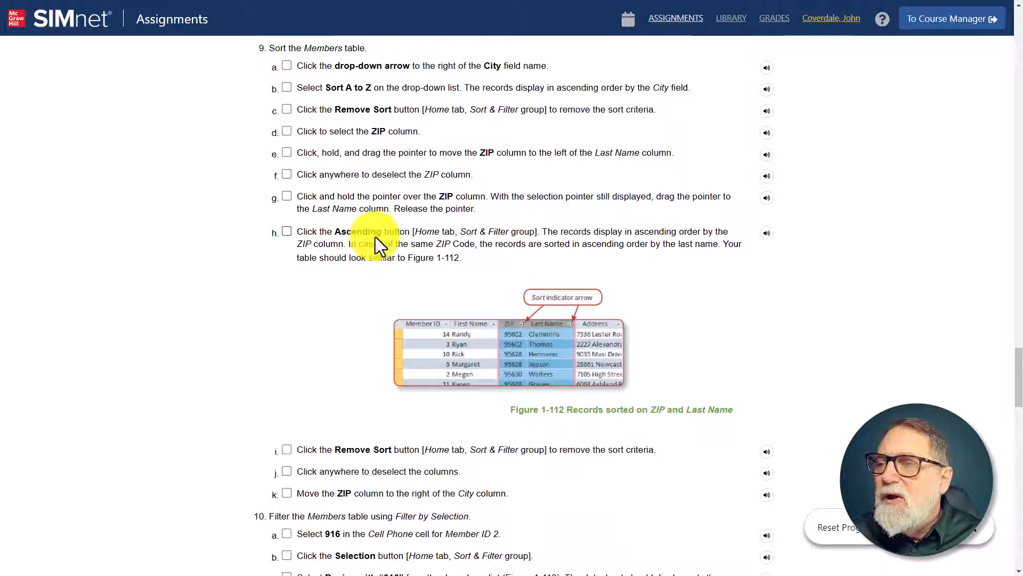
{"action": "key", "text": "alt+Tab"}
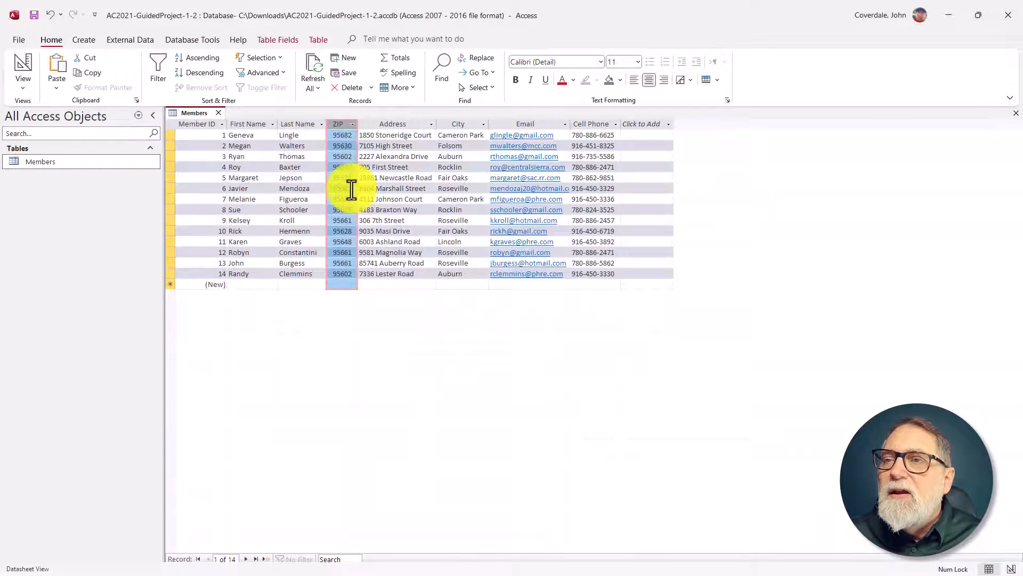
{"action": "left_click", "coordinate": [354, 125]}
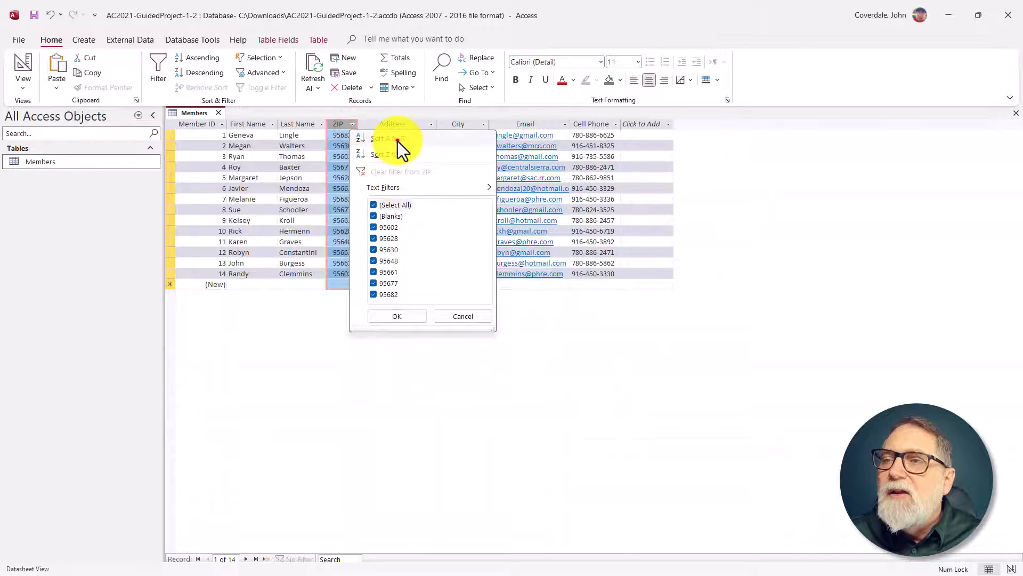
{"action": "left_click", "coordinate": [398, 141]}
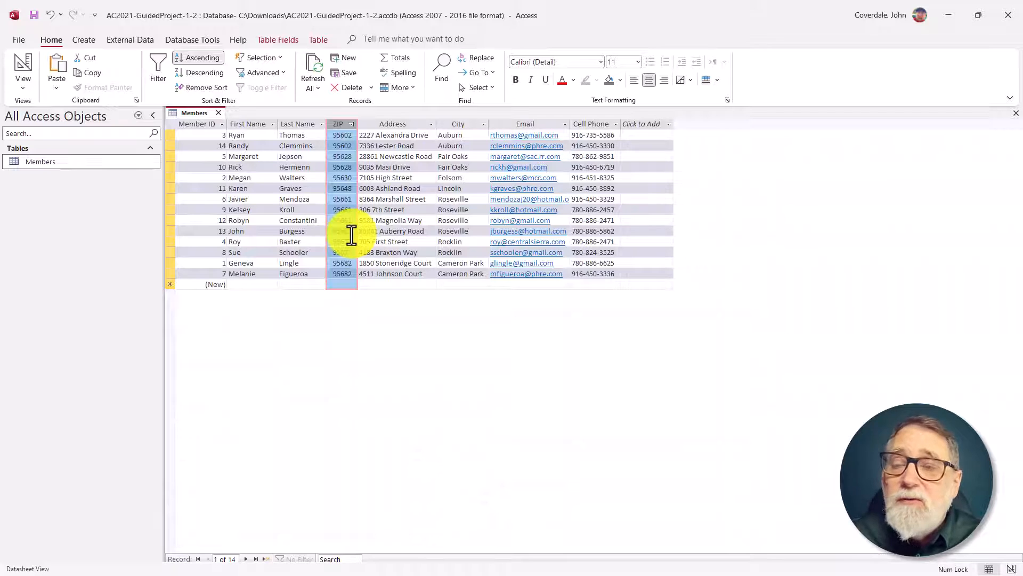
Step: Check steps 9i to 9k in SIMnet, then in Access remove the ZIP sort and move the ZIP column directly after City
{"action": "key", "text": "alt+Tab"}
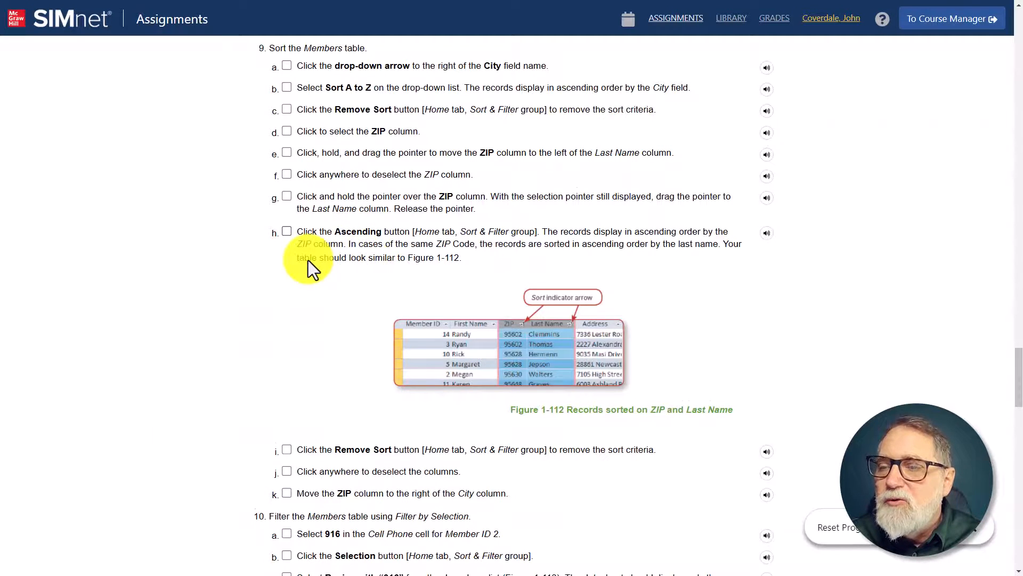
{"action": "scroll", "coordinate": [307, 260], "scroll_direction": "down", "scroll_amount": 4}
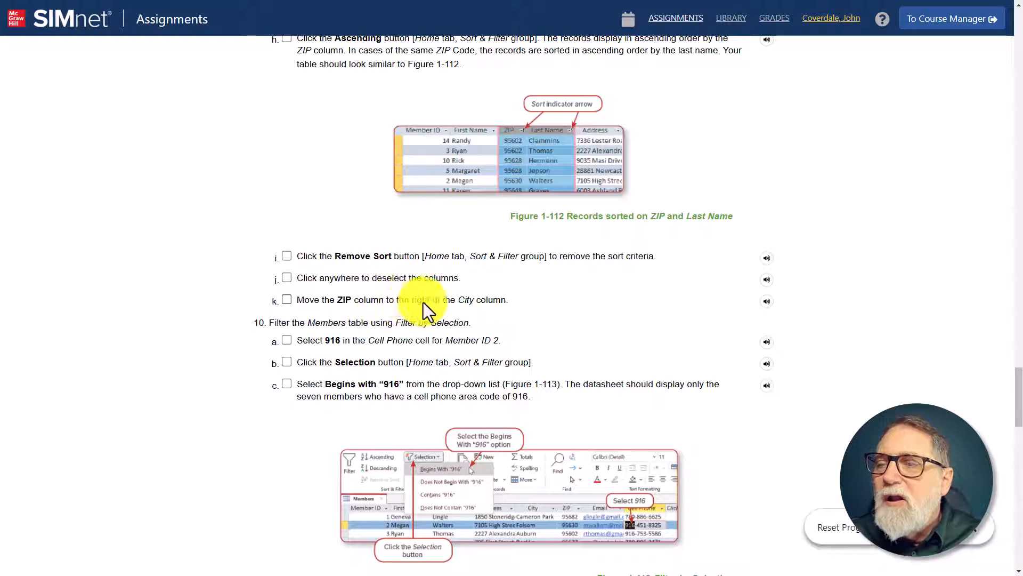
{"action": "key", "text": "alt+Tab"}
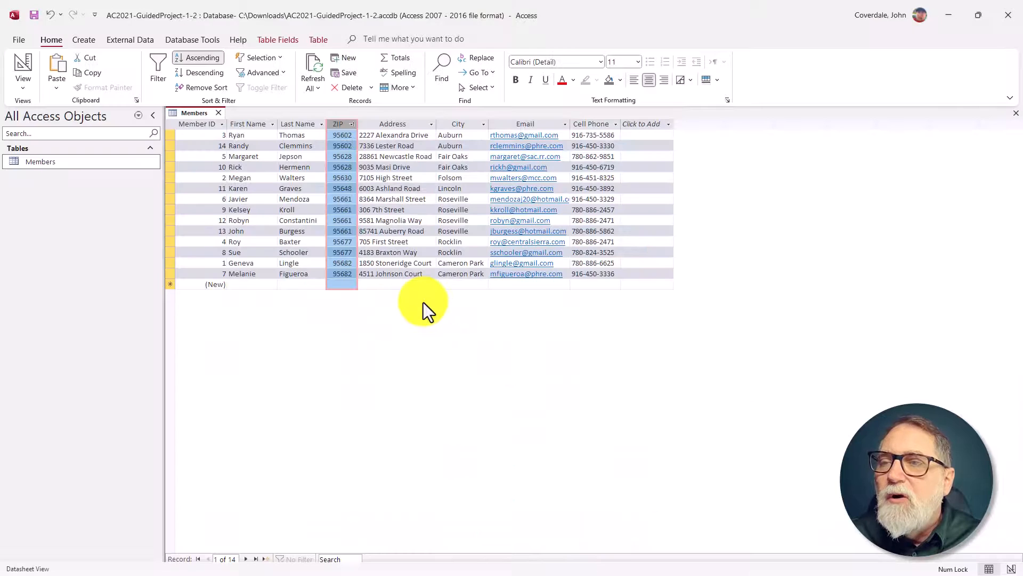
{"action": "left_click", "coordinate": [188, 87]}
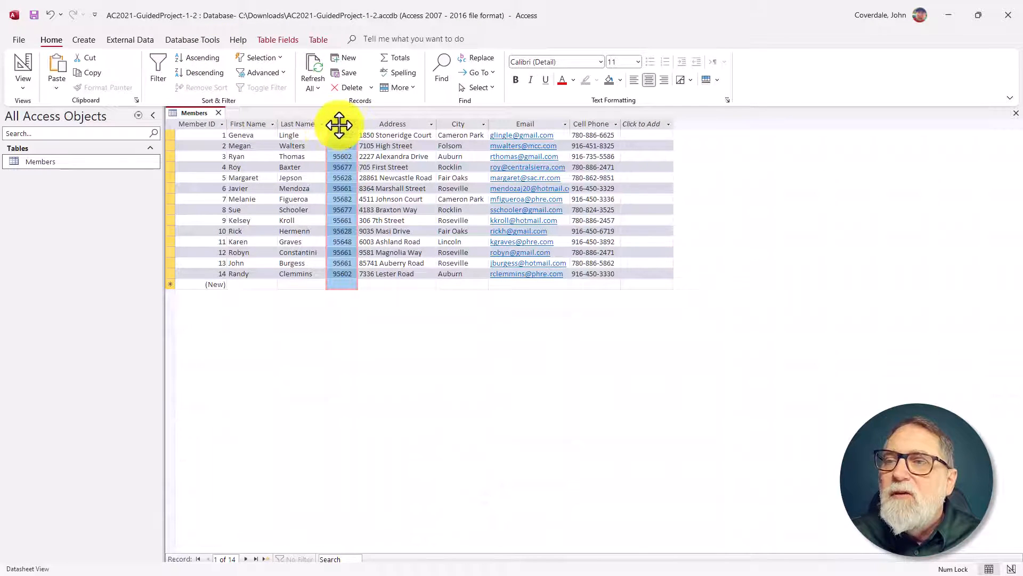
{"action": "left_click_drag", "start_coordinate": [340, 125], "coordinate": [501, 129]}
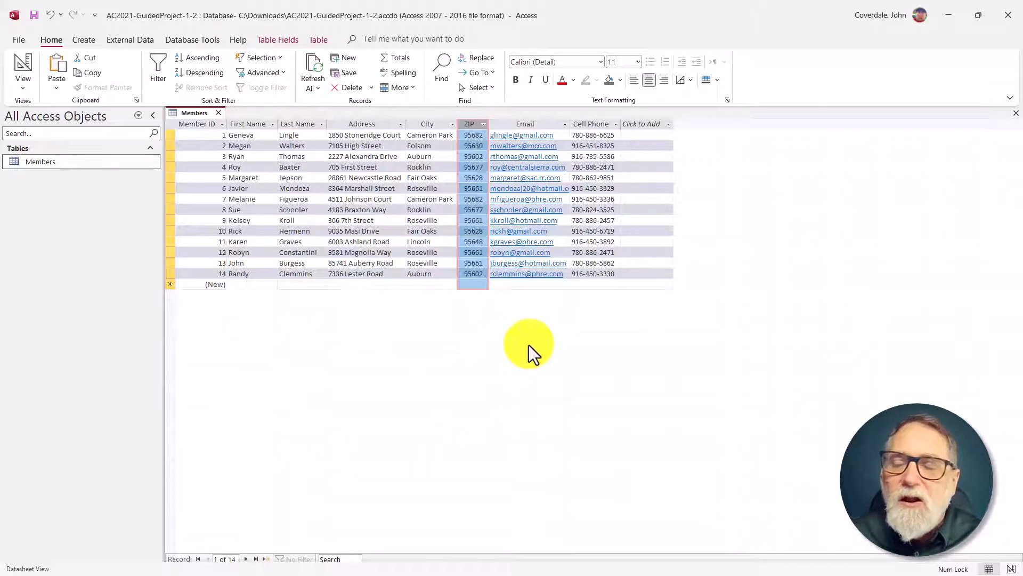
Step: Read step 10 in SIMnet, and filter the Access Members table to Cell Phone values that begin with 916
{"action": "key", "text": "alt+Tab"}
{"action": "scroll", "coordinate": [311, 310], "scroll_direction": "down", "scroll_amount": 4}
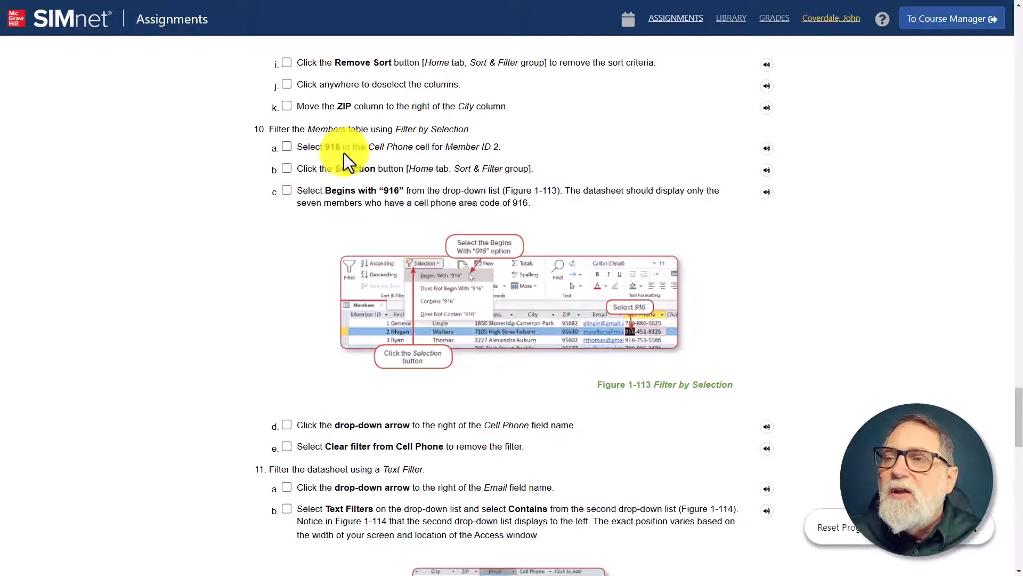
{"action": "key", "text": "alt+Tab"}
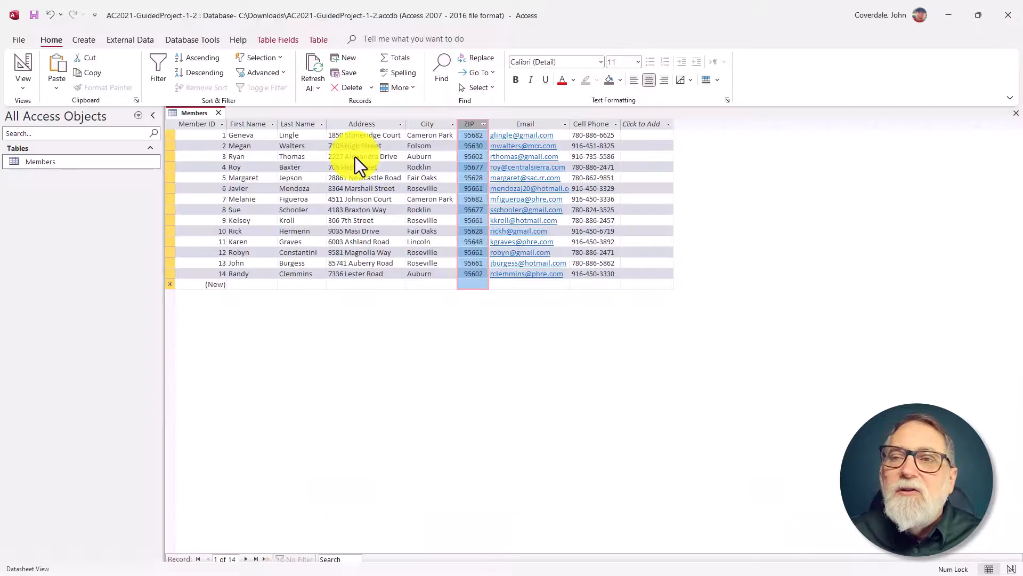
{"action": "left_click", "coordinate": [617, 125]}
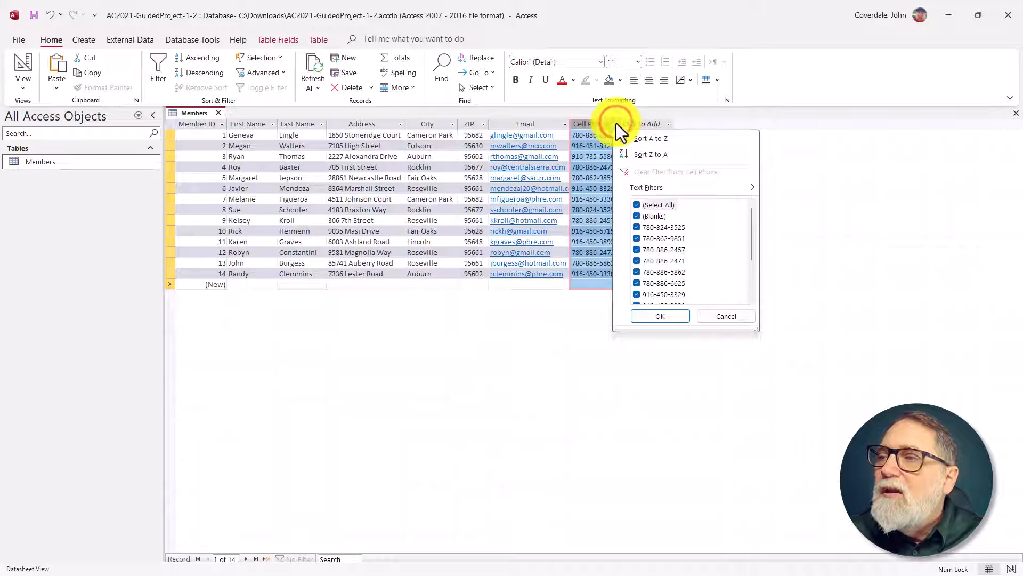
{"action": "left_click", "coordinate": [633, 186]}
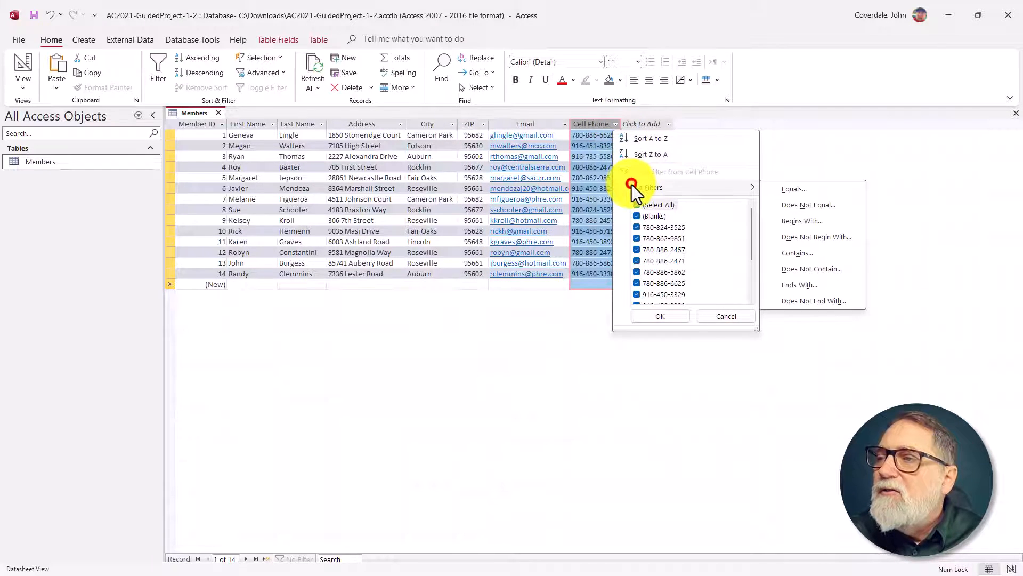
{"action": "left_click", "coordinate": [812, 225]}
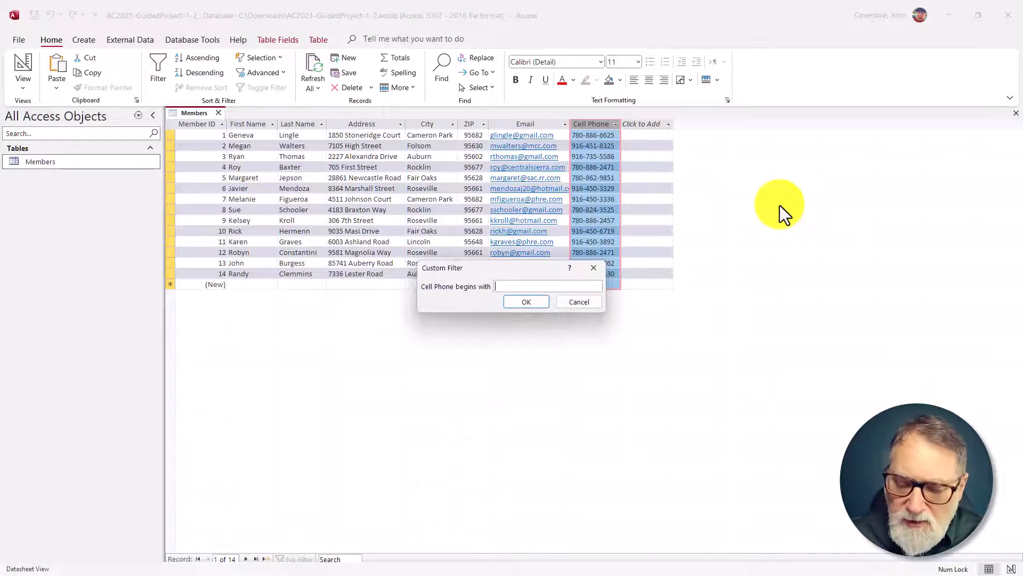
{"action": "type", "text": "916"}
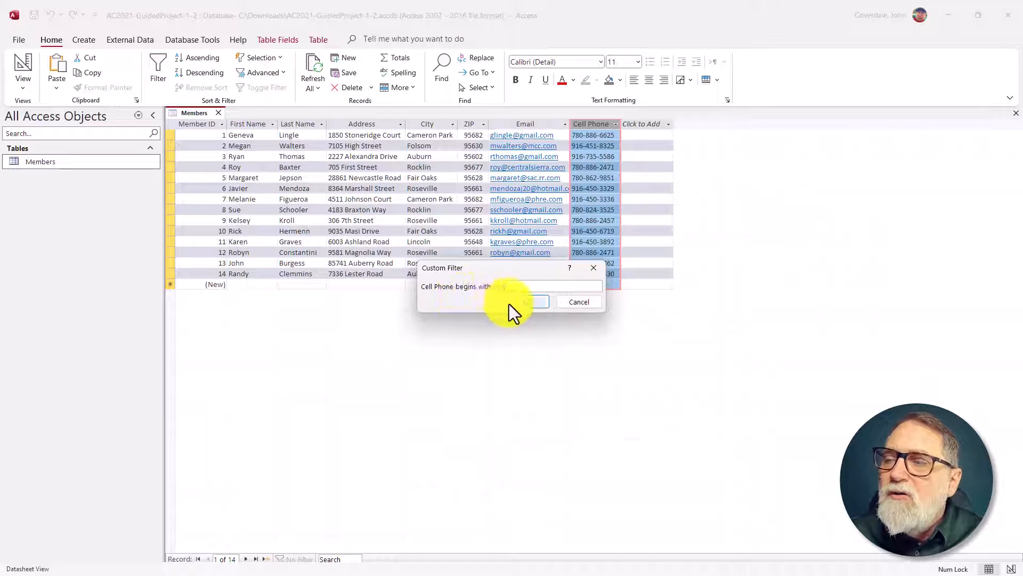
{"action": "left_click", "coordinate": [526, 303]}
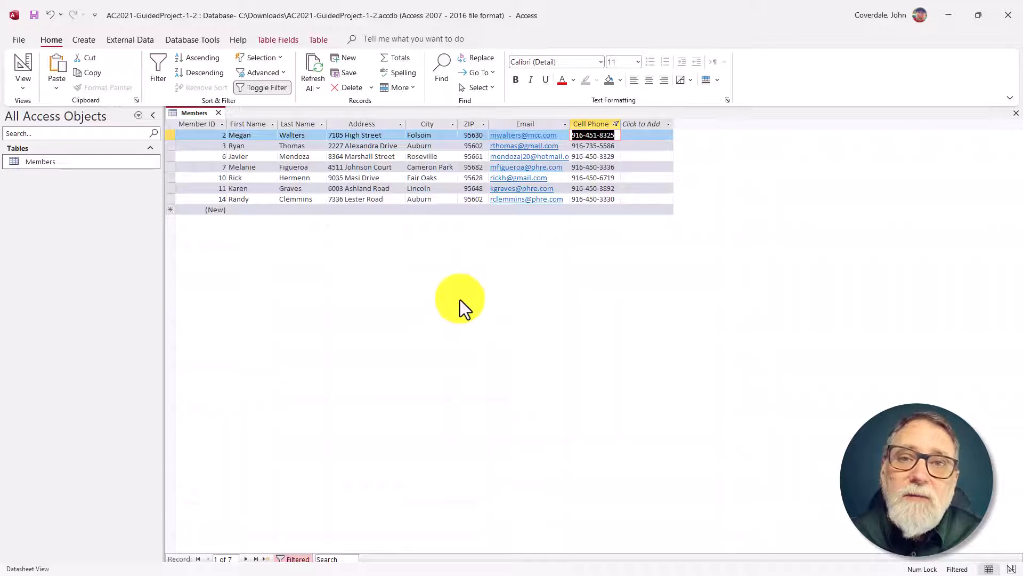
Step: Toggle off the Cell Phone filter, consult the text filter instructions of step 11 in SIMnet, and return to Access
{"action": "left_click", "coordinate": [262, 91]}
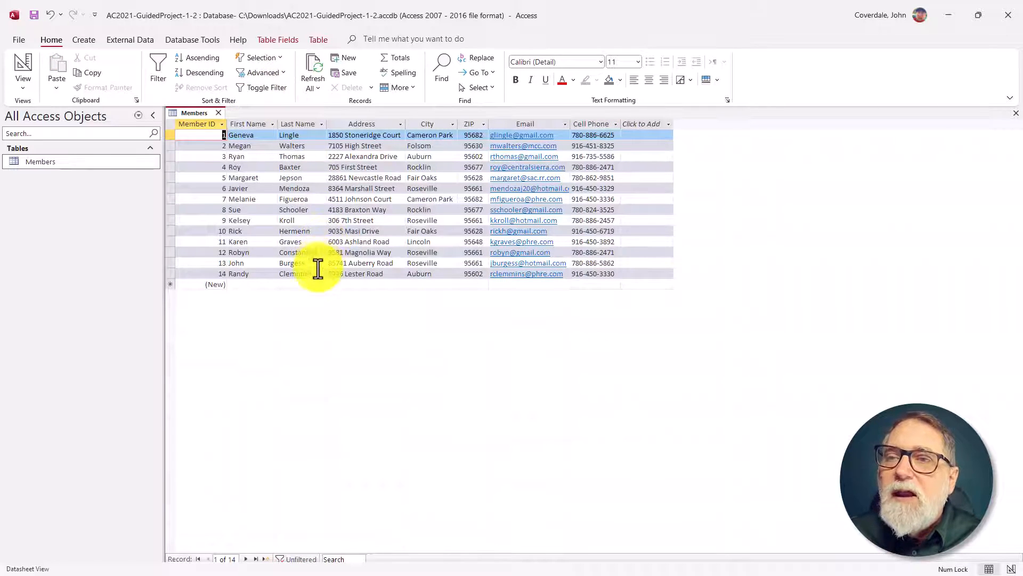
{"action": "key", "text": "alt+Tab"}
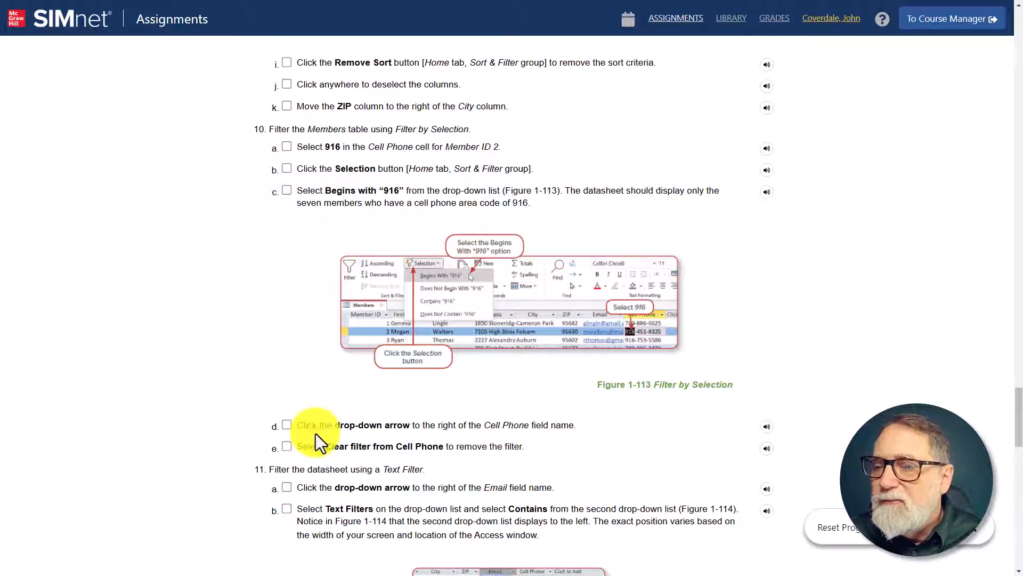
{"action": "scroll", "coordinate": [311, 429], "scroll_direction": "down", "scroll_amount": 7}
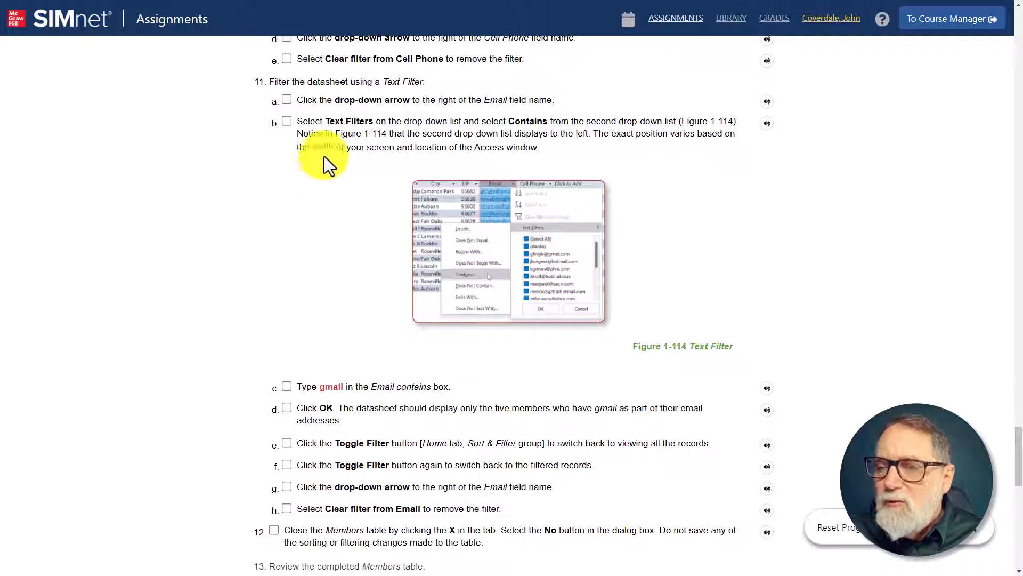
{"action": "key", "text": "alt+Tab"}
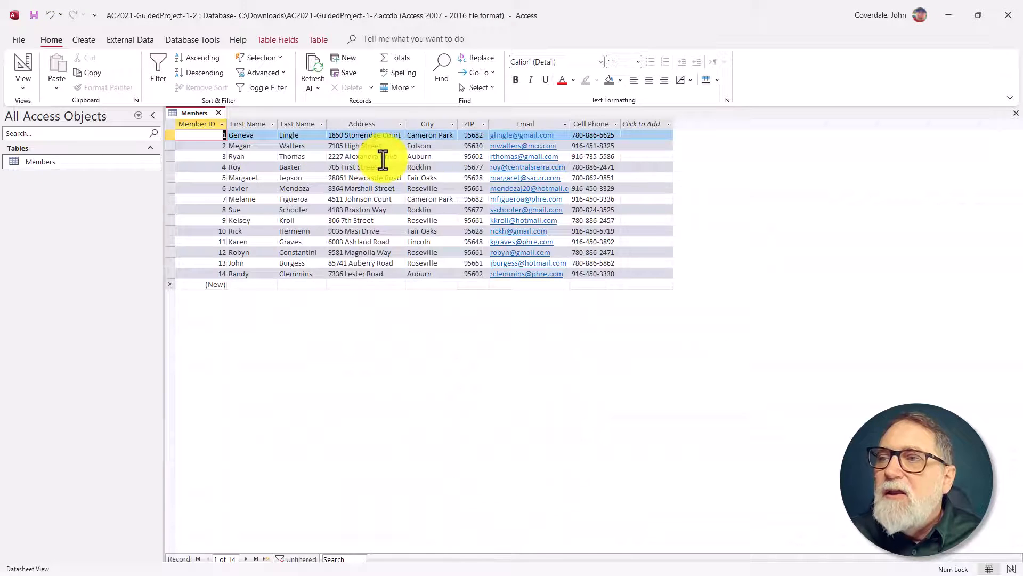
Step: Filter the Members table with a text filter to the records whose Email contains gmail
{"action": "left_click", "coordinate": [564, 124]}
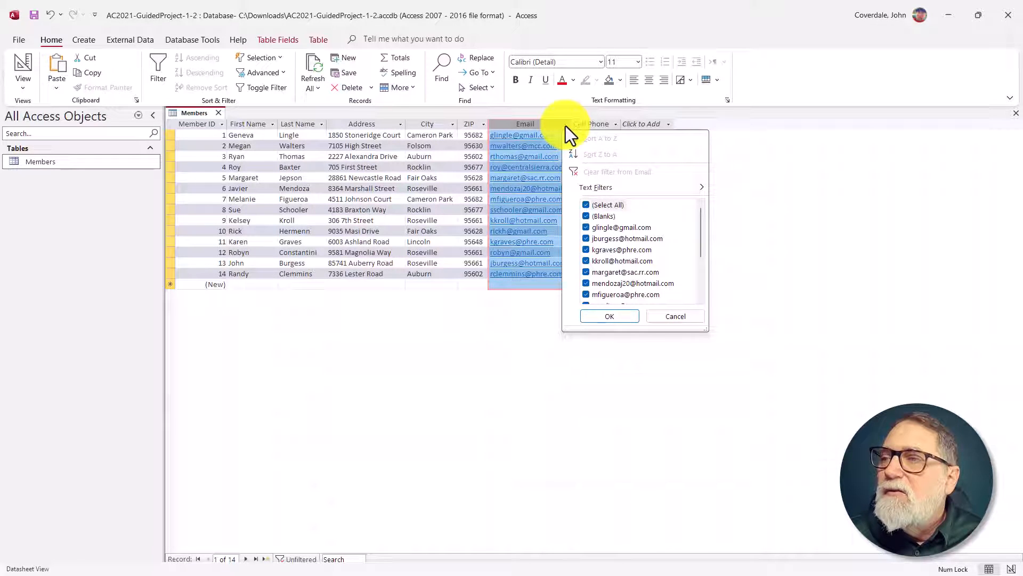
{"action": "mouse_move", "coordinate": [623, 190]}
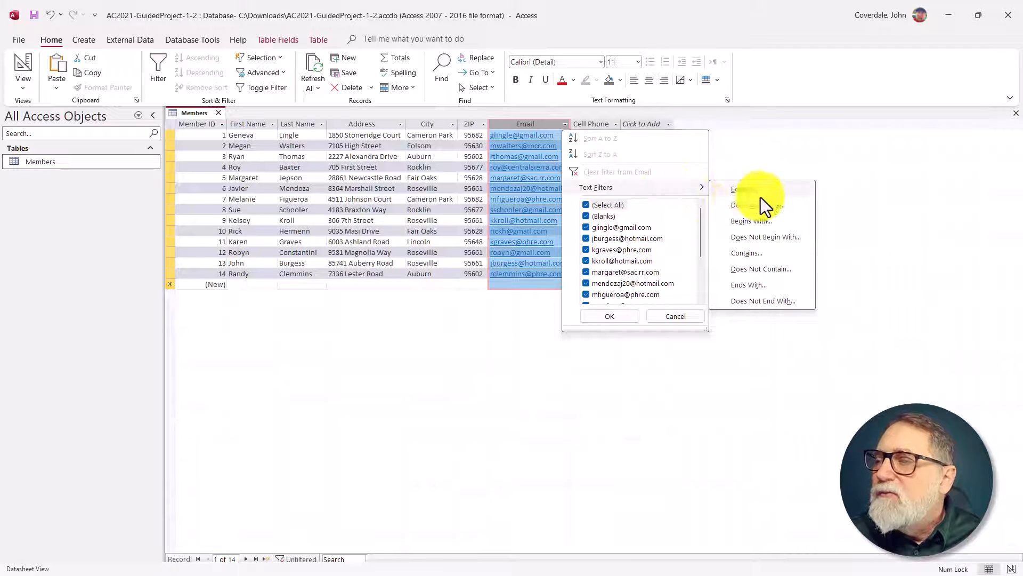
{"action": "left_click", "coordinate": [757, 250]}
{"action": "type", "text": "gmail"}
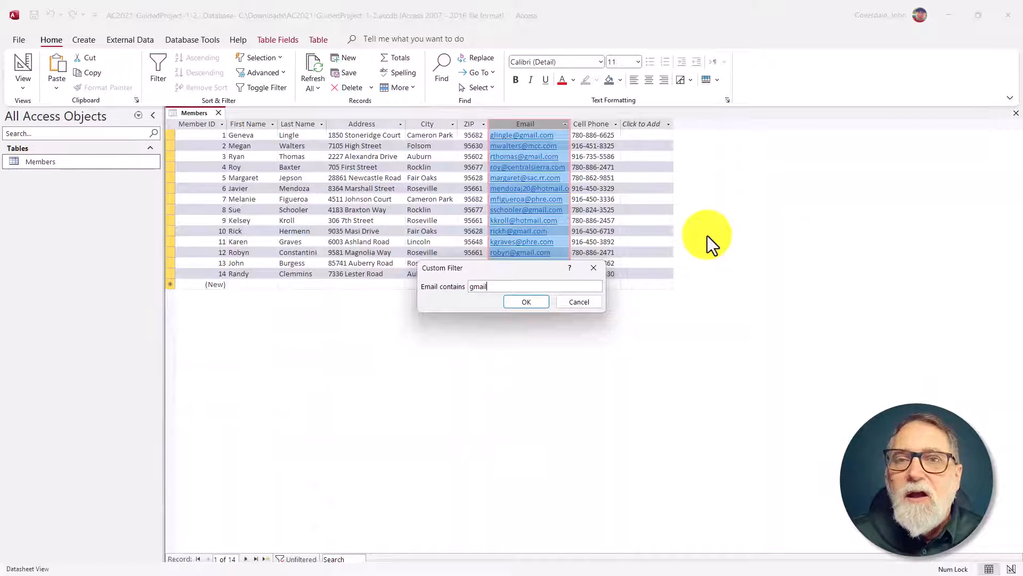
{"action": "key", "text": "Return"}
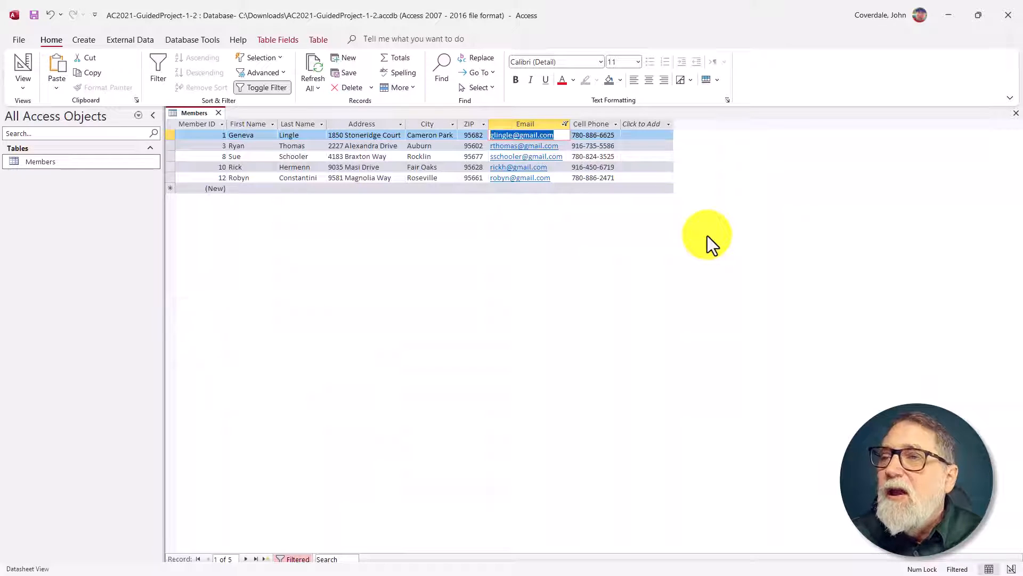
Step: Toggle off the Email filter, and filter the Members table to show only records whose City is Roseville
{"action": "left_click", "coordinate": [260, 90]}
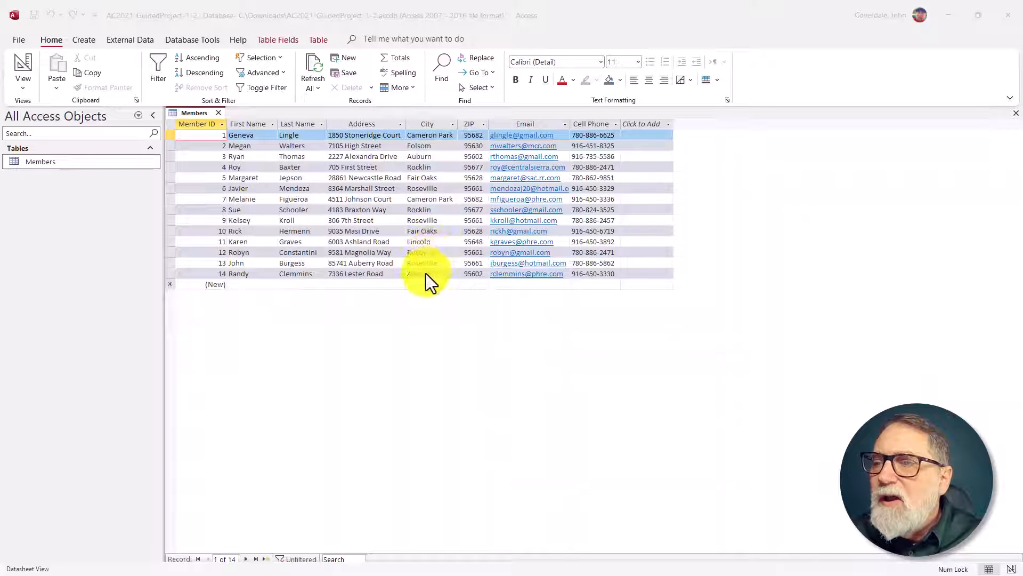
{"action": "left_click", "coordinate": [453, 125]}
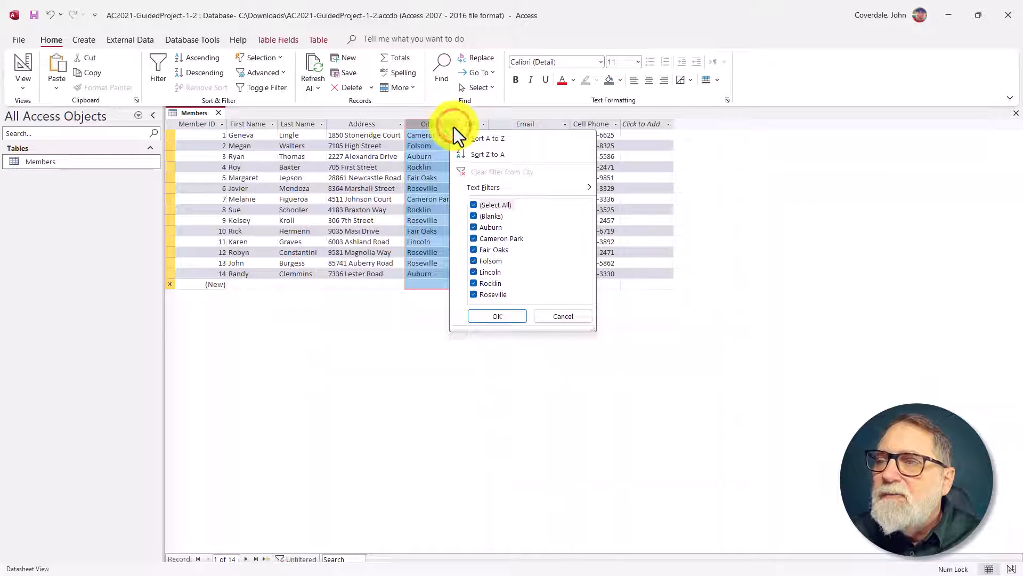
{"action": "left_click", "coordinate": [475, 204]}
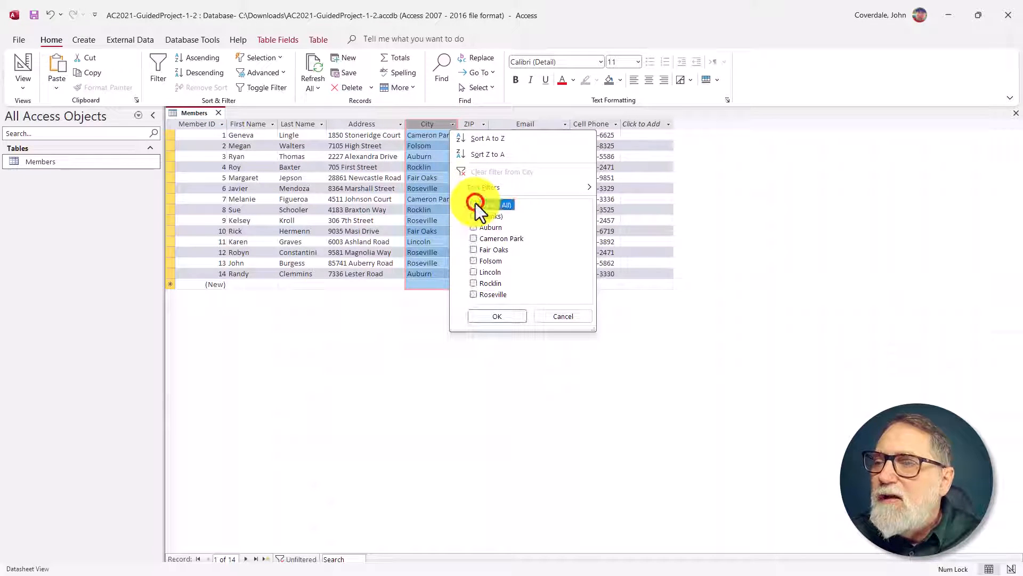
{"action": "left_click", "coordinate": [473, 294]}
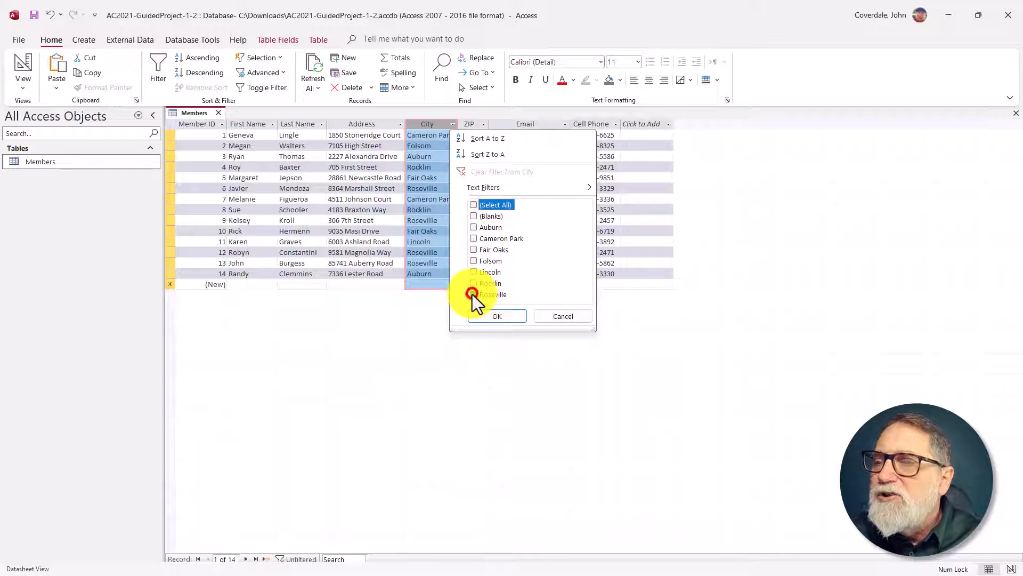
{"action": "left_click", "coordinate": [476, 316]}
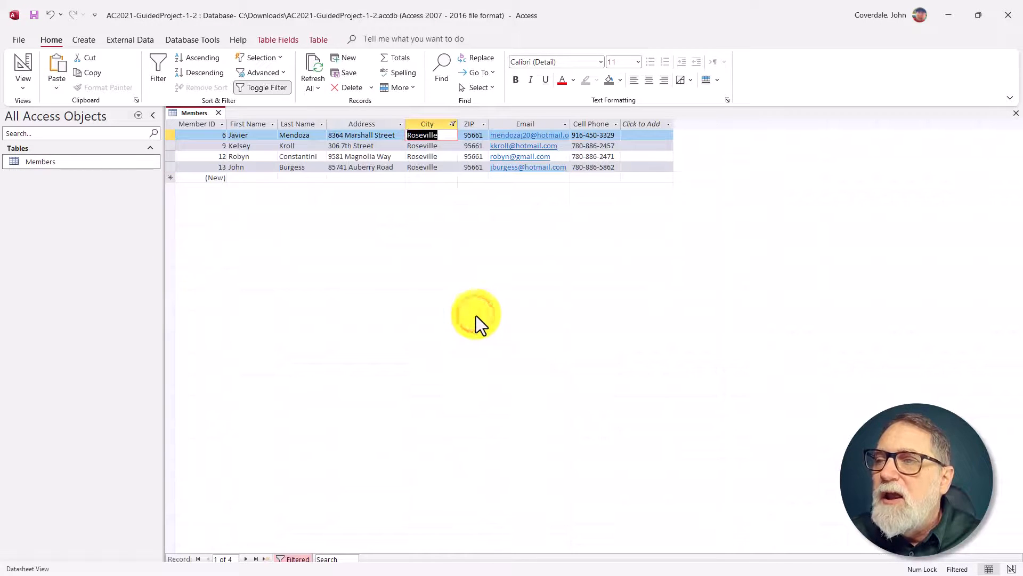
Step: Copy all filtered Roseville records from the Members datasheet and paste them into the blank Word document in a maximized window
{"action": "left_click", "coordinate": [172, 124]}
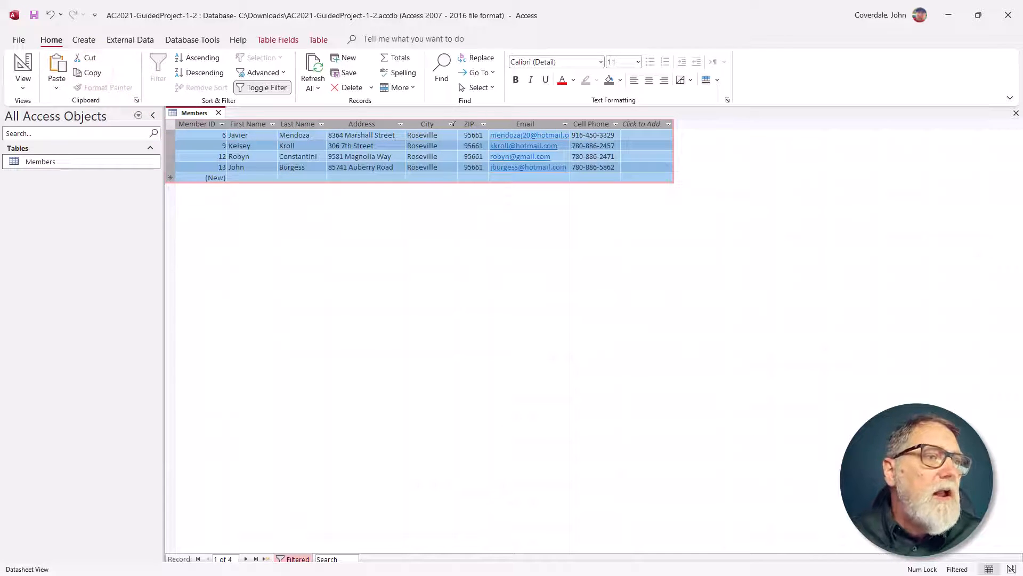
{"action": "key", "text": "alt+Tab"}
{"action": "left_click_drag", "start_coordinate": [289, 121], "coordinate": [680, 28]}
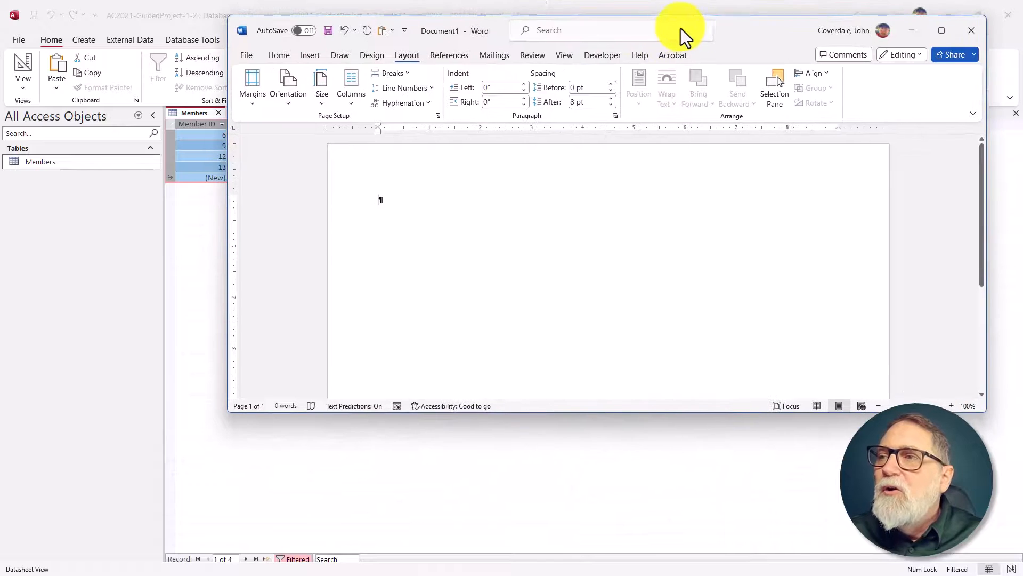
{"action": "double_click", "coordinate": [767, 33]}
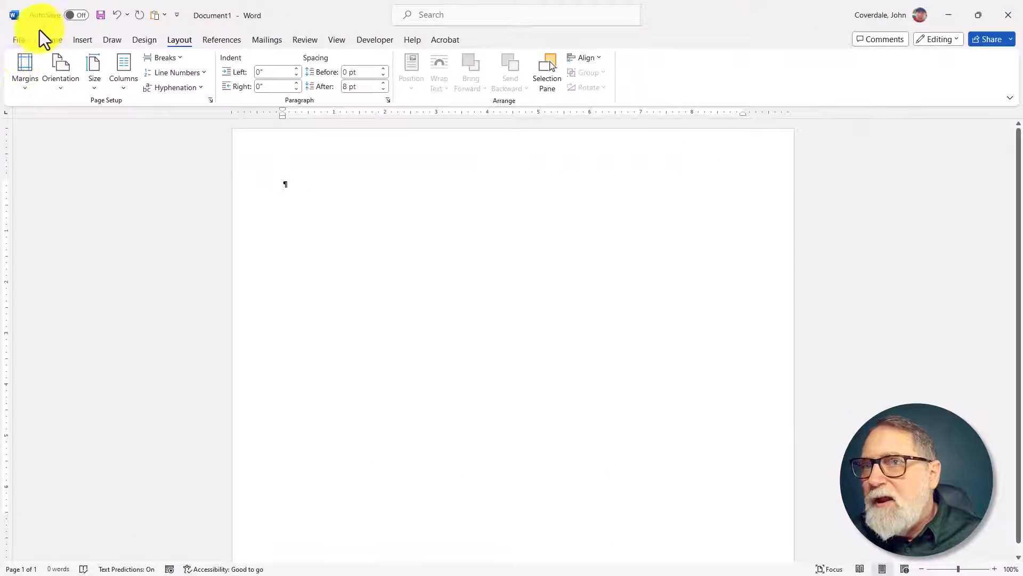
{"action": "left_click", "coordinate": [52, 42]}
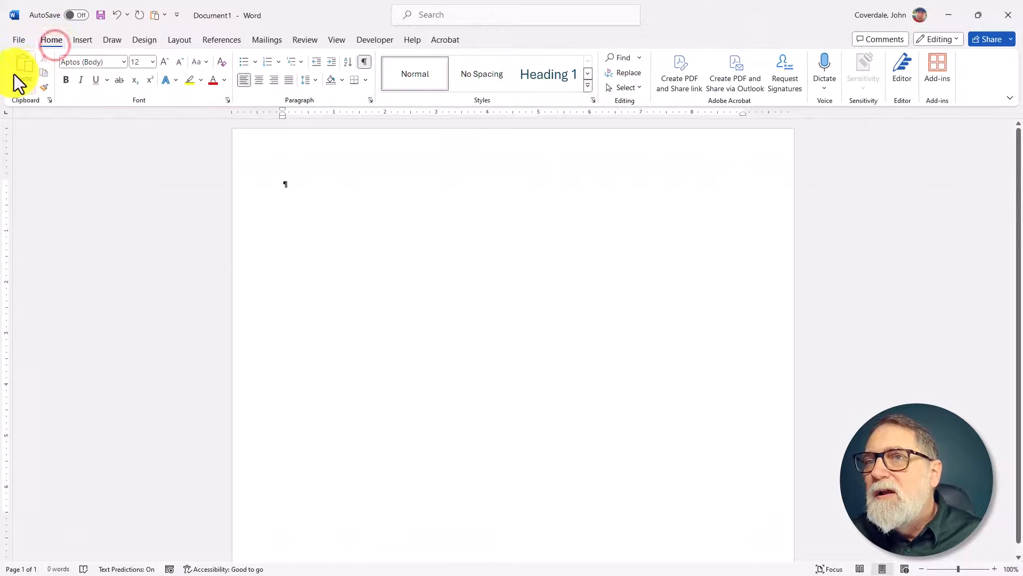
{"action": "left_click", "coordinate": [18, 59]}
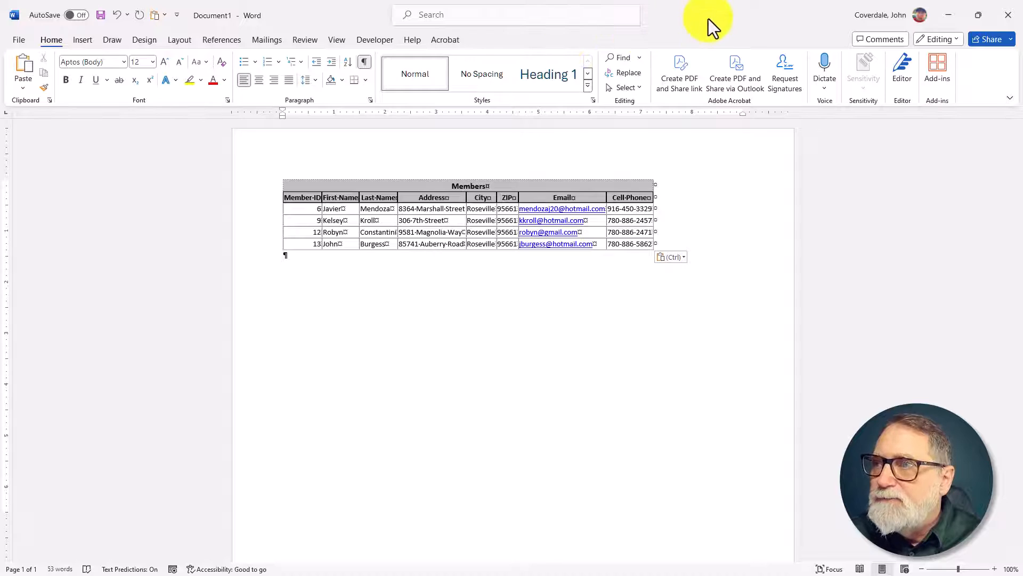
Step: Return to Access and toggle off the City filter in the Members table, and review steps 11 to 13 in SIMnet
{"action": "left_click_drag", "start_coordinate": [708, 18], "coordinate": [0, 74]}
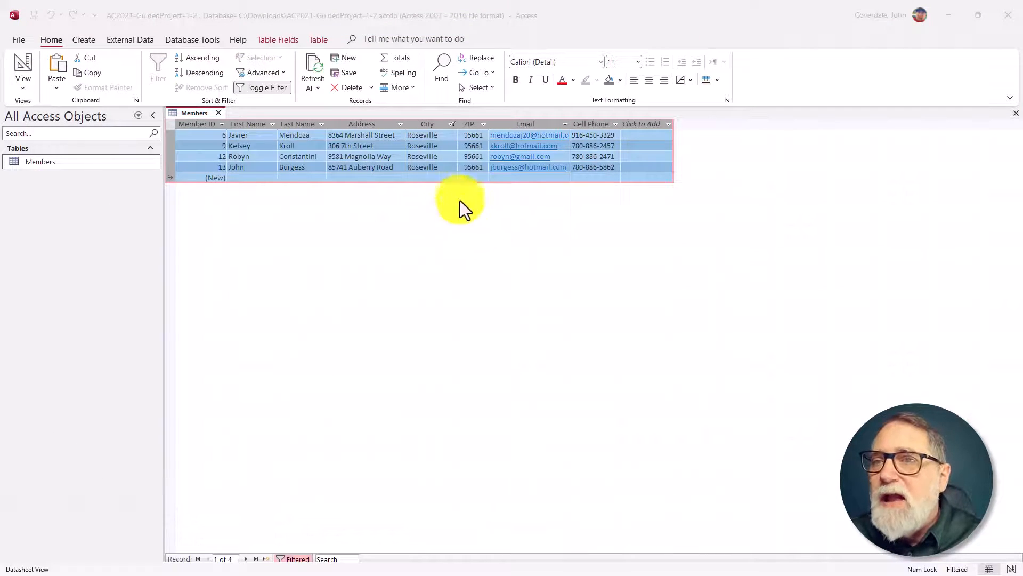
{"action": "left_click", "coordinate": [259, 85]}
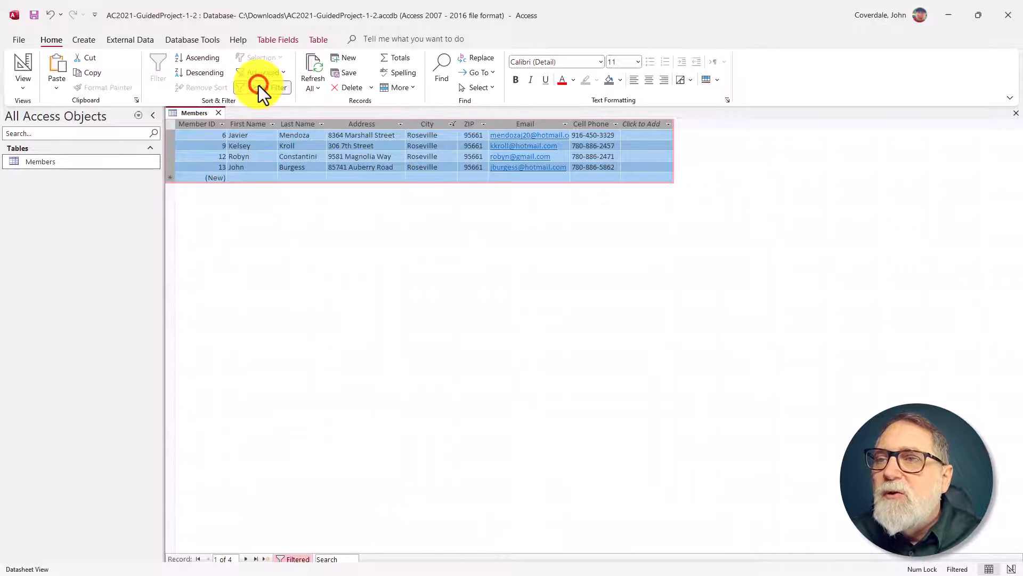
{"action": "left_click", "coordinate": [270, 88]}
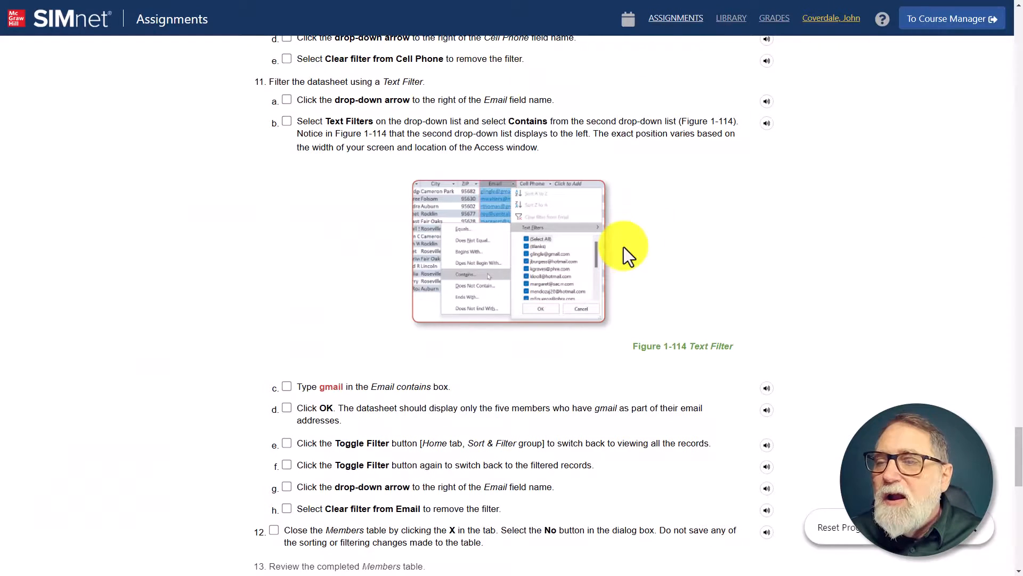
{"action": "scroll", "coordinate": [582, 334], "scroll_direction": "down", "scroll_amount": 15}
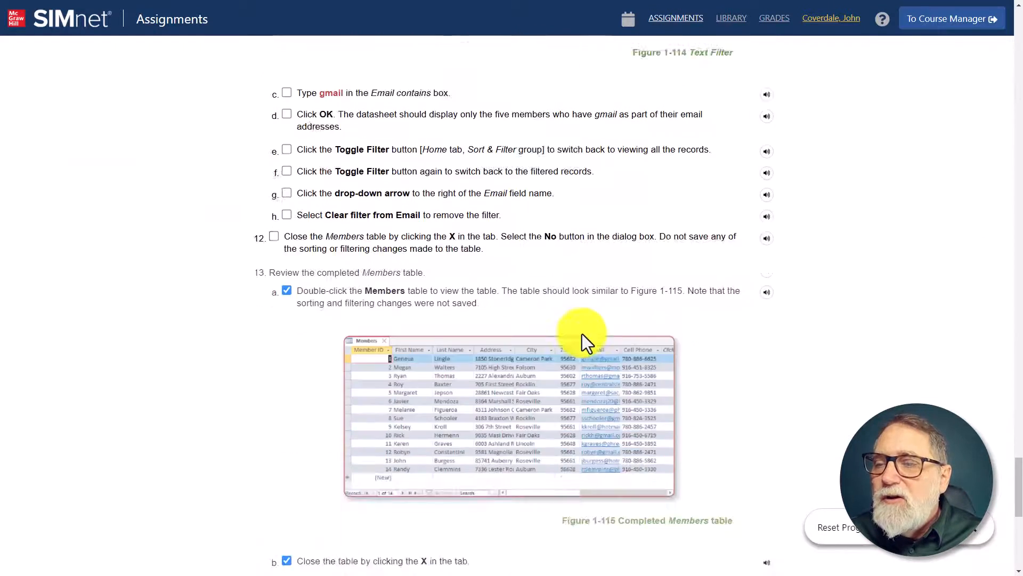
{"action": "scroll", "coordinate": [582, 334], "scroll_direction": "up", "scroll_amount": 14}
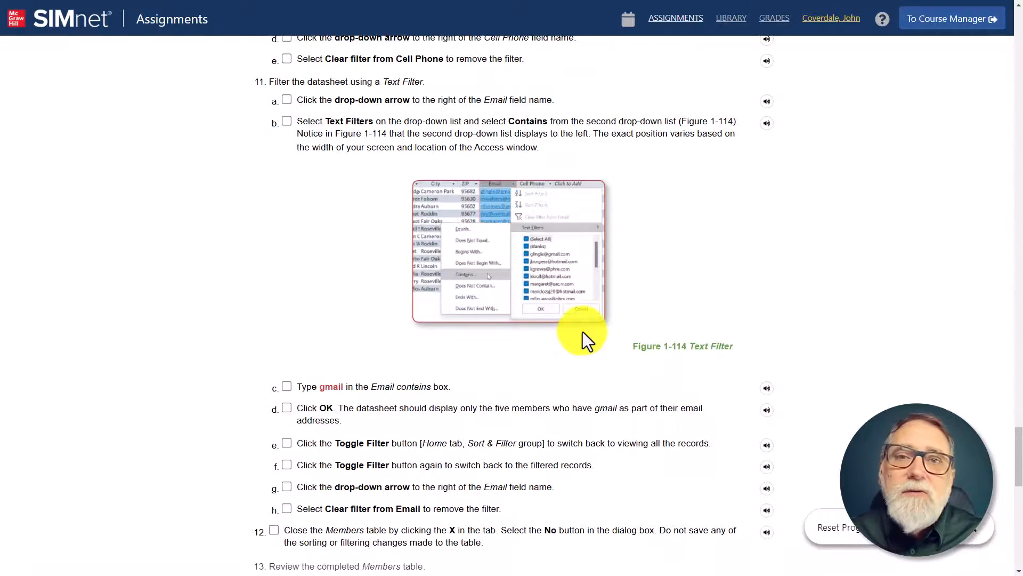